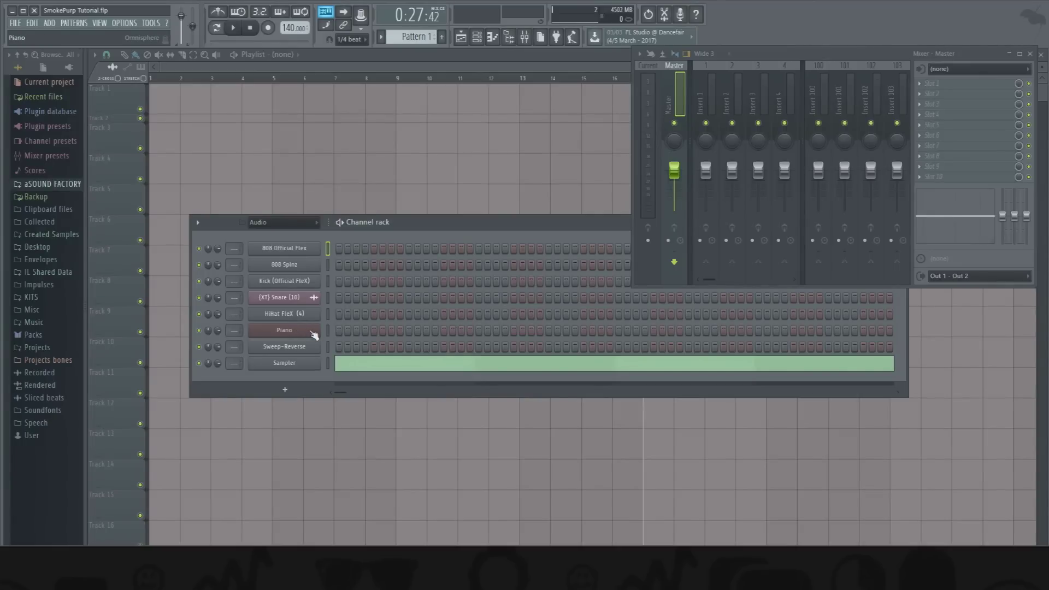
- Open the piano roll for the Piano channel and choose a minor chord stamp
right_click(311, 330)
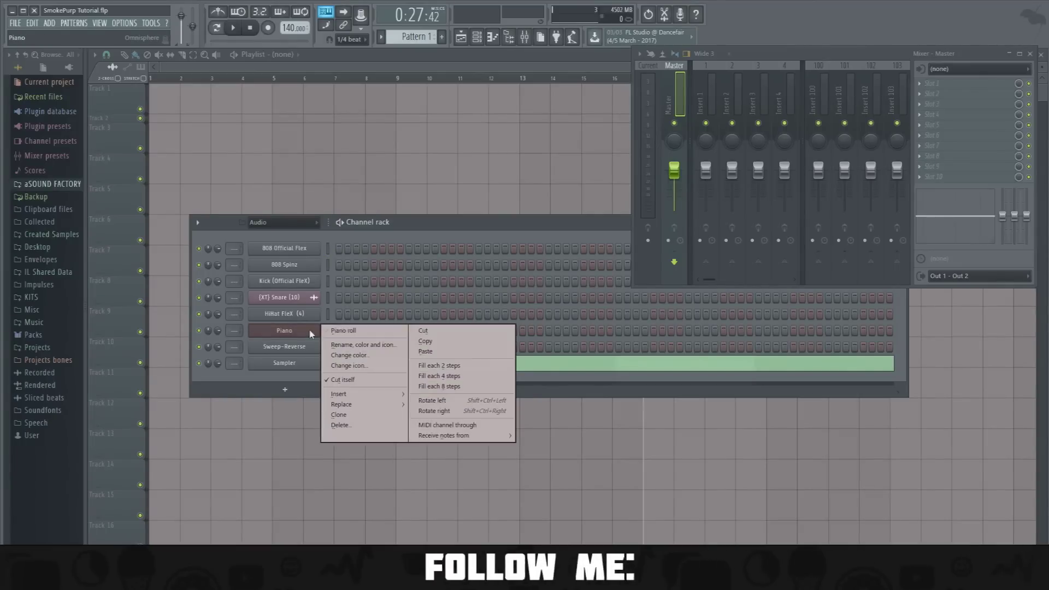
click(344, 331)
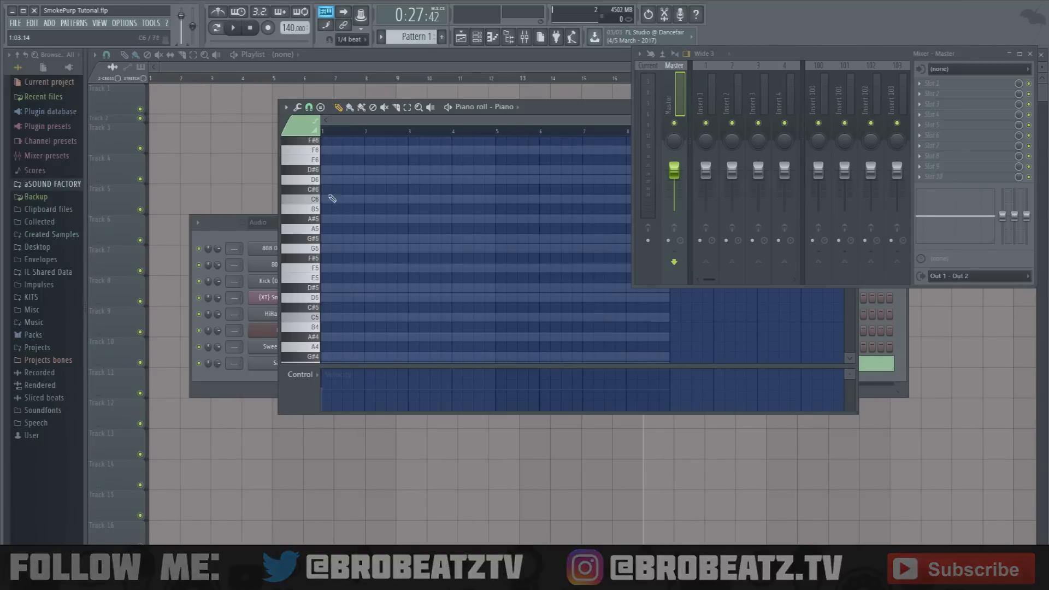
click(321, 107)
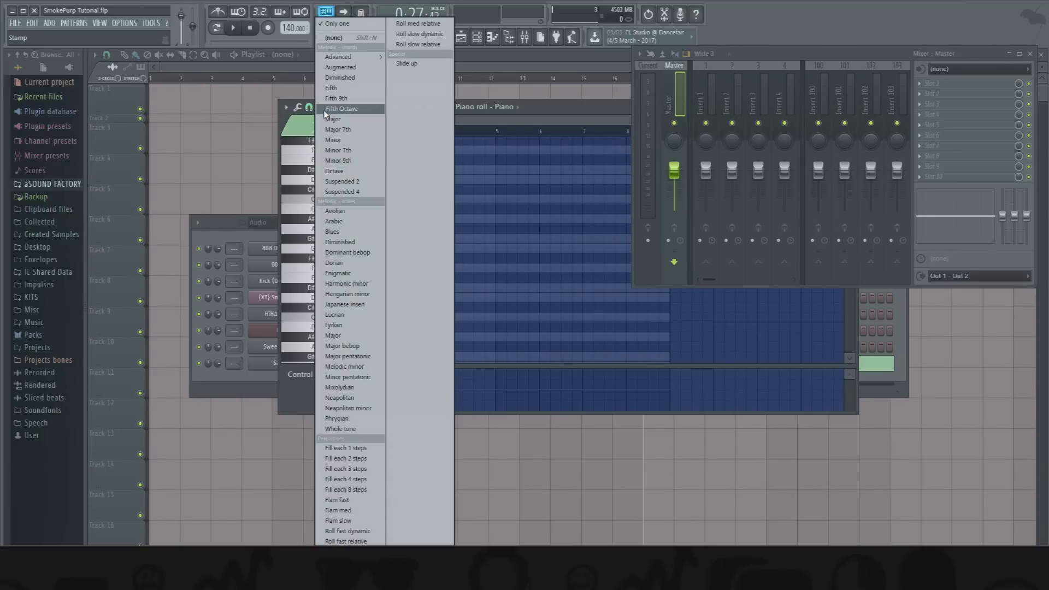
click(361, 152)
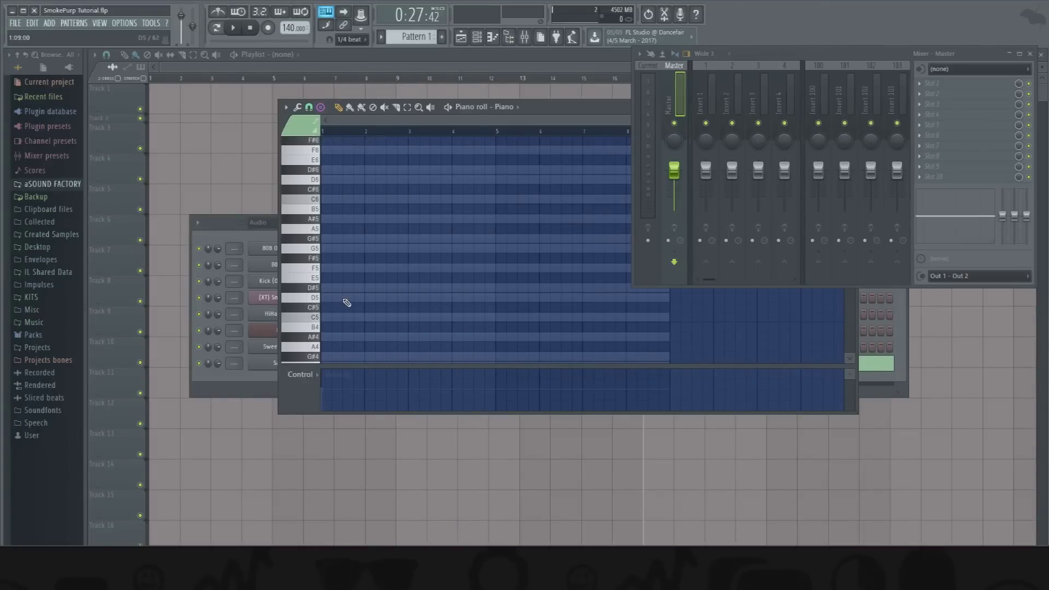
- Place a chord with the notes C5, D#5 and G#5 at the start of bar 1 and play it back
drag(336, 345, 330, 316)
click(330, 279)
drag(330, 279, 331, 288)
key(space)
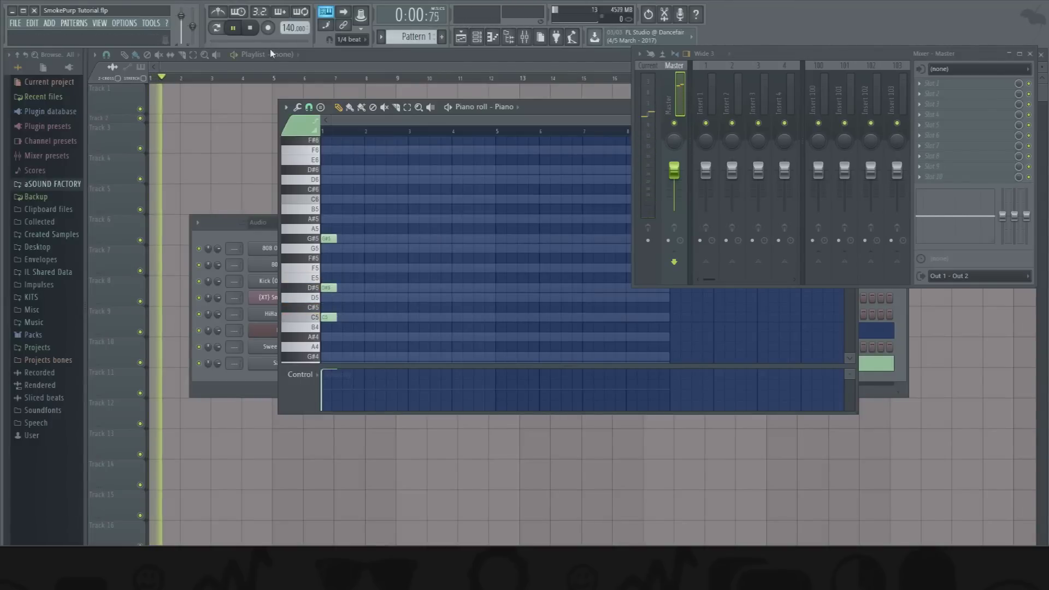
key(space)
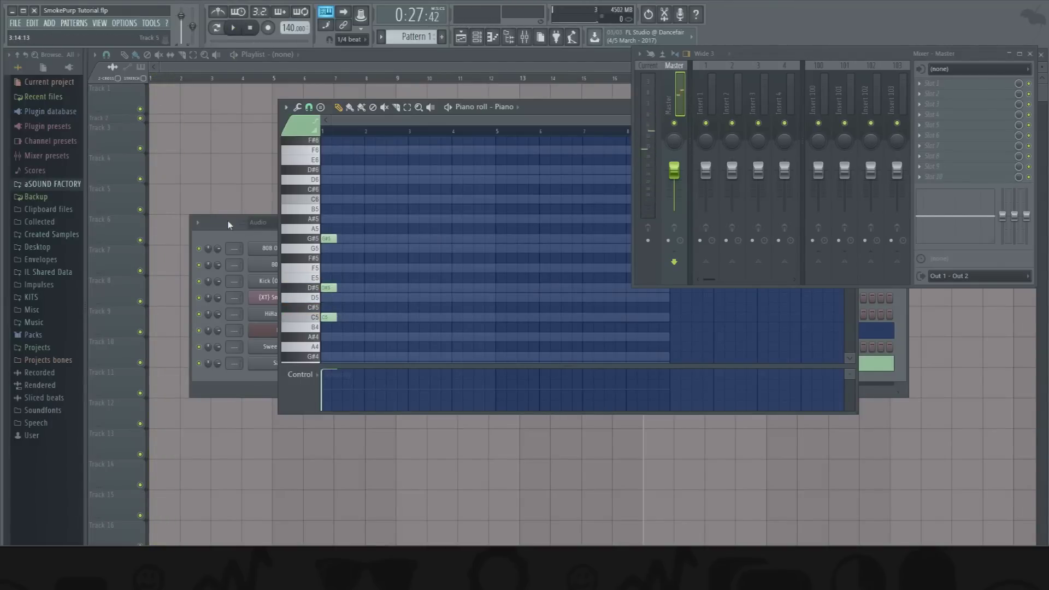
- Close the mixer and maximize the Piano channel's piano roll window
click(228, 225)
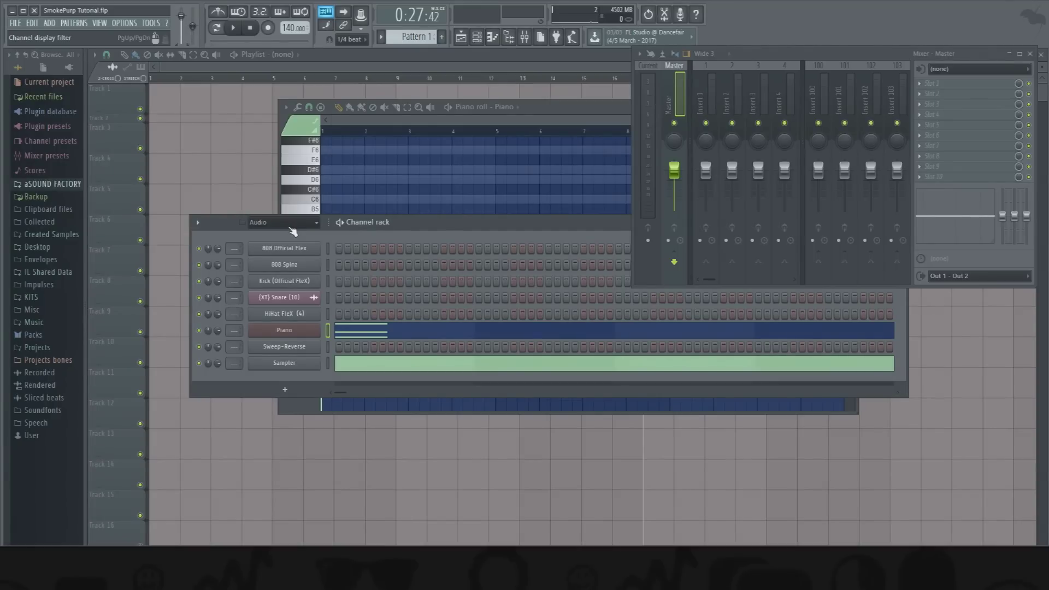
click(399, 128)
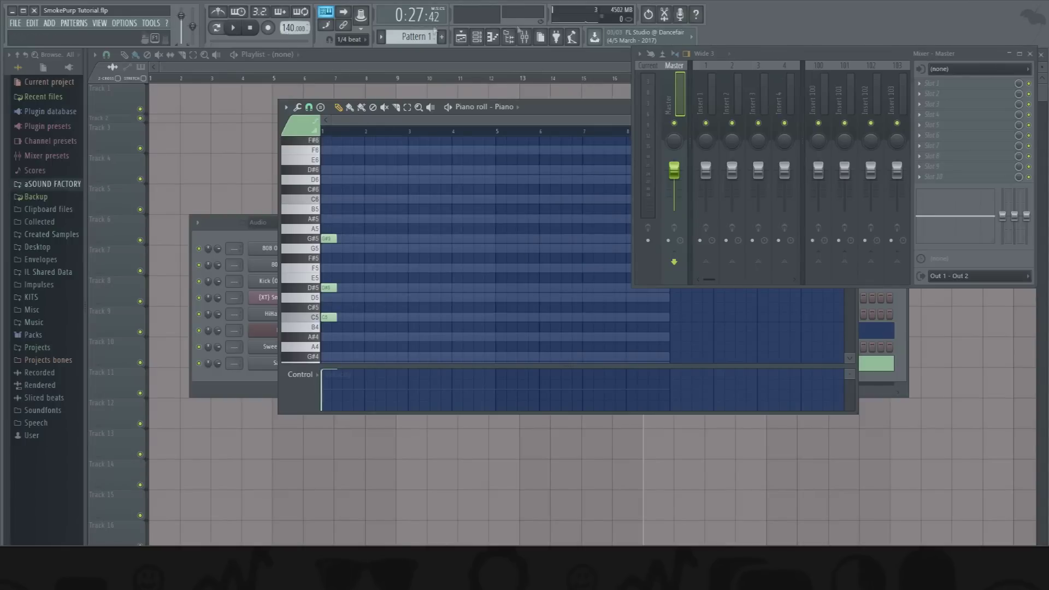
drag(787, 65, 704, 93)
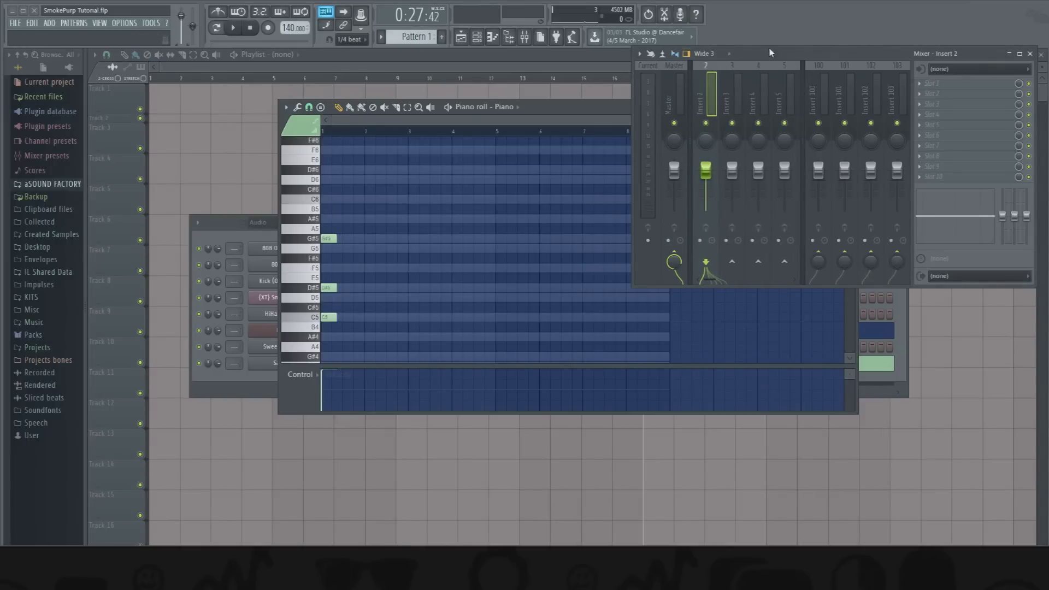
click(1031, 56)
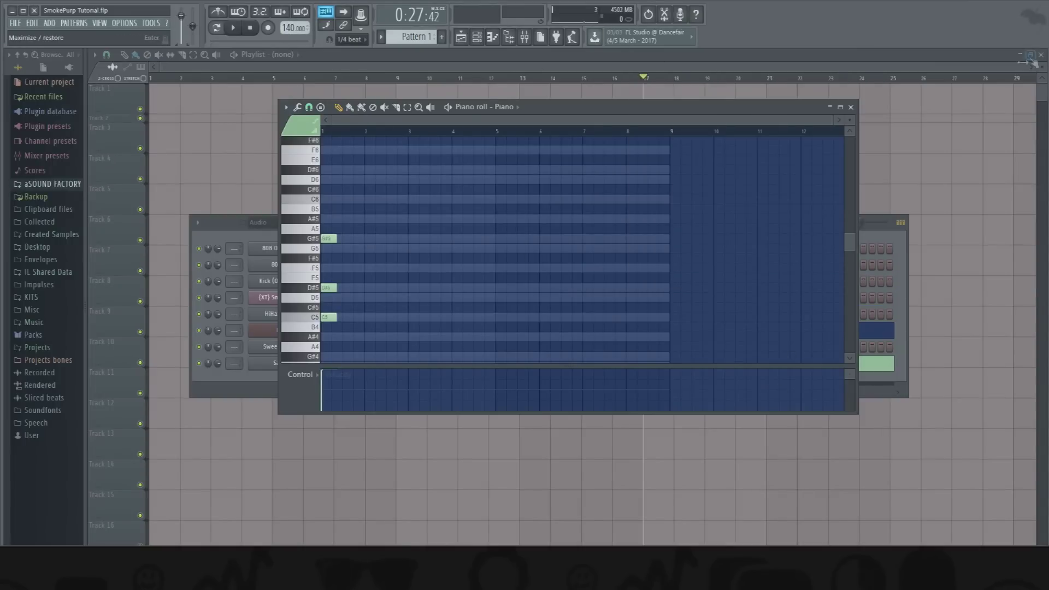
click(841, 107)
- Adjust the velocity of the first chord's notes while auditioning it
click(232, 33)
key(space)
click(146, 515)
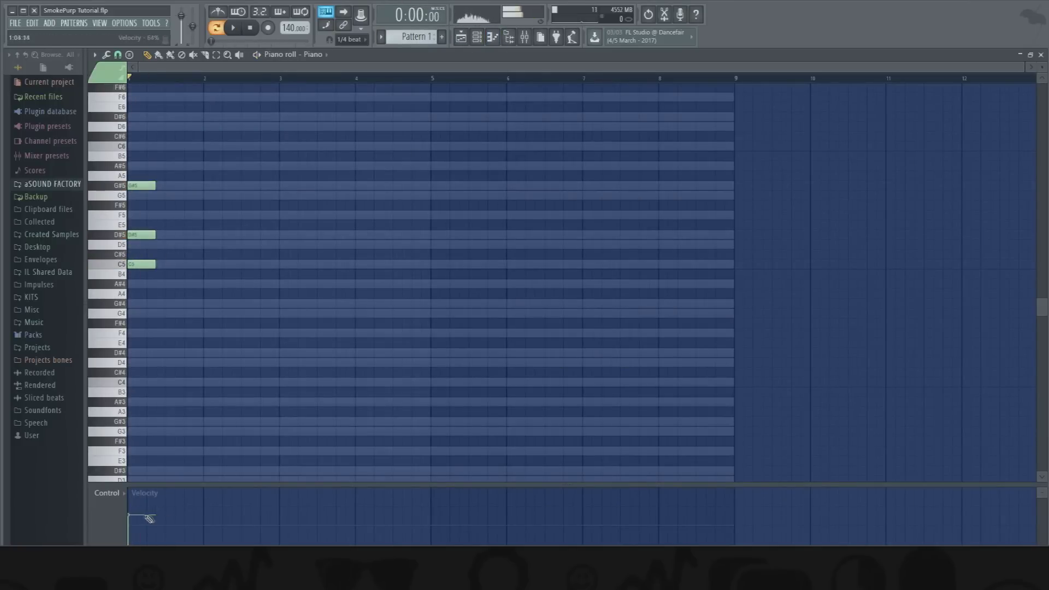
drag(146, 516, 144, 517)
key(space)
key(space)
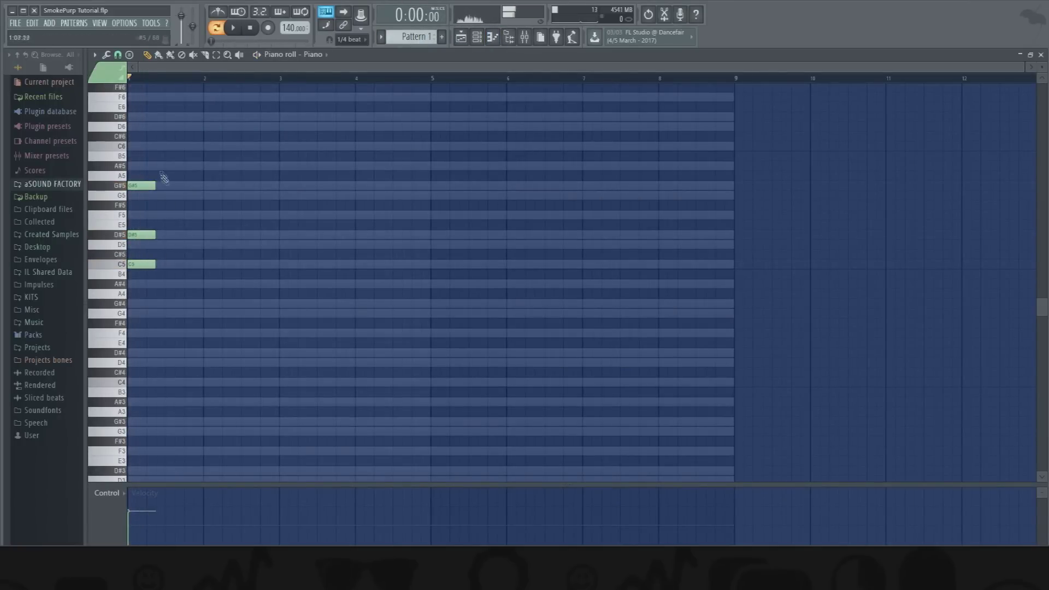
- Try replacing the chord's D#5 with F5 between C5 and G#5, auditioning the note variations
drag(142, 236, 143, 216)
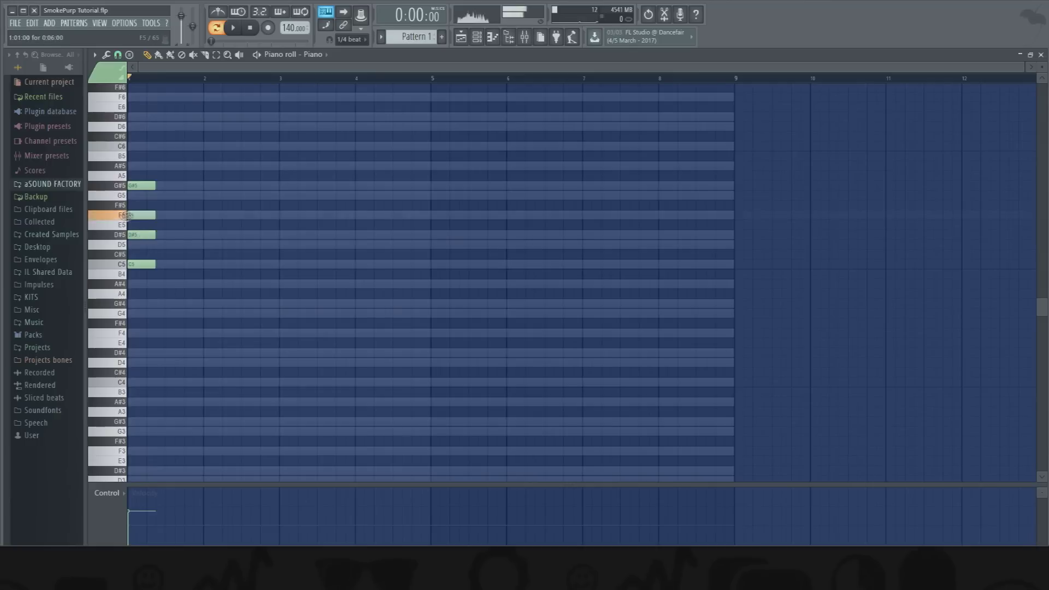
drag(149, 266, 149, 246)
key(space)
right_click(146, 245)
key(space)
click(131, 236)
key(space)
right_click(138, 236)
key(space)
click(131, 264)
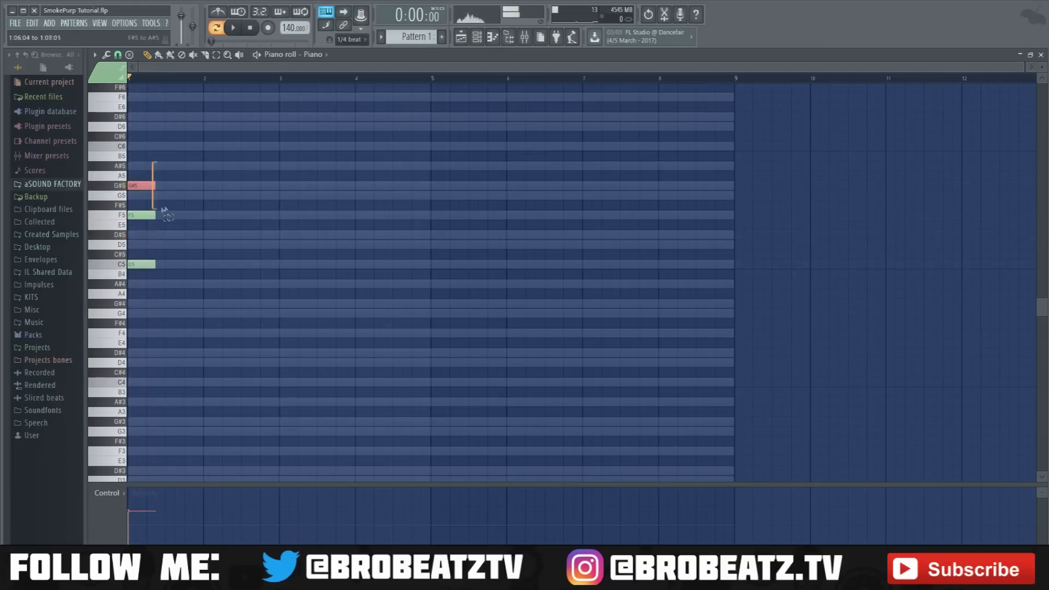
- Rework the first chord into C5, D#5 and G5 at a lower velocity, lengthened to 1:12:00
drag(131, 514, 130, 524)
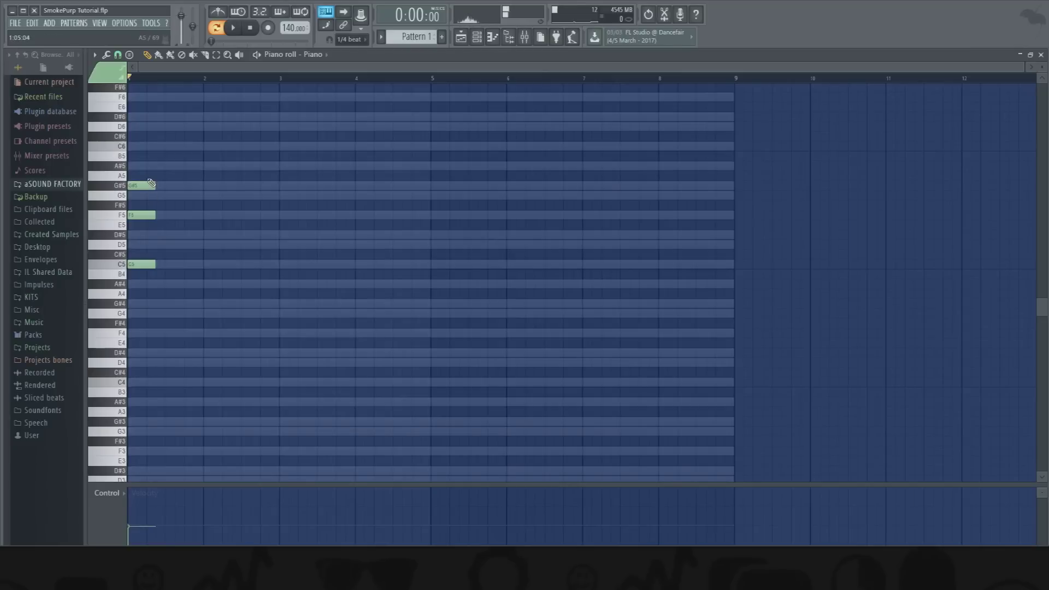
drag(146, 185, 141, 264)
drag(148, 172, 264, 269)
key(space)
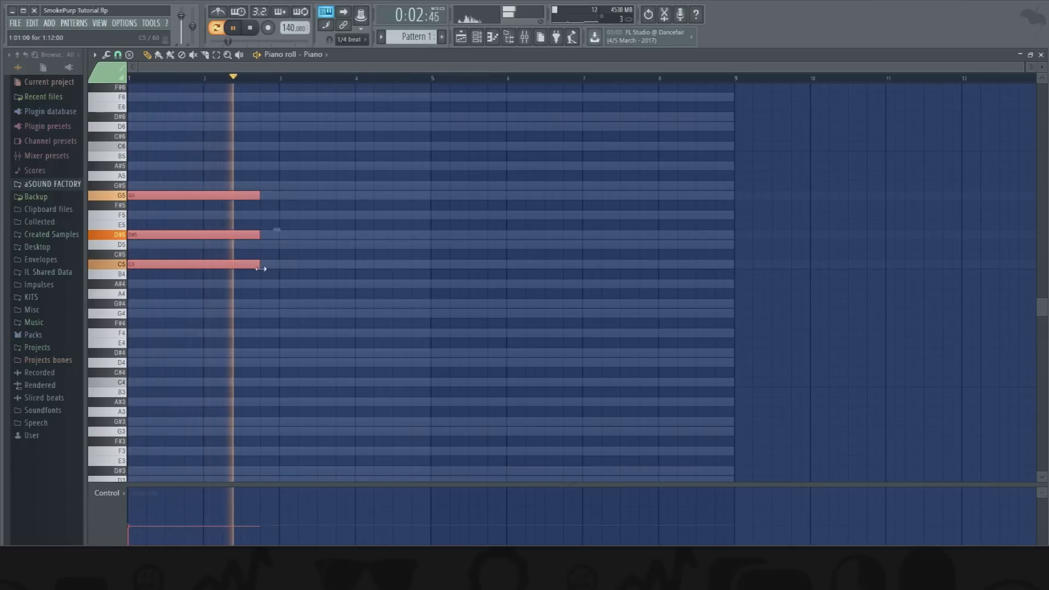
- Copy the first chord to bar 3 and change the copy's top note to G#5
shift+drag(165, 194, 317, 199)
right_click(308, 196)
click(303, 196)
click(284, 187)
right_click(306, 197)
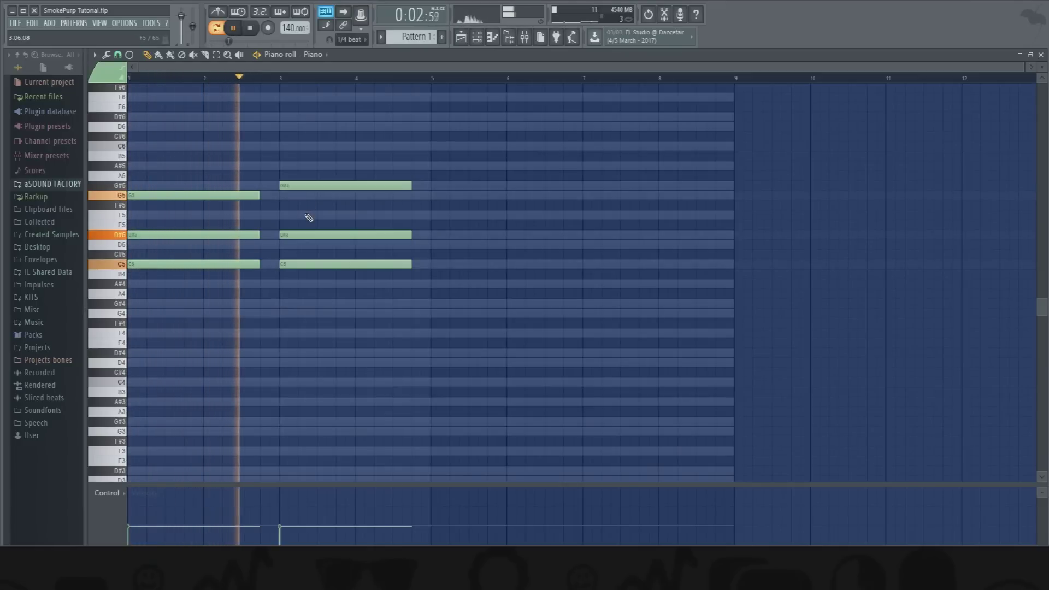
key(space)
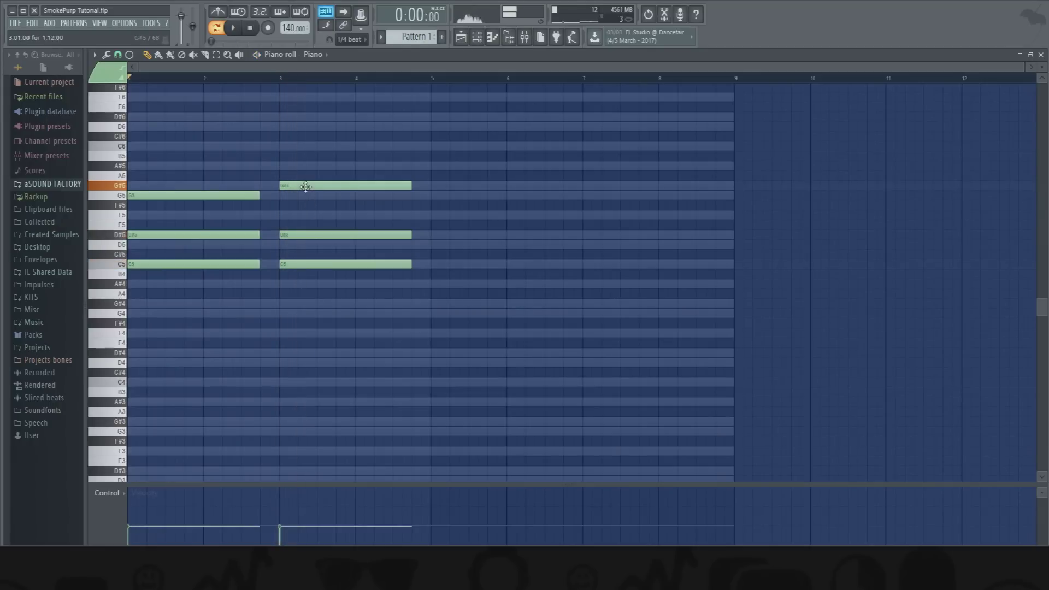
- Lower the two bottom notes of both chords to D5 and A#4, and delete the G5 and G#5 top notes
drag(299, 236, 299, 245)
drag(234, 236, 200, 284)
right_click(235, 195)
right_click(320, 186)
drag(281, 286, 281, 285)
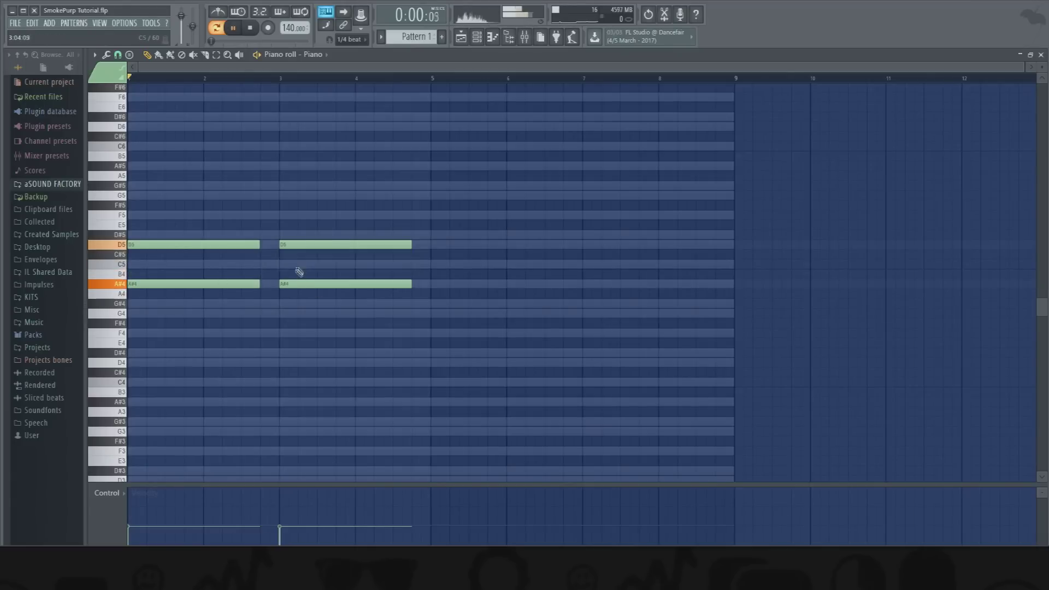
- Add a G4 note beneath both chords and raise the second chord's D5 to D#5
click(132, 334)
key(space)
key(space)
click(131, 315)
right_click(137, 333)
key(space)
click(281, 313)
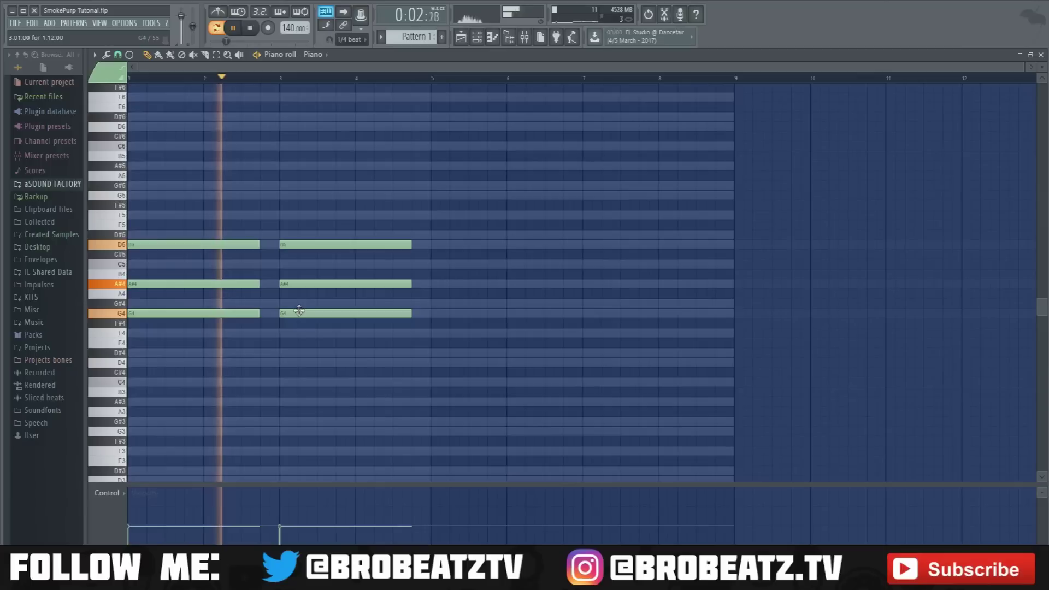
drag(305, 244, 307, 234)
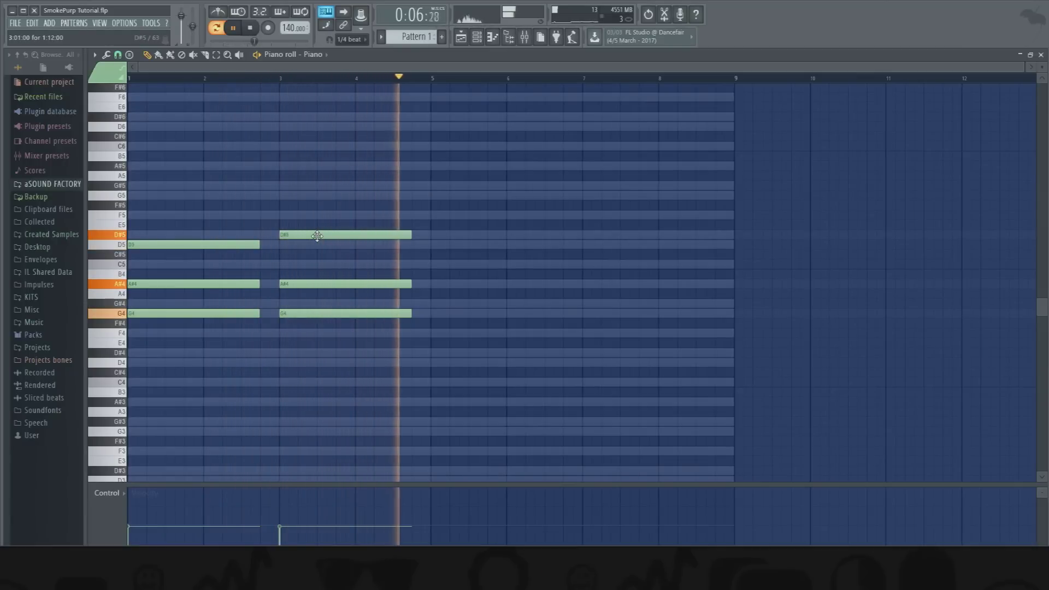
key(space)
- Duplicate the two-chord progression so that it repeats from bar 5, and play it back
key(ctrl+a)
key(ctrl+b)
drag(438, 321, 457, 316)
click(457, 337)
key(space)
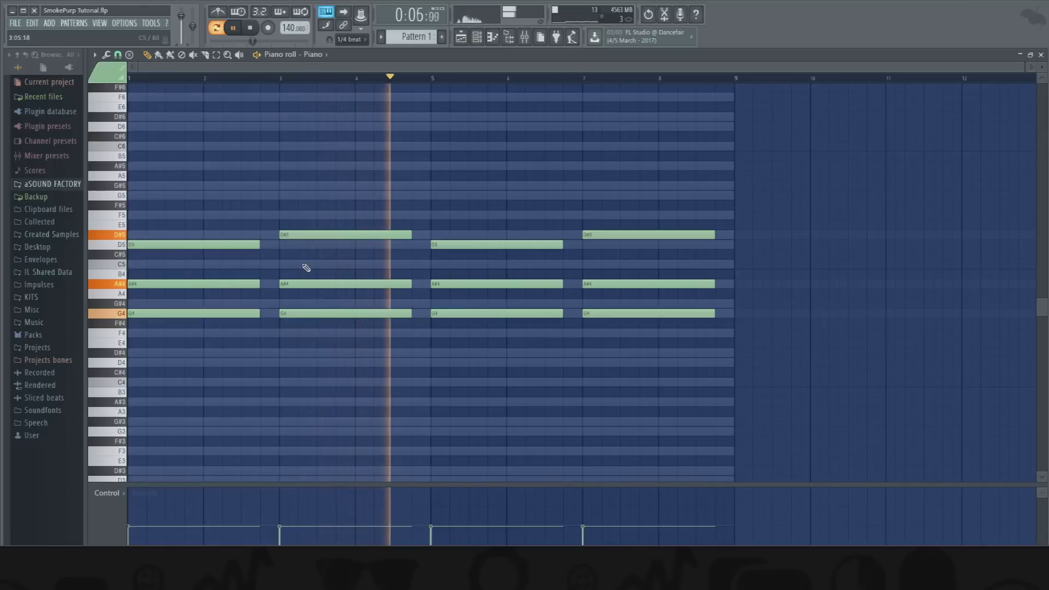
- Shorten all four chords to one bar each and audition the progression
key(ctrl+a)
drag(411, 235, 355, 244)
key(ctrl+d)
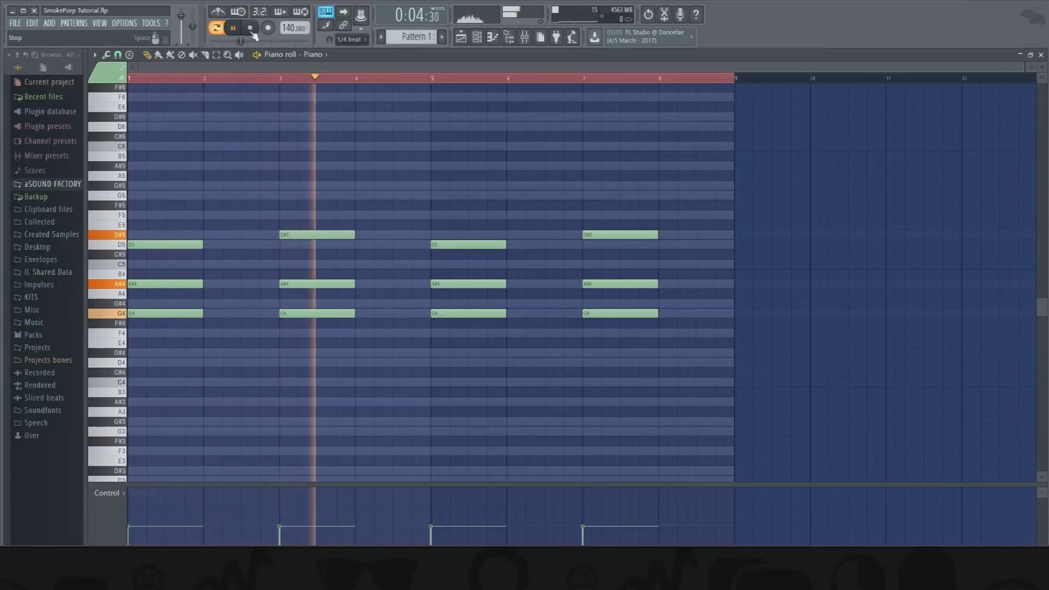
click(251, 32)
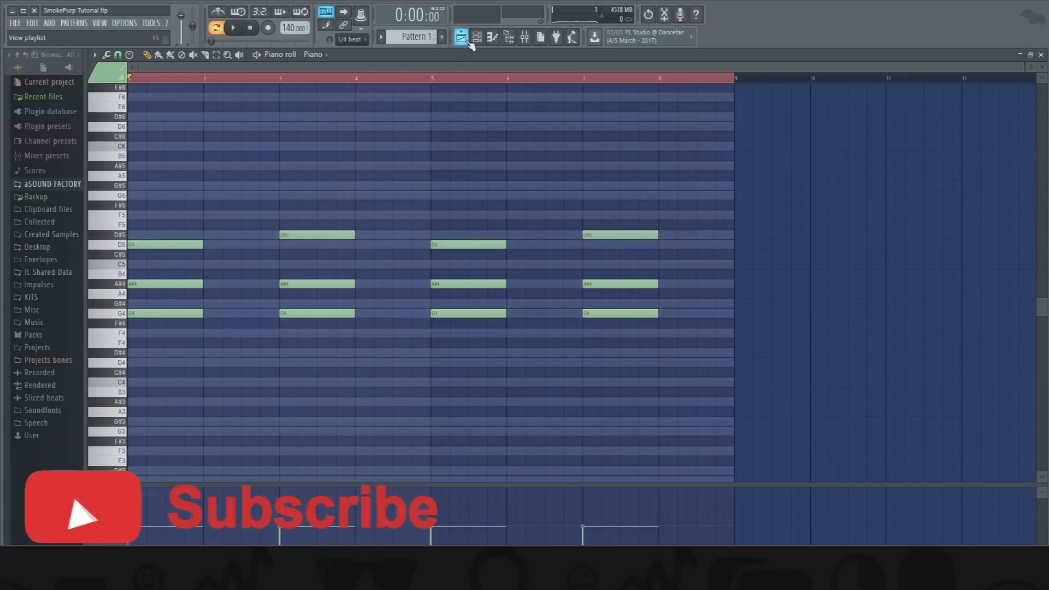
- Route the Piano channel to mixer Insert 1 and arm that insert for recording
click(524, 38)
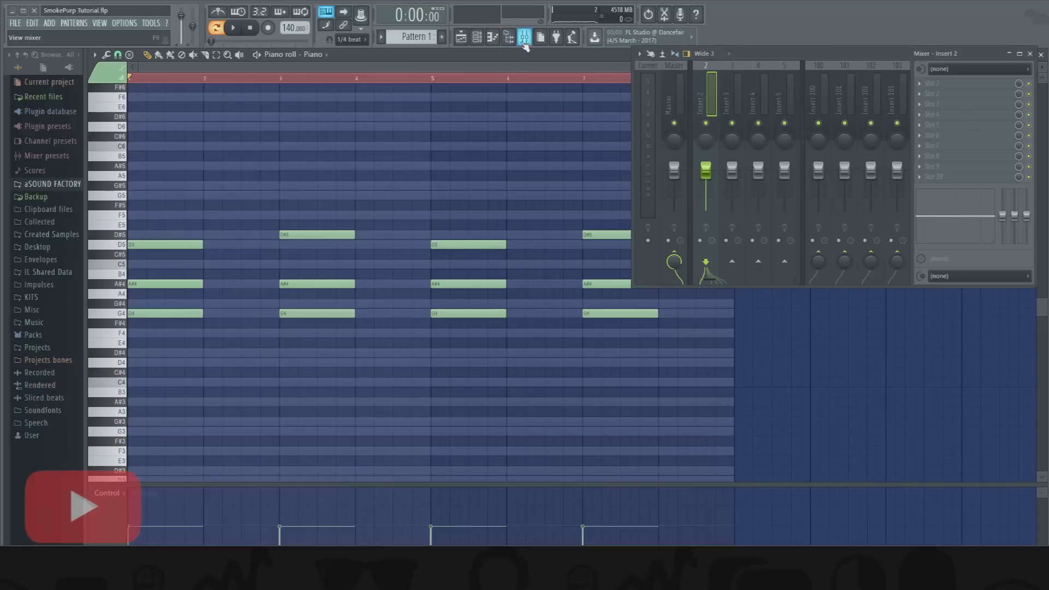
click(477, 38)
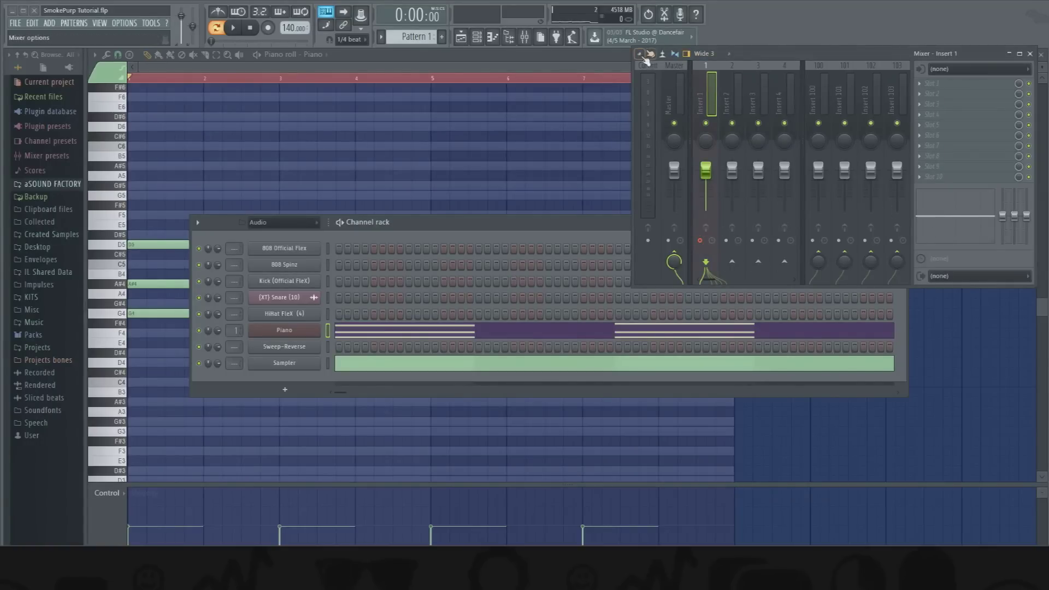
- Place Pattern 1 at bar 1 of the playlist's Track 1 and trim the clip to four bars
click(461, 37)
click(320, 98)
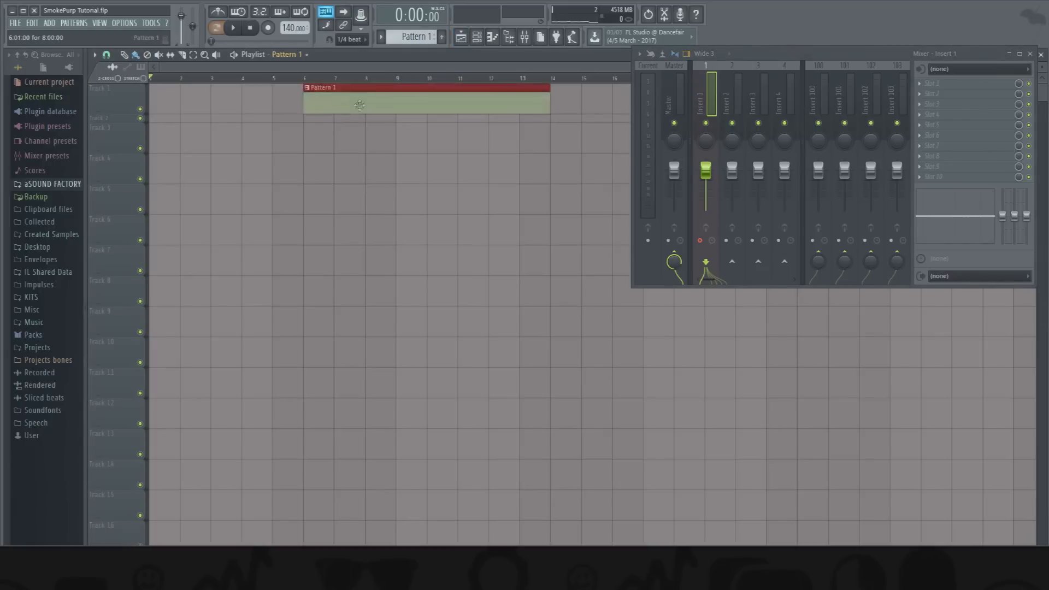
drag(320, 99, 122, 103)
click(478, 38)
click(478, 39)
drag(394, 97, 272, 97)
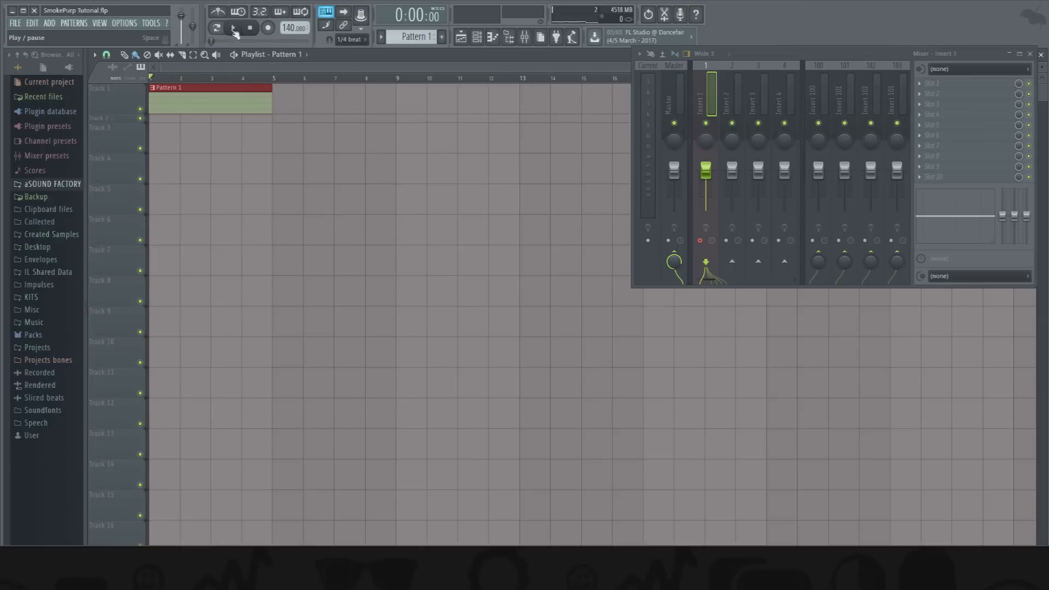
- Render the armed Insert 1 track to a wave file in full song mode and inspect the resulting audio clip's settings
click(640, 54)
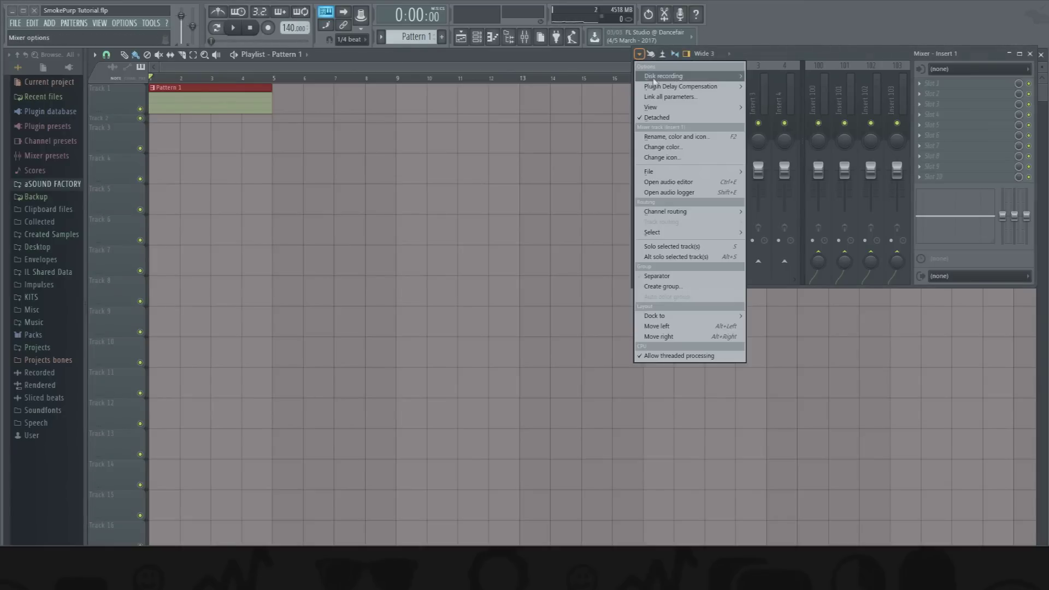
mouse_move(661, 80)
click(770, 76)
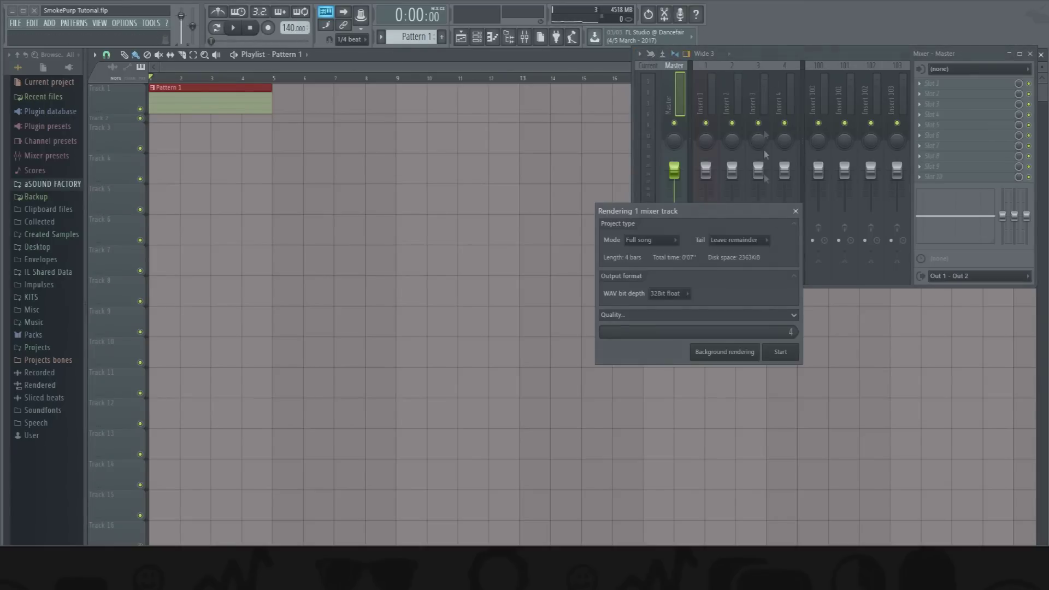
click(781, 354)
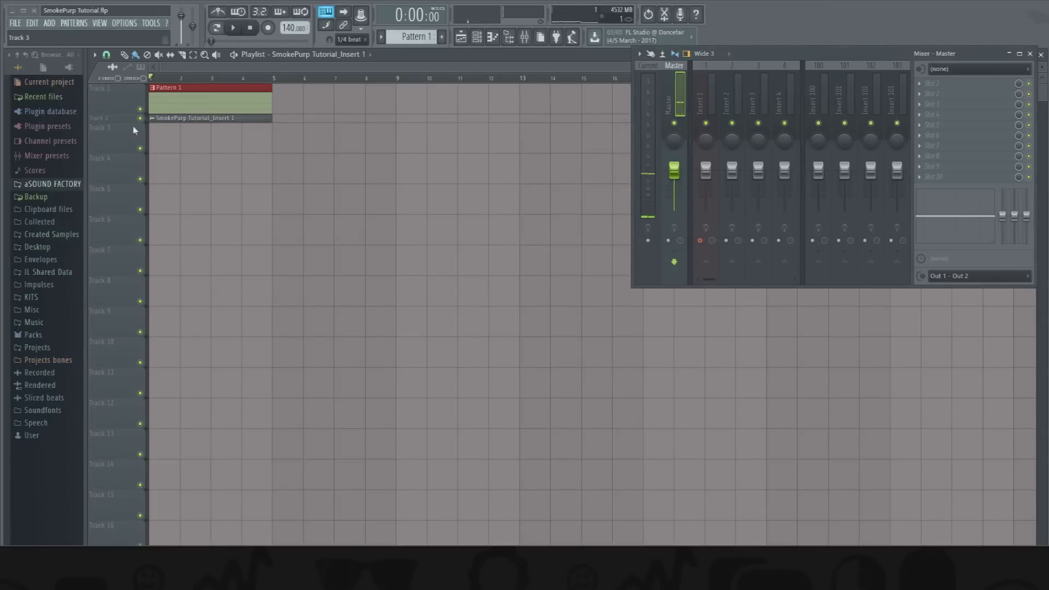
double_click(195, 137)
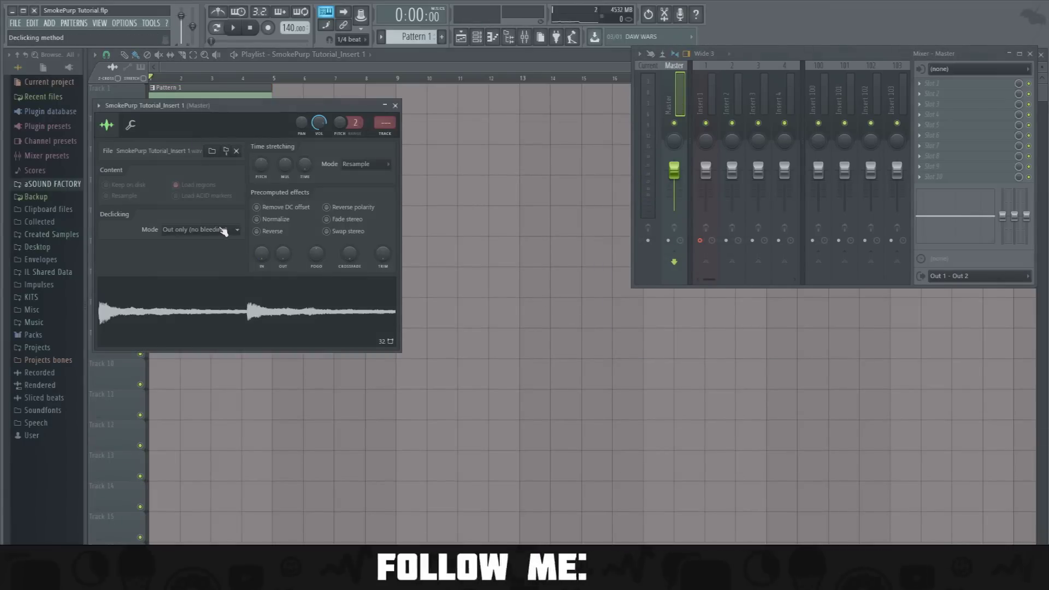
click(395, 105)
- Extend the Pattern 1 clip to eight bars and delete the rendered audio clip from Track 2
drag(272, 104, 395, 120)
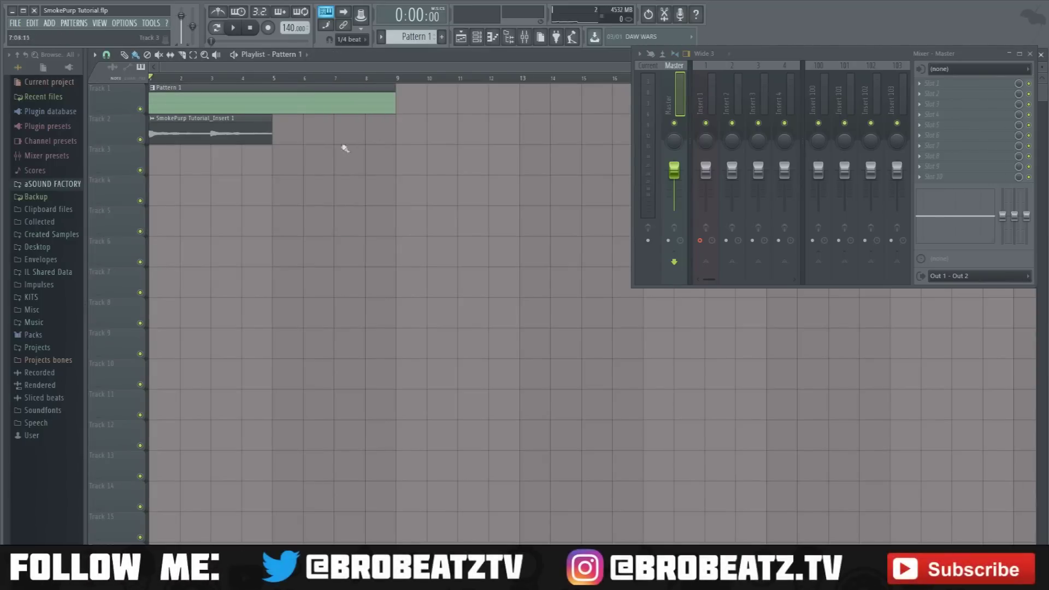
right_click(254, 127)
right_click(181, 99)
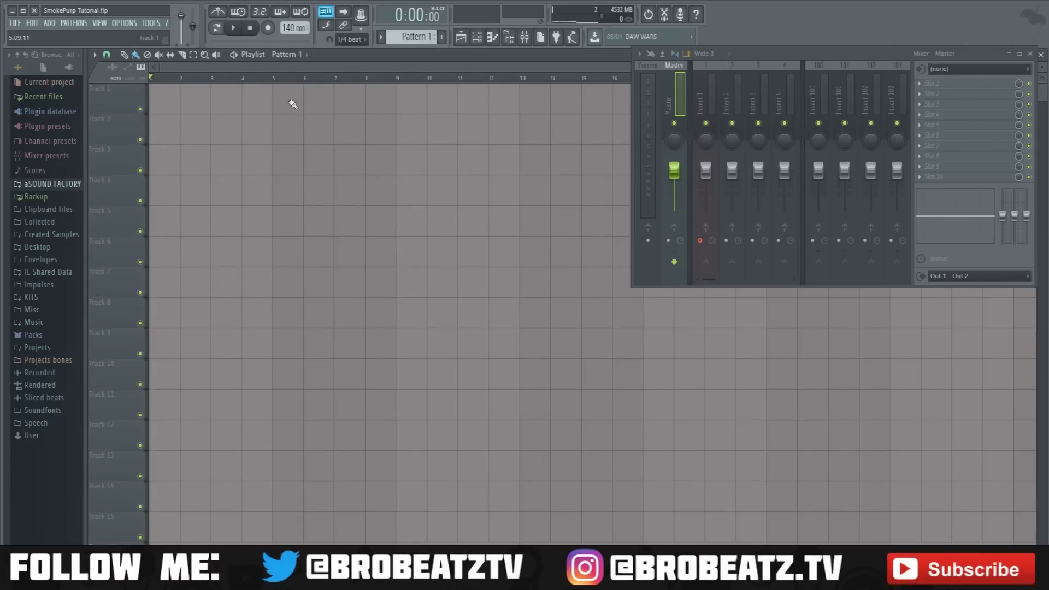
key(ctrl+z)
right_click(267, 129)
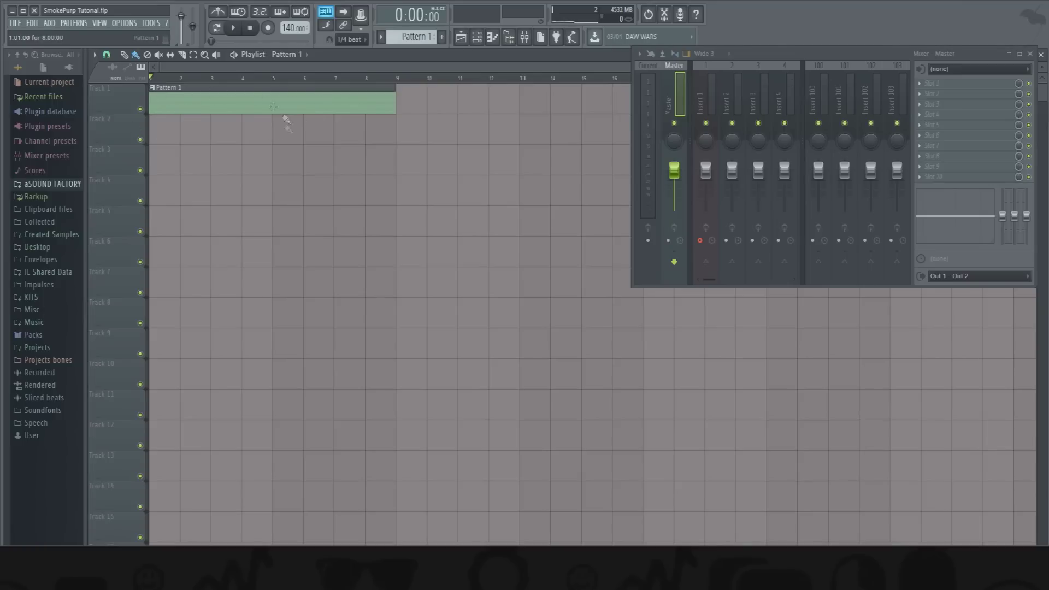
- Render the armed Insert 1 mixer track to audio again for the eight-bar song, with 32Bit float depth and the tail remainder left
click(639, 54)
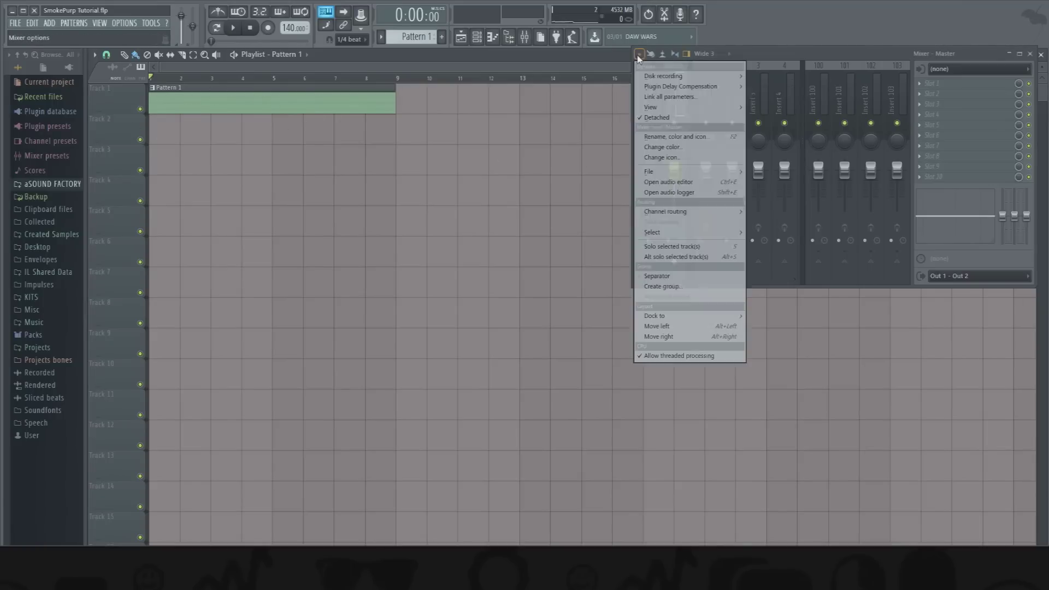
mouse_move(656, 77)
click(772, 76)
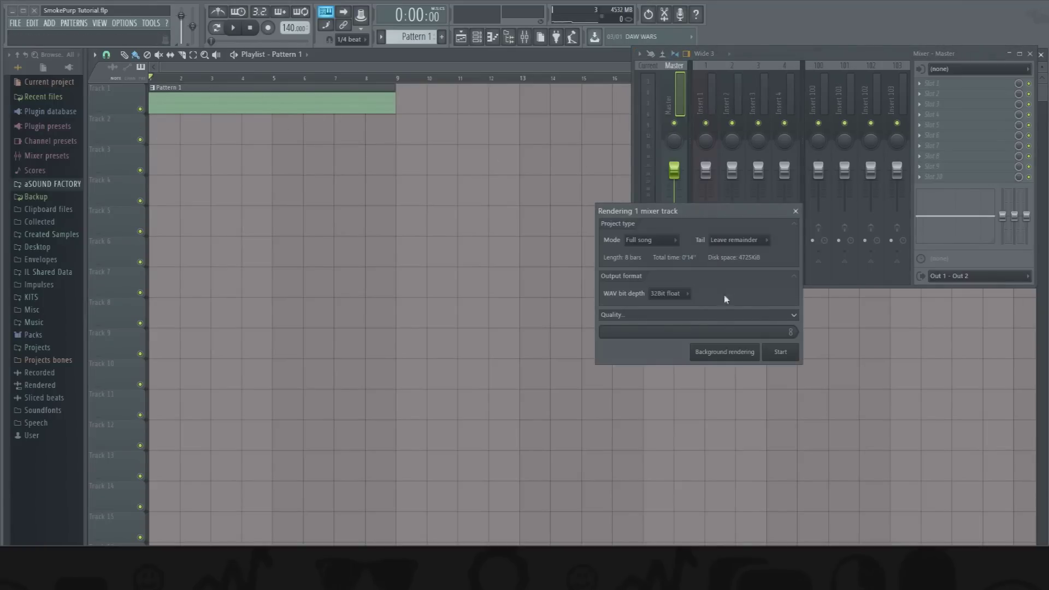
click(781, 353)
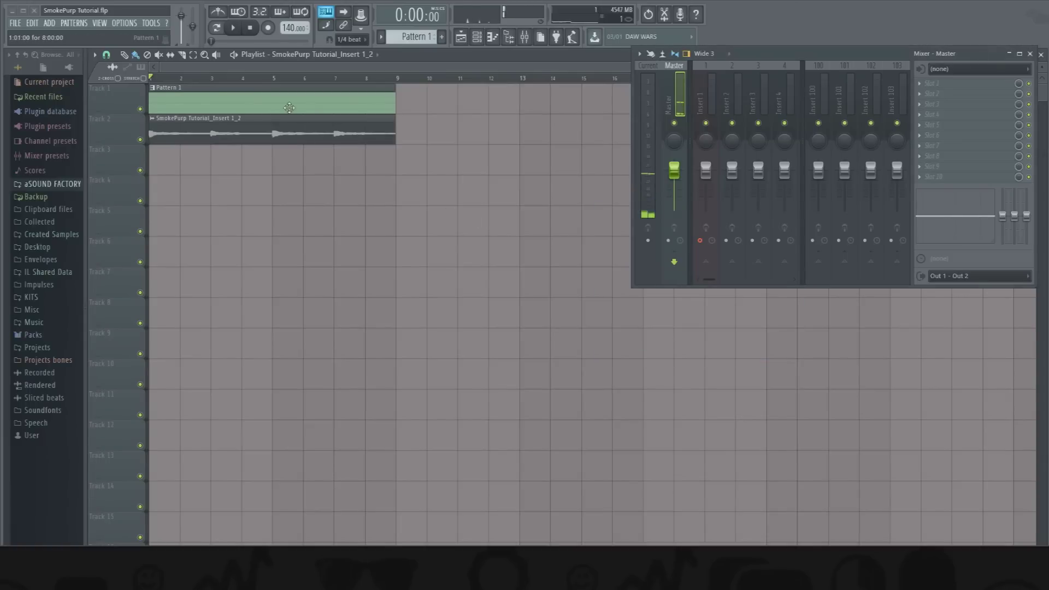
- Reverse the newly rendered audio clip and move it down to Track 4 in the playlist
double_click(290, 139)
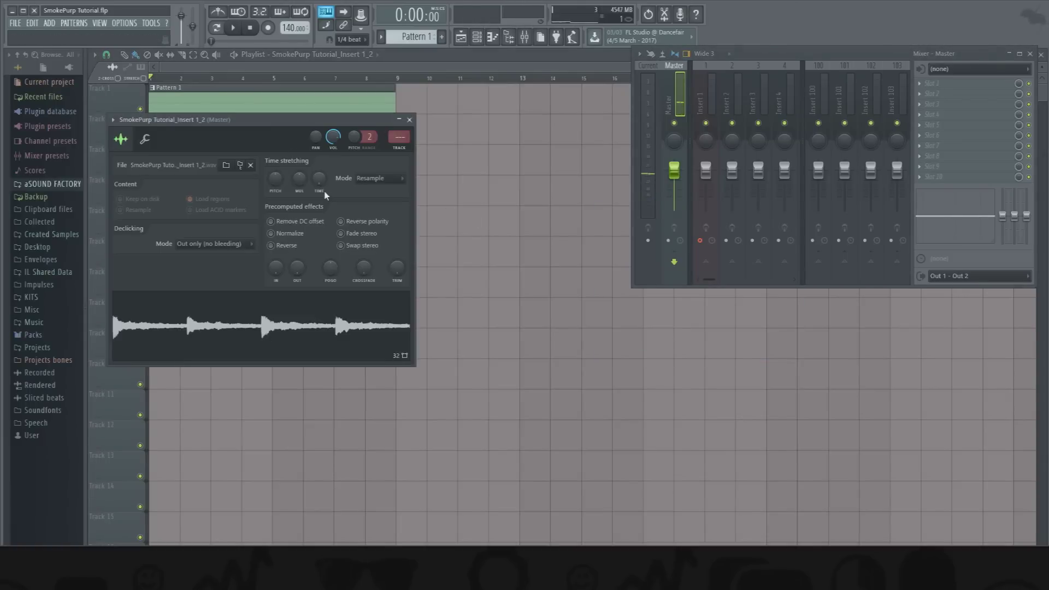
click(275, 247)
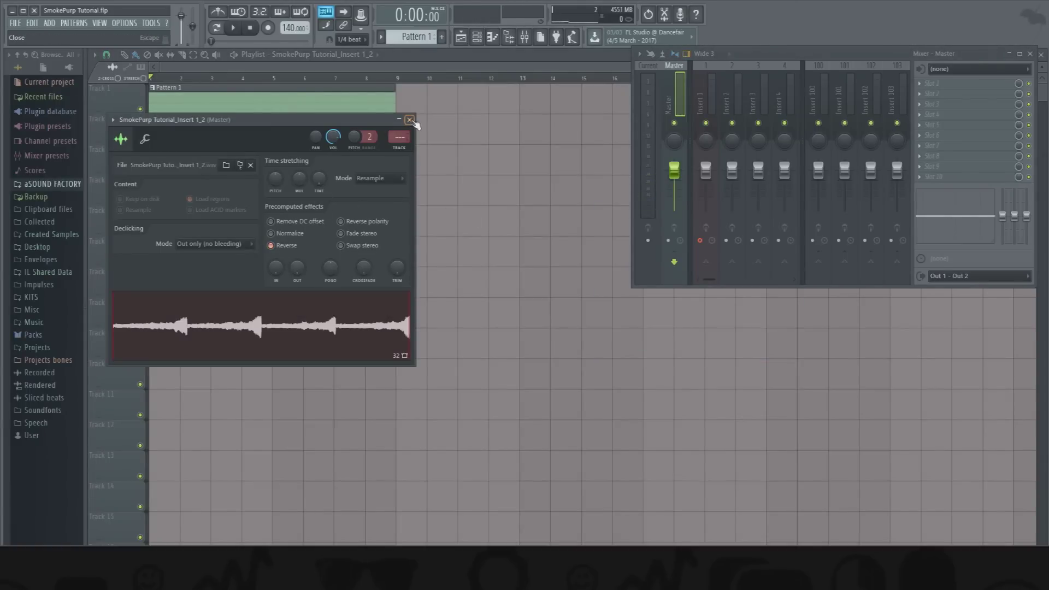
click(410, 120)
drag(266, 131, 265, 216)
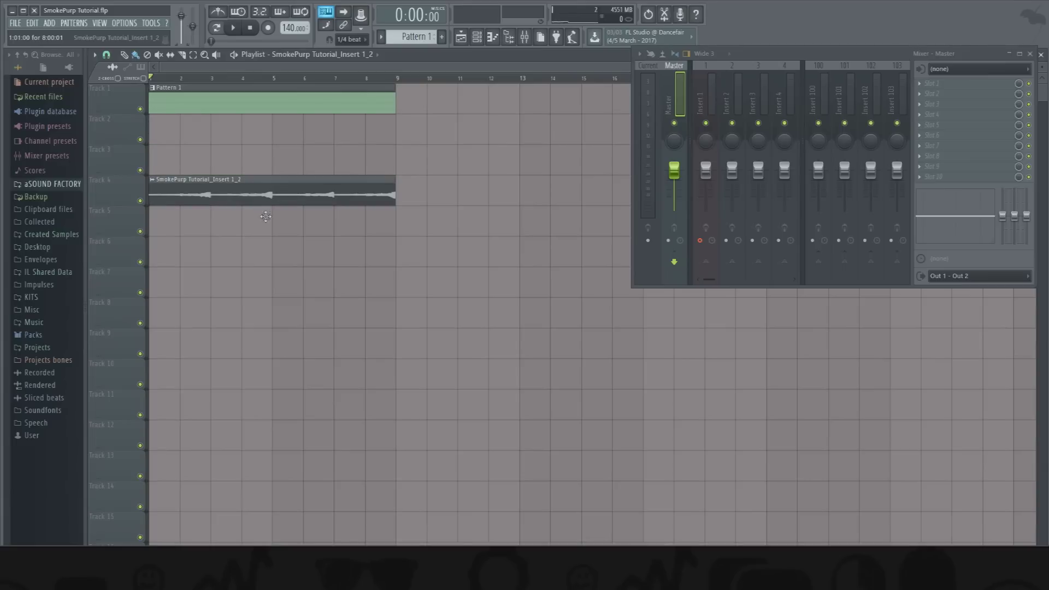
- Check the channel rack and play the arrangement to hear the reversed clip together with Pattern 1
click(477, 37)
right_click(314, 330)
click(467, 332)
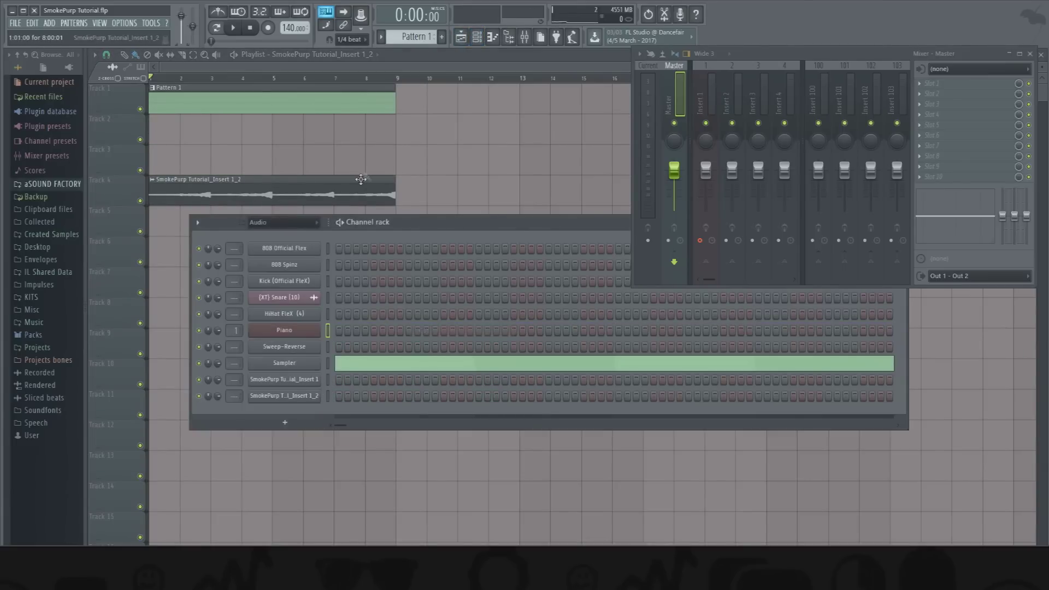
key(F6)
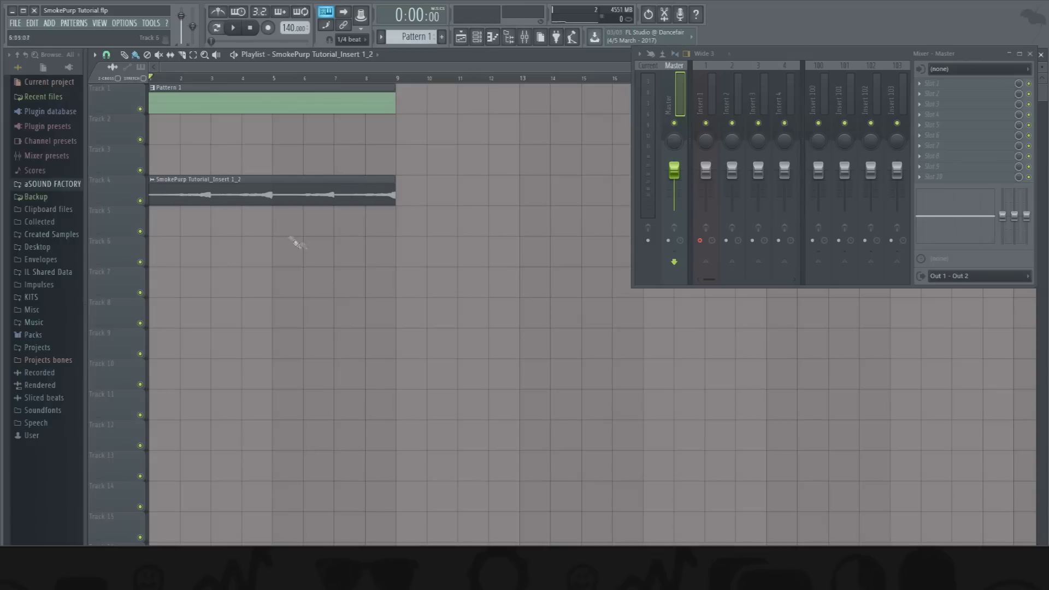
click(233, 28)
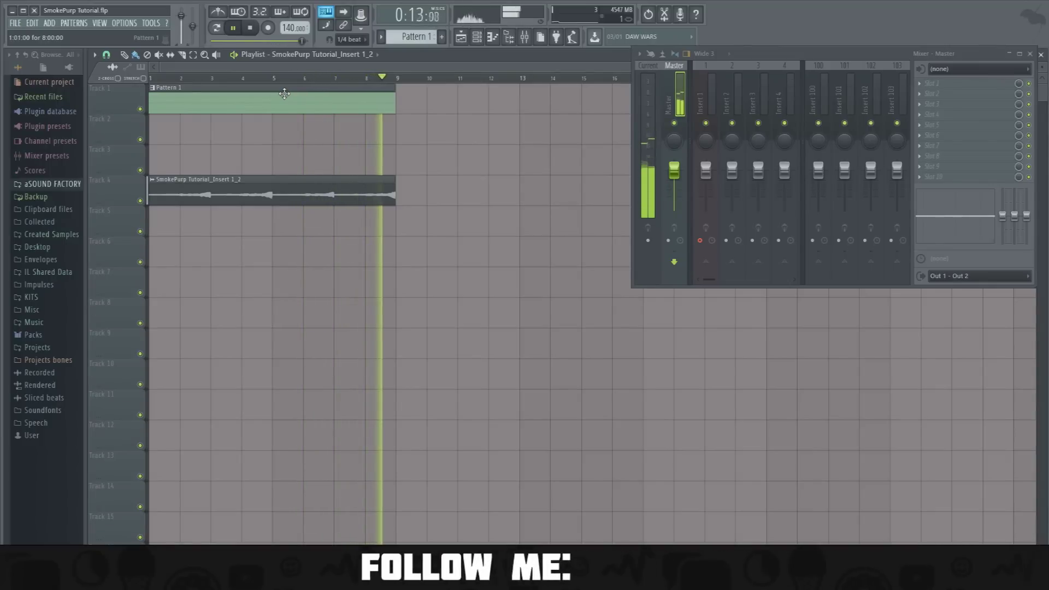
key(space)
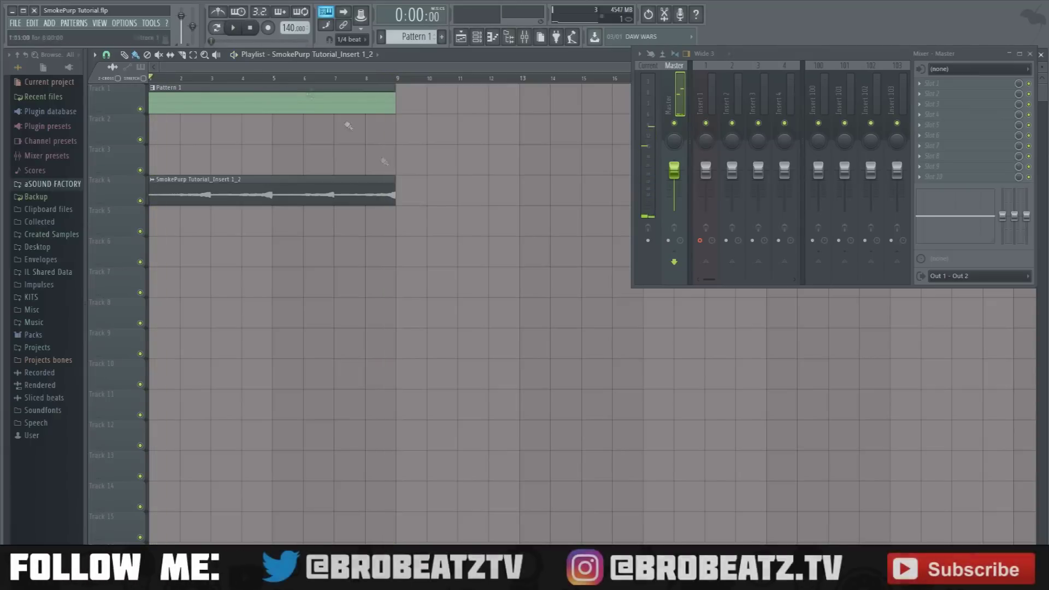
- Route the reversed audio clip to mixer track 1 and delete the unused first render's channel, SmokePurp Tutorial_Insert 1
double_click(333, 188)
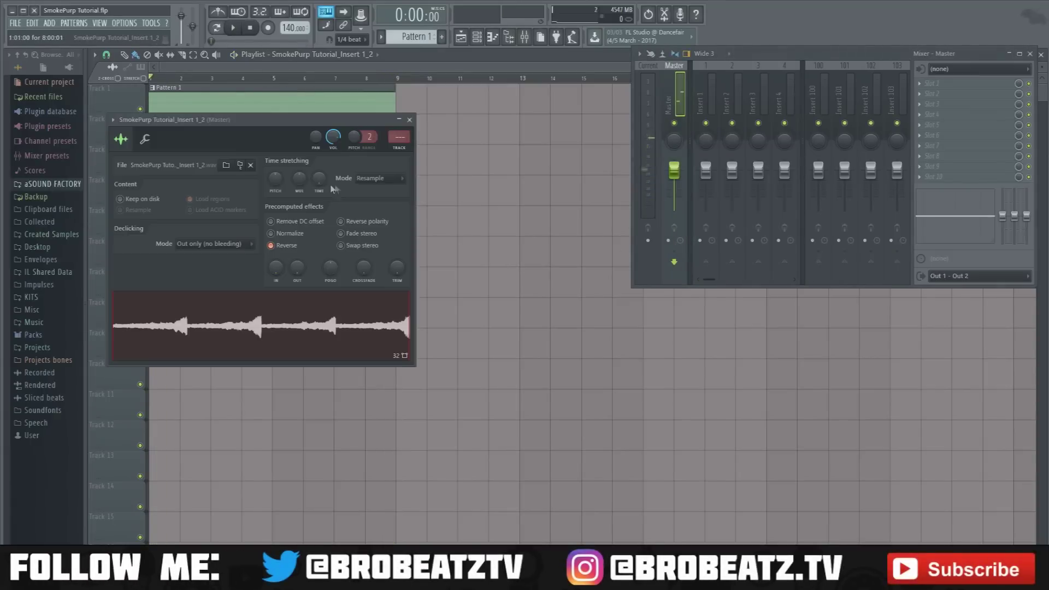
scroll(399, 138, up, 1)
click(478, 40)
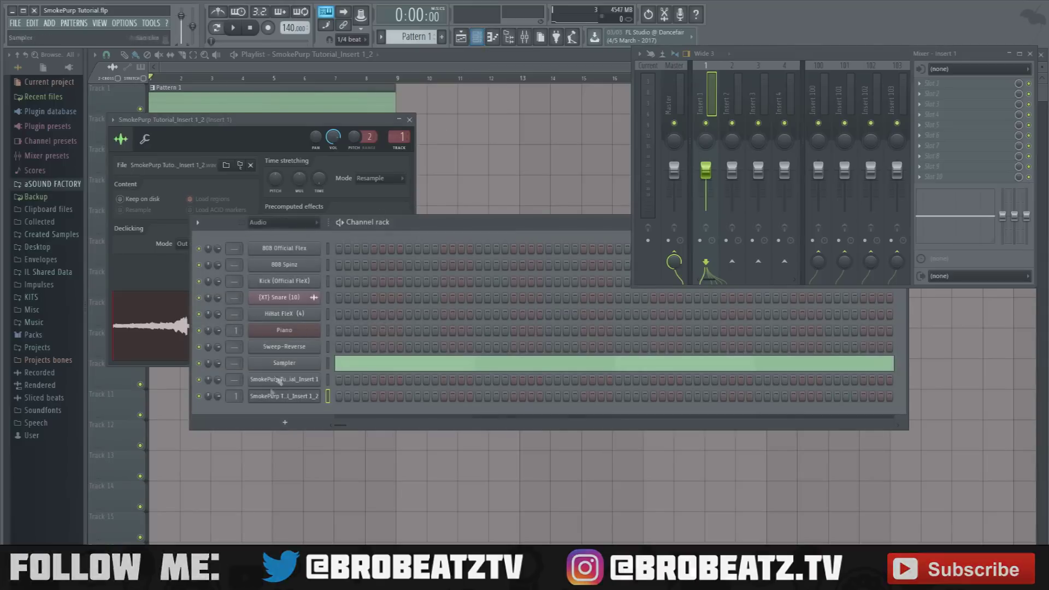
right_click(284, 381)
click(338, 486)
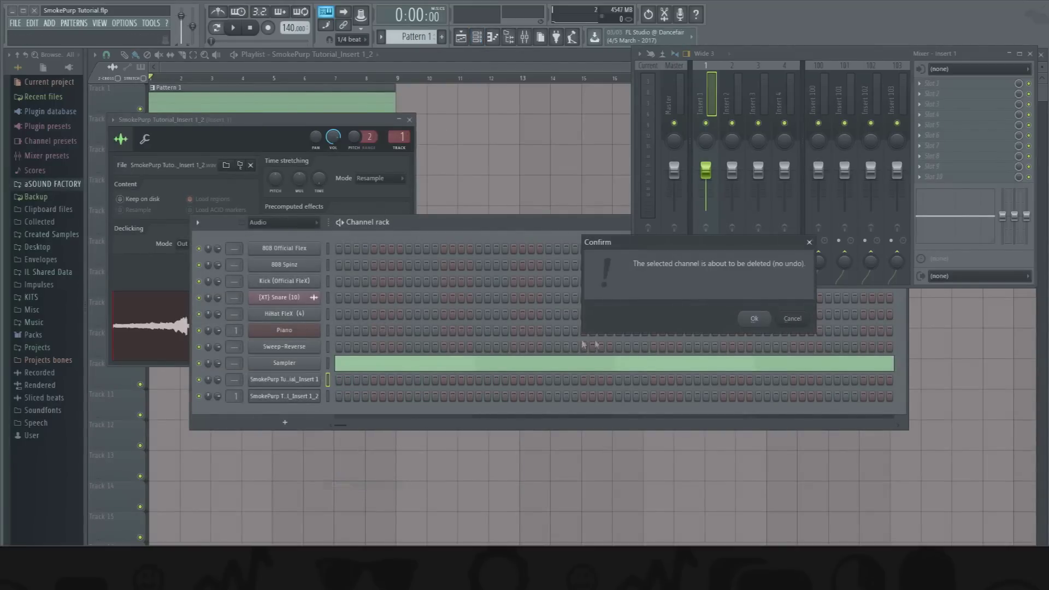
click(754, 319)
- Rename the reversed audio clip's channel to Rev-Piano
right_click(314, 380)
click(344, 392)
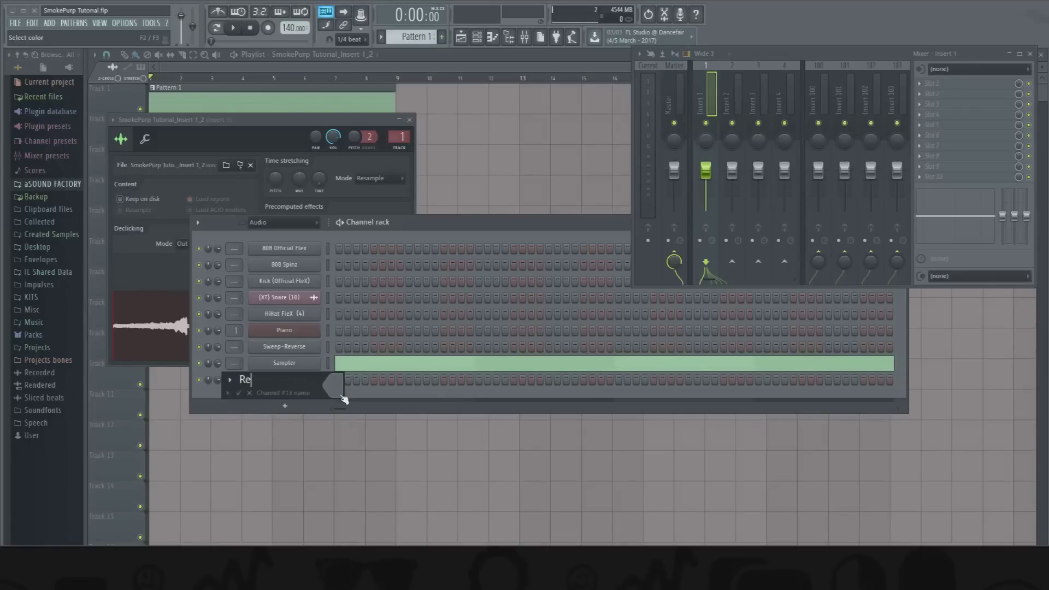
text(Rev-Piano)
key(Return)
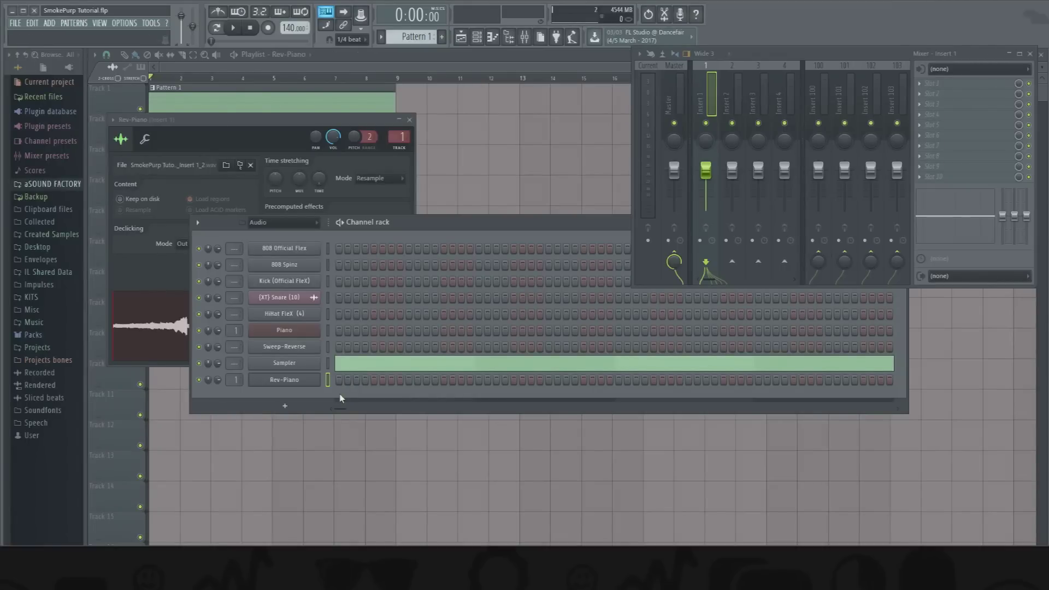
- Delete the Sweep-Reverse and Piano channels from the channel rack
right_click(279, 354)
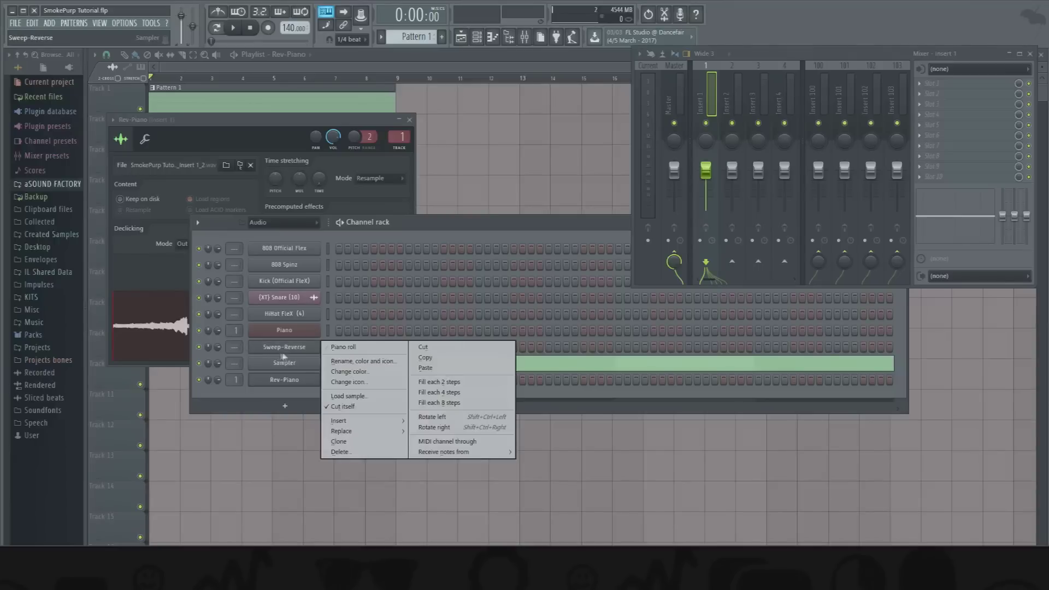
click(343, 459)
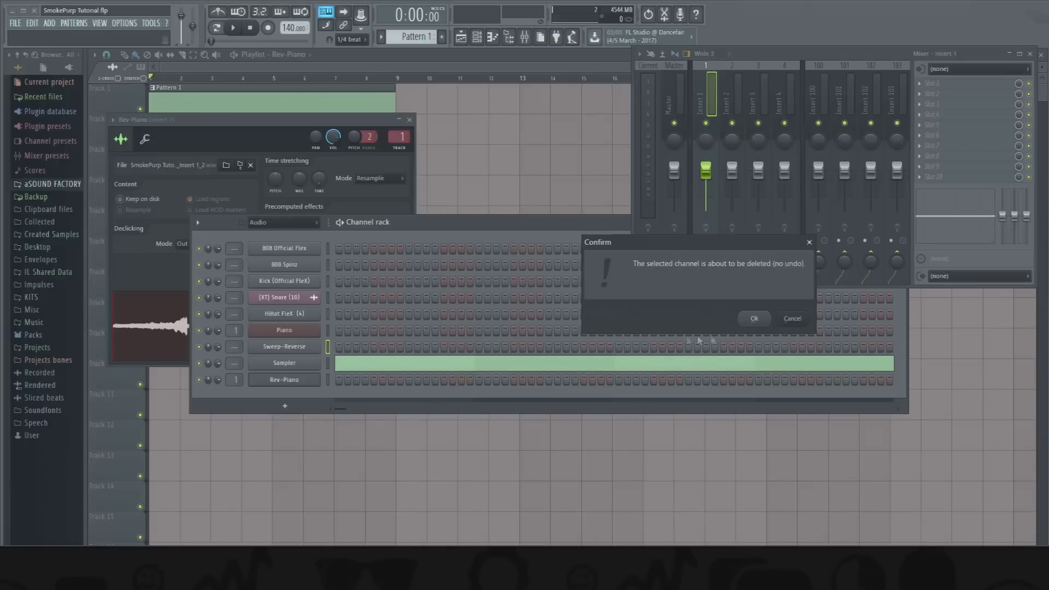
click(755, 319)
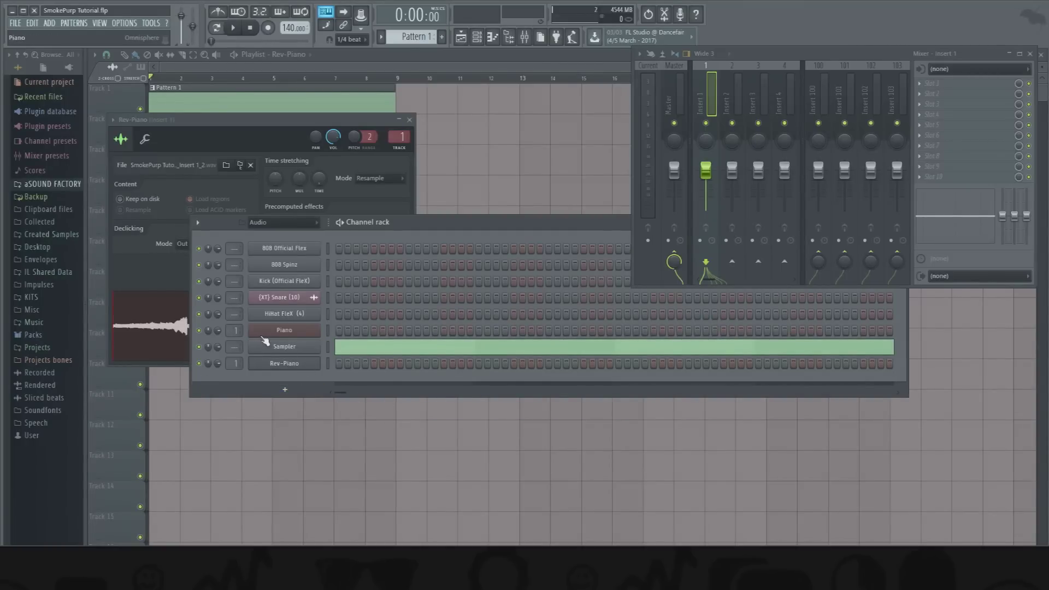
right_click(263, 335)
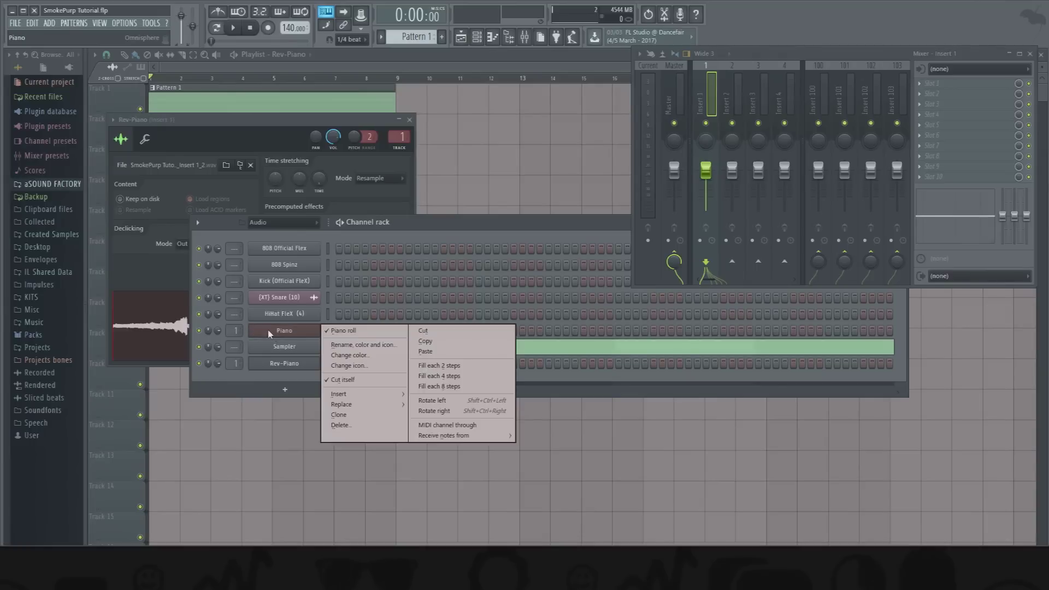
click(351, 424)
click(754, 317)
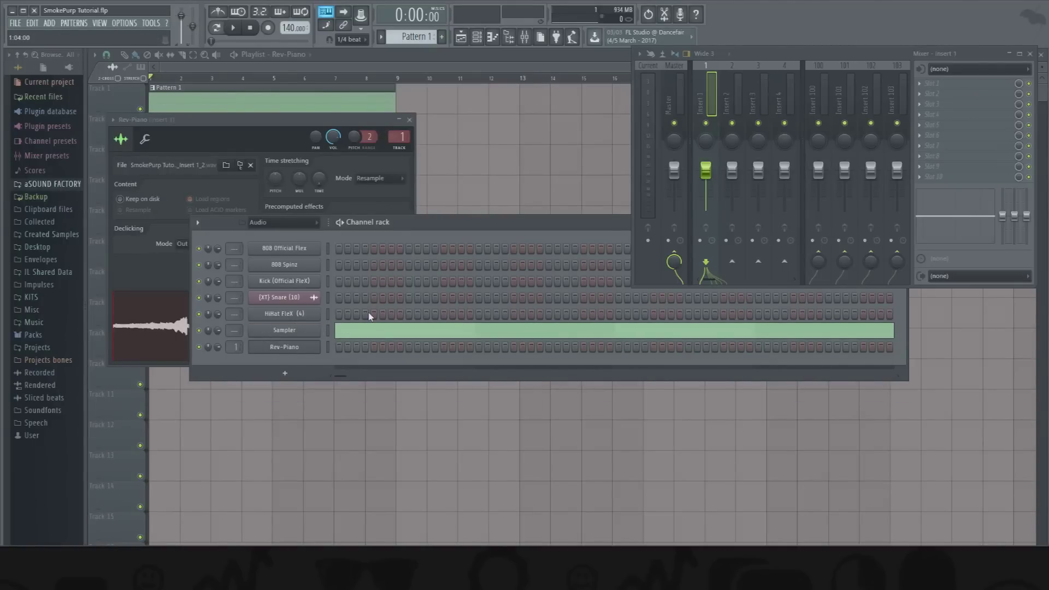
click(280, 92)
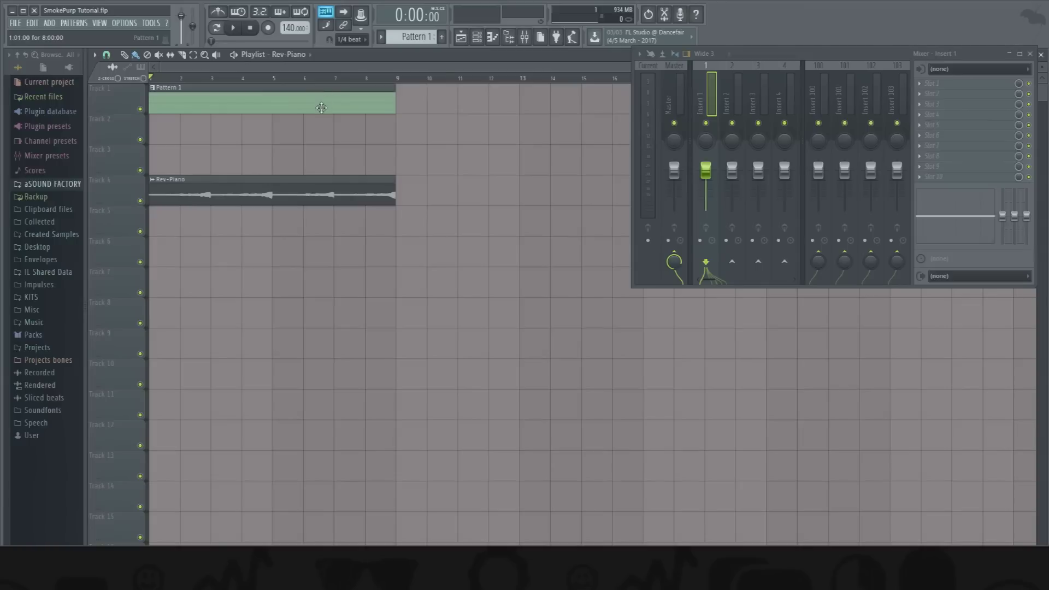
key(F6)
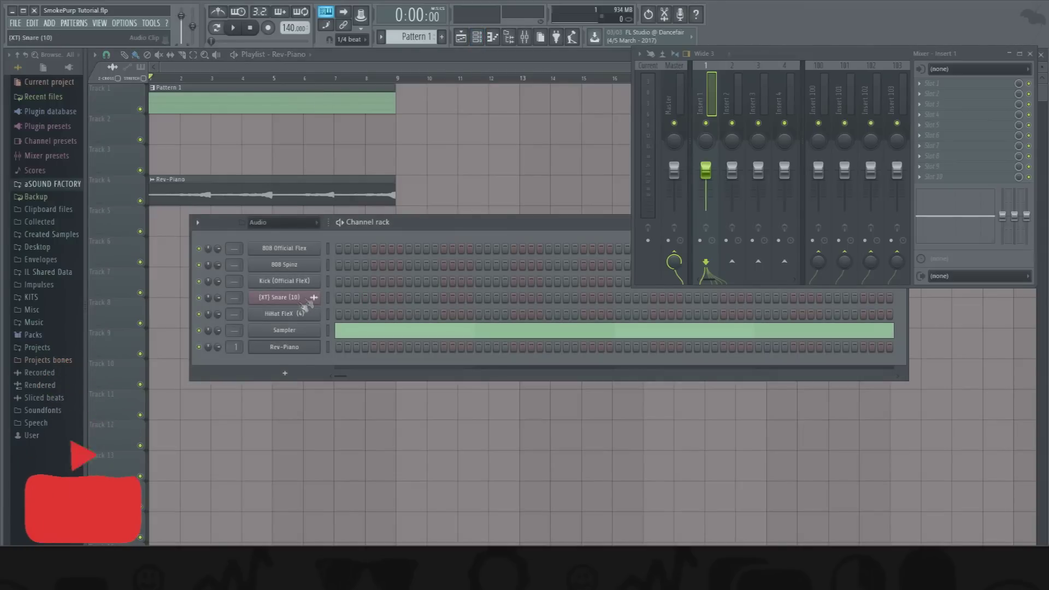
right_click(308, 317)
click(309, 320)
right_click(308, 316)
click(300, 346)
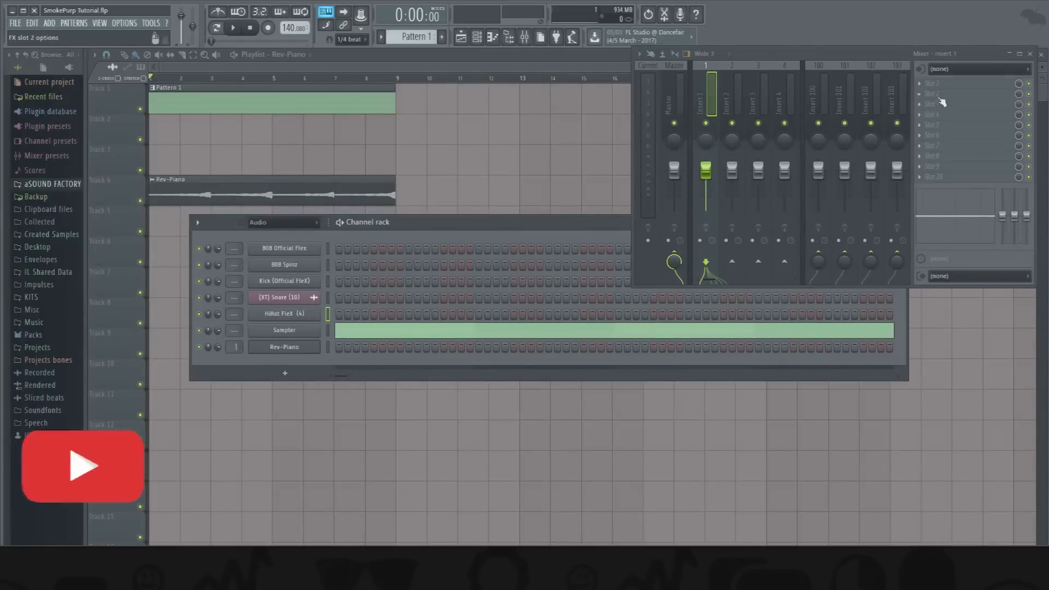
- Load Fruity Parametric EQ 2 into effect slot 1 of mixer Insert 1
drag(1002, 216, 1002, 240)
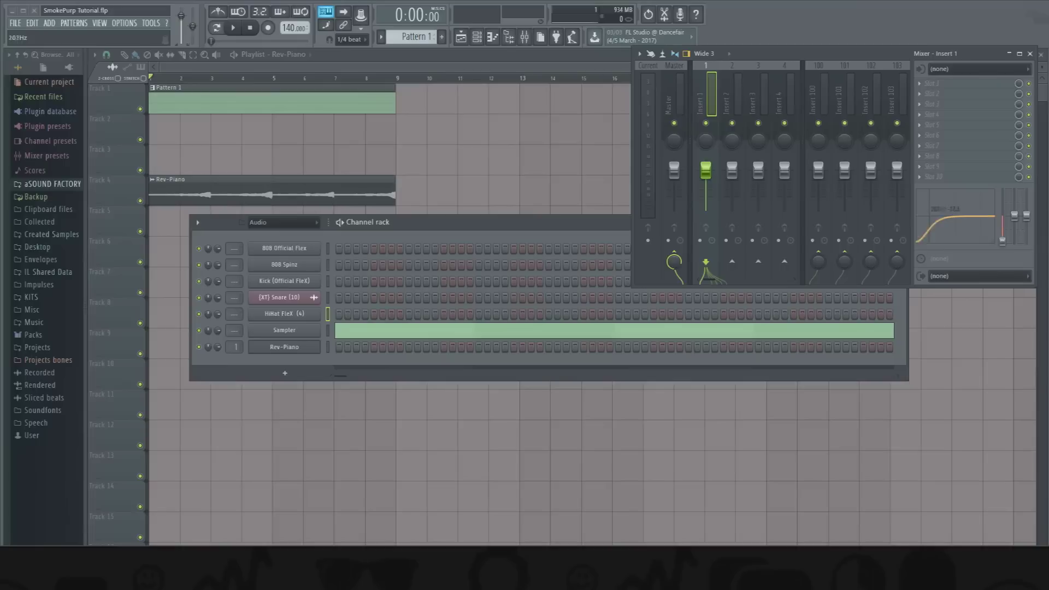
drag(1002, 240, 1002, 216)
click(937, 85)
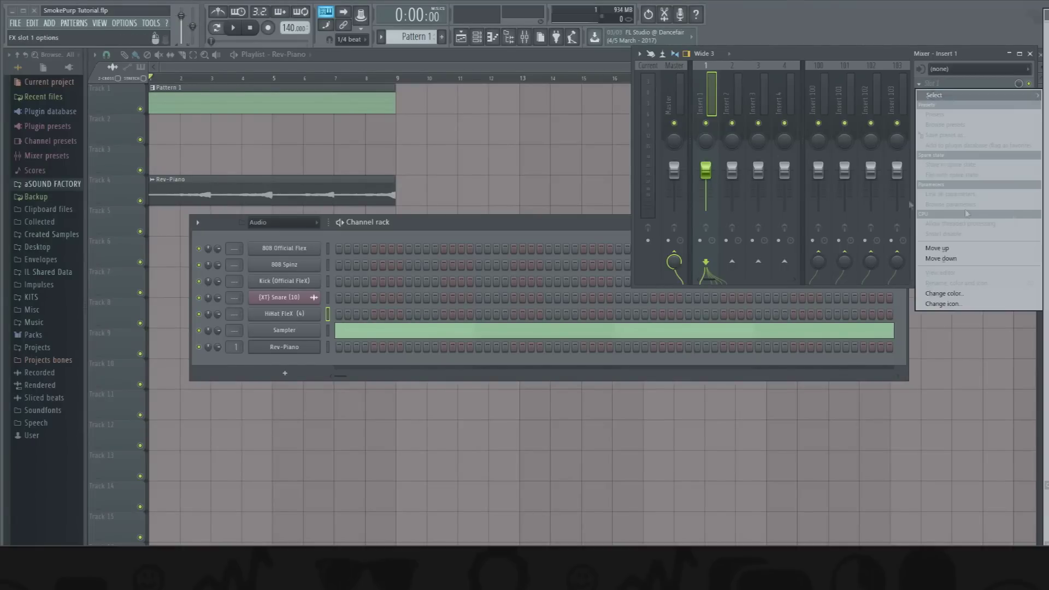
click(1046, 306)
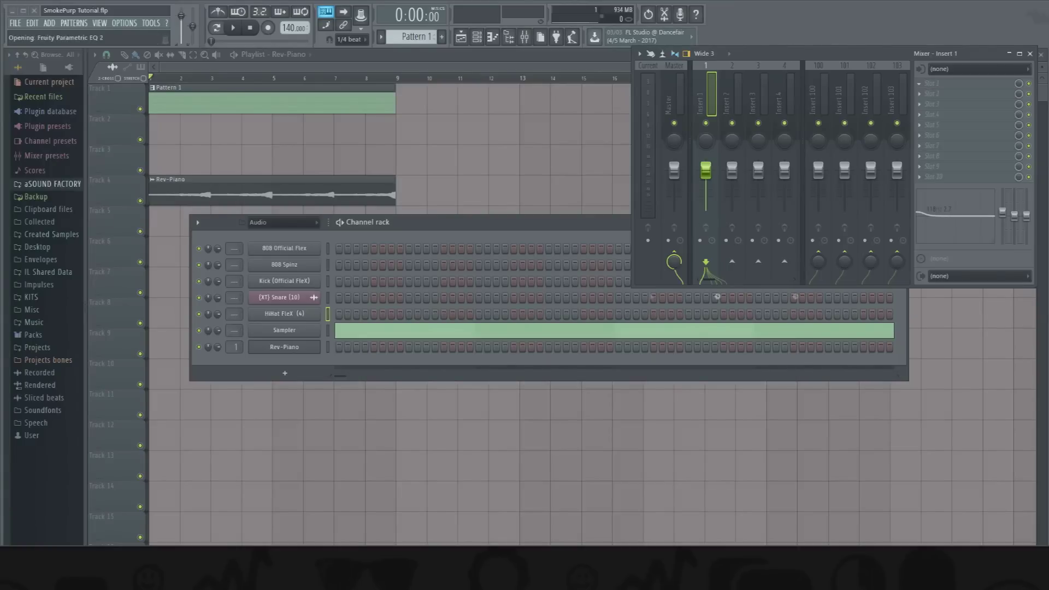
- During playback, roll off the low frequencies with EQ band 1 and pull down the band 7 high shelf at about 9666 Hz
key(space)
drag(198, 260, 235, 298)
drag(274, 250, 250, 252)
drag(242, 296, 244, 298)
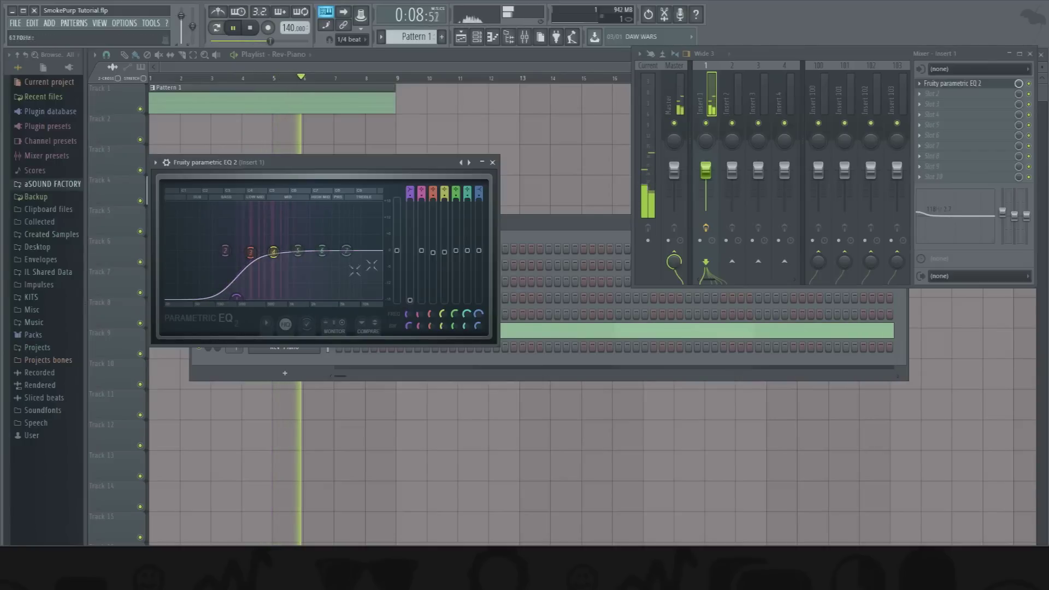
drag(346, 251, 360, 286)
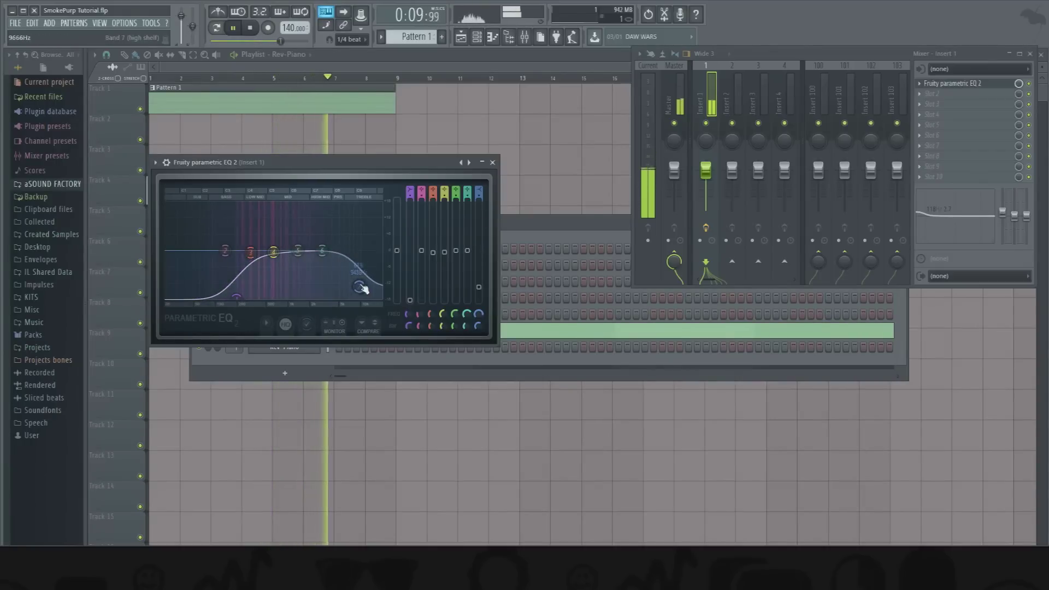
click(493, 162)
key(space)
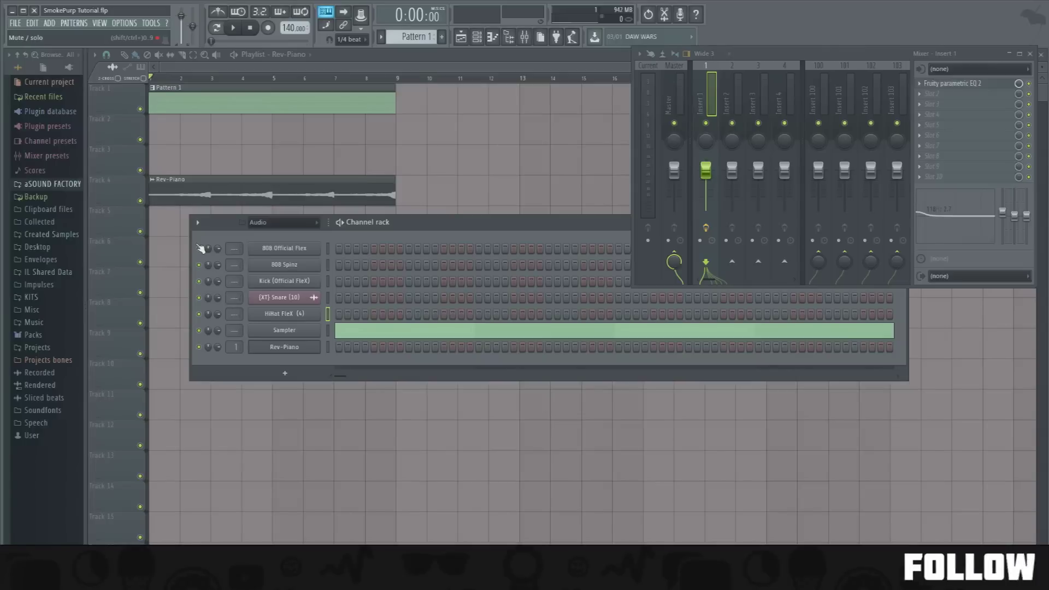
- Select the two 808, kick, snare and hi-hat channels and route them to consecutive mixer tracks starting from Insert 2
right_click(271, 281)
click(306, 284)
click(328, 250)
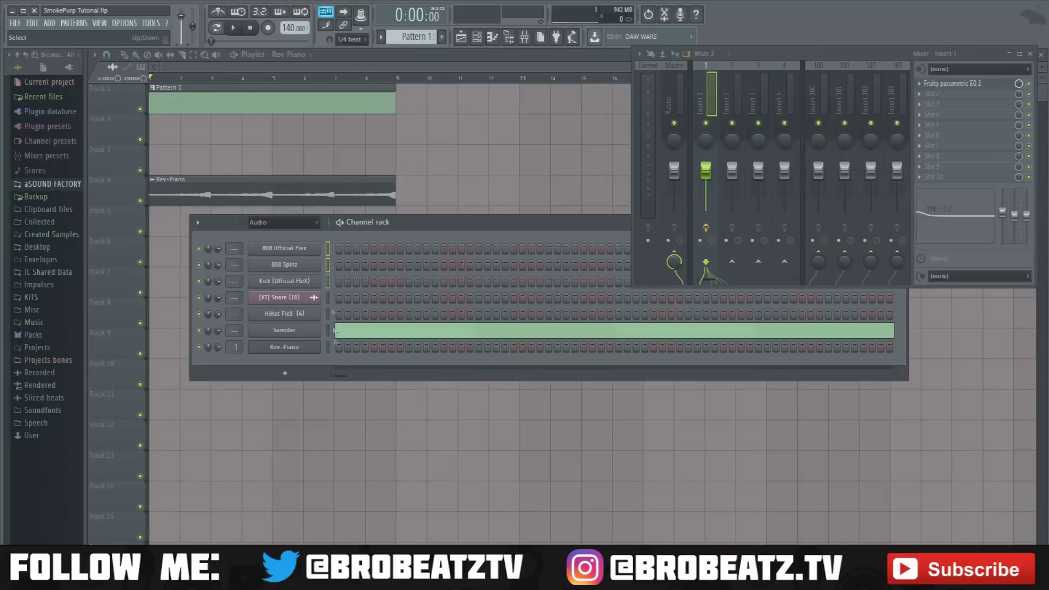
right_click(736, 103)
mouse_move(793, 148)
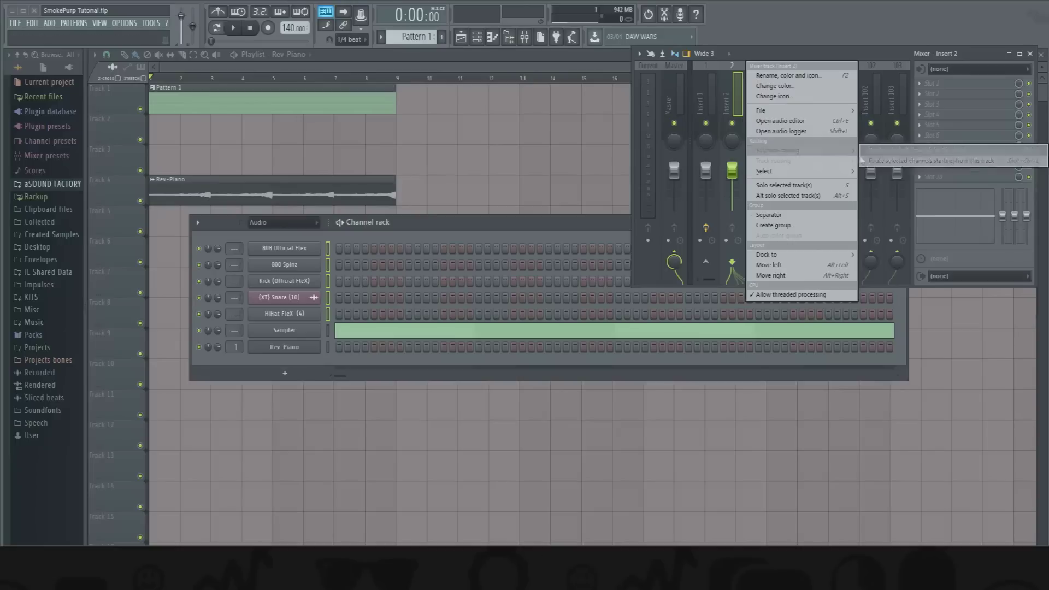
click(871, 162)
scroll(752, 118, down, 3)
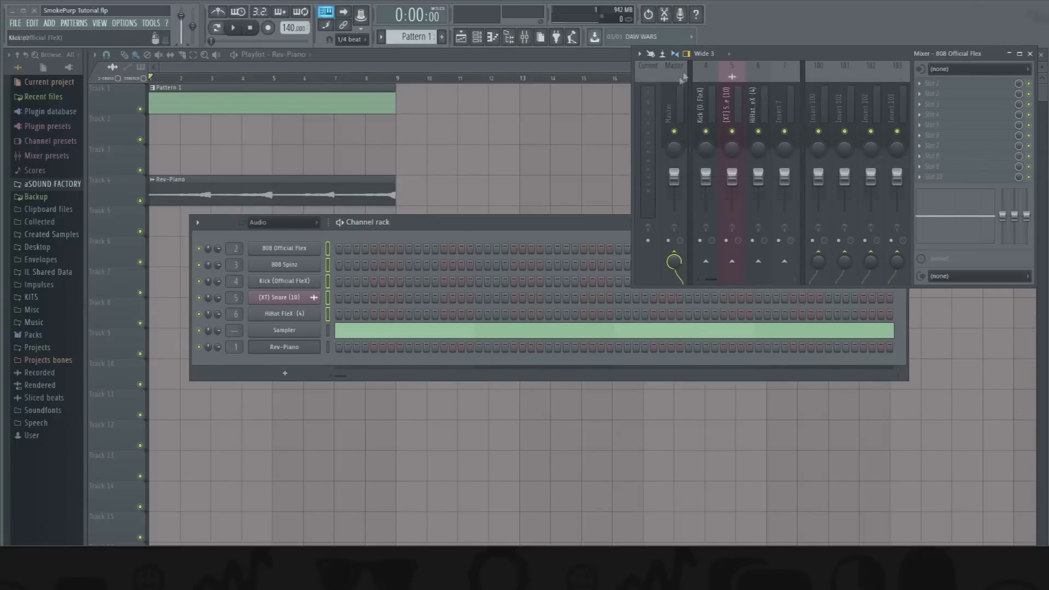
- Enlarge the mixer window and its main track area, and move the channel rack below the playlist clips
drag(636, 287, 571, 424)
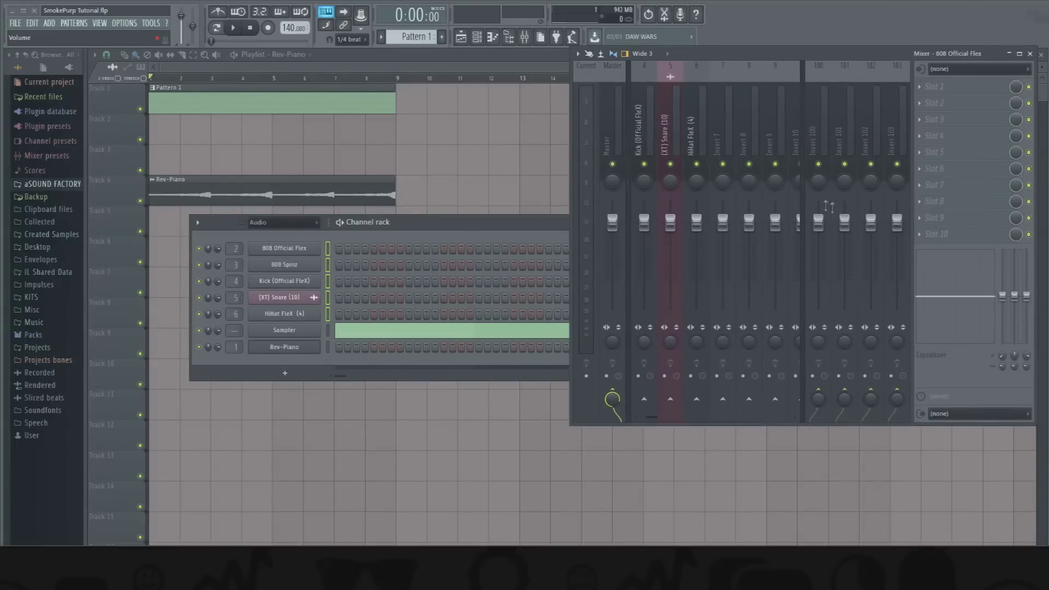
drag(801, 198, 906, 198)
drag(419, 232, 370, 358)
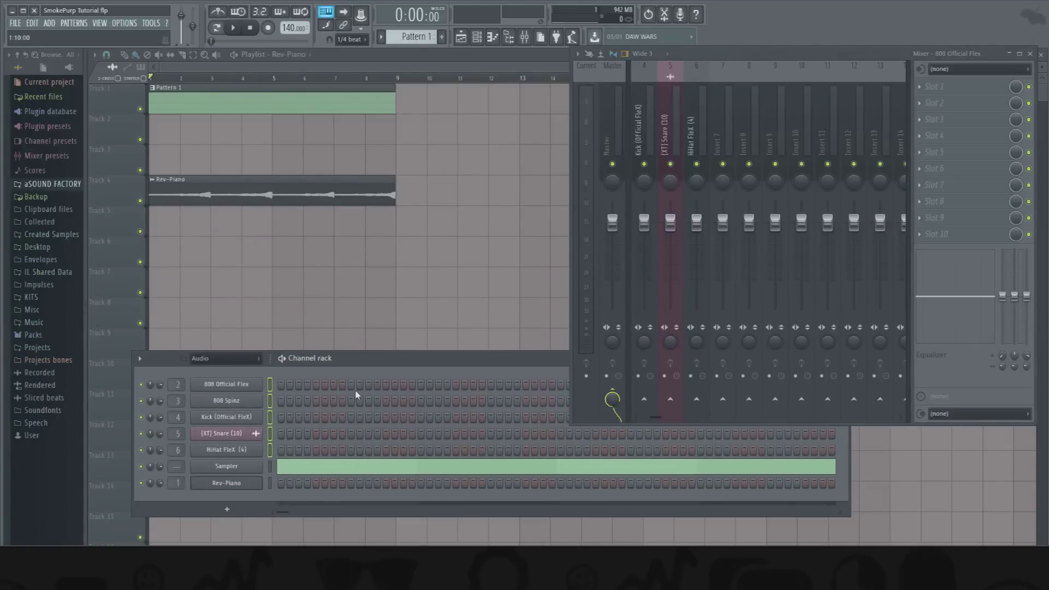
- Fill every second step of the HiHat FleX (4) channel in Pattern 1
right_click(254, 449)
click(381, 485)
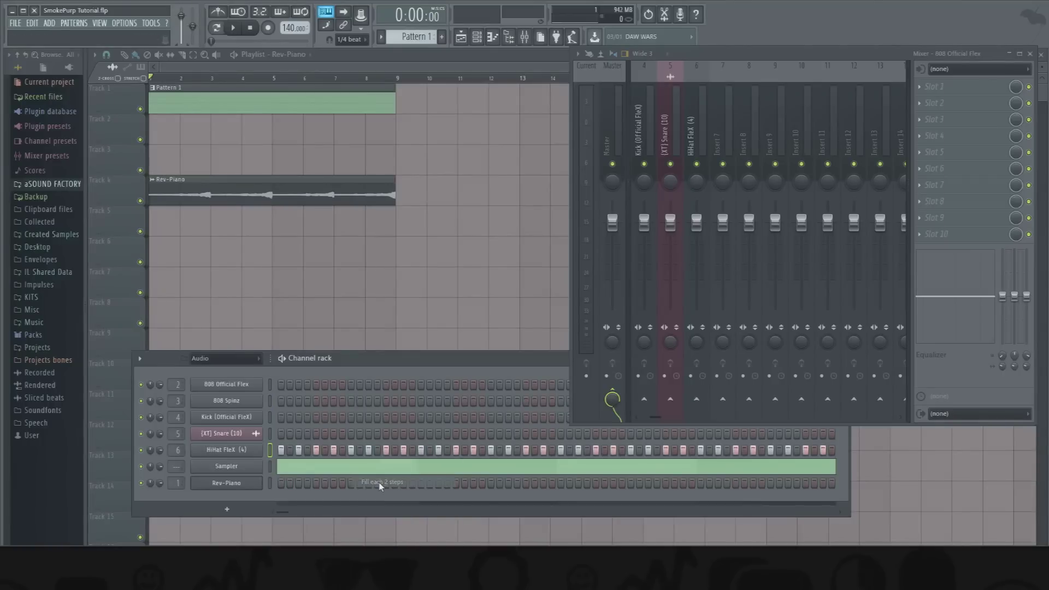
- Refill every second HiHat FleX (4) step and place an (XT) Snare (10) hit on step 9 of each of the first four bars
right_click(254, 449)
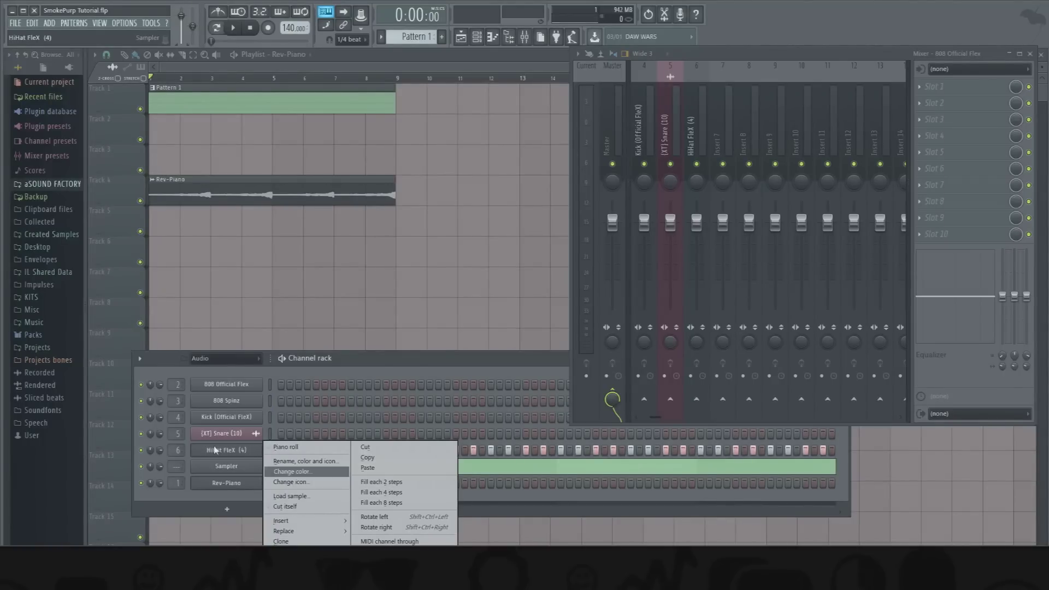
click(389, 482)
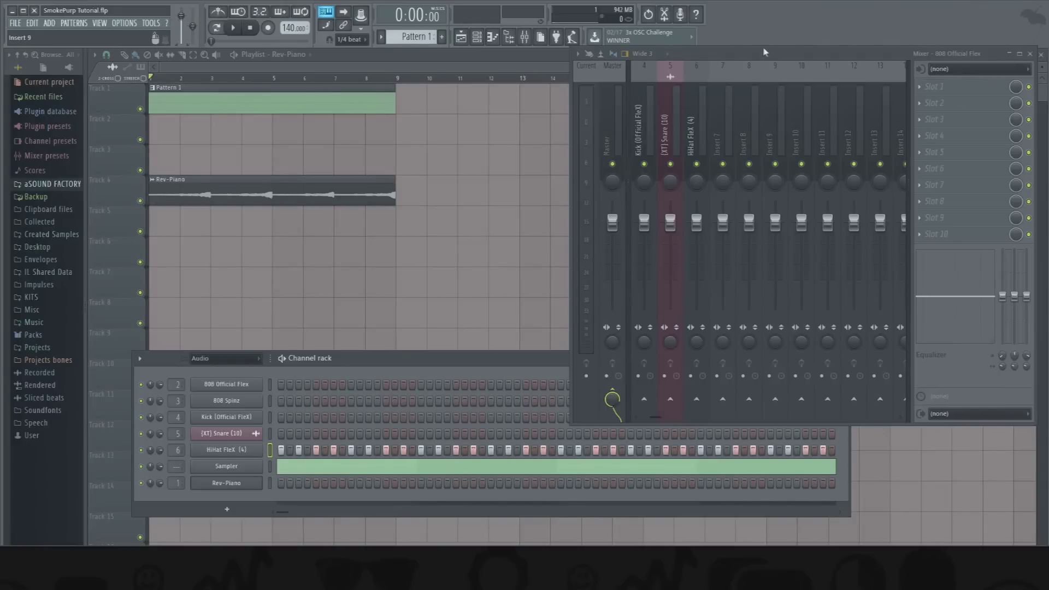
drag(764, 52, 777, 50)
drag(470, 361, 427, 210)
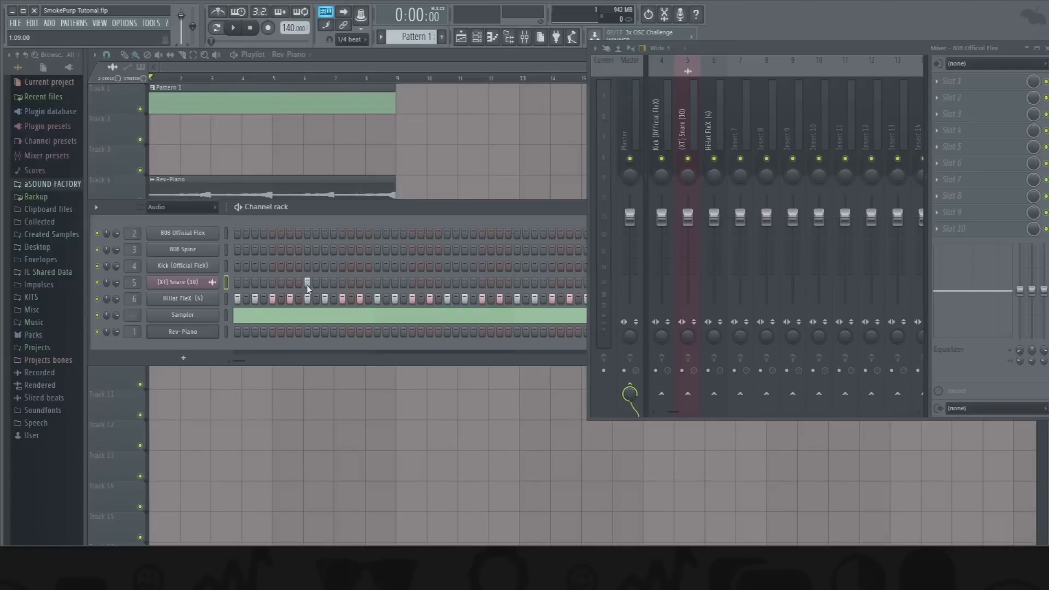
drag(460, 220, 331, 210)
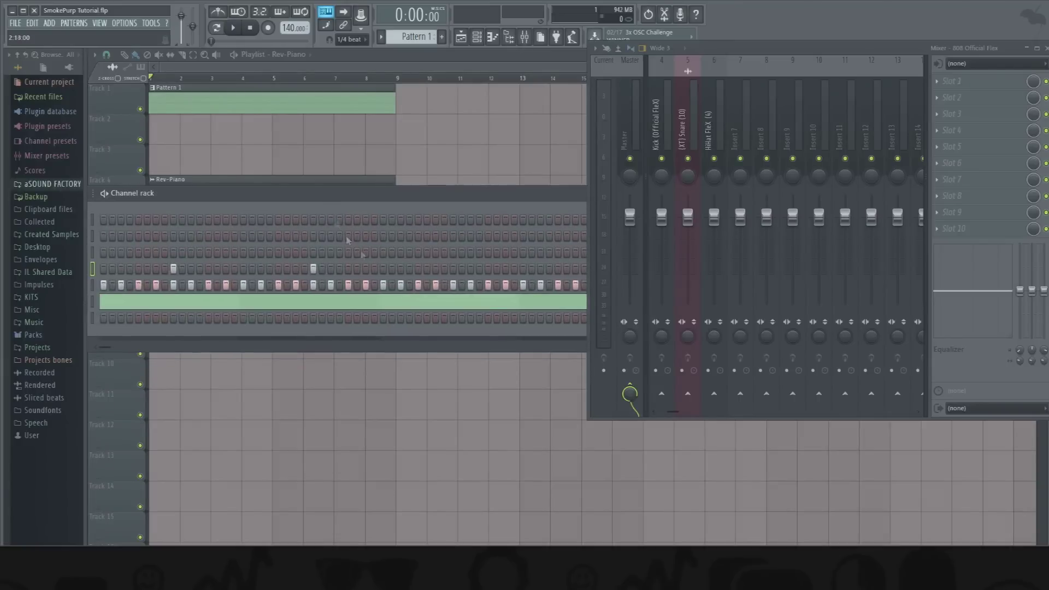
drag(471, 203, 541, 159)
drag(149, 315, 486, 316)
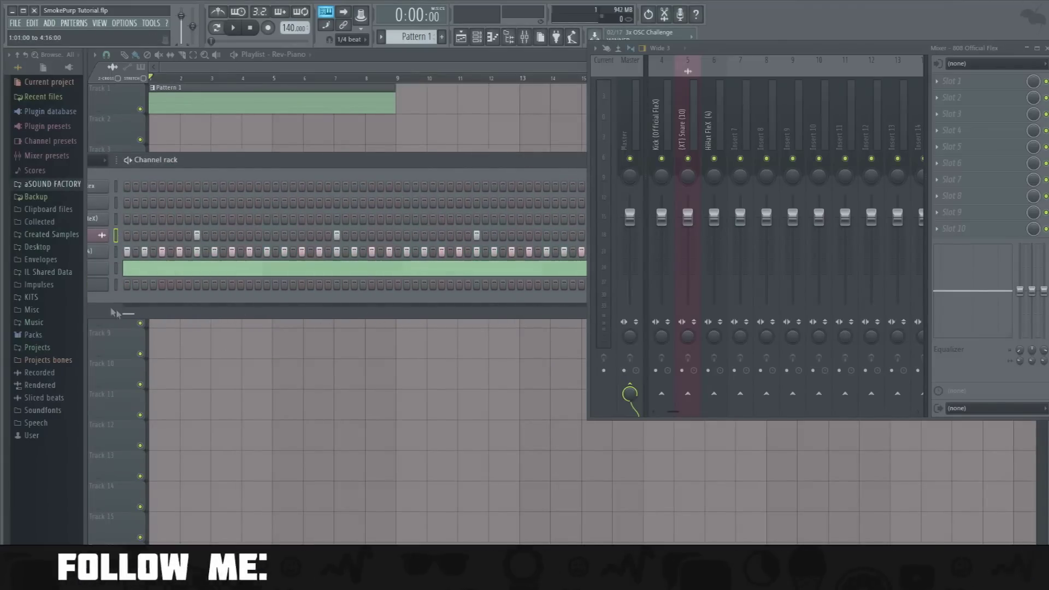
- In the (XT) Snare (10) piano roll, duplicate the four snare notes into bars 5 to 8 and raise all velocities to maximum
right_click(104, 234)
click(132, 235)
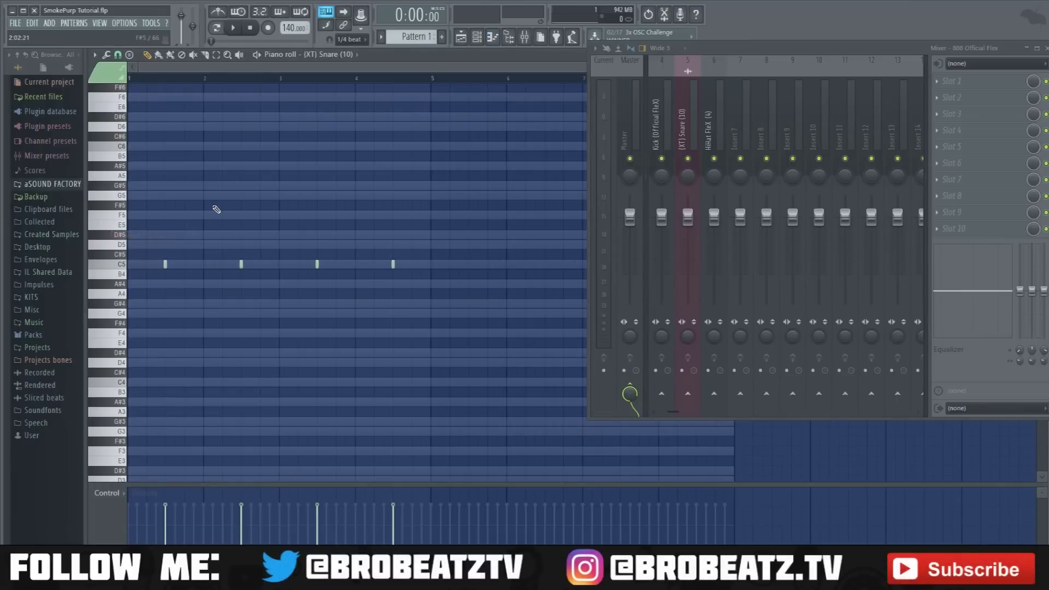
key(ctrl+a)
key(ctrl+b)
key(ctrl+d)
key(ctrl+a)
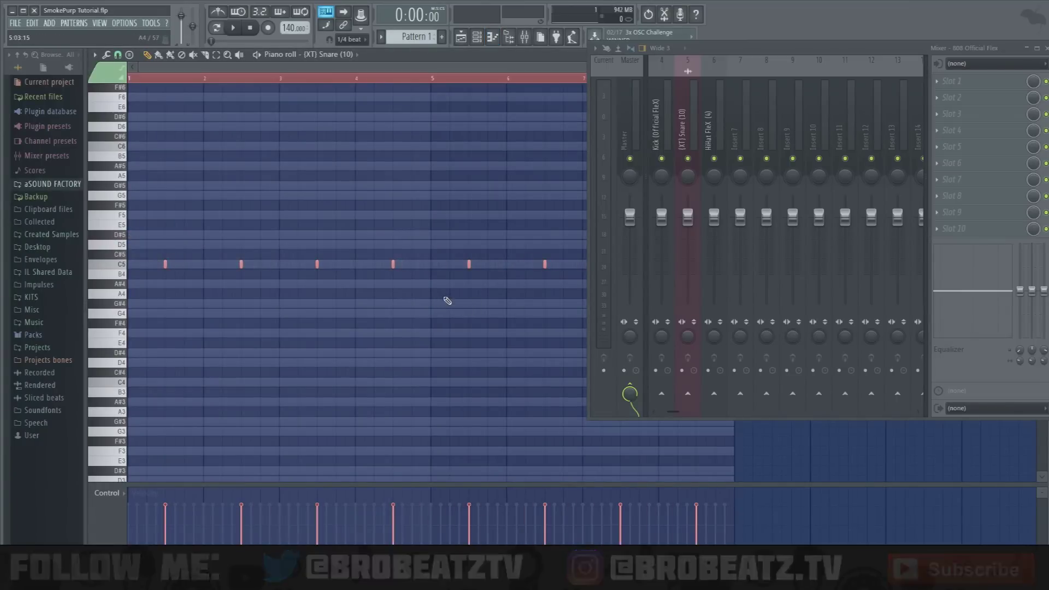
scroll(441, 301, up, 5)
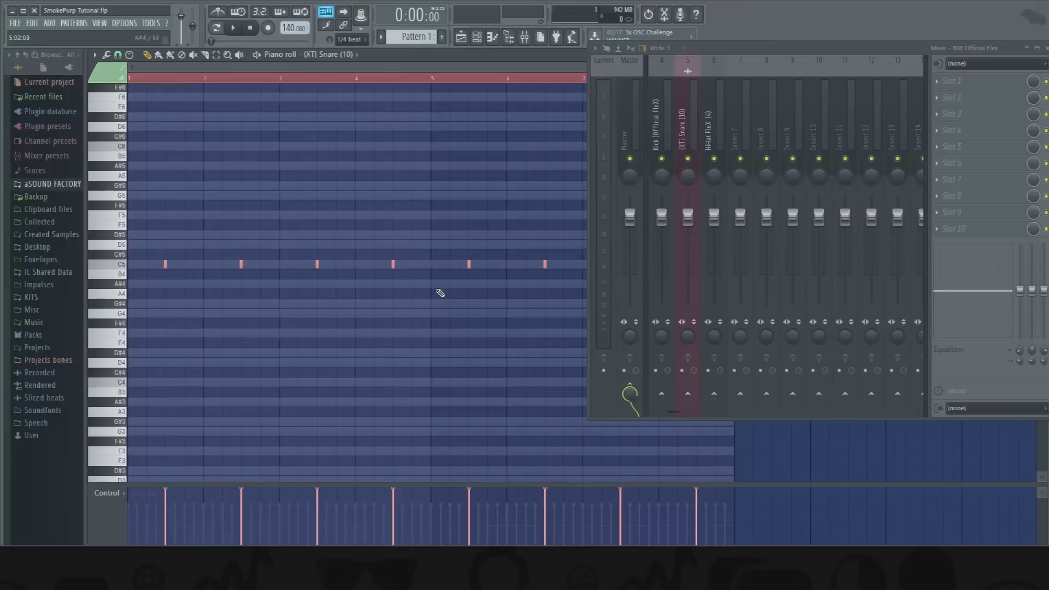
- Raise the velocity of all HiHat FleX (4) notes to maximum in the channel's piano roll
click(477, 37)
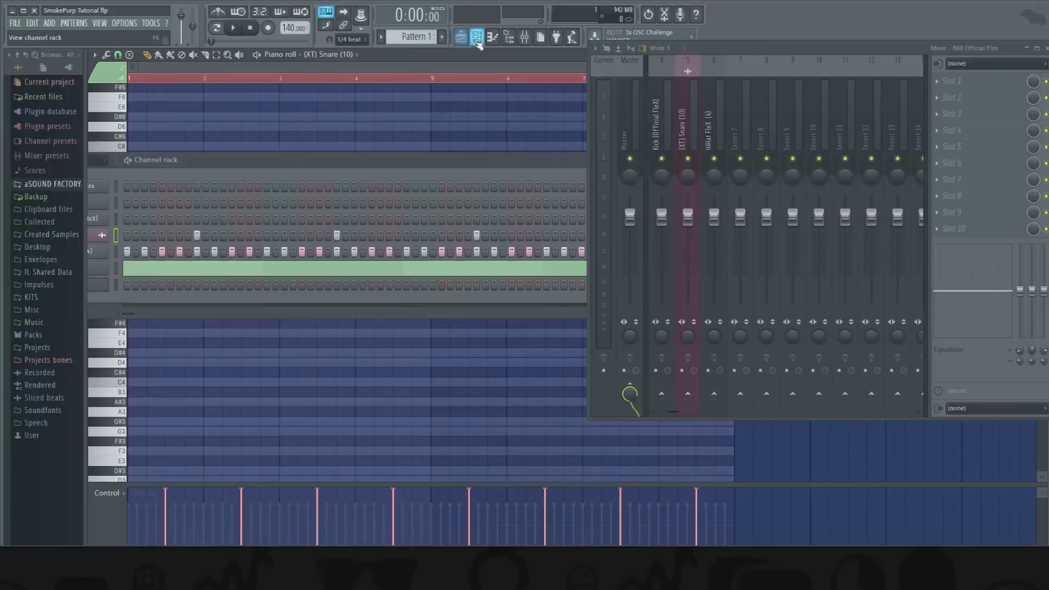
right_click(104, 256)
click(135, 257)
key(ctrl+a)
scroll(167, 262, up, 3)
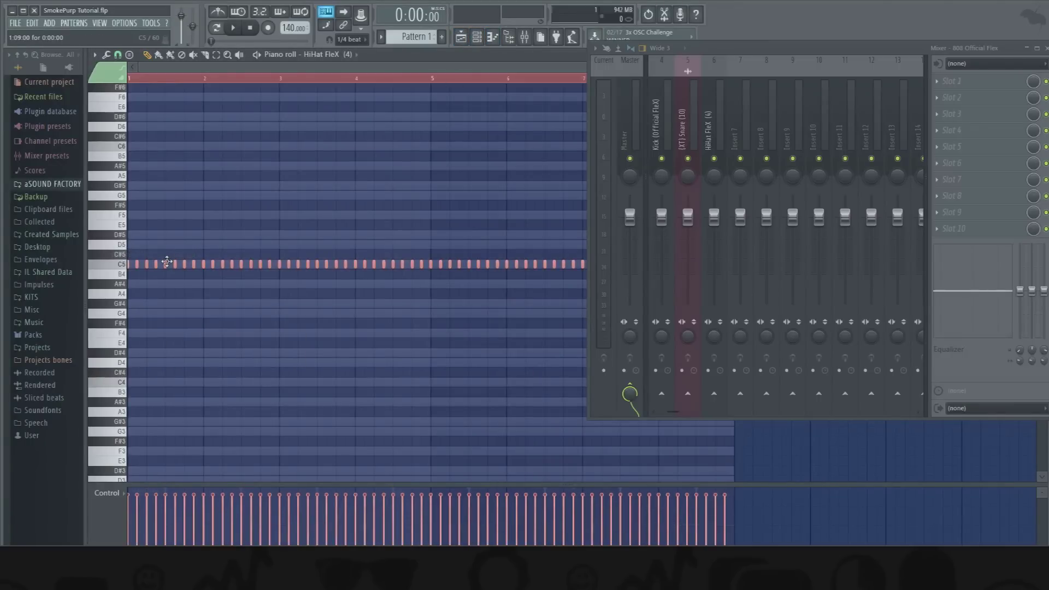
- Bring the channel rack back into view, audition the beat, and lower the mixer faders of HiHat FleX (4) strongly and (XT) Snare (10) to about -6.5 dB
click(477, 37)
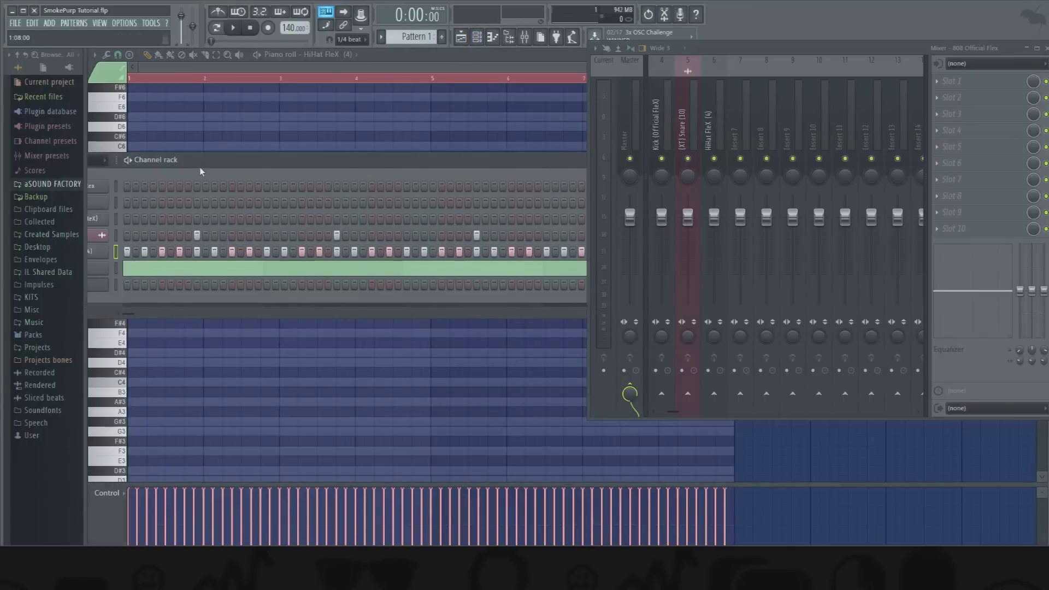
drag(201, 171, 280, 147)
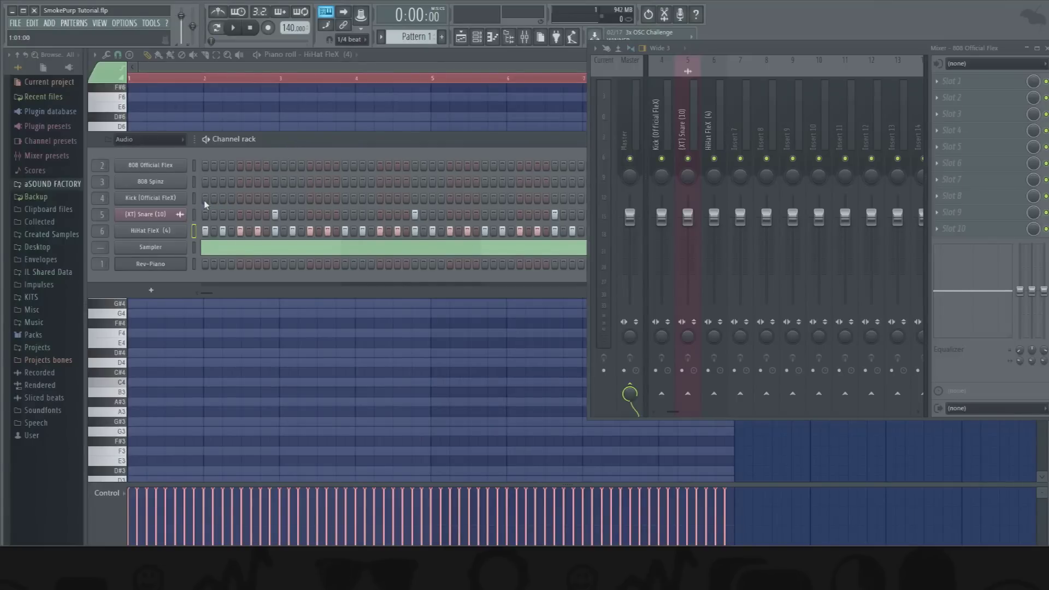
key(space)
key(space)
drag(715, 217, 715, 257)
key(space)
drag(688, 217, 714, 301)
drag(687, 239, 688, 241)
key(space)
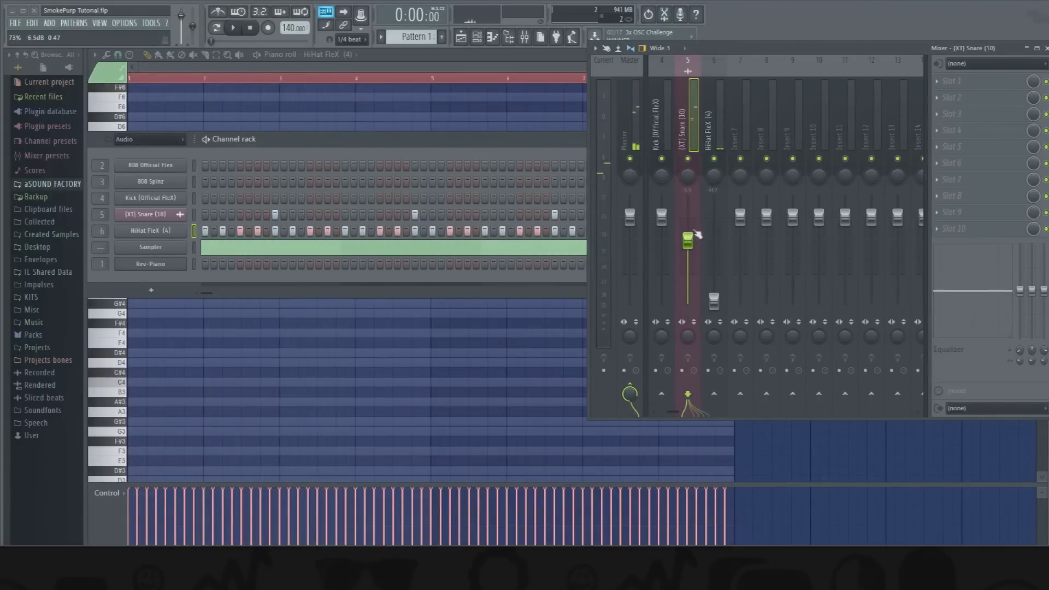
- Boost band 2 of the (XT) Snare (10) mixer track's equalizer around 1.3 kHz and check it during playback
mouse_move(984, 333)
mouse_down()
mouse_move(984, 279)
mouse_move(970, 282)
mouse_move(971, 317)
mouse_up()
key(space)
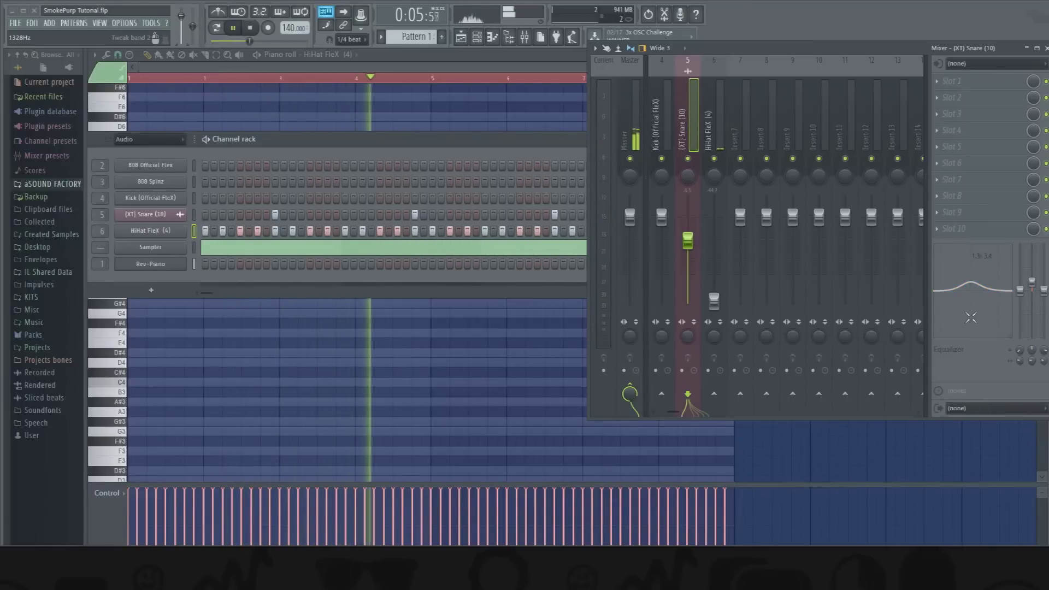
key(space)
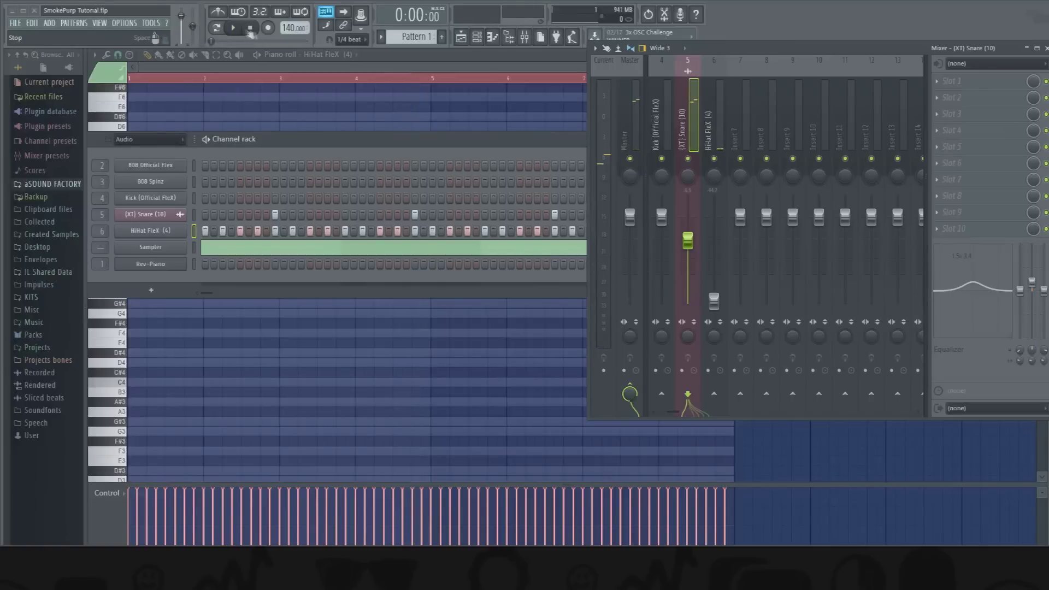
- Browse aSOUND FACTORY's BbTV Free Kits to the Snare folder of the BroBeatz XXXTENTACION MiniKit
click(65, 185)
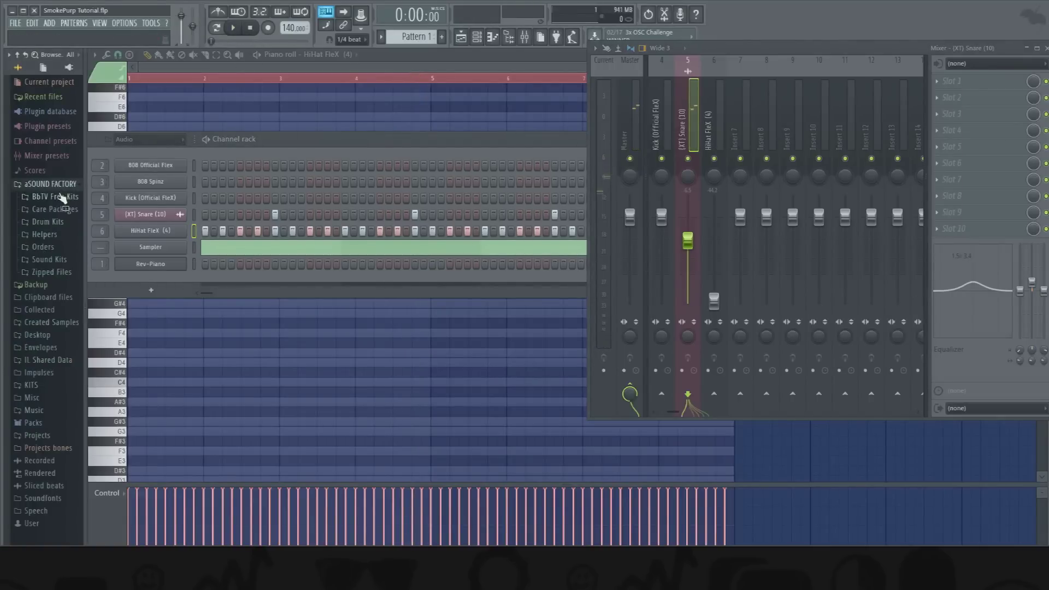
click(63, 198)
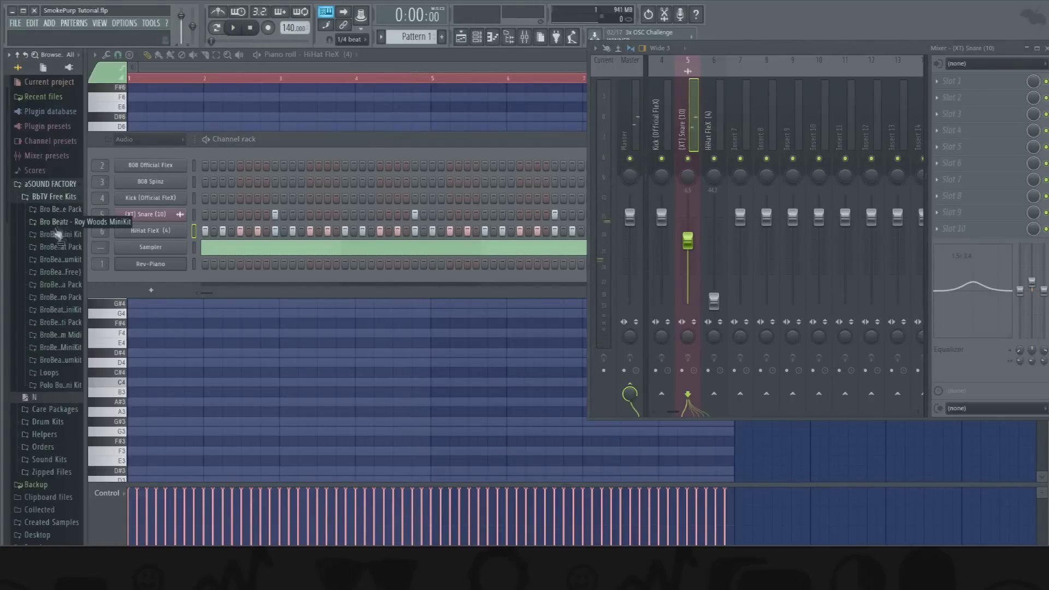
click(72, 350)
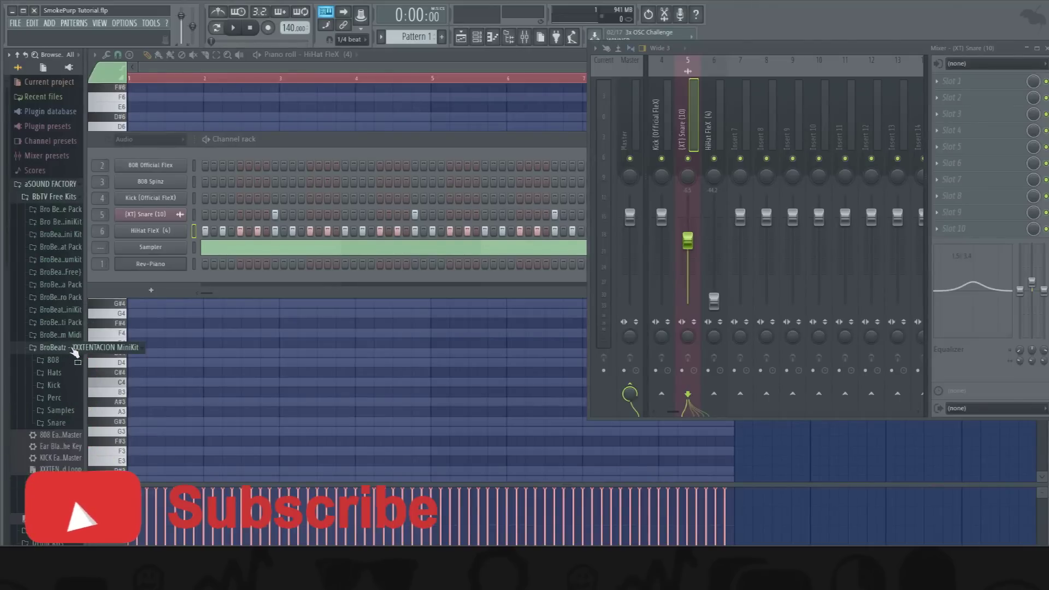
click(60, 423)
- Audition the kit's clap and snare samples against the playing beat to find a second snare to layer
click(90, 377)
click(89, 390)
key(space)
click(88, 377)
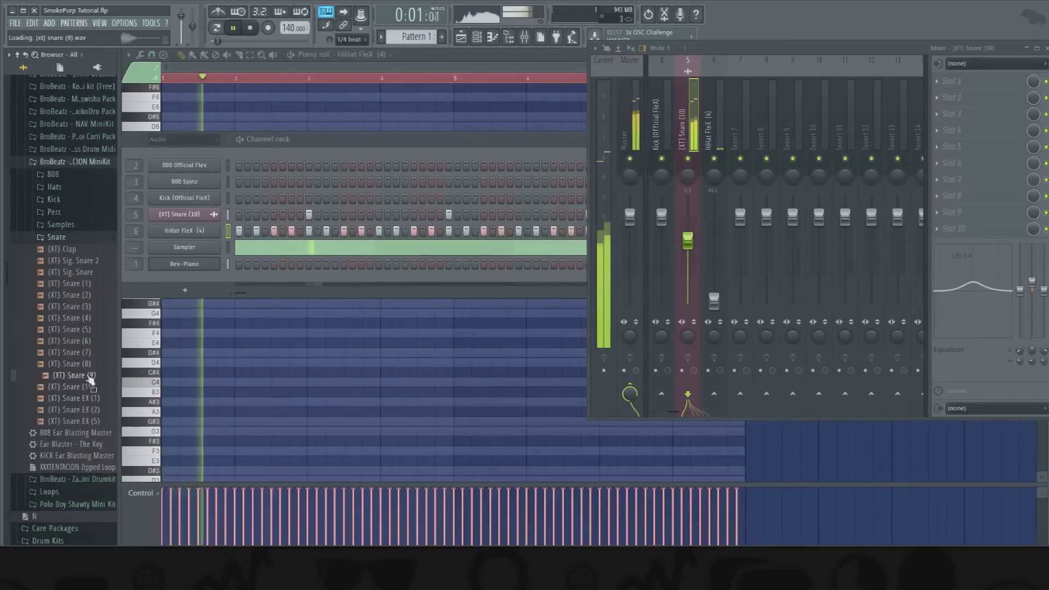
click(88, 354)
key(space)
click(90, 345)
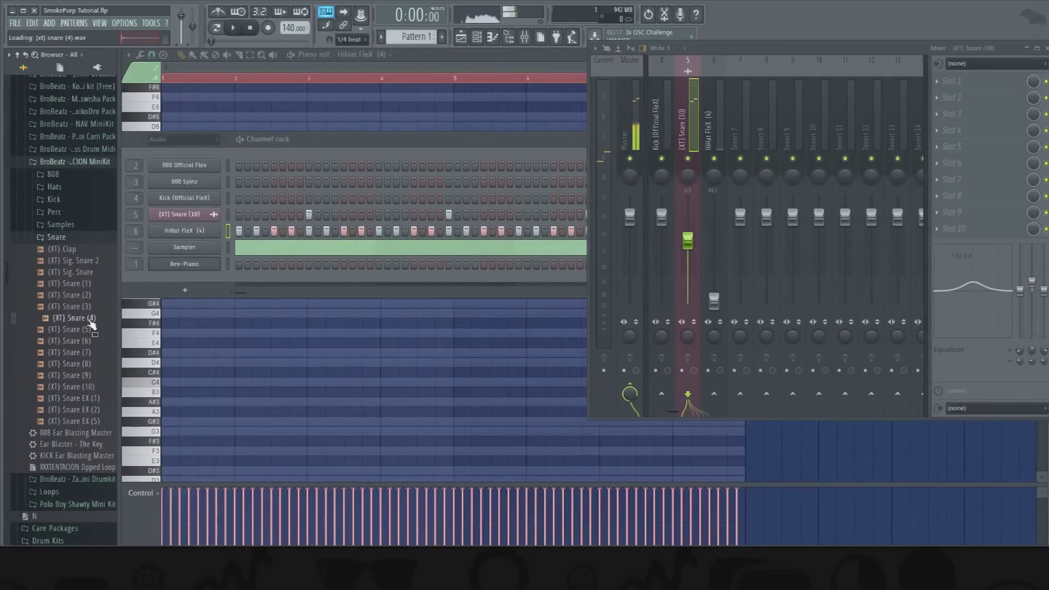
click(92, 295)
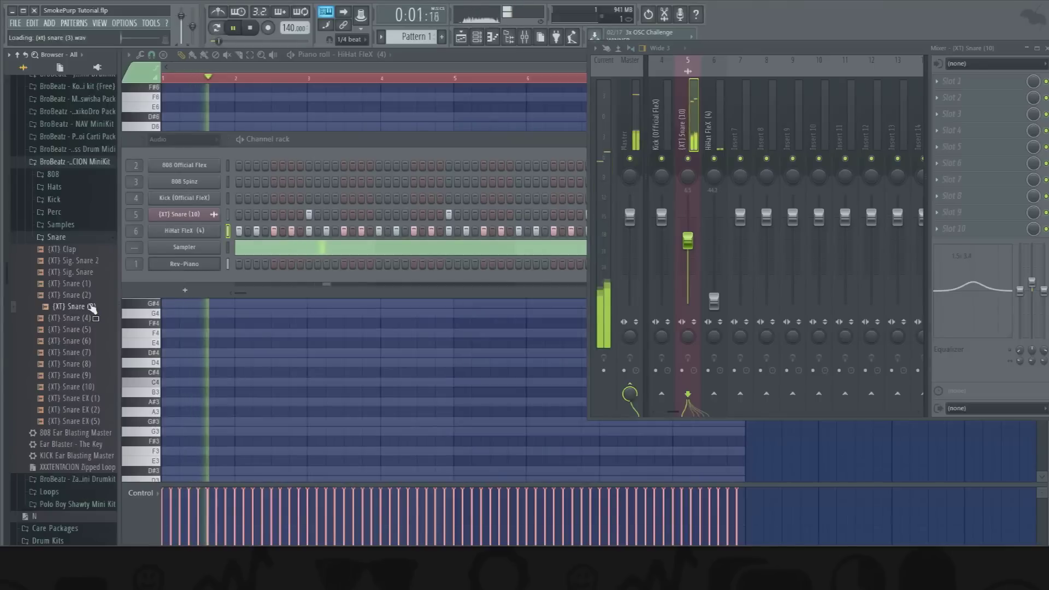
click(91, 274)
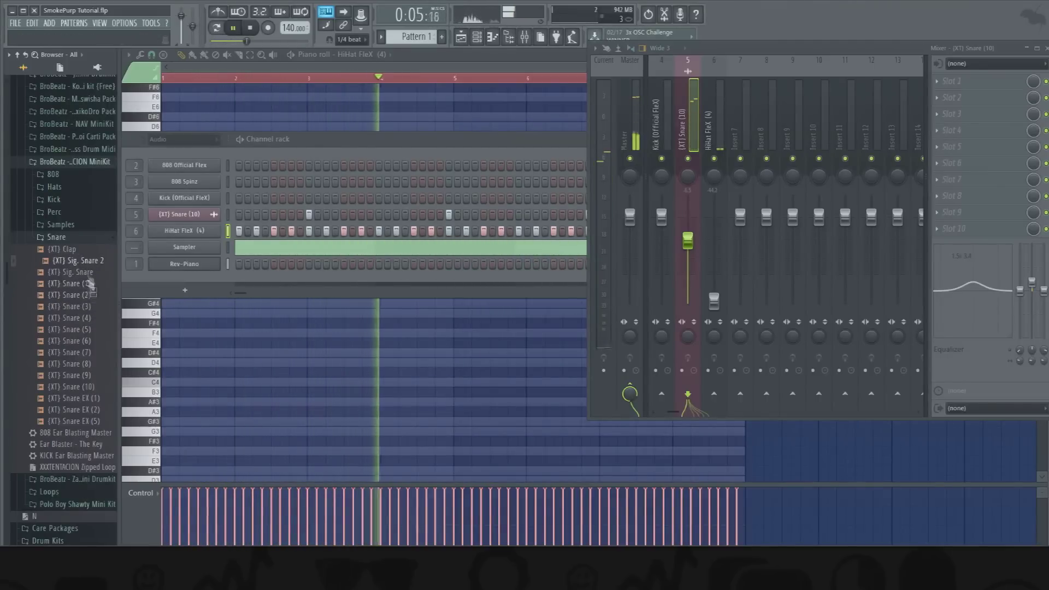
click(86, 250)
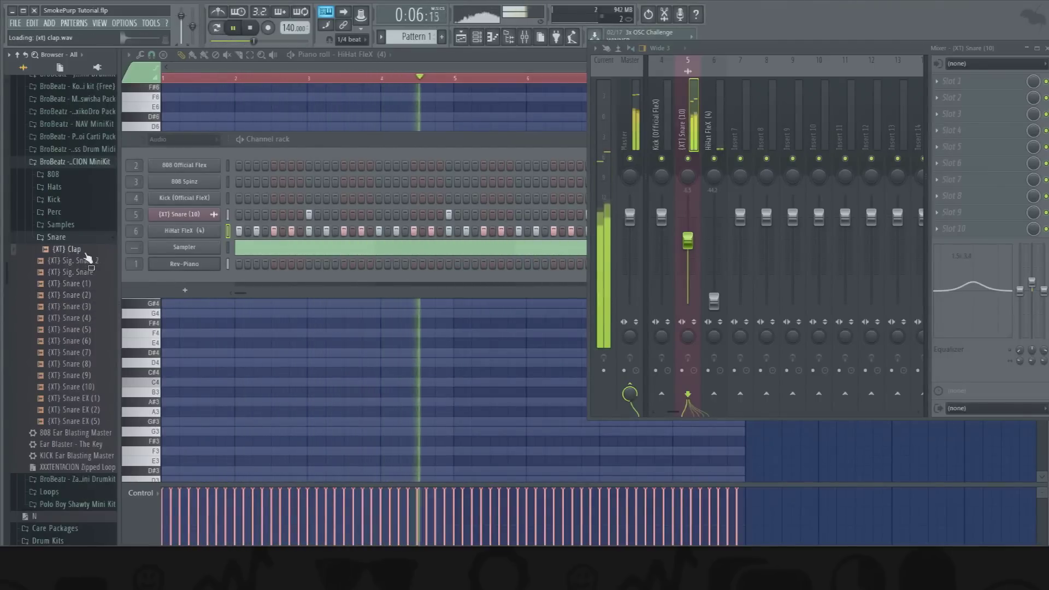
click(93, 307)
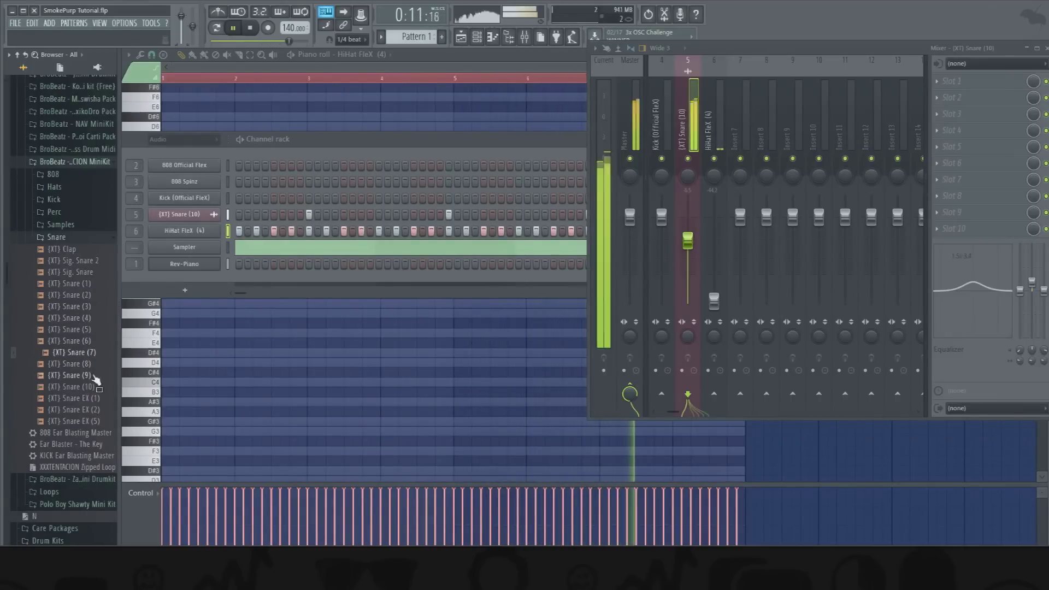
click(90, 364)
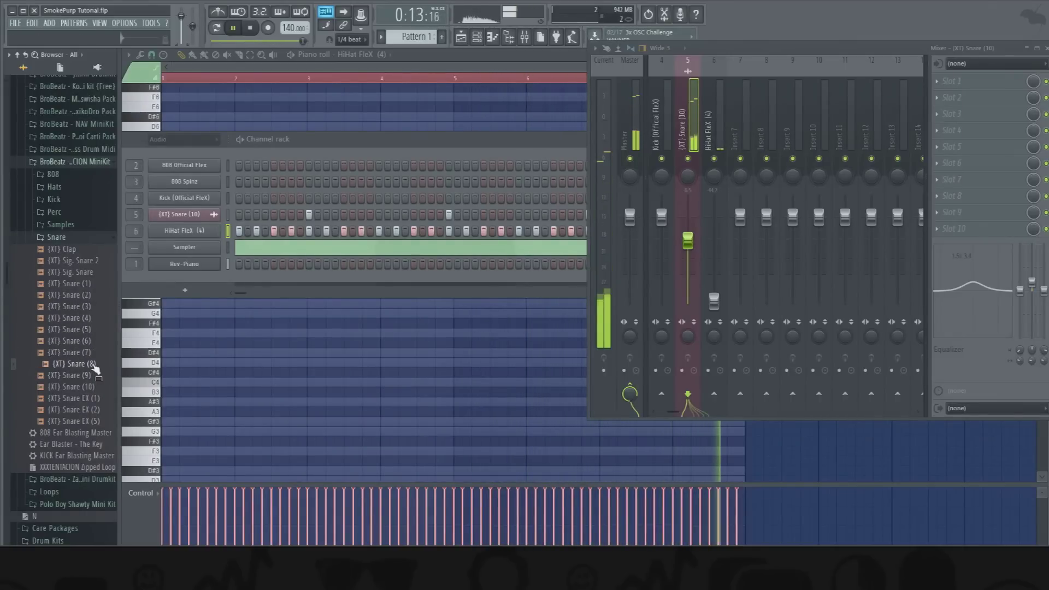
- Add the (XT) Snare (8) sample as a new channel below HiHat FleX (4), routed to mixer track 7
drag(95, 369, 158, 235)
scroll(131, 234, up, 5)
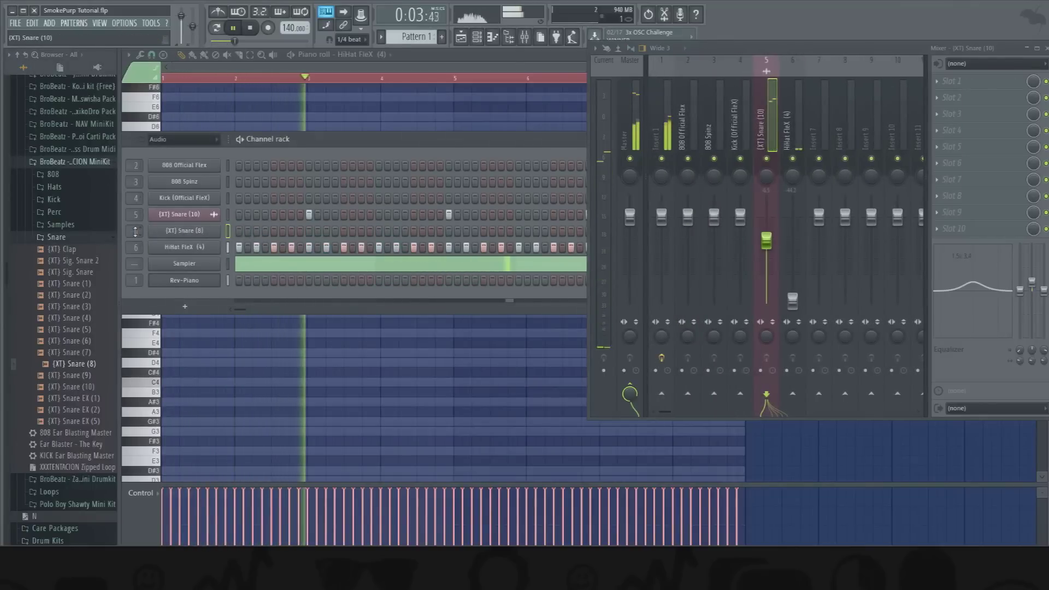
scroll(127, 235, up, 2)
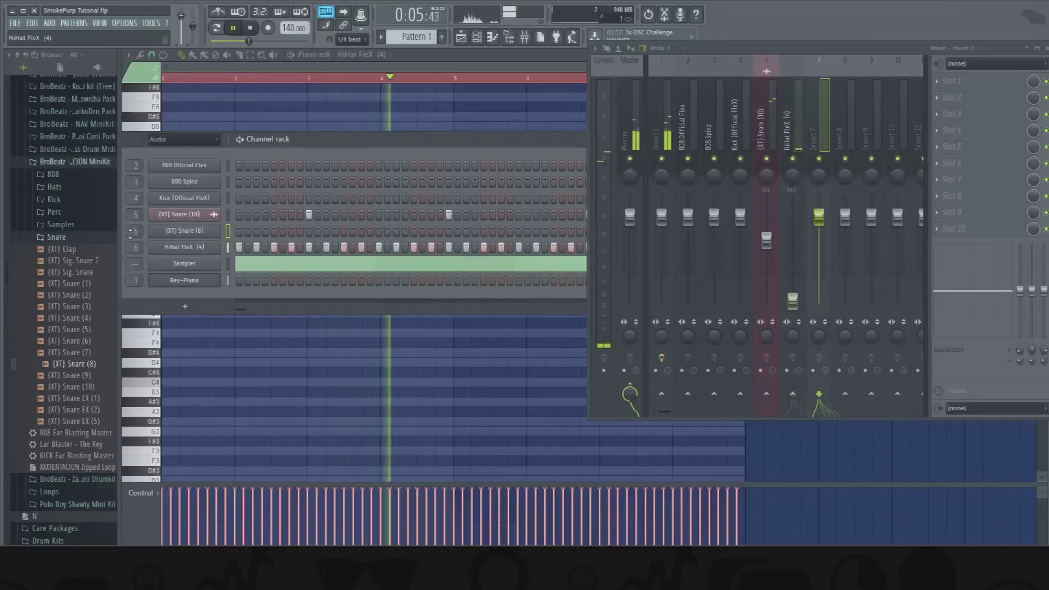
scroll(174, 235, down, 1)
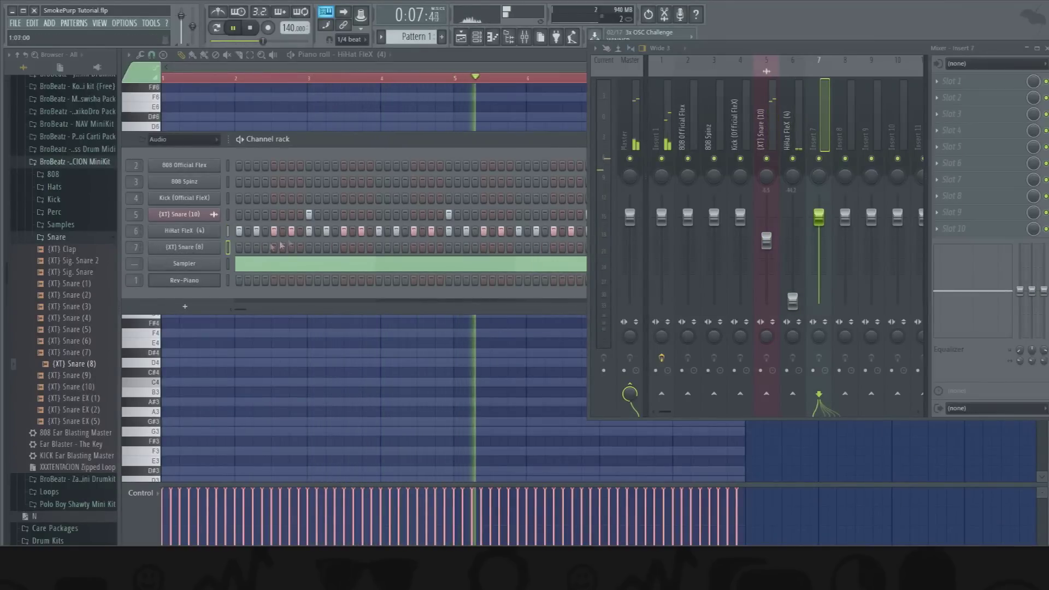
- Copy the (XT) Snare (10) step sequence and paste it into the (XT) Snare (8) channel
right_click(191, 215)
click(321, 225)
right_click(199, 246)
click(323, 268)
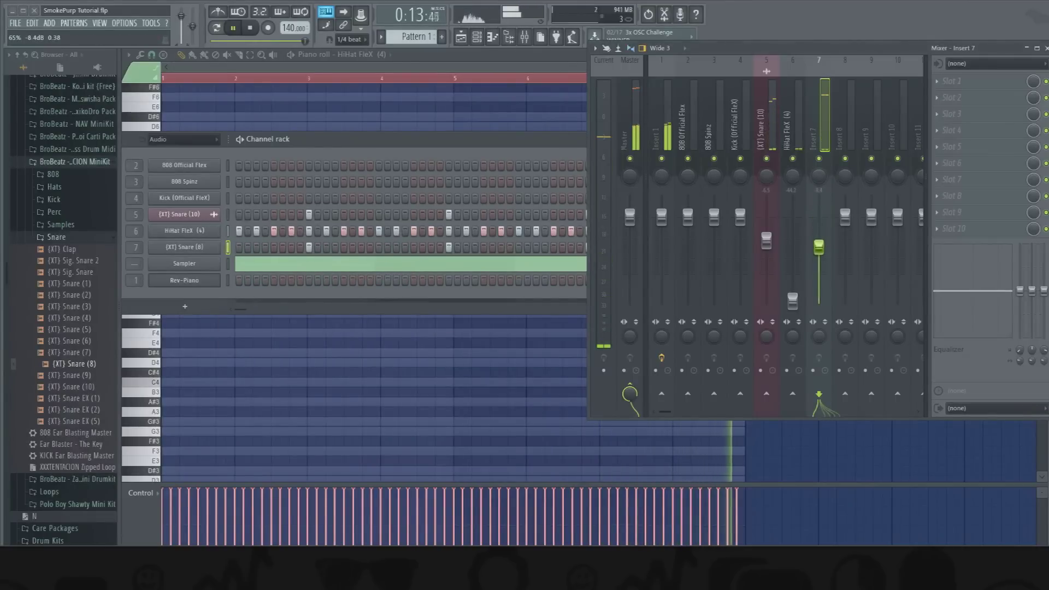
- Balance the drums during playback by lowering the two snare mixer tracks slightly and raising the HiHat FleX (4) fader a little
click(768, 133)
drag(767, 243, 769, 248)
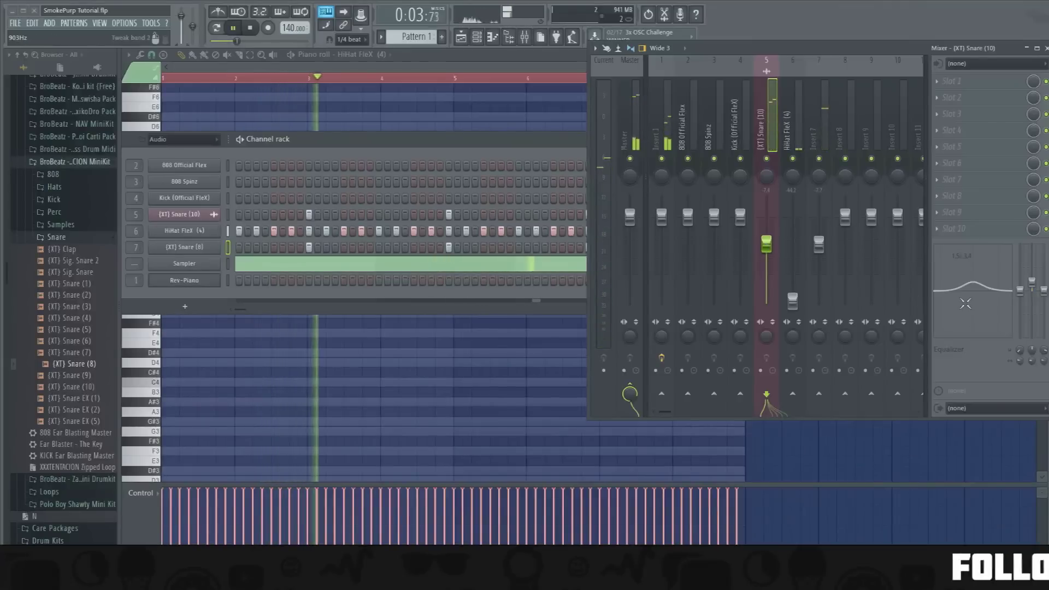
key(space)
drag(792, 301, 792, 293)
key(space)
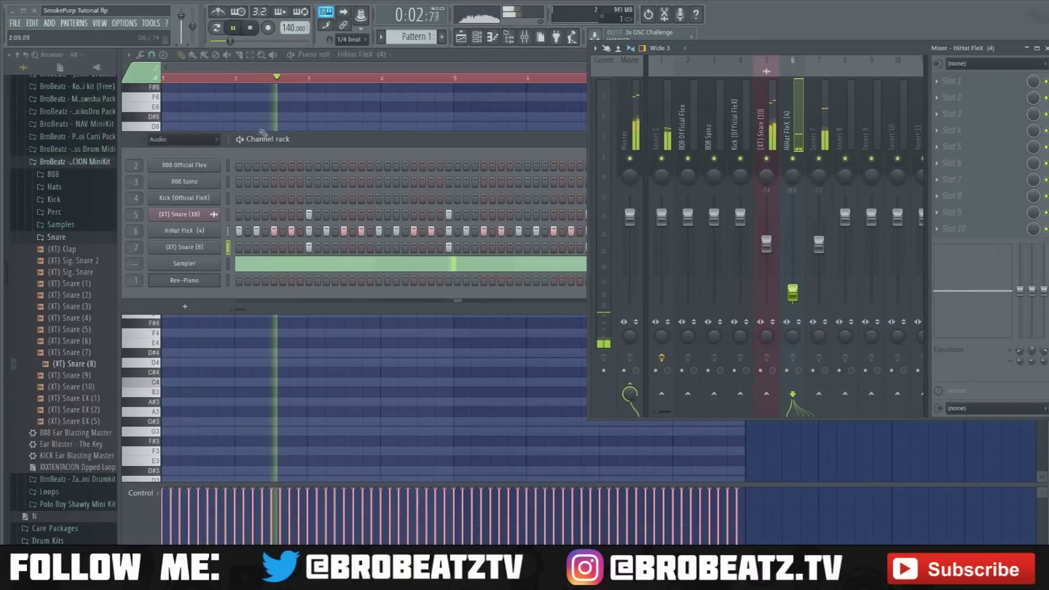
key(space)
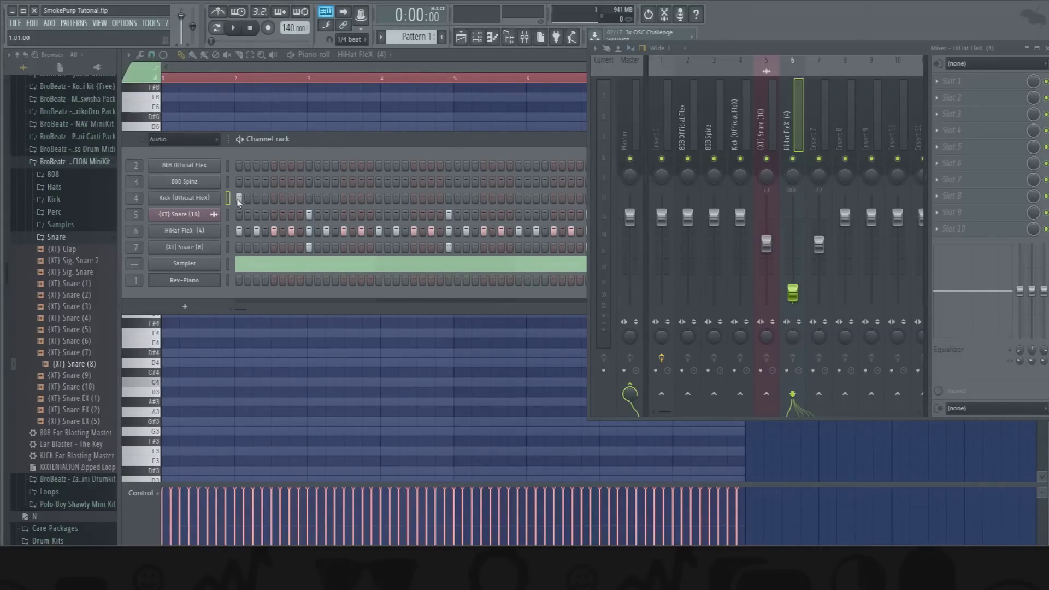
- Reposition the channel rack and mixer windows, and lower the 808 Official Flex and 808 Spinz faders, setting 808 Spinz to about -4.9 dB
drag(456, 141, 387, 126)
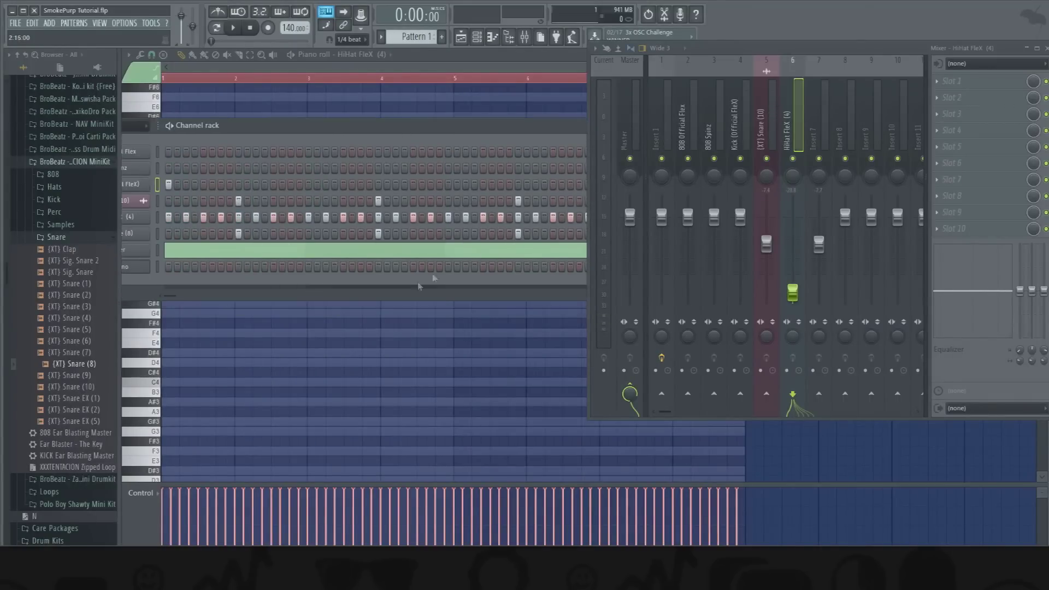
drag(990, 56, 866, 103)
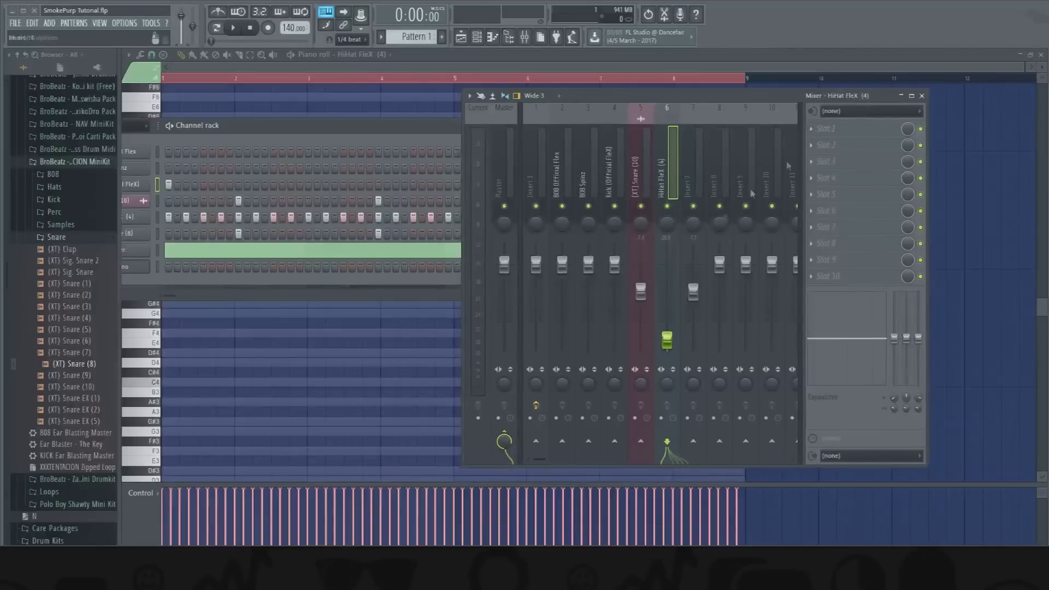
mouse_move(588, 271)
mouse_down()
mouse_move(588, 284)
mouse_move(566, 288)
mouse_move(591, 287)
mouse_up()
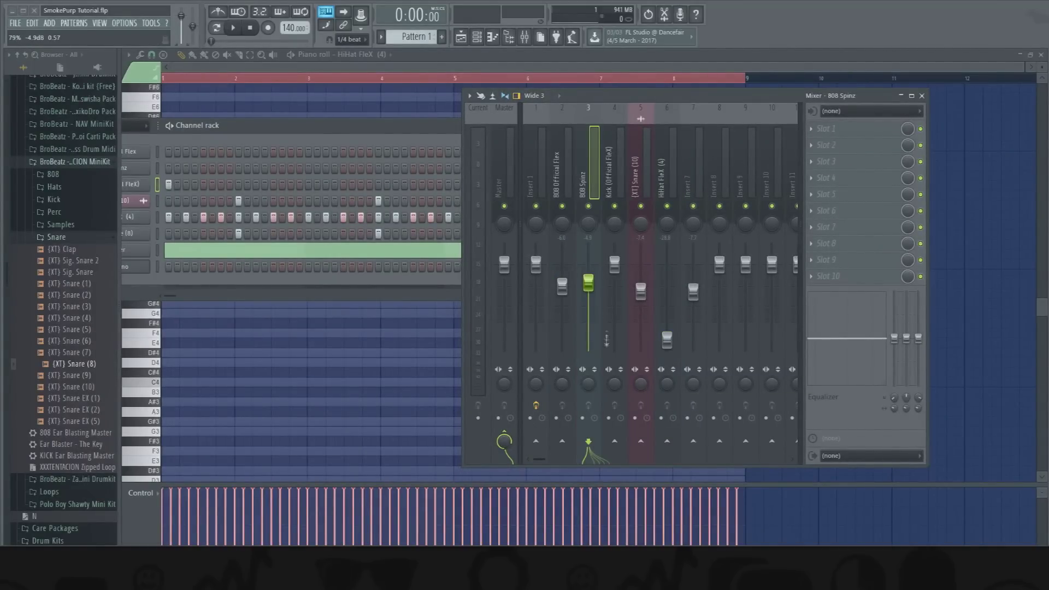
- Sidechain the Kick (Official FleX) mixer track to both the 808 Spinz and 808 Official Flex tracks
click(613, 189)
right_click(590, 446)
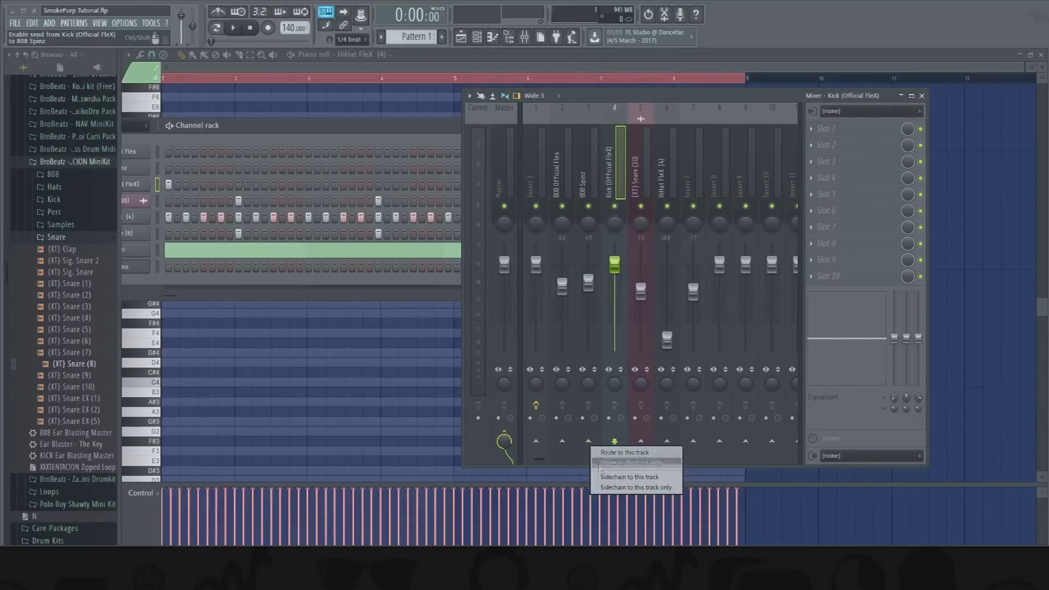
right_click(588, 438)
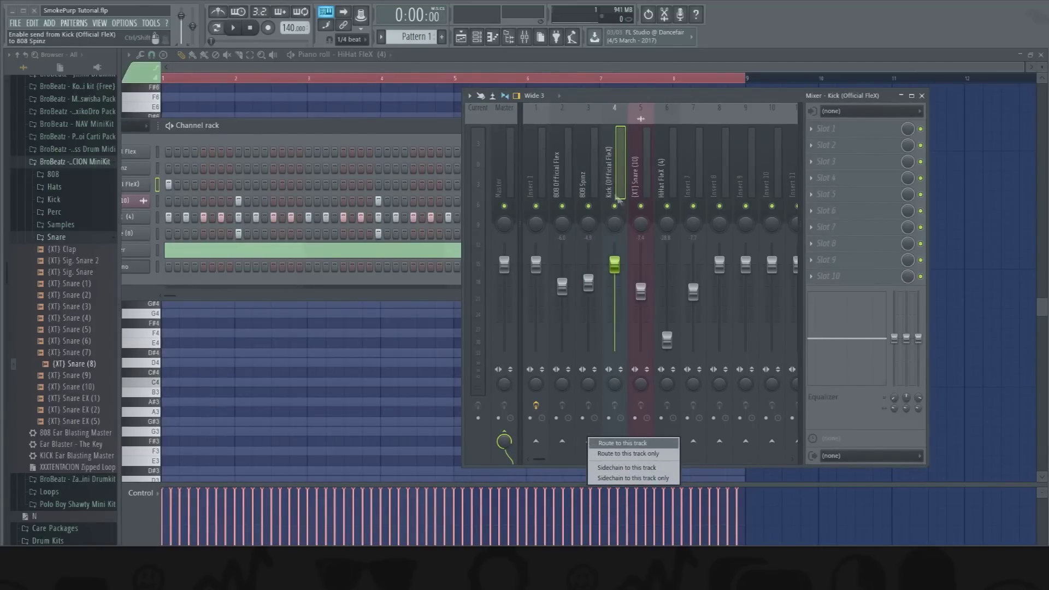
click(623, 443)
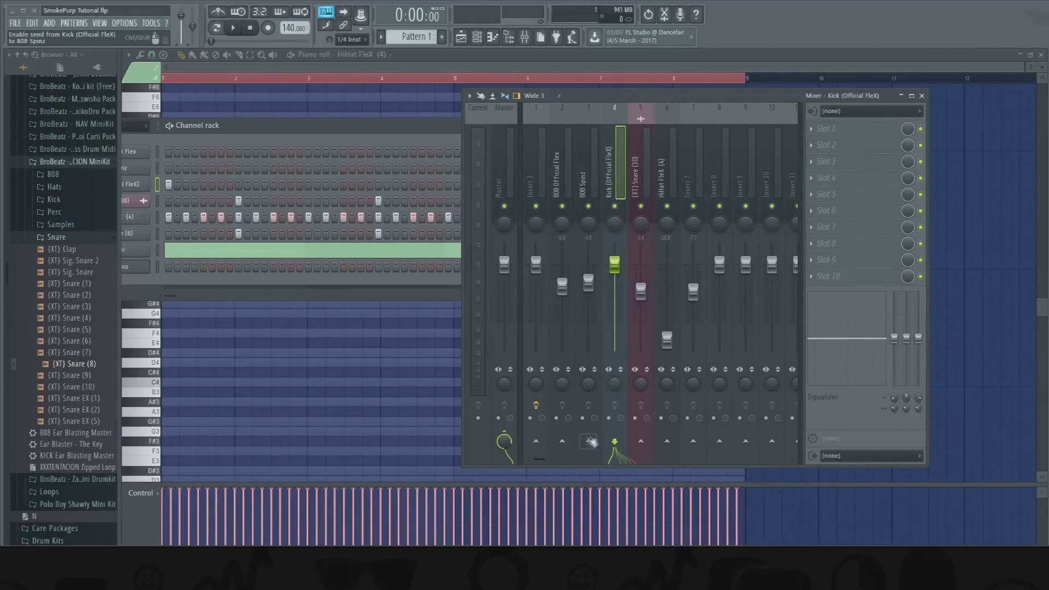
right_click(589, 441)
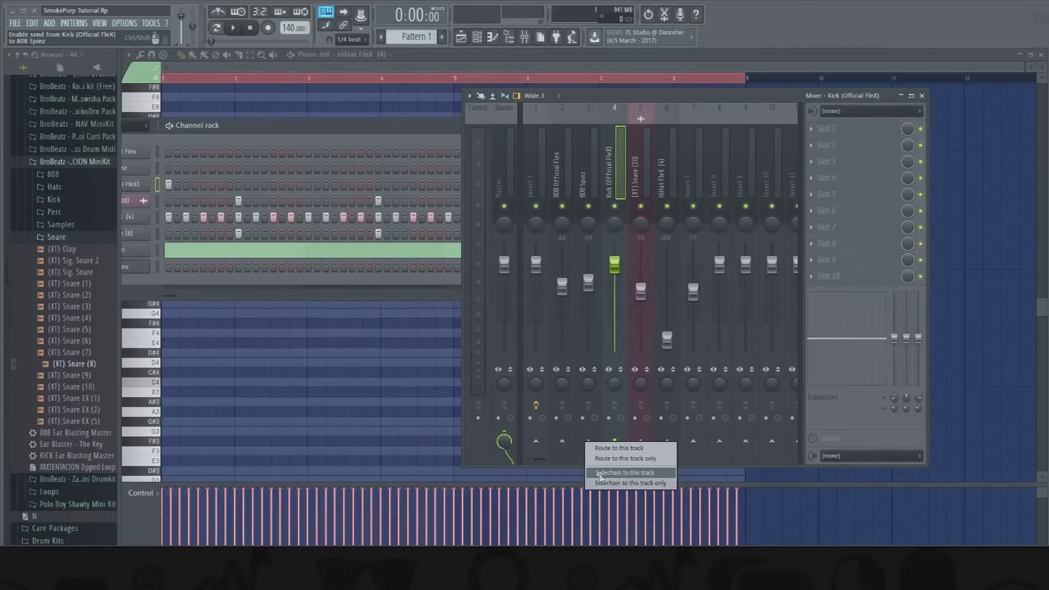
click(600, 473)
right_click(566, 442)
click(590, 472)
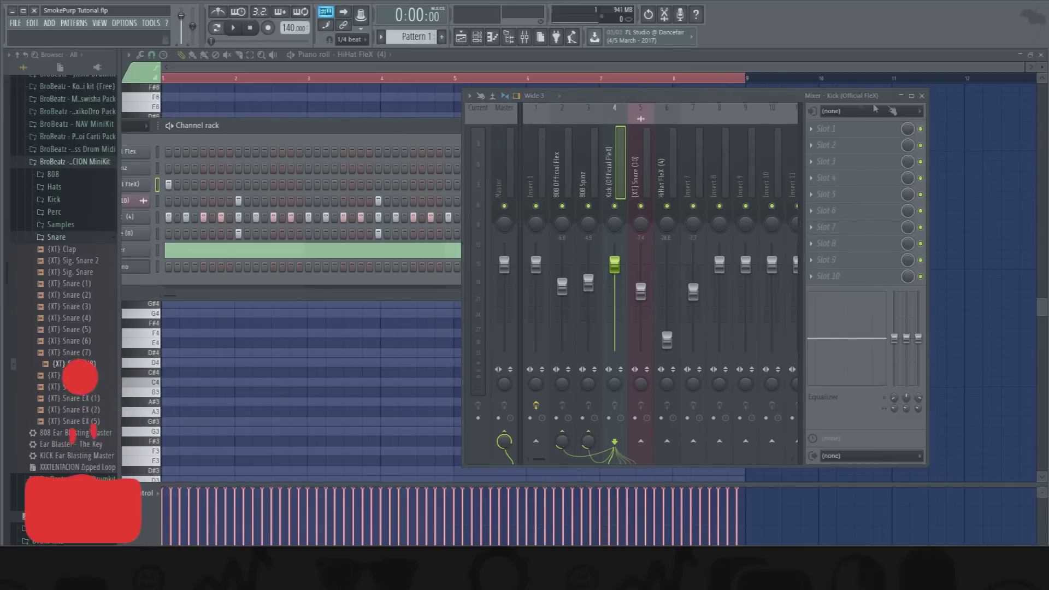
- Close the mixer and open the Kick (Official FleX) channel in the piano roll
click(923, 95)
right_click(377, 189)
click(405, 191)
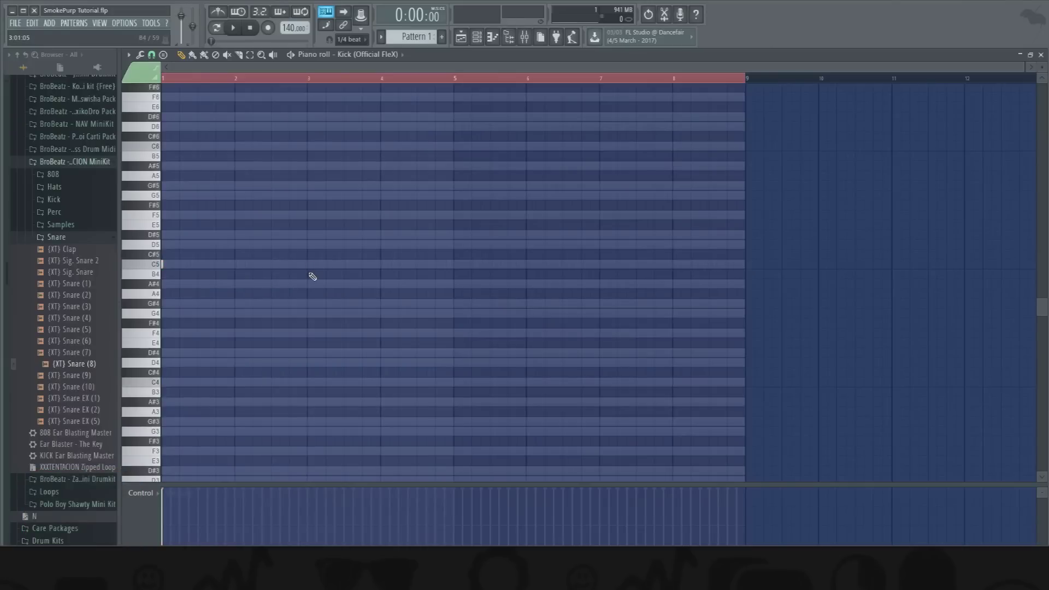
- Open the Kick (Official FleX) sampler settings and choose a time-stretching mode
click(477, 36)
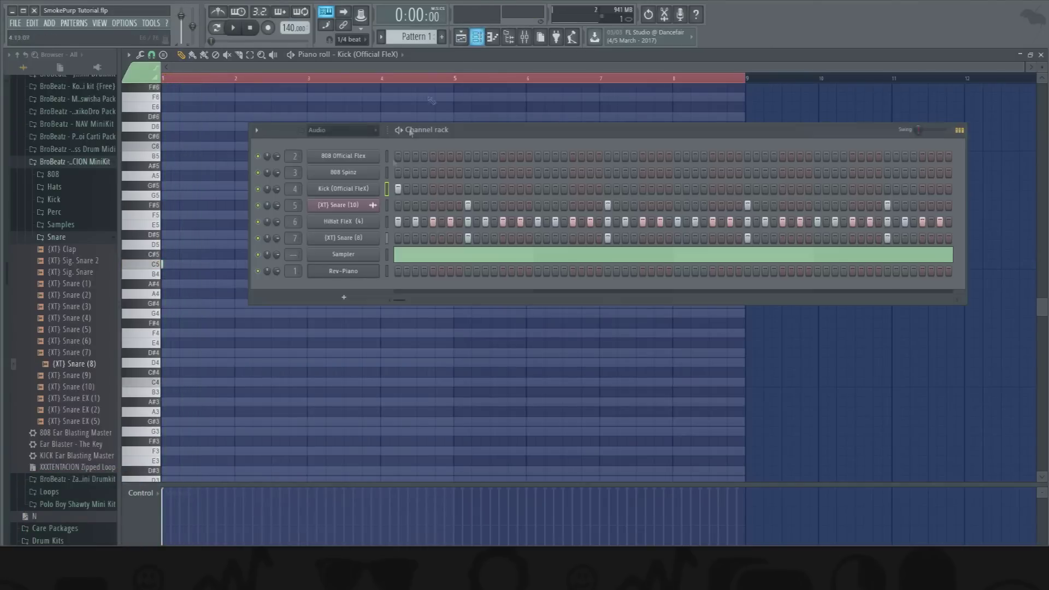
click(348, 194)
click(415, 193)
click(414, 194)
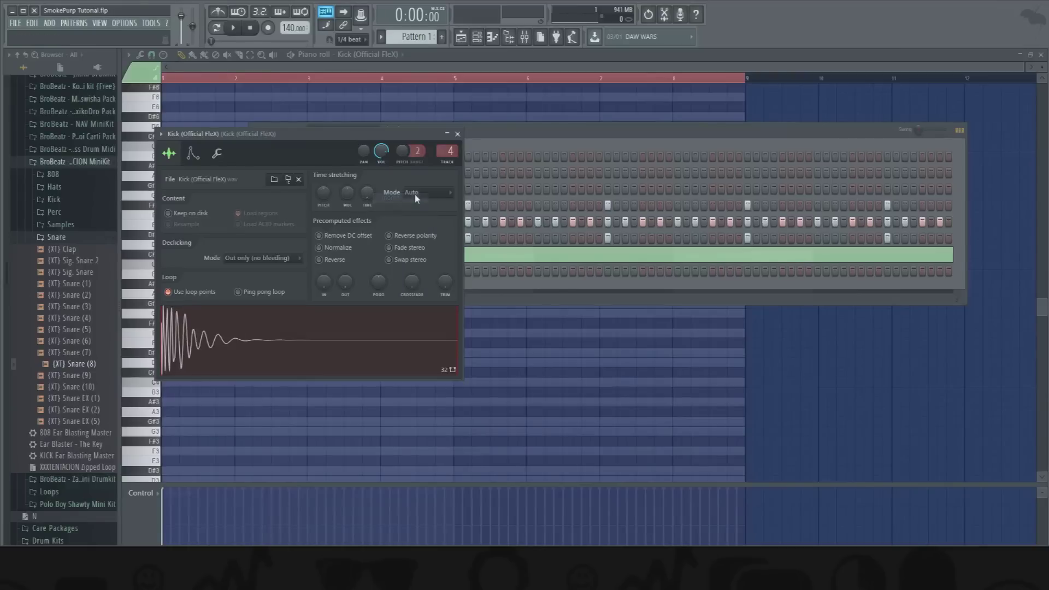
click(426, 193)
click(419, 213)
click(457, 134)
- During playback, add three C5 kick notes at 2:13, 2:15 and 3:01 in the piano roll
key(F6)
key(space)
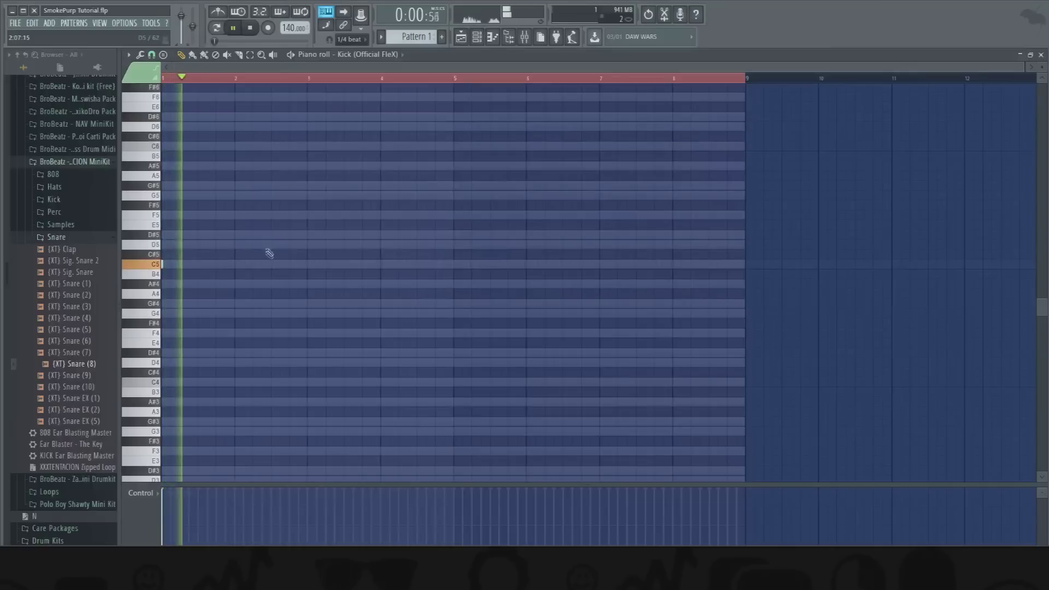
click(288, 265)
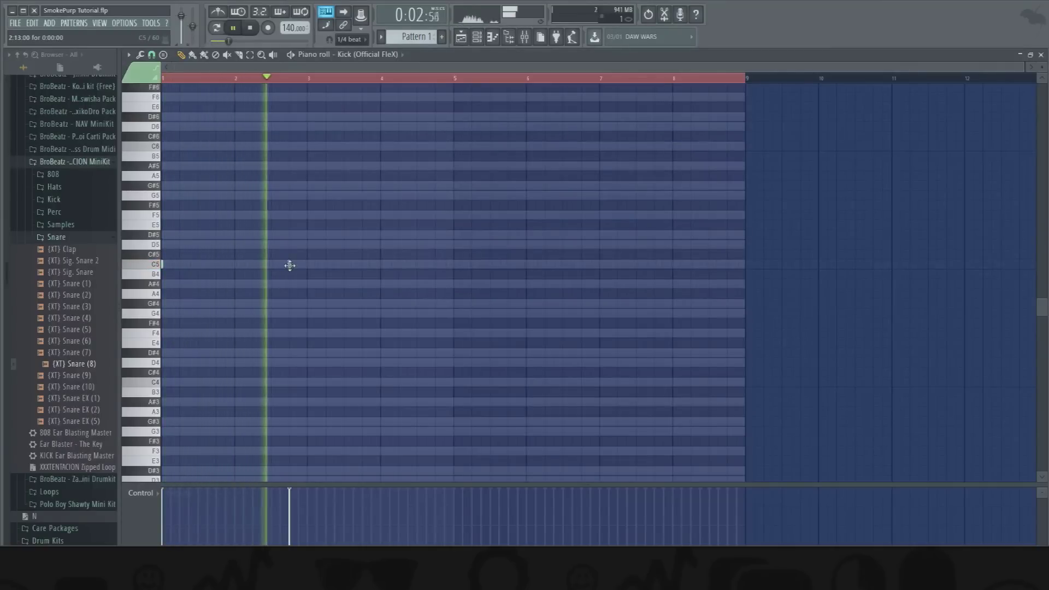
click(299, 264)
click(308, 264)
key(space)
key(space)
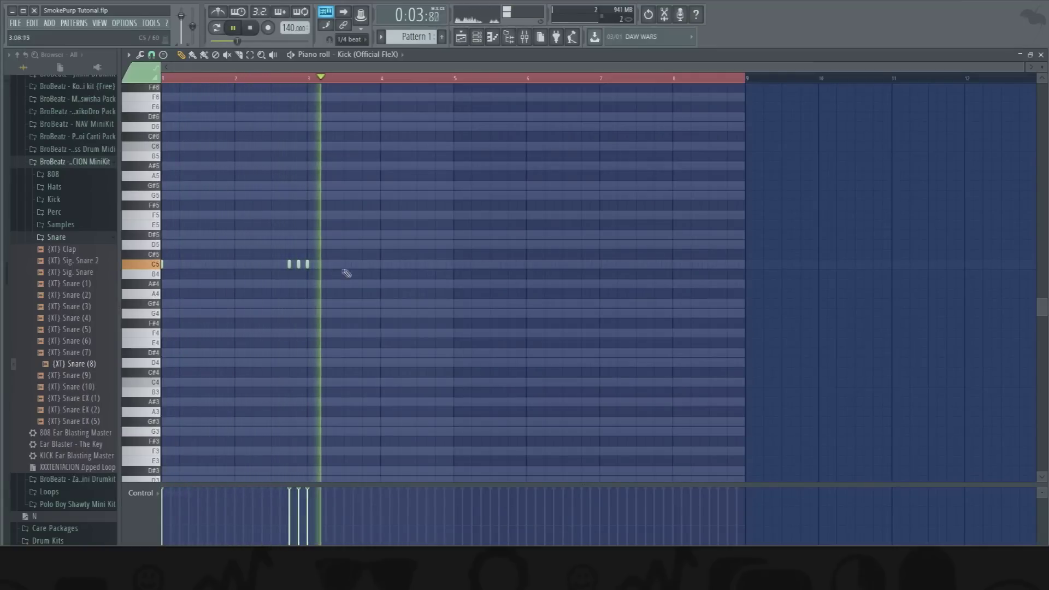
- Continue the kick pattern with C5 notes at 4:05, 4:15, 5:01, 6:07 and 6:09
click(398, 265)
click(444, 264)
click(454, 264)
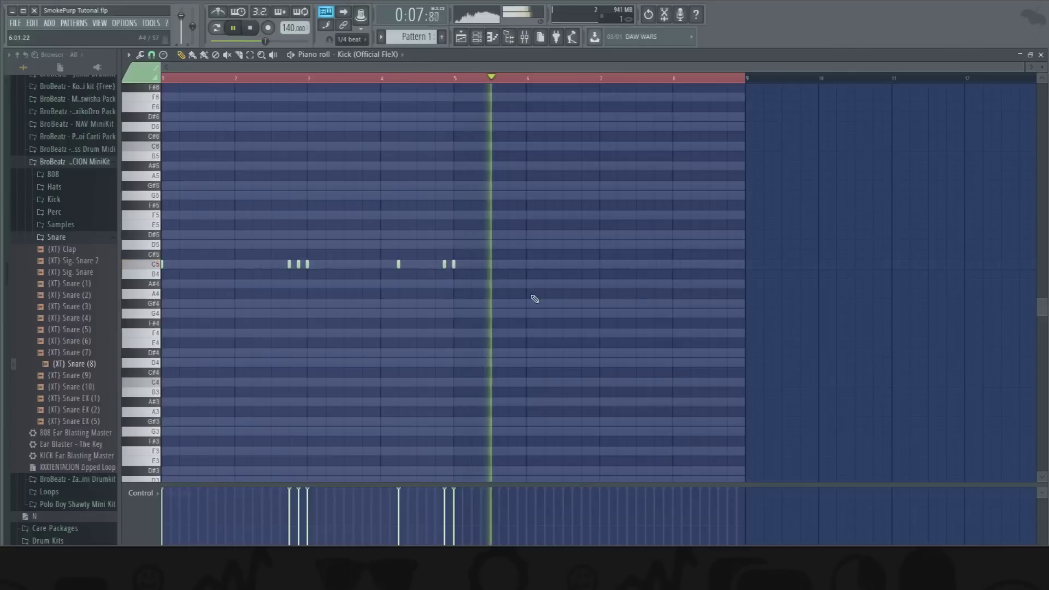
click(554, 265)
click(562, 264)
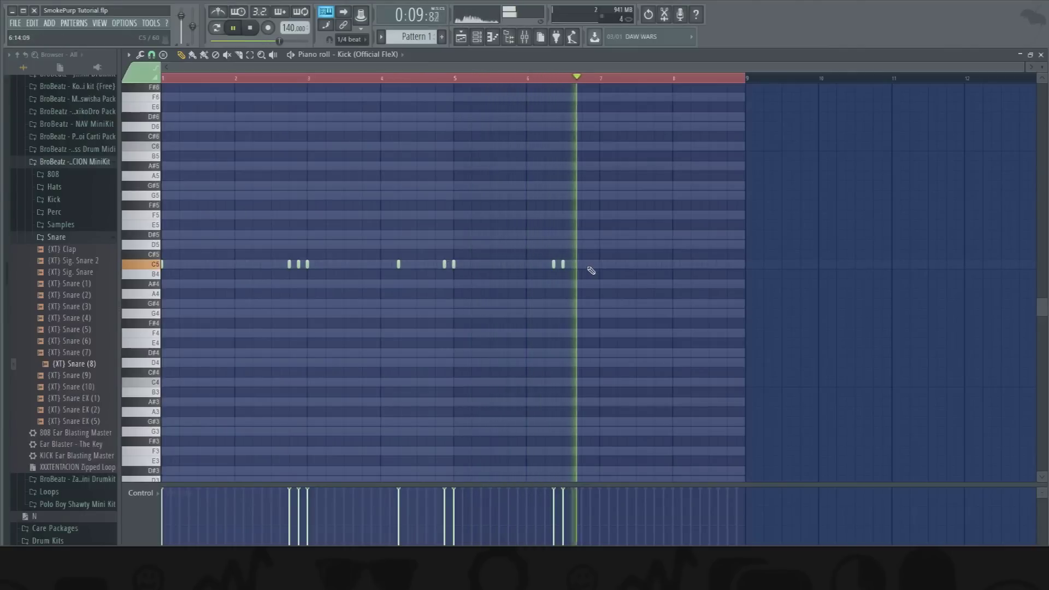
- Finish the kick pattern with C5 notes at 7:07, 7:15, 8:11, 8:13 and 8:15, and stop playback
click(627, 265)
click(664, 264)
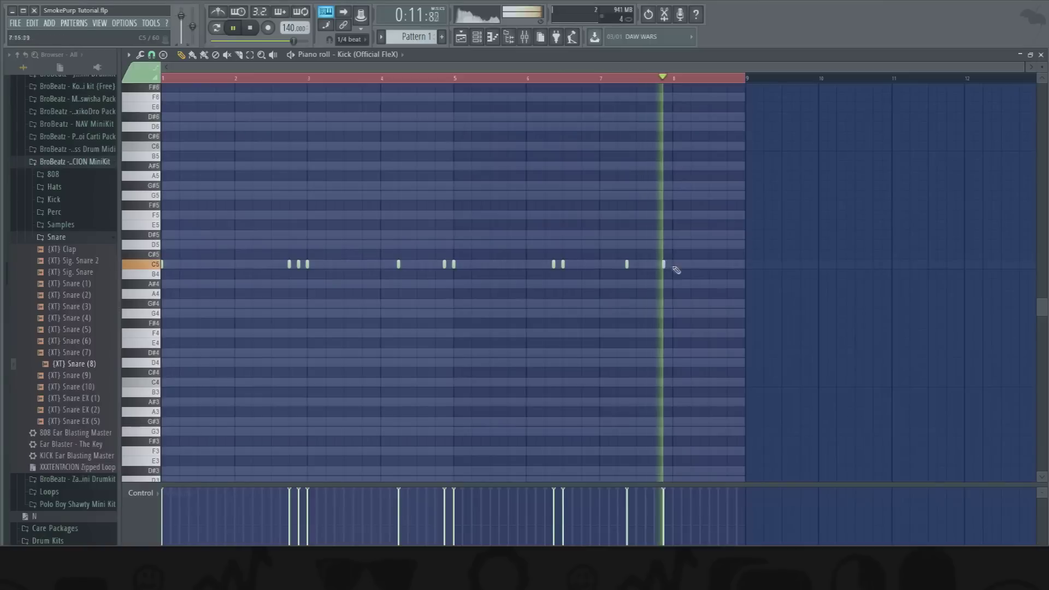
click(718, 265)
click(727, 265)
click(737, 264)
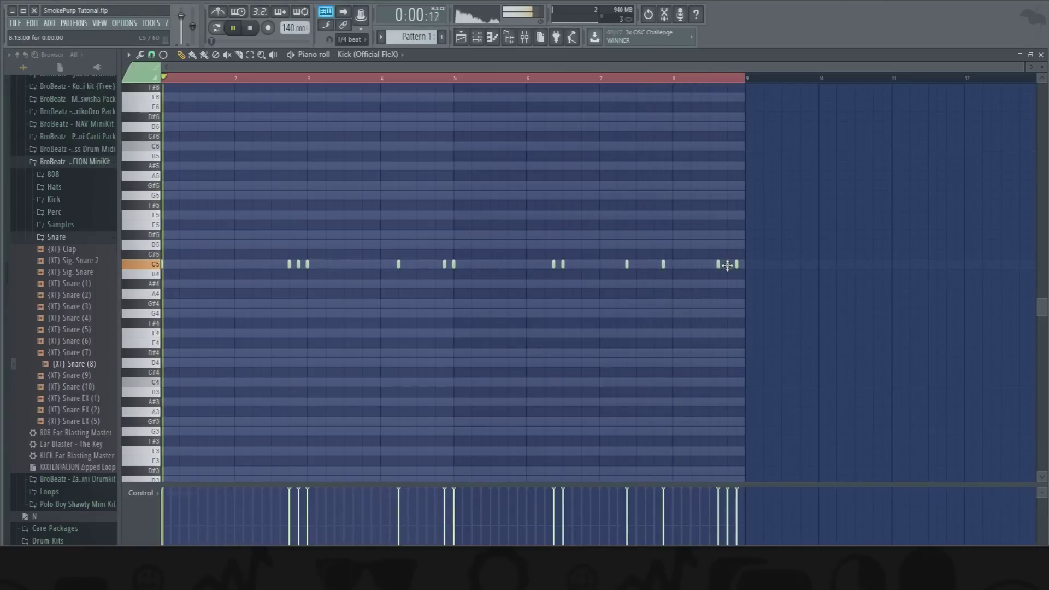
key(space)
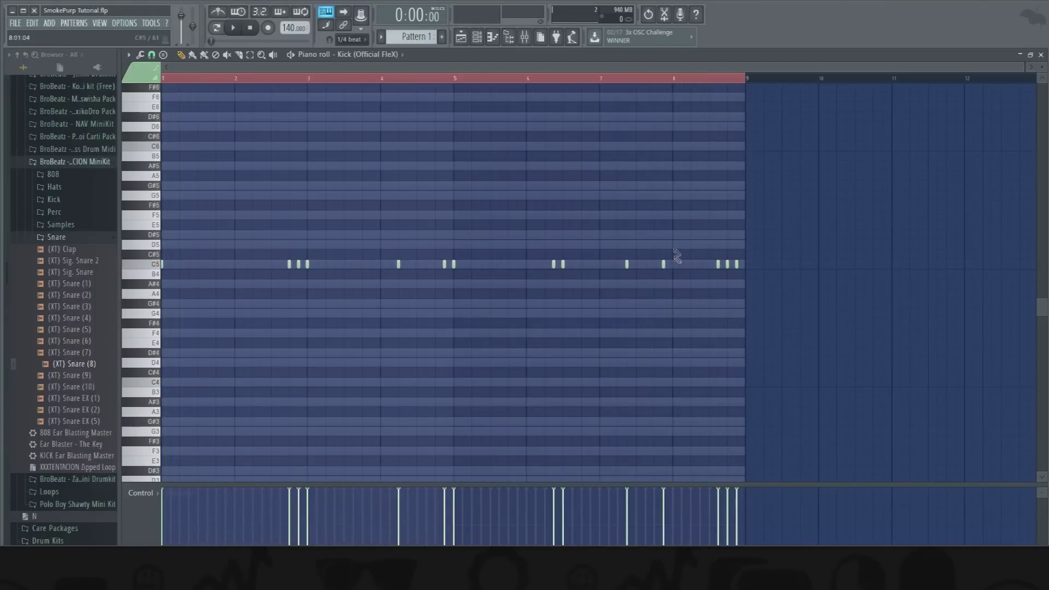
- Copy the Kick (Official FleX) notes and paste them into the 808 Spinz channel
click(483, 43)
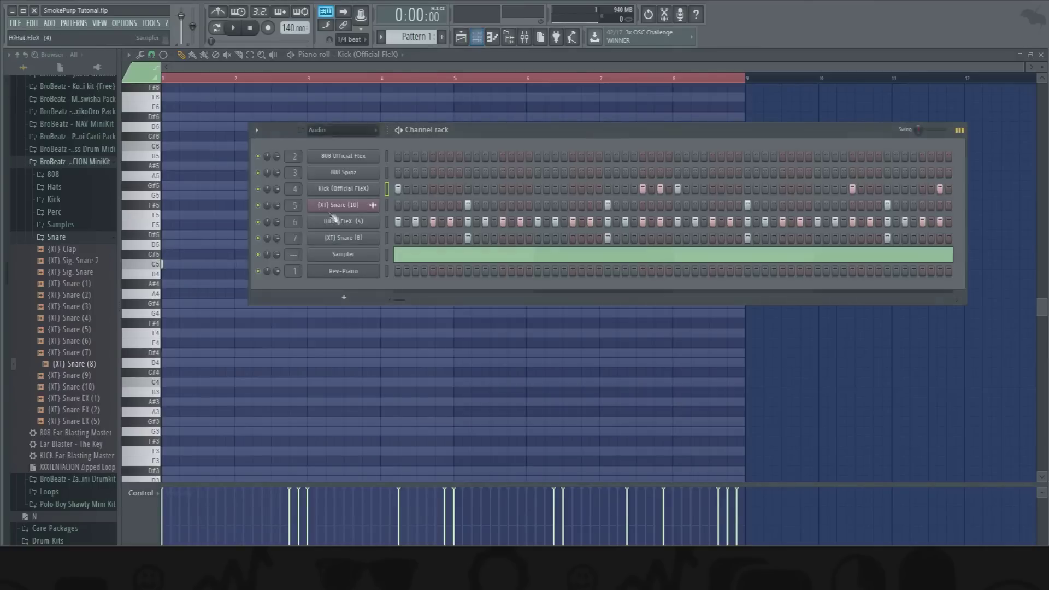
right_click(377, 189)
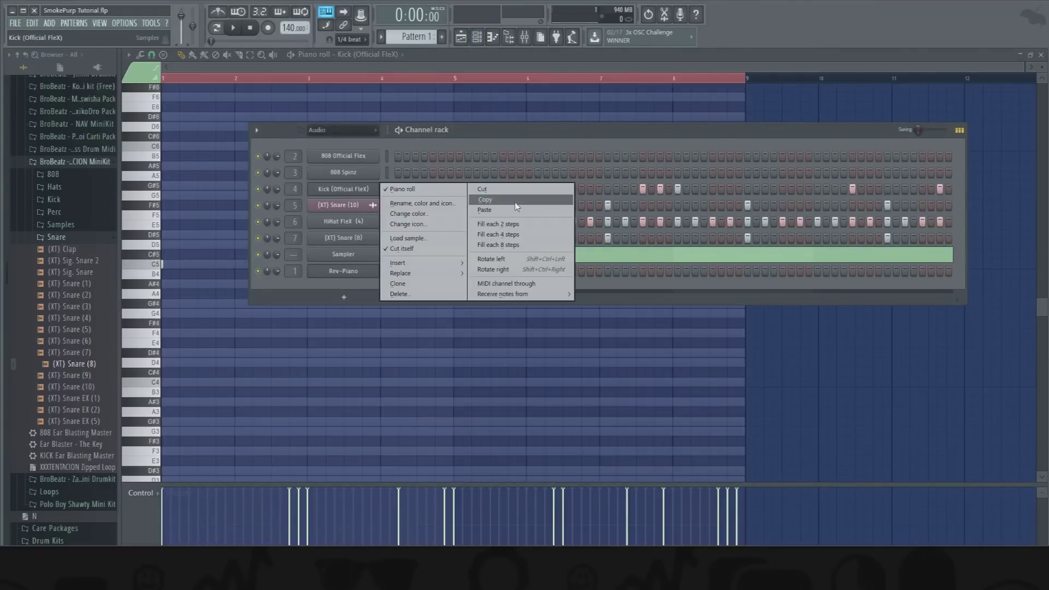
click(515, 200)
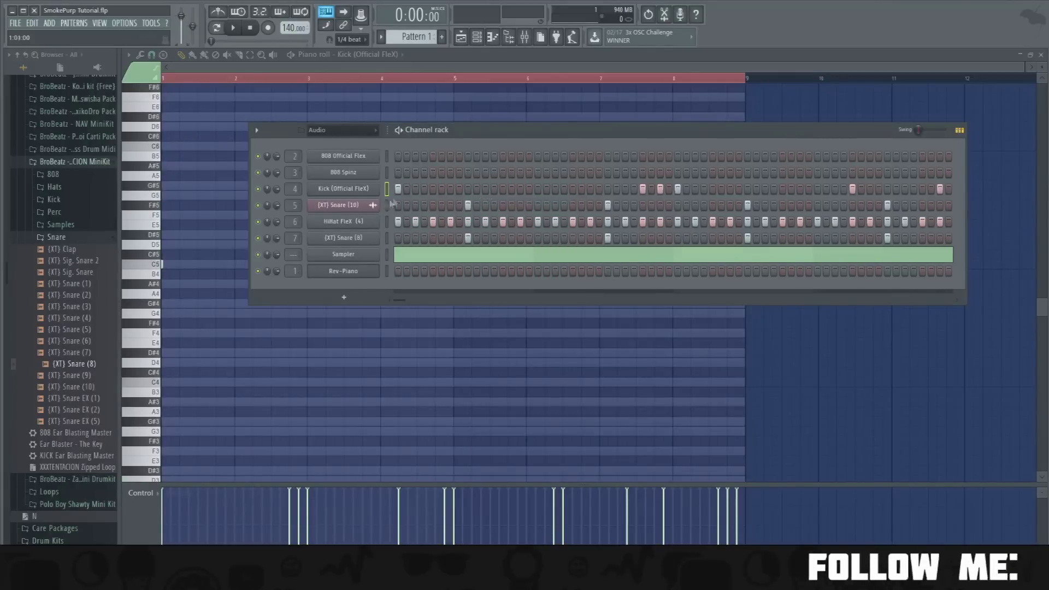
right_click(351, 172)
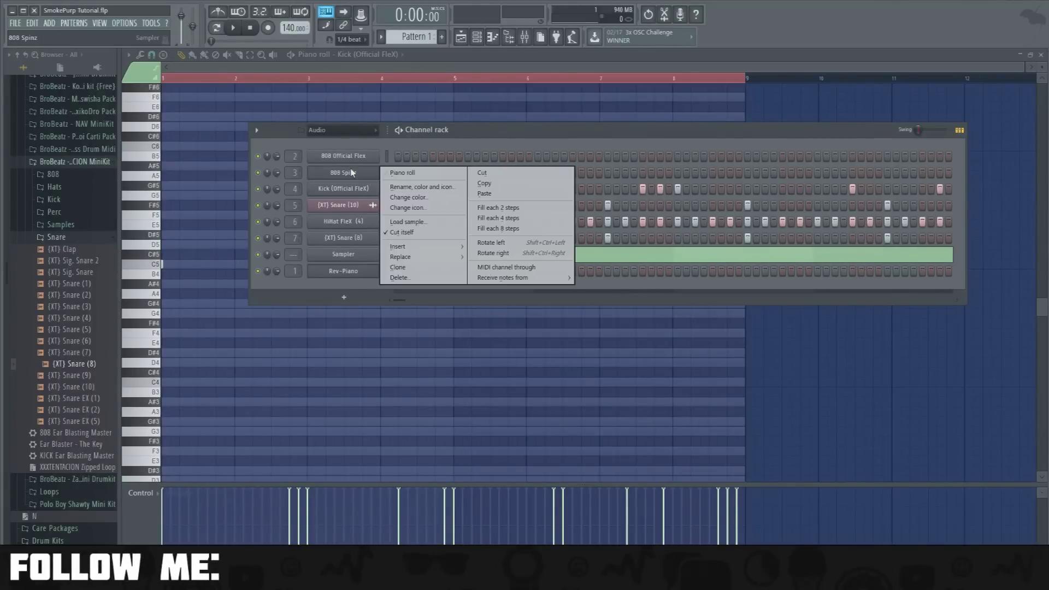
click(484, 193)
- Open the pasted 808 Spinz notes in the piano roll and play the pattern
right_click(371, 177)
right_click(370, 177)
right_click(370, 177)
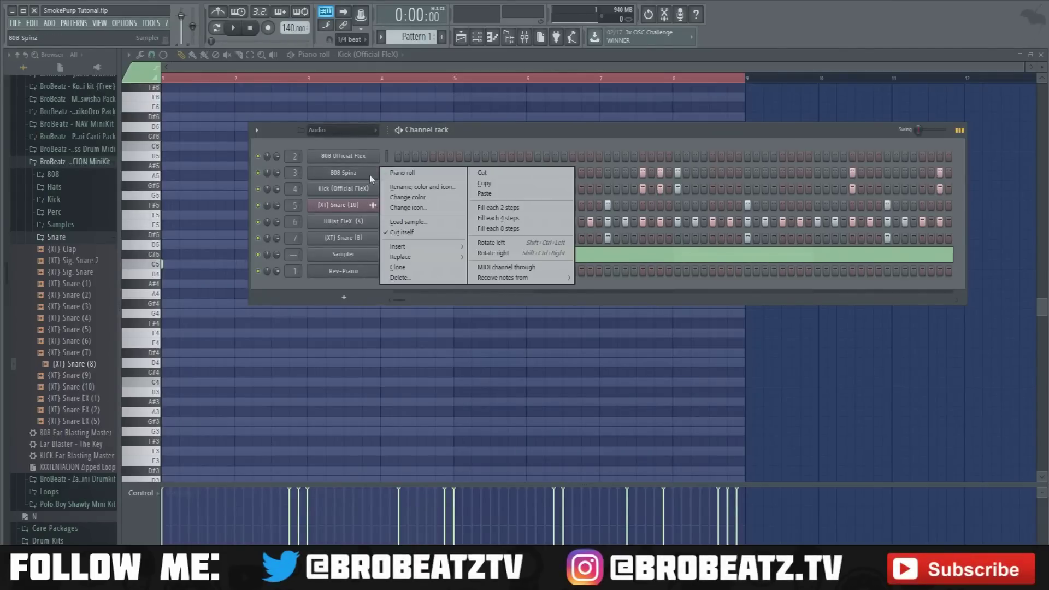
click(397, 173)
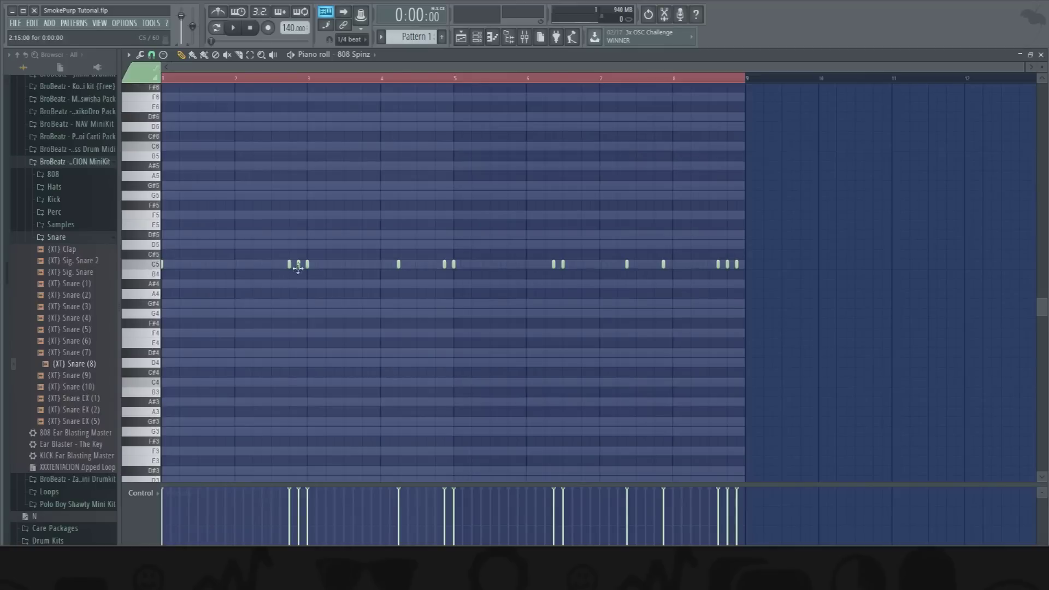
key(space)
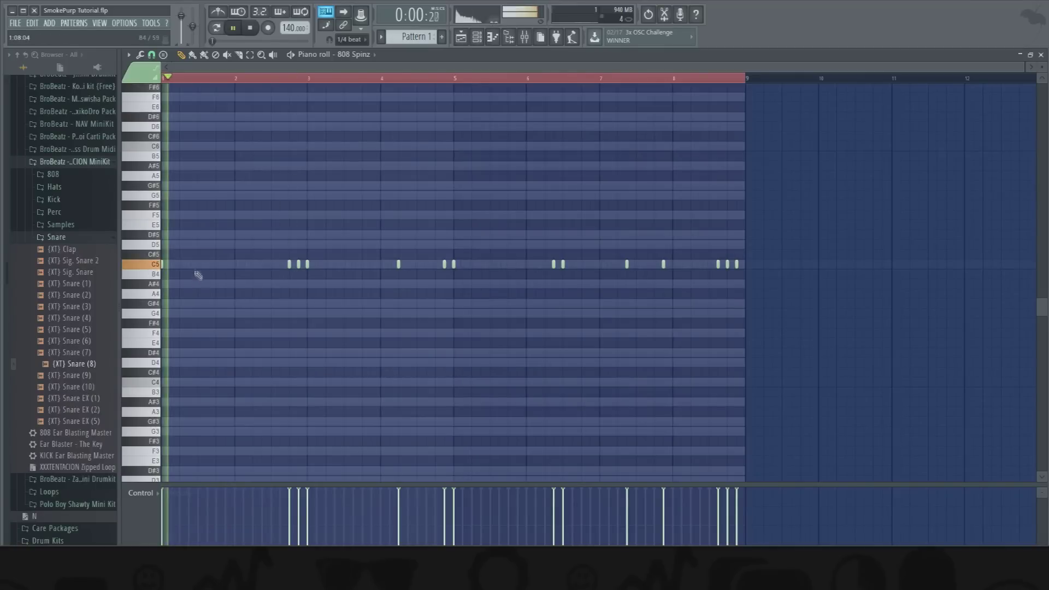
- Copy the 808 Spinz notes, paste them into the 808 Official Flex channel, and compare the two 808s
click(476, 37)
right_click(352, 175)
click(484, 183)
right_click(352, 157)
click(476, 178)
click(258, 173)
- Delete the 808 Official Flex channel from the channel rack
right_click(341, 161)
click(403, 259)
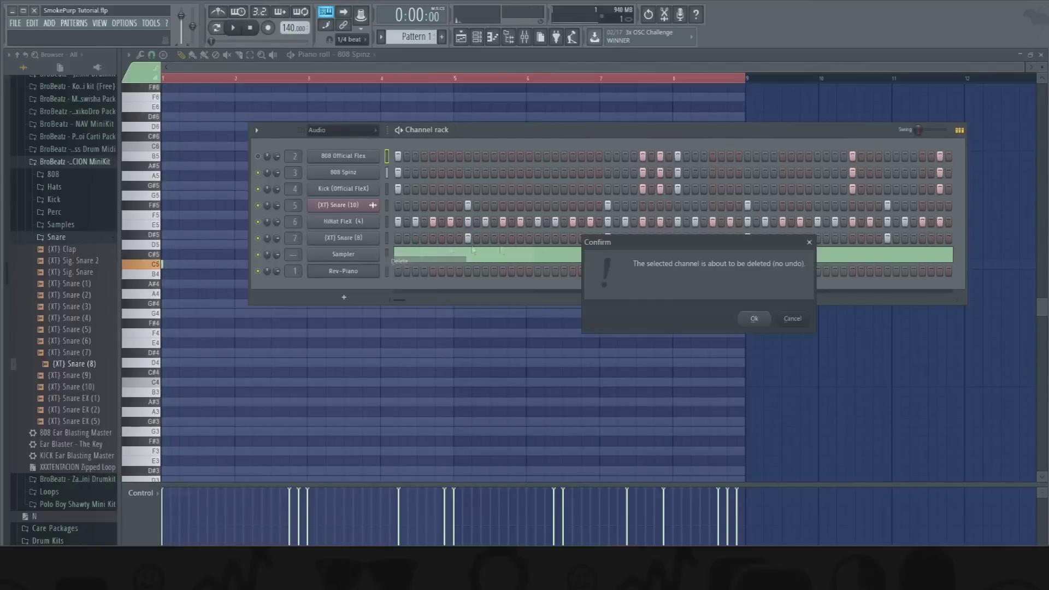
click(754, 319)
- Reopen the remaining 808 Spinz channel in the piano roll
right_click(350, 161)
click(349, 158)
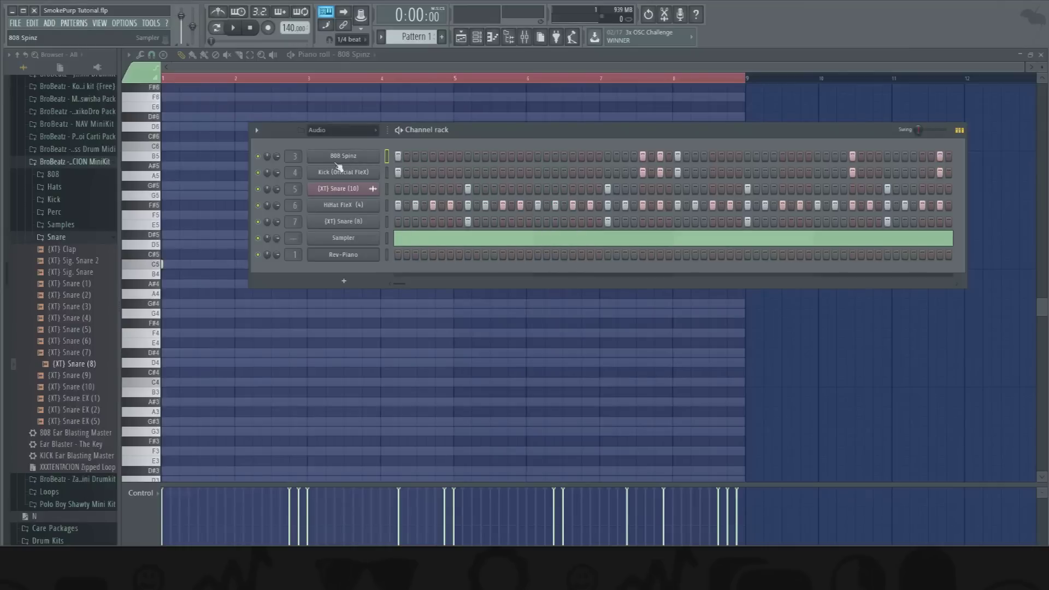
right_click(345, 160)
click(348, 160)
right_click(348, 160)
click(393, 157)
right_click(353, 162)
click(402, 158)
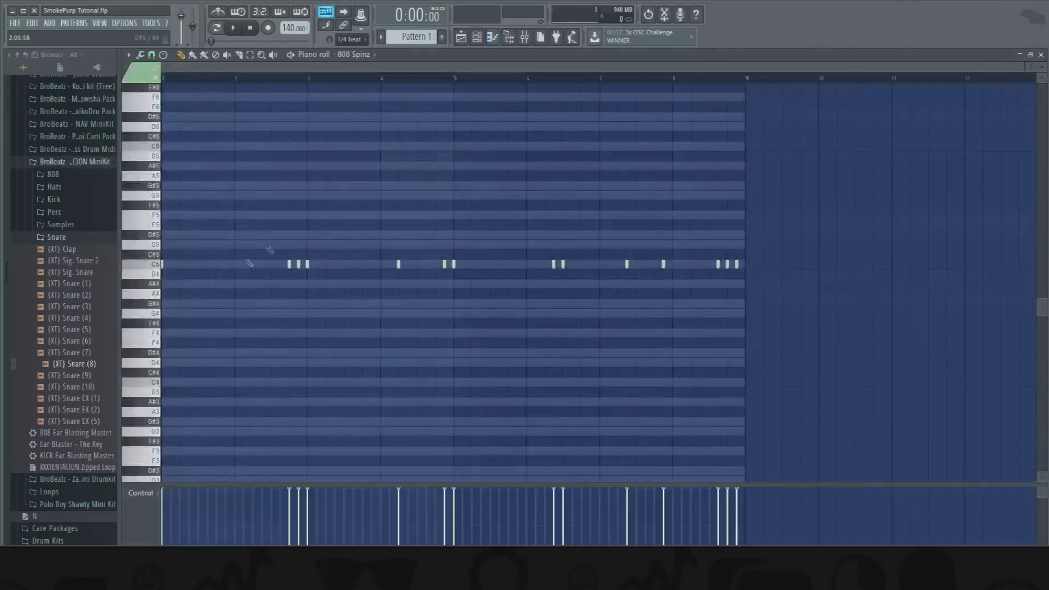
- Mute the HiHat FleX (4) and both snare channels, audition the pattern, and return to the 808 Spinz piano roll
click(479, 37)
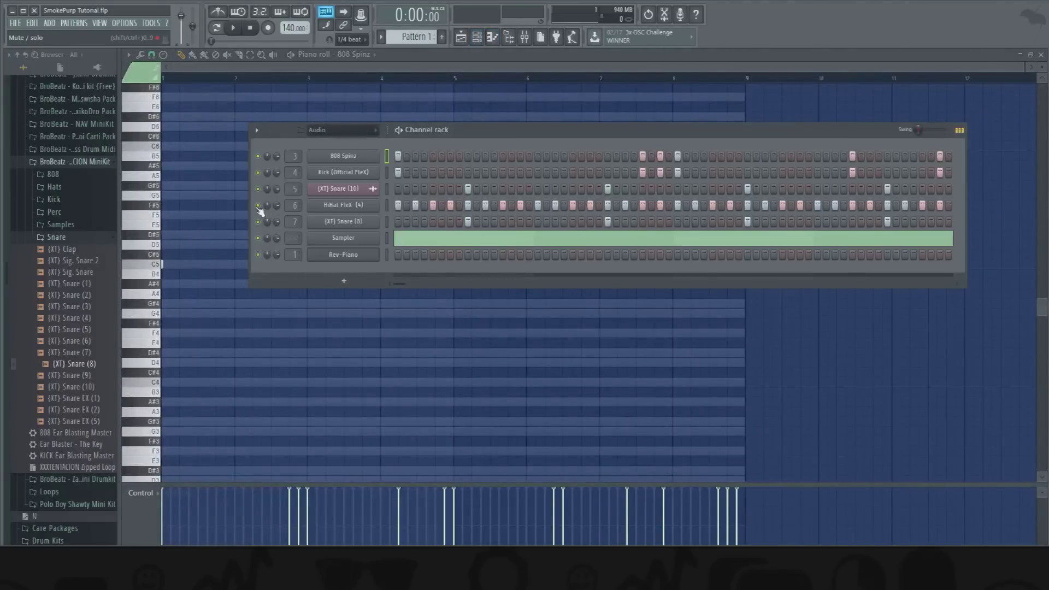
key(space)
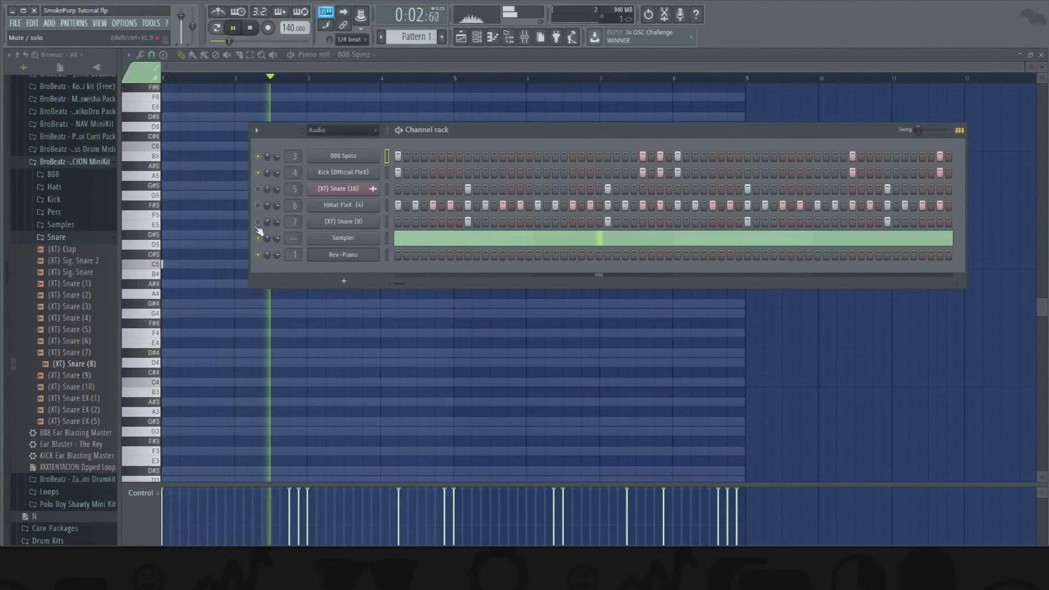
key(space)
key(F6)
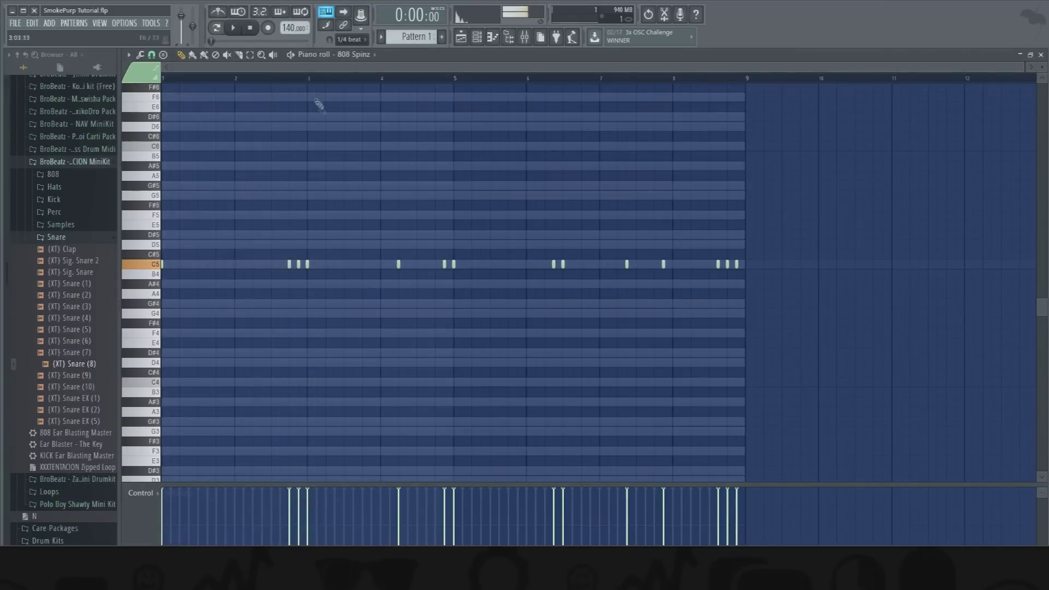
- Transpose all 808 Spinz notes up two semitones to D5, play them back, and deselect them
key(ctrl+a)
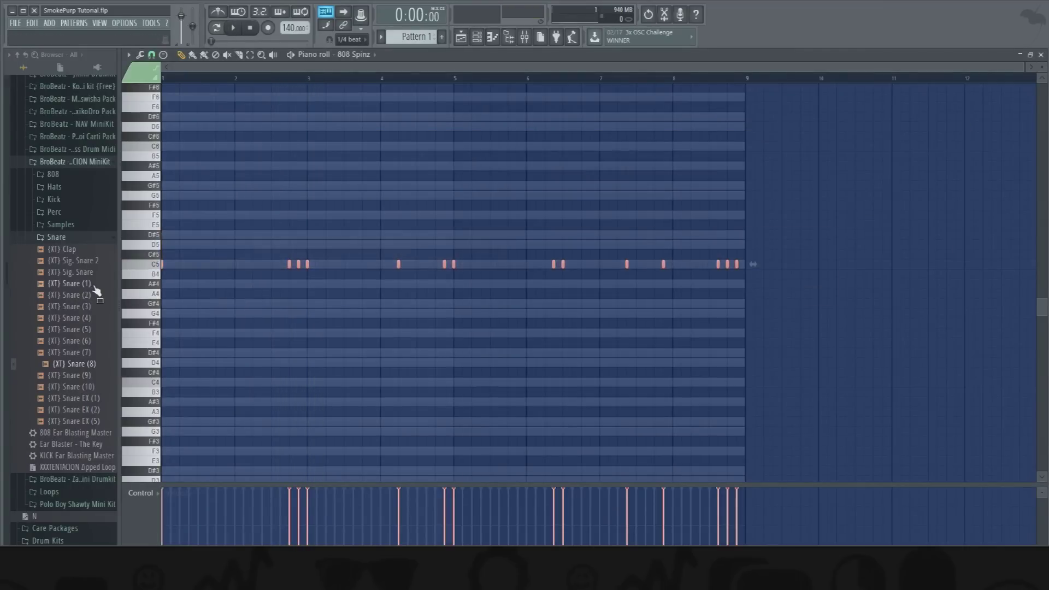
key(Up)
key(Up)
key(space)
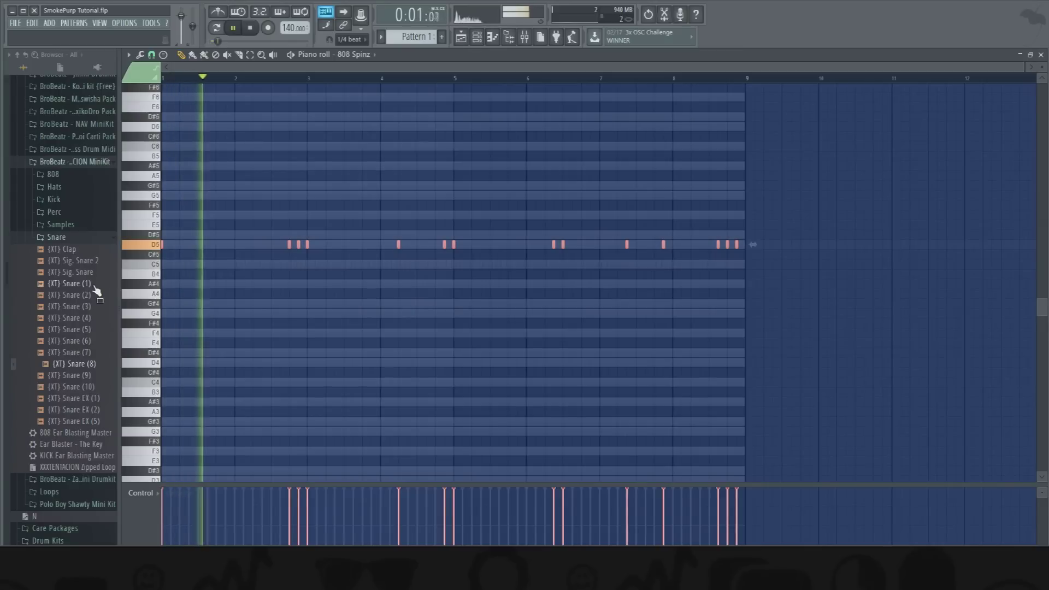
click(298, 265)
key(space)
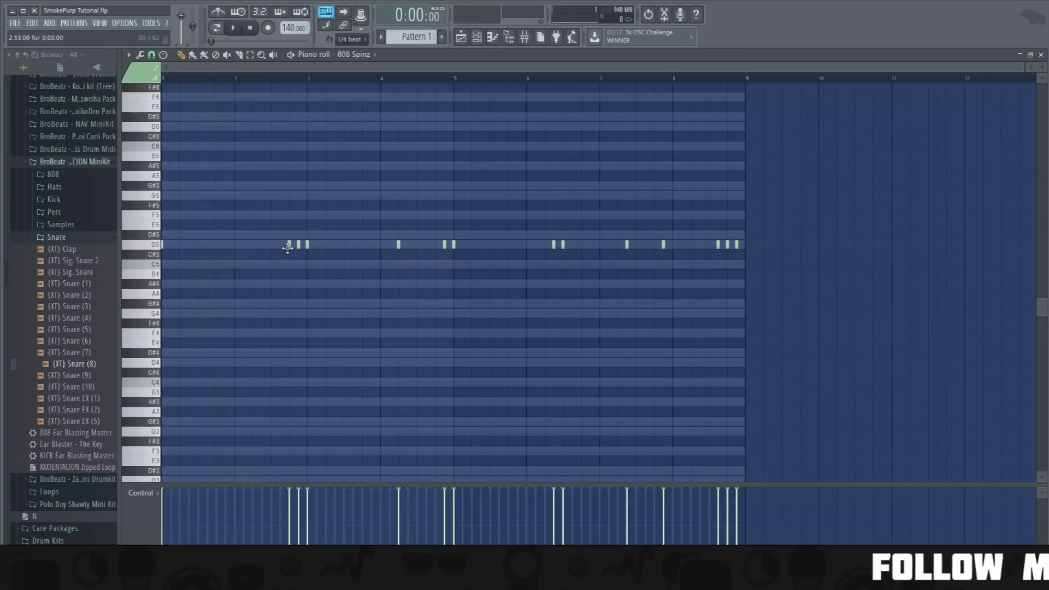
- Set the piano roll snap to 1/4 beat for finer editing of the 808 Spinz notes
scroll(281, 68, up, 3)
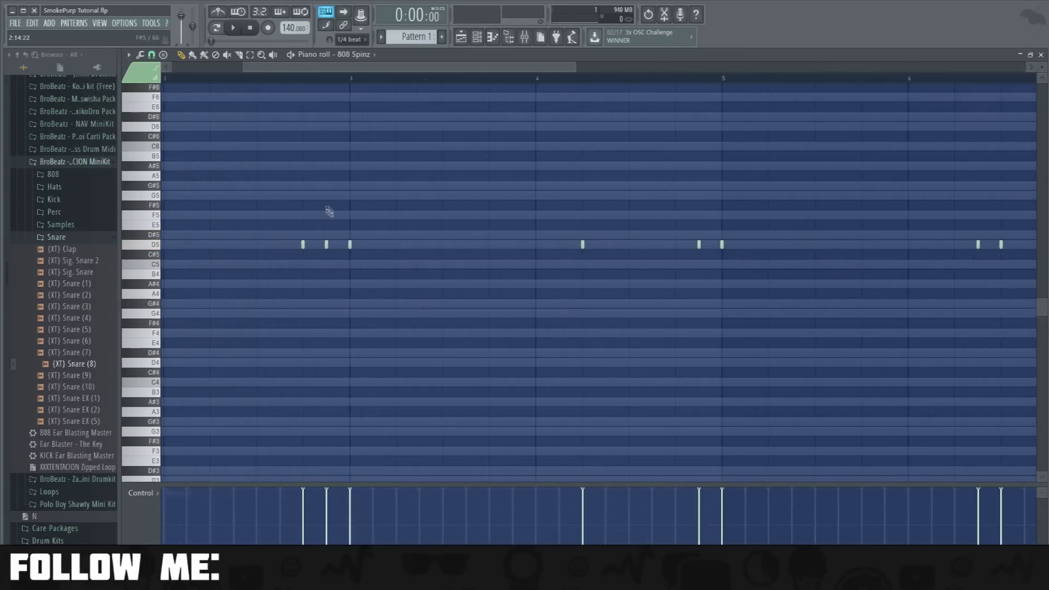
click(151, 55)
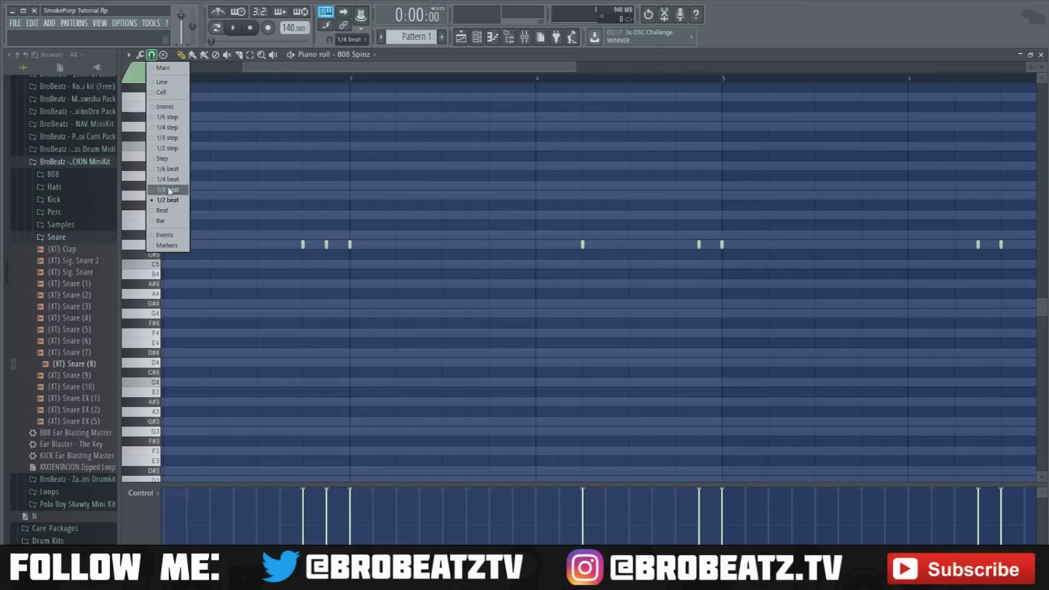
click(170, 181)
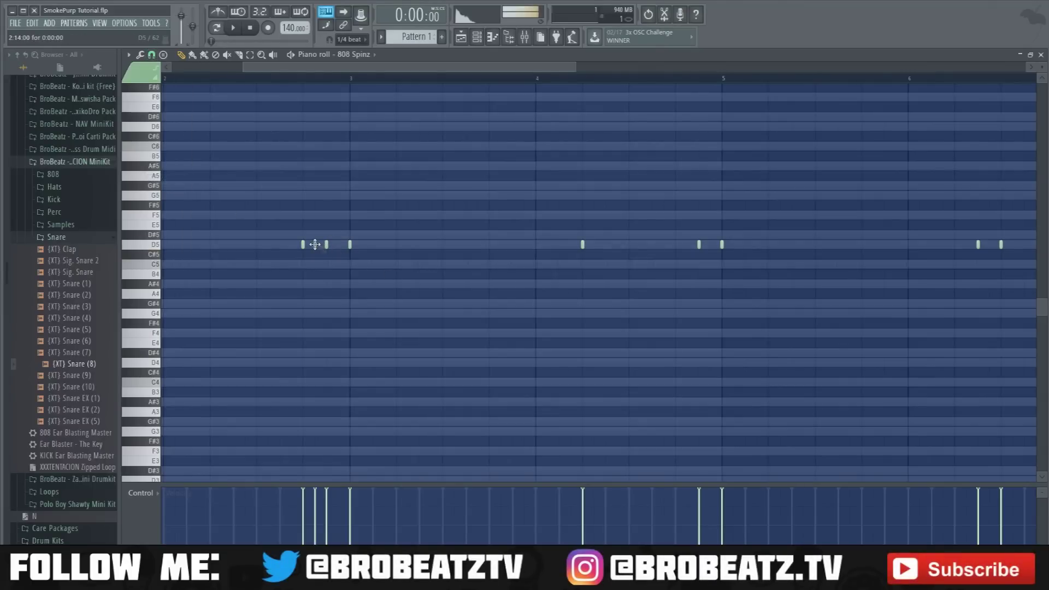
- Open the Kick (Official FleX) piano roll and add a C5 note at step 14 of bar 2, between the two notes there
key(F6)
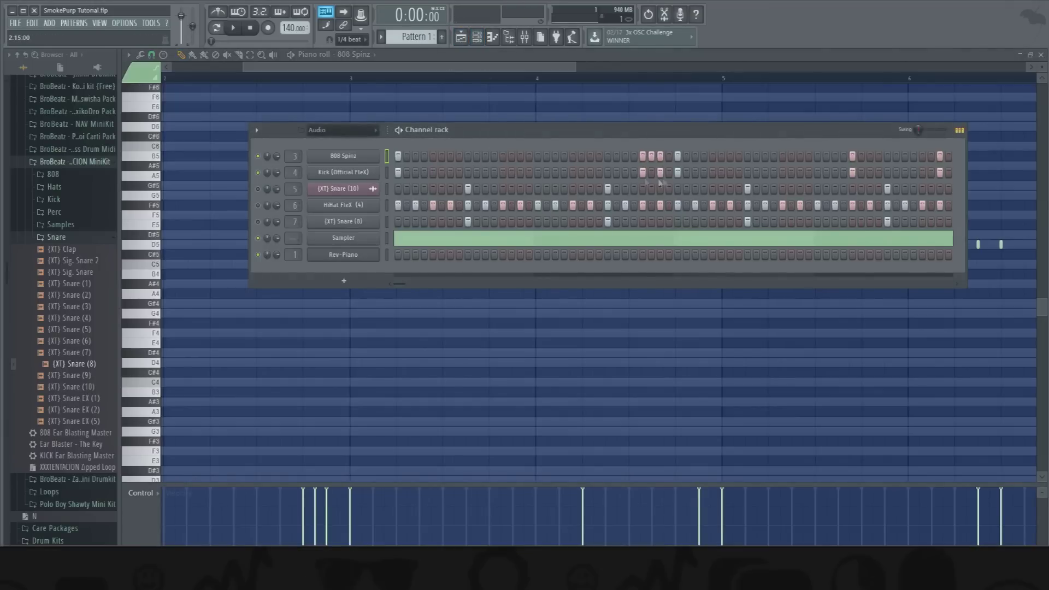
right_click(334, 172)
click(404, 174)
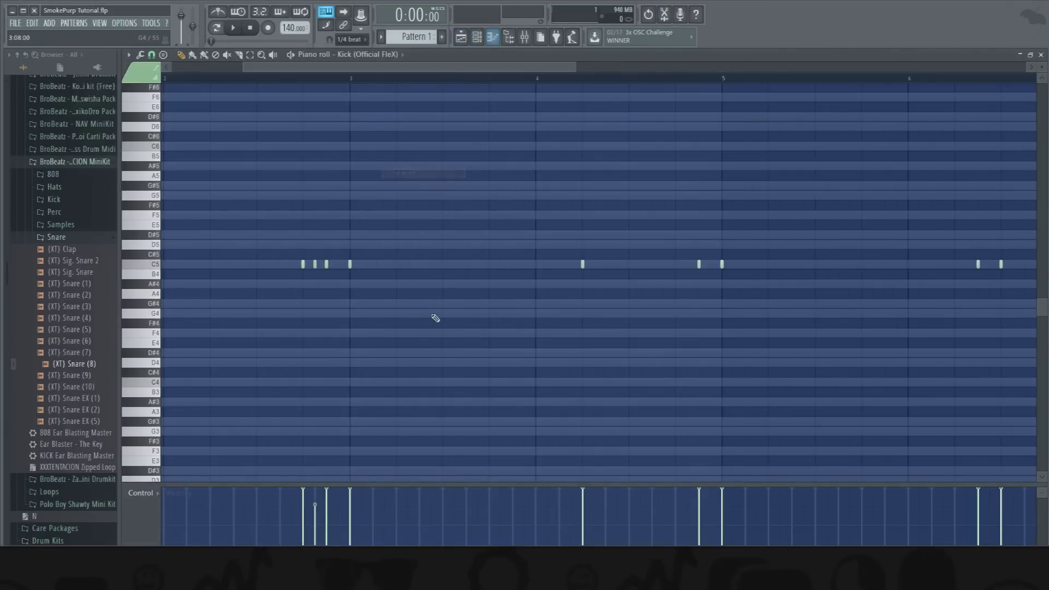
click(477, 38)
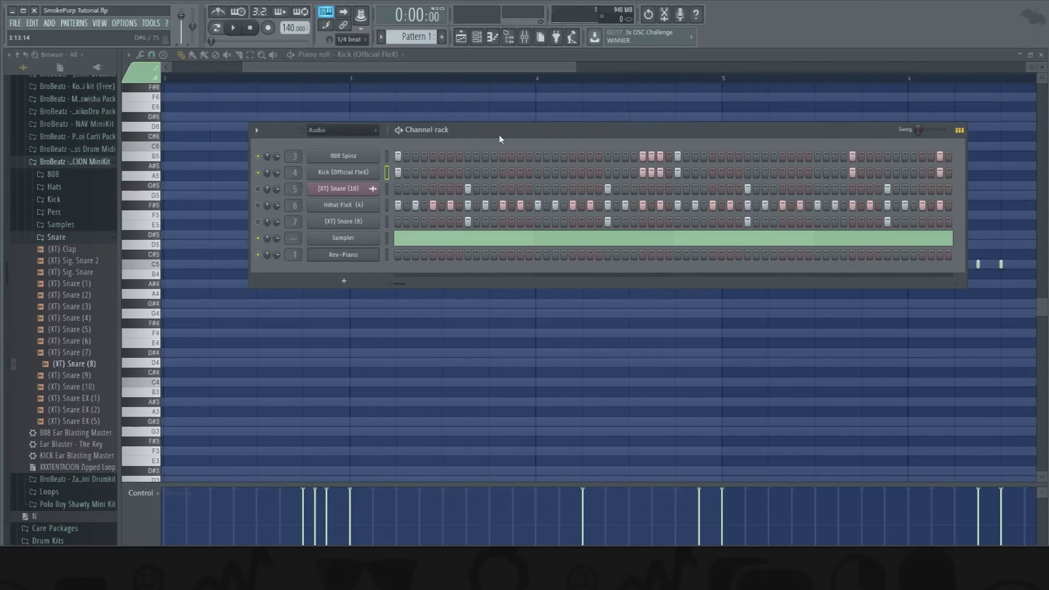
- Return to the 808 Spinz piano roll and add a D6 note above the second note of the run ending bar 2
right_click(377, 171)
click(366, 175)
right_click(377, 155)
click(398, 158)
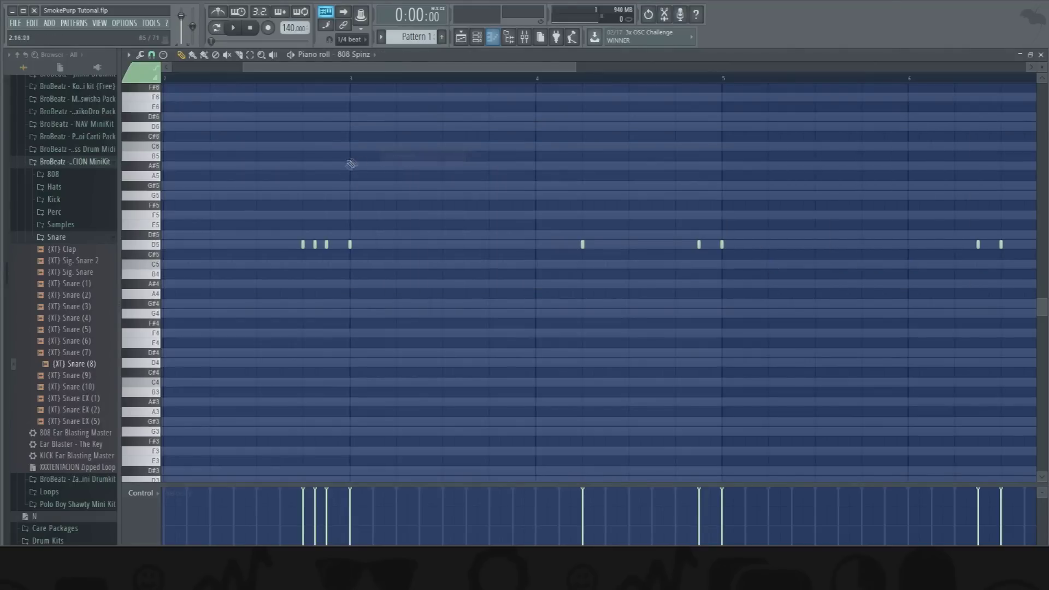
scroll(304, 83, left, 4)
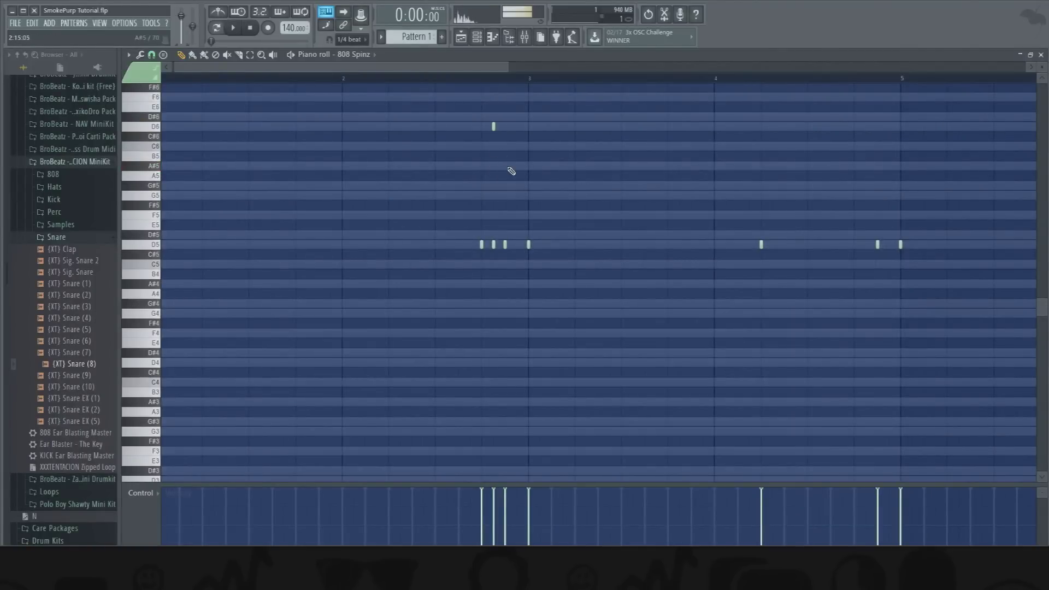
- Add an A#5 note at the run's third position, play the 808 Spinz pattern, and delete the two D5 notes under the raised ones
click(477, 36)
right_click(353, 170)
right_click(355, 162)
click(355, 162)
key(space)
click(389, 84)
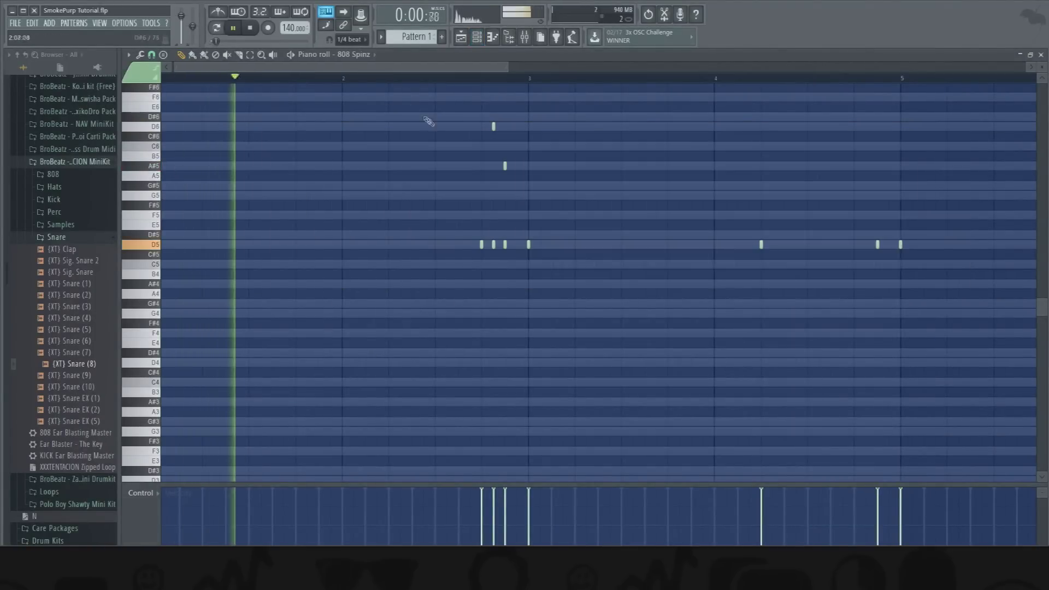
right_click(494, 244)
right_click(505, 244)
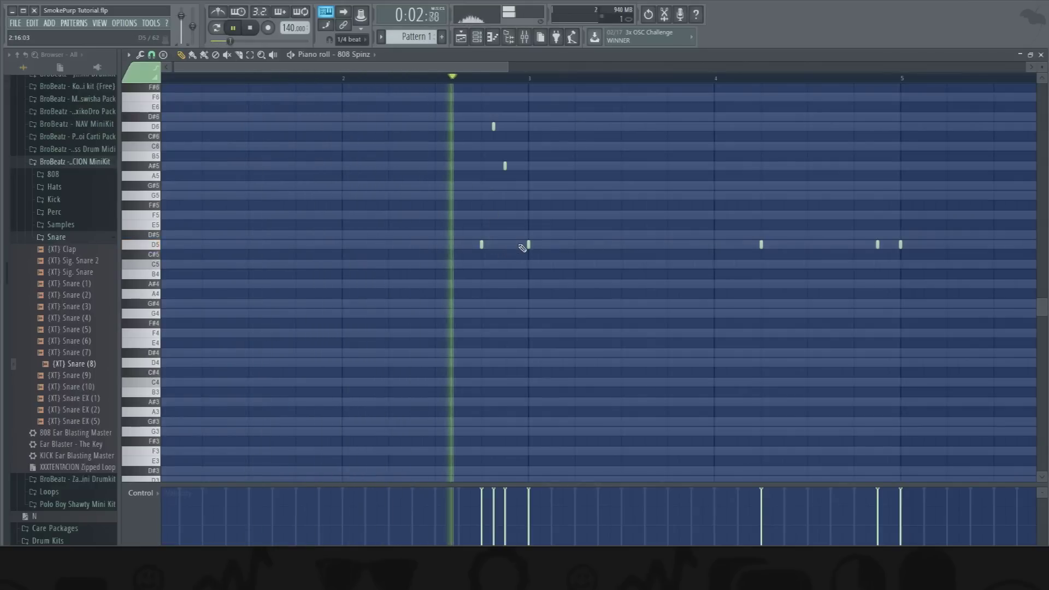
key(space)
- Play the pattern and lower the mixer volumes of the 808, kick and snare tracks, with Insert 1 set to -6.0 dB
click(477, 36)
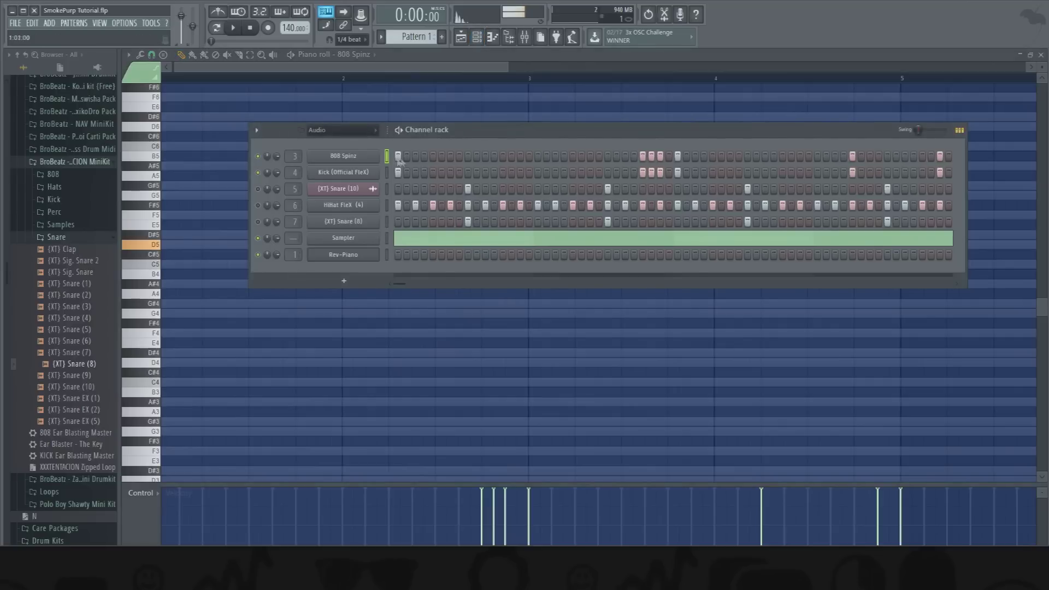
click(525, 36)
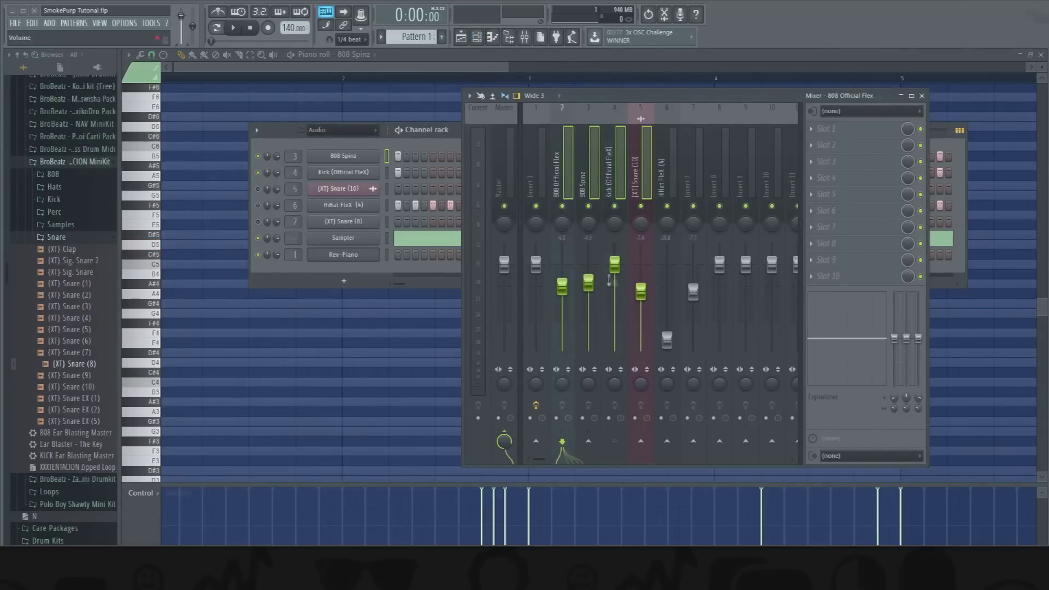
key(space)
drag(536, 264, 536, 285)
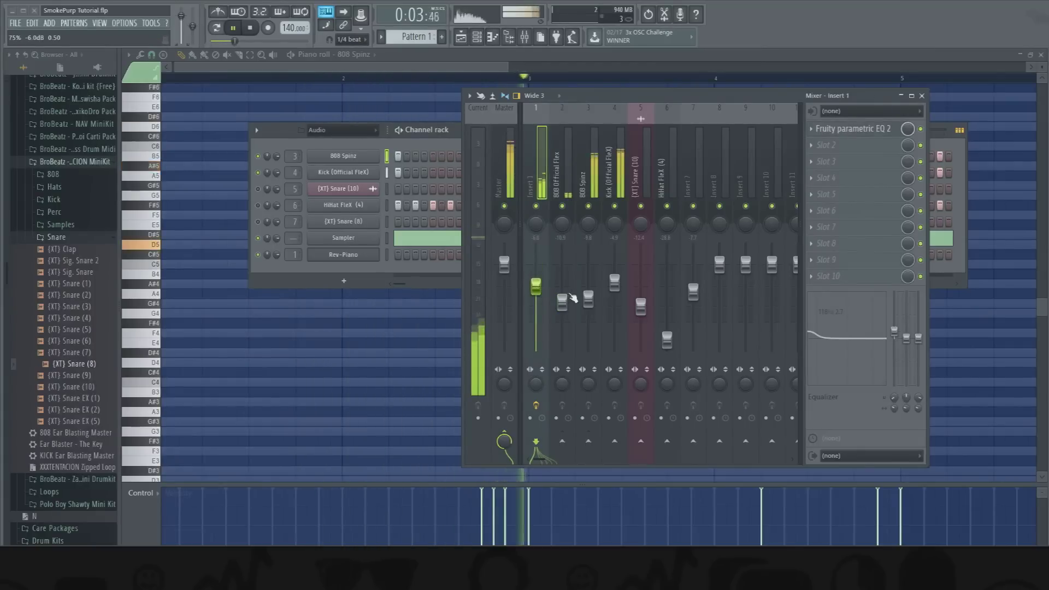
key(F6)
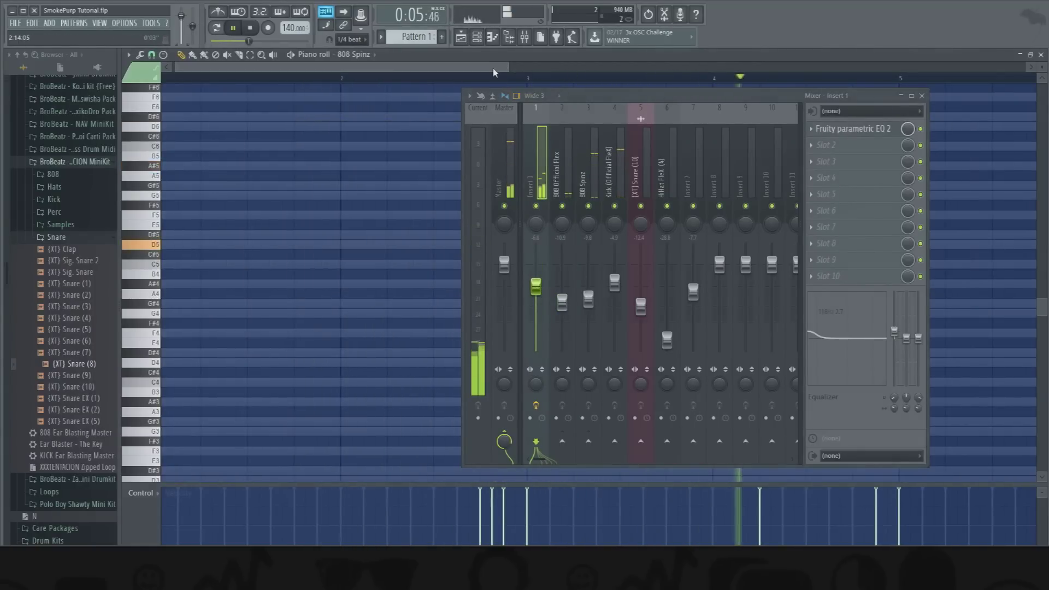
- Reopen the 808 Spinz channel in the piano roll
click(477, 37)
right_click(369, 155)
click(395, 157)
right_click(358, 159)
click(394, 157)
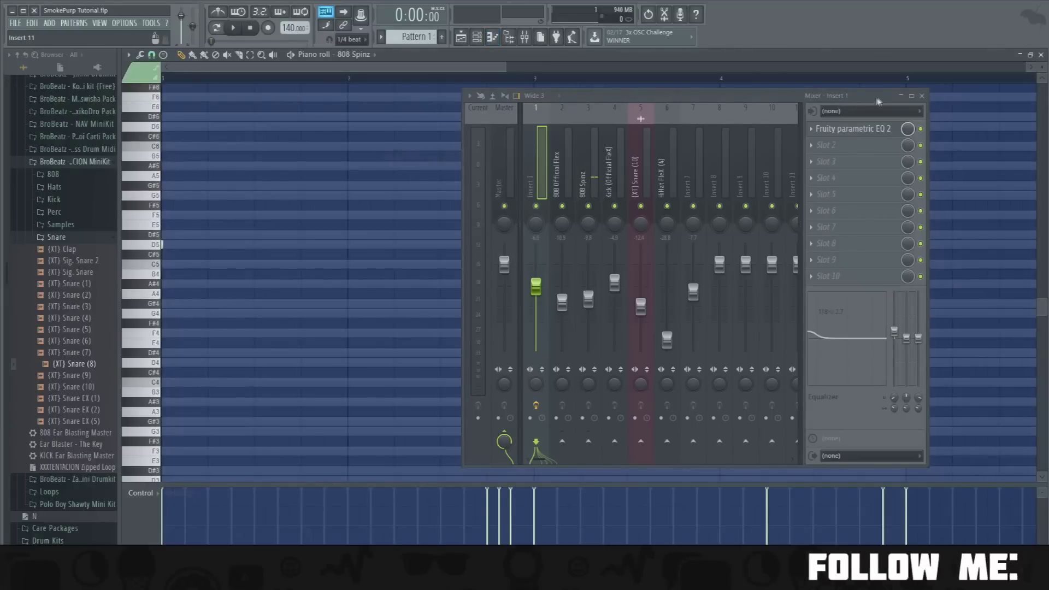
- Turn off the mixer's detached mode and close the mixer
click(469, 95)
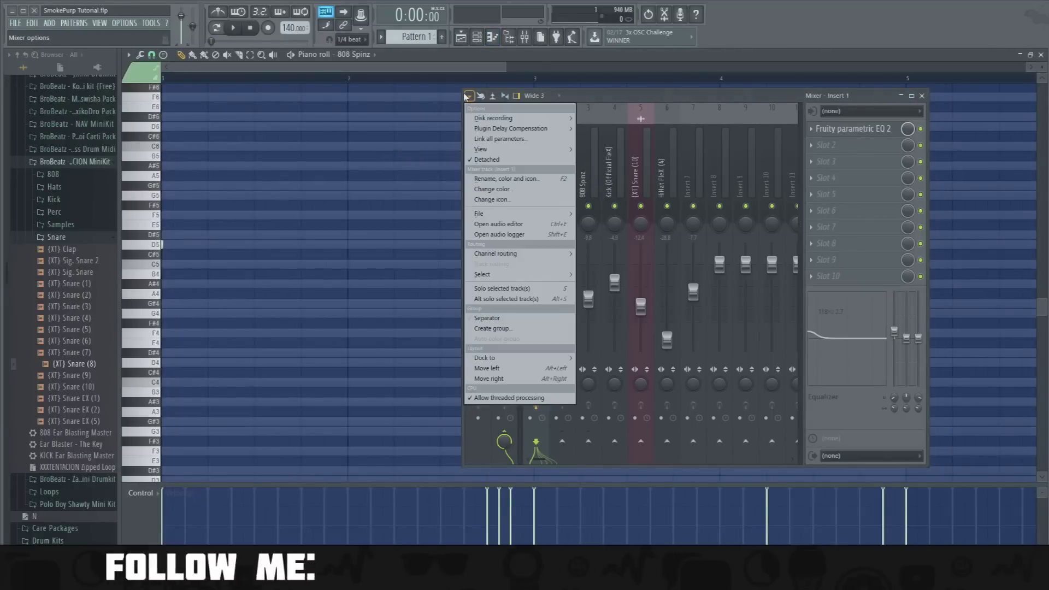
click(484, 160)
click(922, 96)
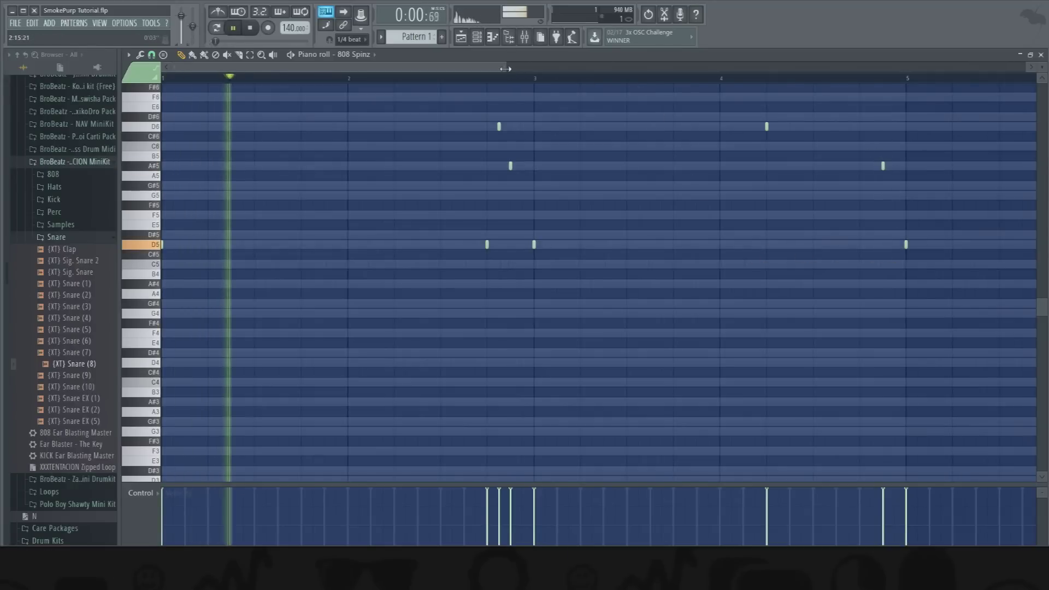
- Vary the remaining 808 Spinz notes: D6 and A#5 in bar 4, F5 in bar 6, and D6 and A#5 near the end of bar 8
drag(514, 70, 861, 67)
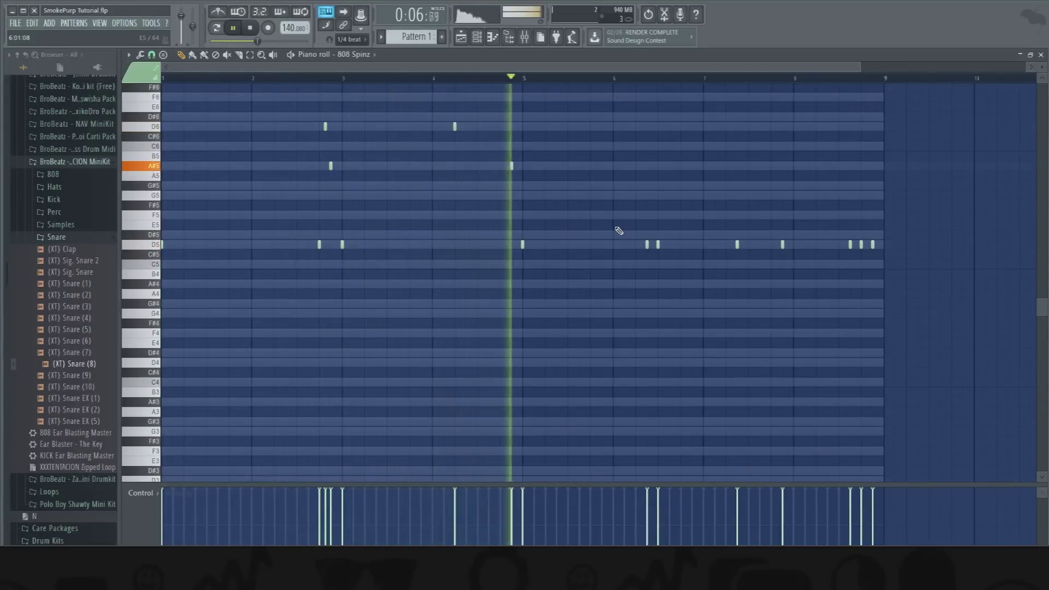
drag(654, 244, 658, 215)
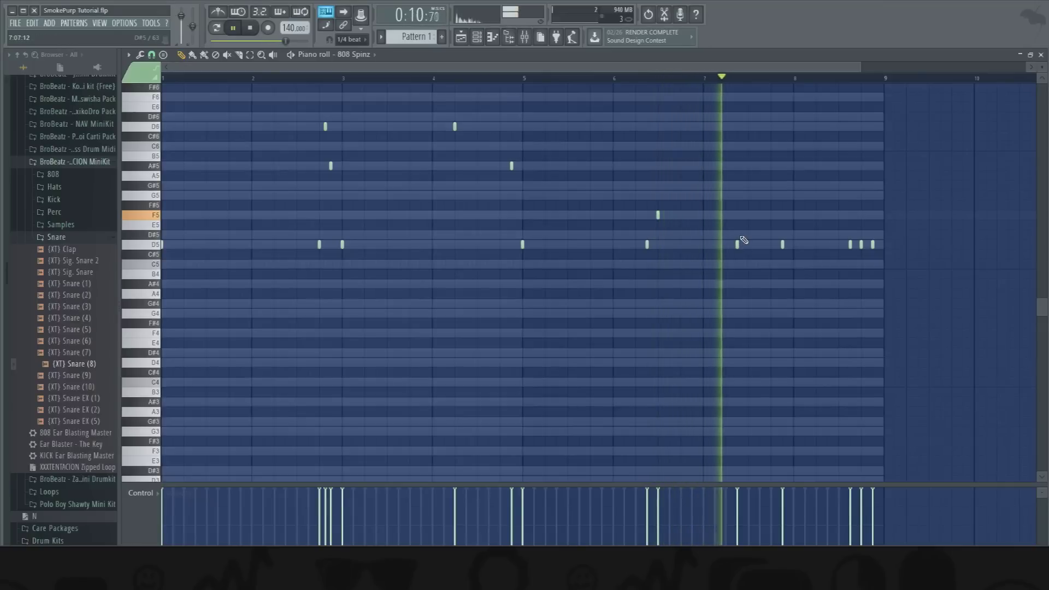
key(space)
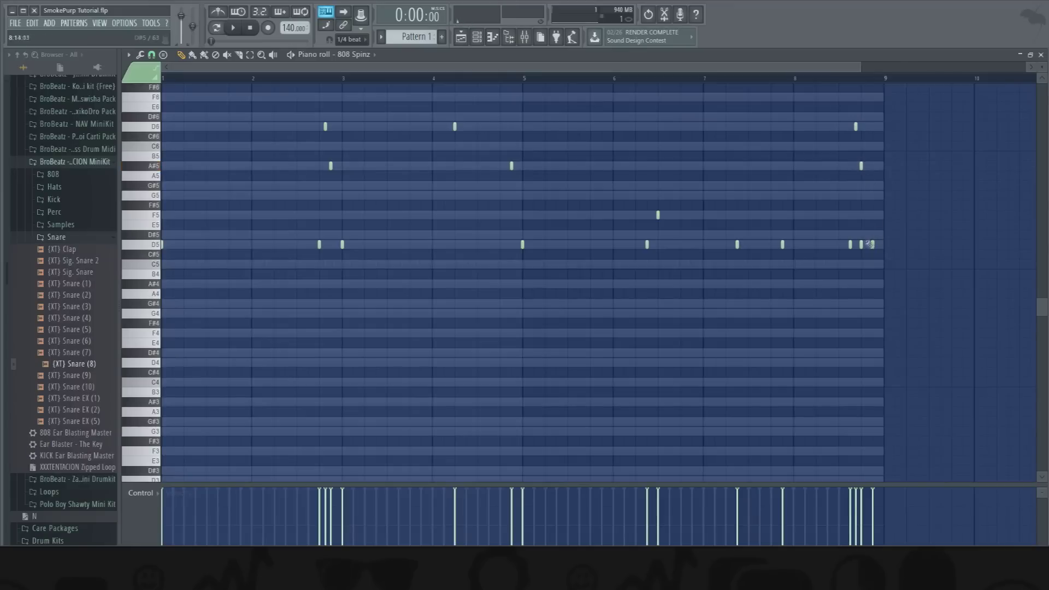
- Copy the 808 Spinz notes, paste them into the Kick (Official FleX) channel, and open the kick's piano roll
click(477, 39)
right_click(363, 159)
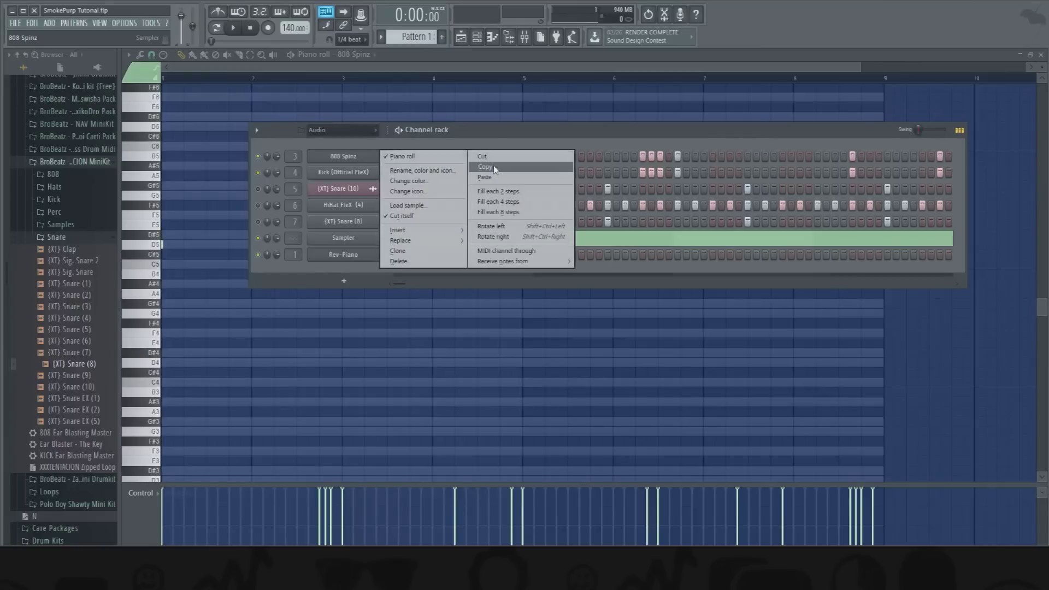
click(494, 167)
right_click(363, 172)
click(485, 194)
right_click(369, 176)
click(403, 175)
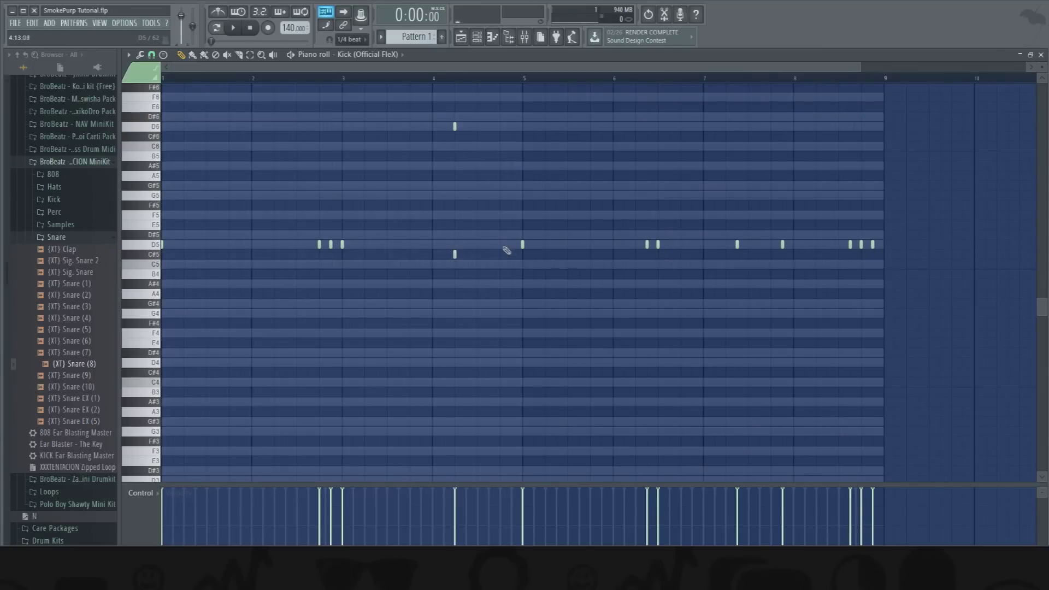
- Bring the pasted higher kick notes into line on D5, and transpose all kick notes down to C5
drag(454, 254, 455, 246)
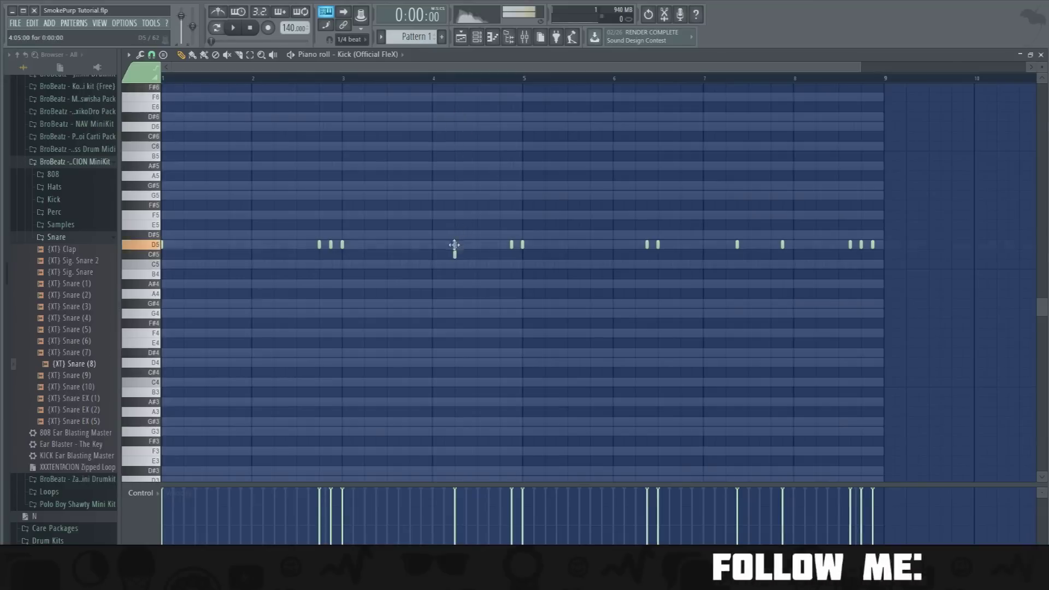
drag(927, 200, 60, 278)
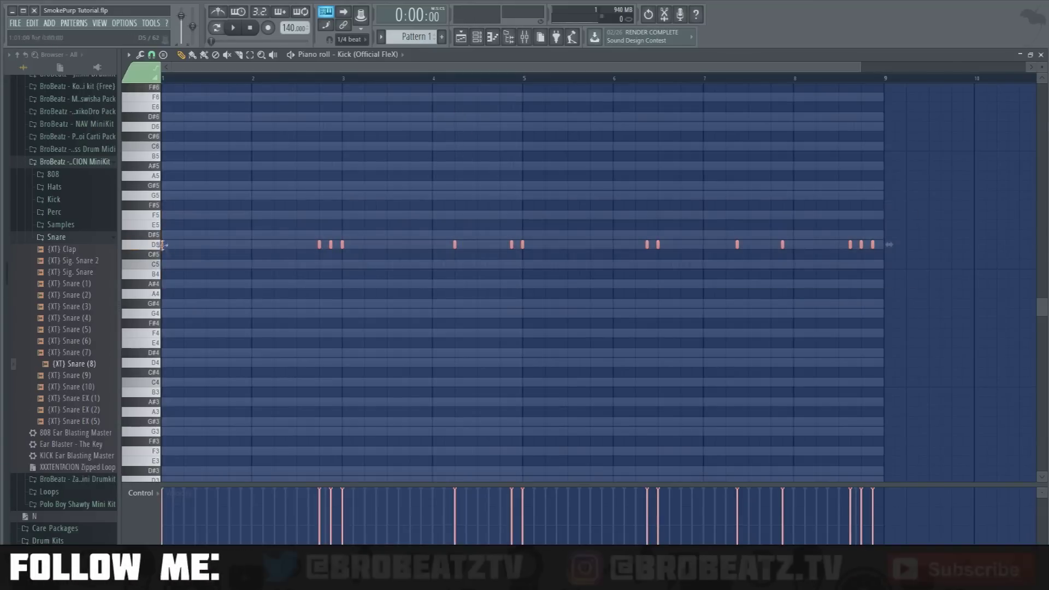
drag(163, 245, 147, 283)
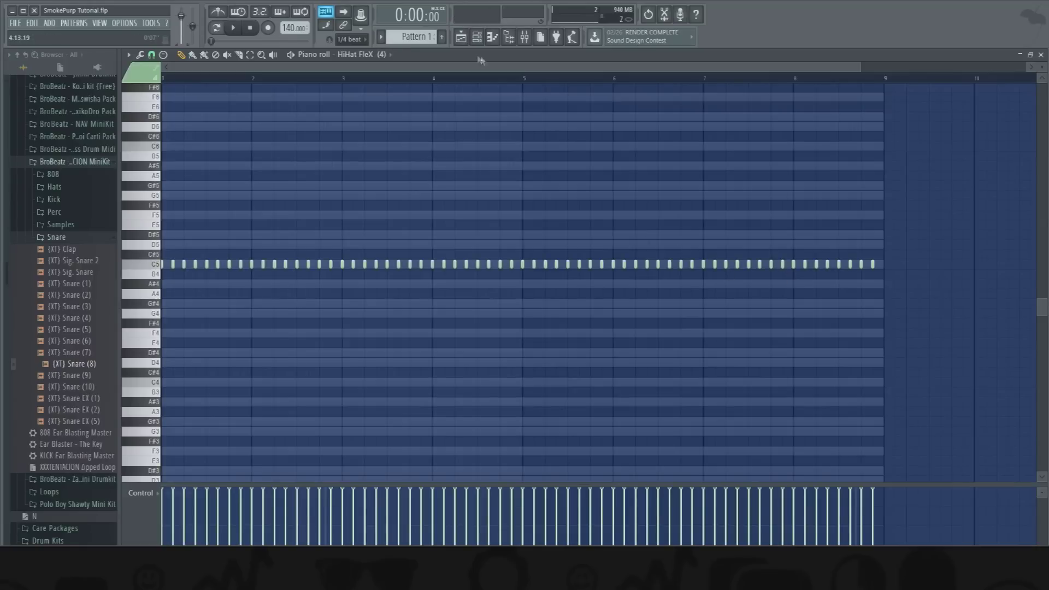
- Play the pattern and add a C5 note at step 15 of bar 6 in the Kick (Official FleX) piano roll
click(477, 37)
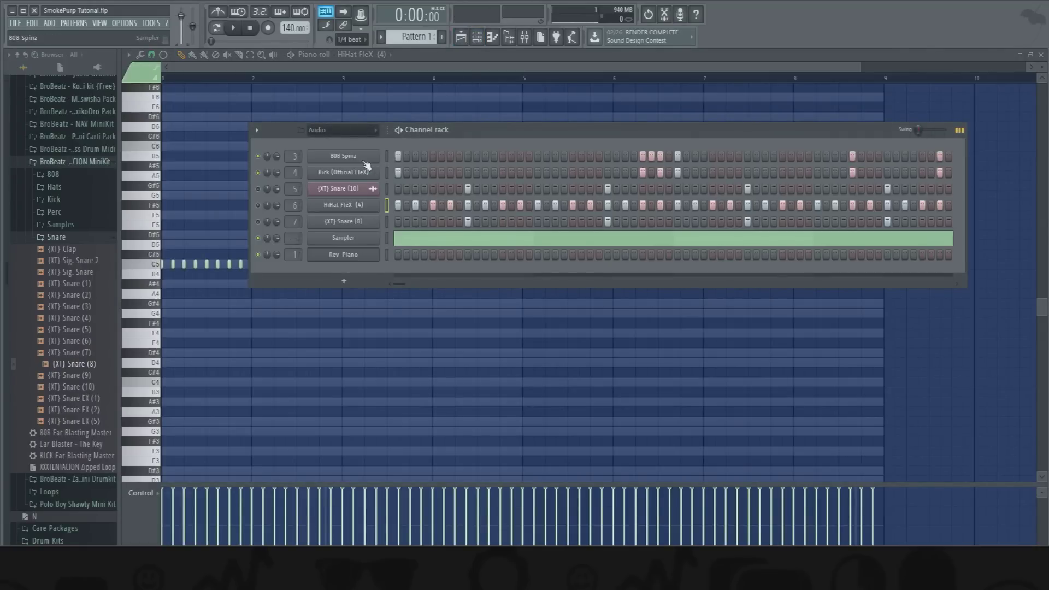
key(space)
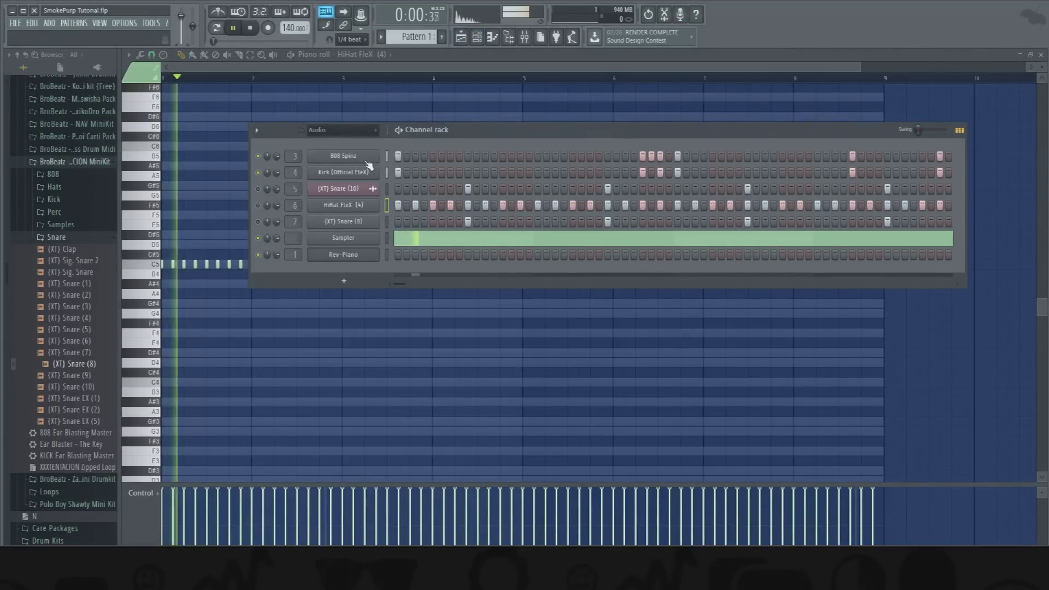
right_click(362, 173)
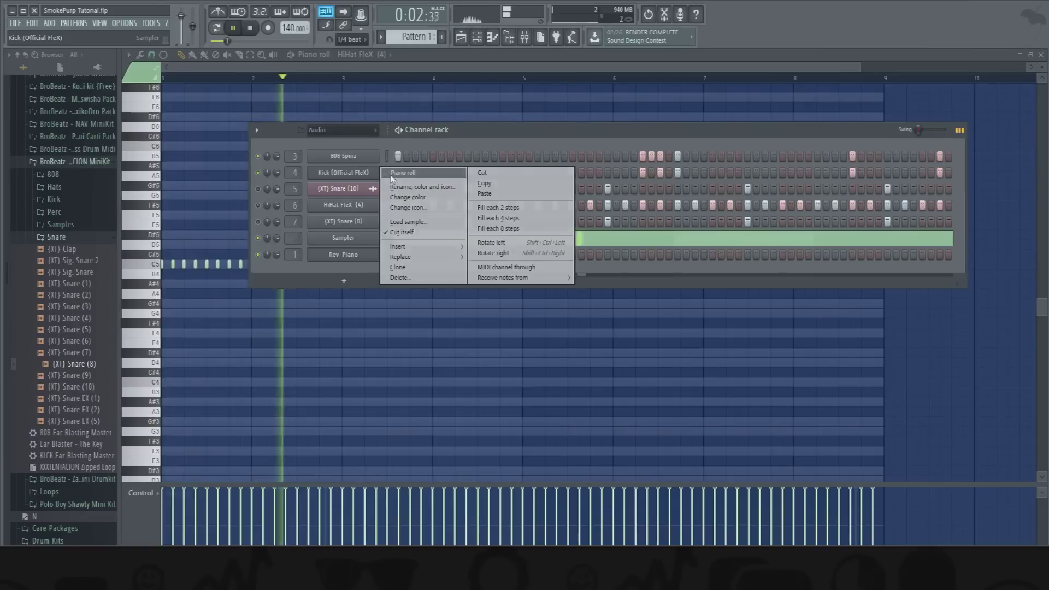
click(403, 173)
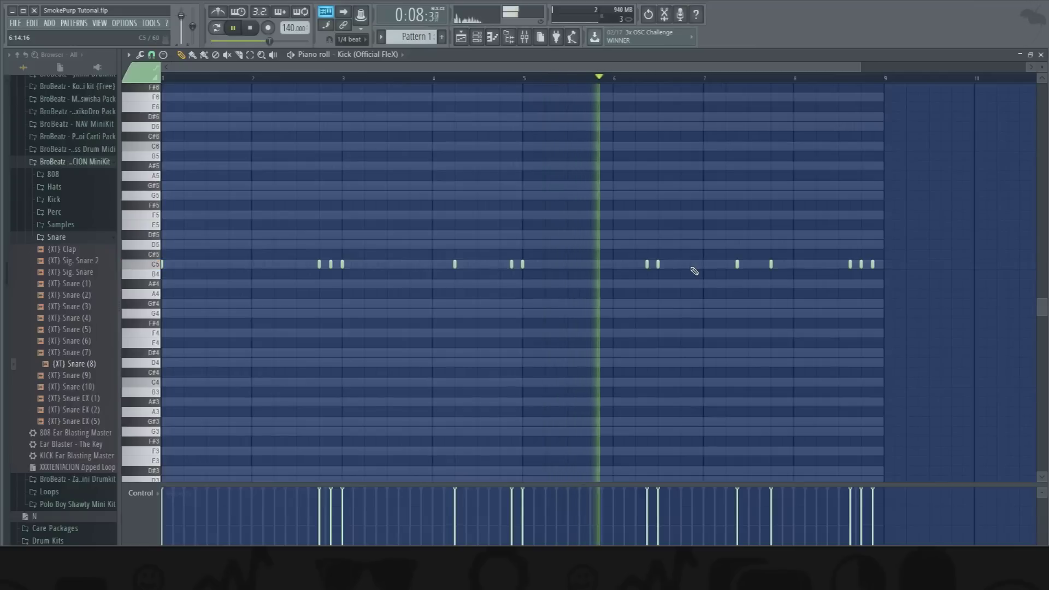
click(691, 264)
key(space)
- Add a matching D5 note at step 15 of bar 6 in the 808 Spinz piano roll and play it back
click(477, 37)
right_click(377, 156)
click(395, 158)
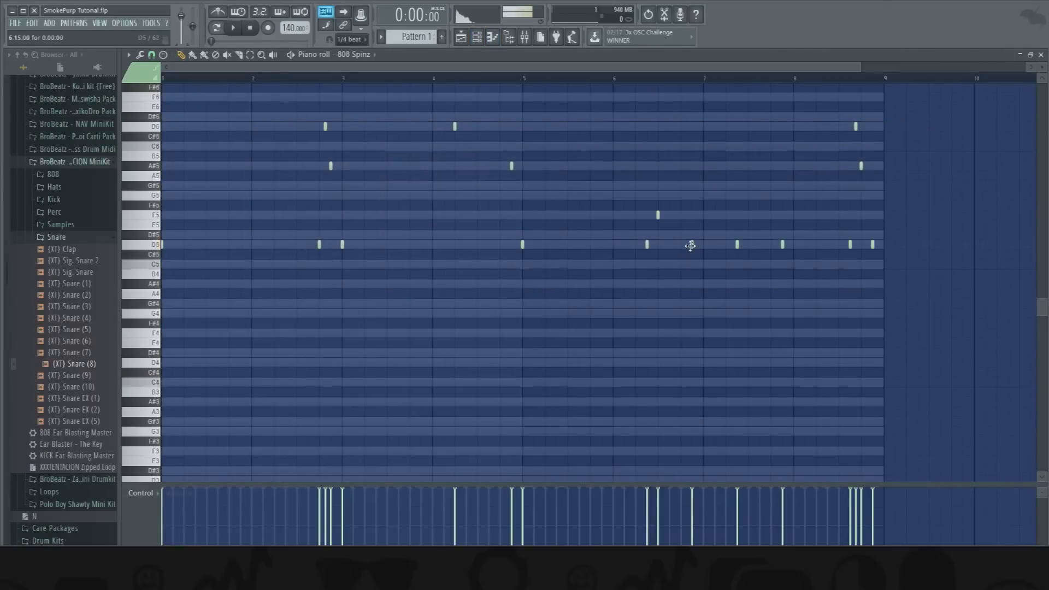
click(462, 78)
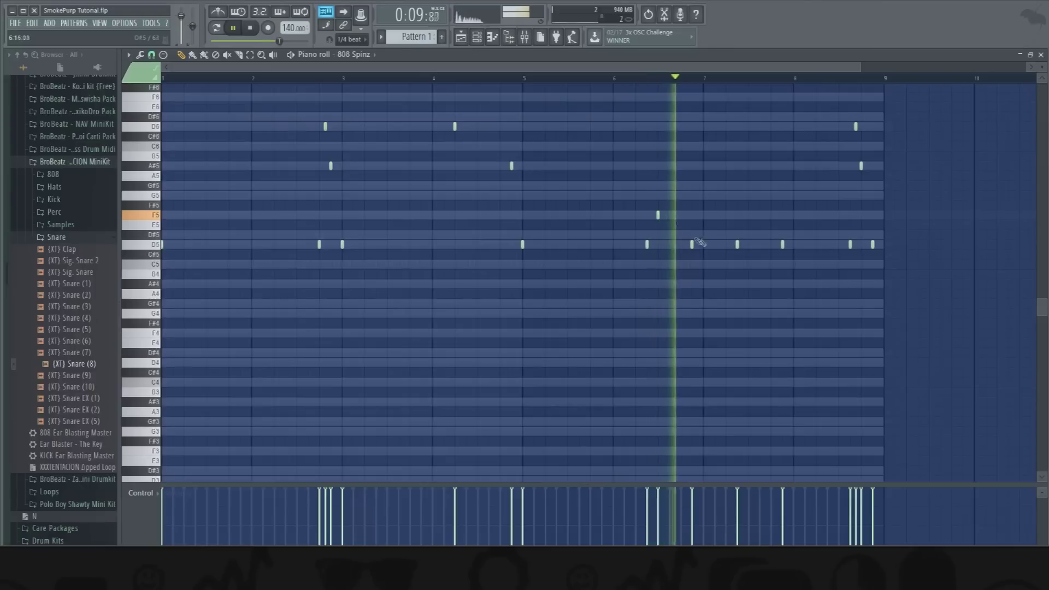
- Shift the first D5 note of bar 7 two steps later in the 808 Spinz part and audition the change
click(749, 247)
right_click(737, 244)
key(space)
key(space)
click(632, 78)
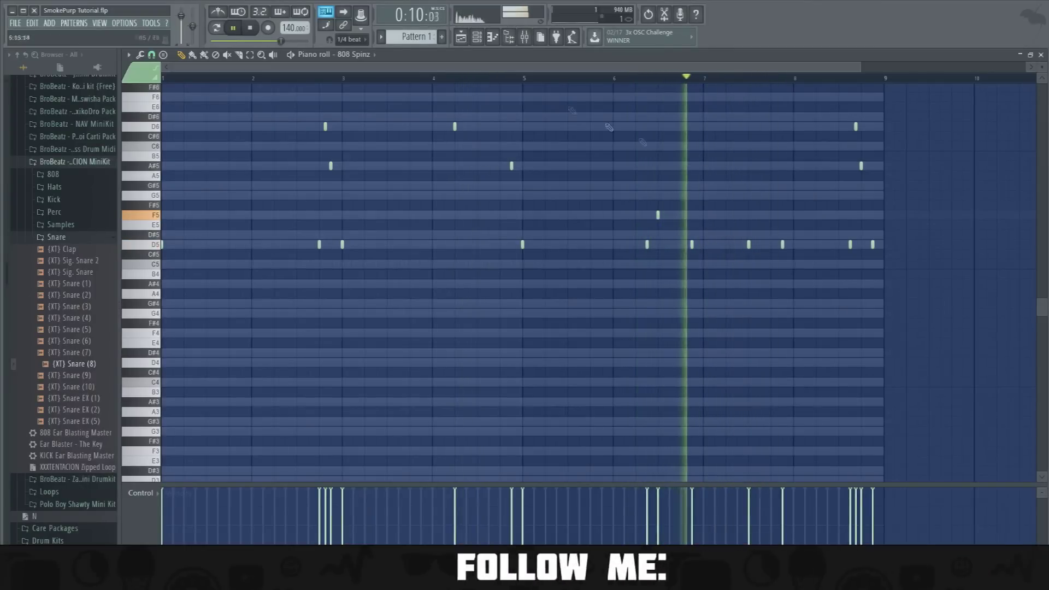
- In the Kick (Official FleX) piano roll, move the first bar 7 note two steps later and re-place the last bar 6 note
key(F6)
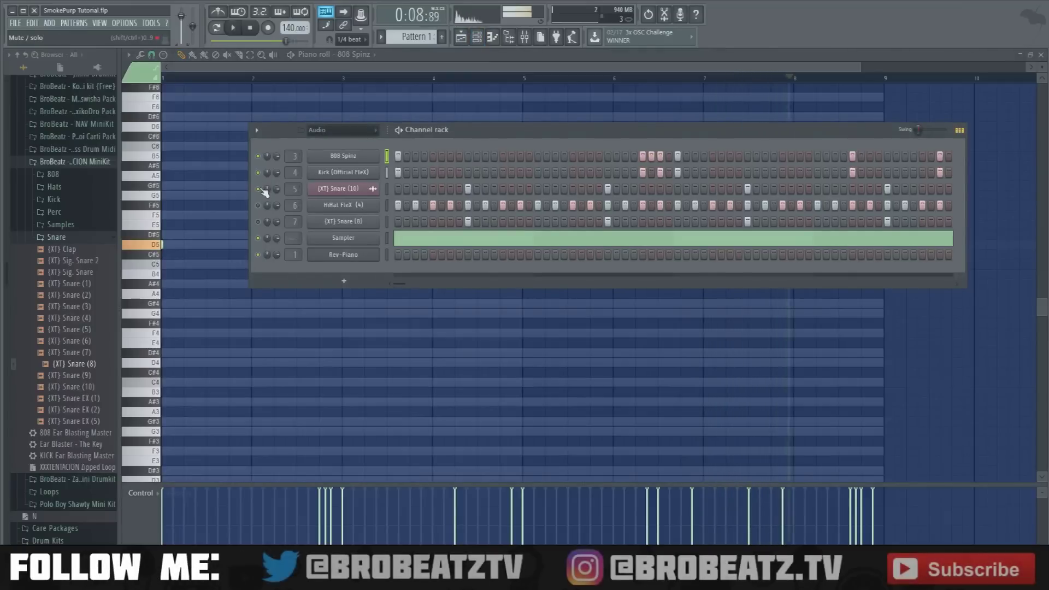
right_click(365, 179)
click(394, 180)
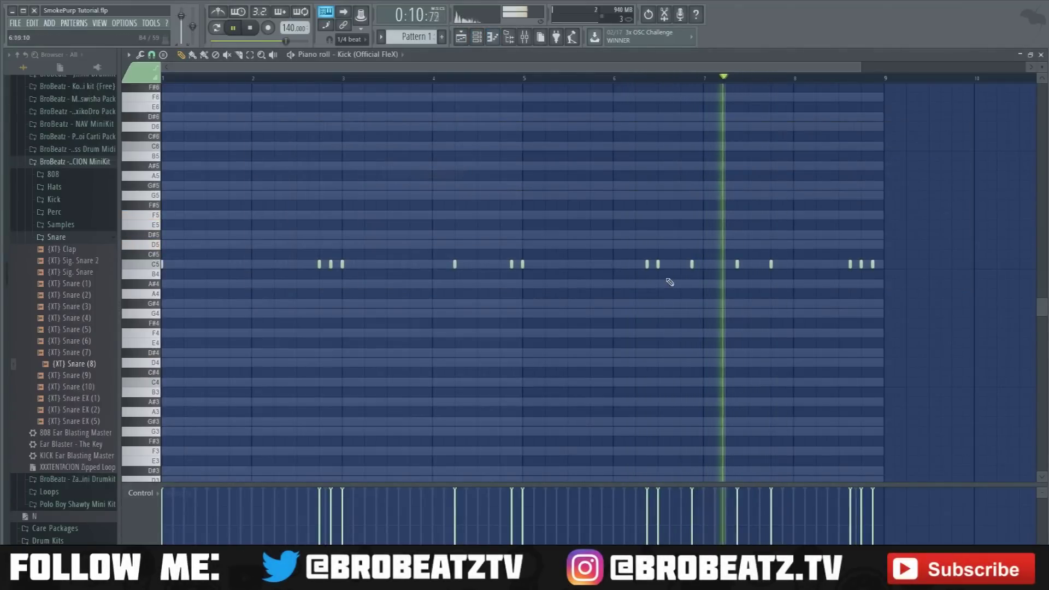
key(space)
right_click(737, 265)
right_click(692, 266)
click(687, 264)
click(749, 265)
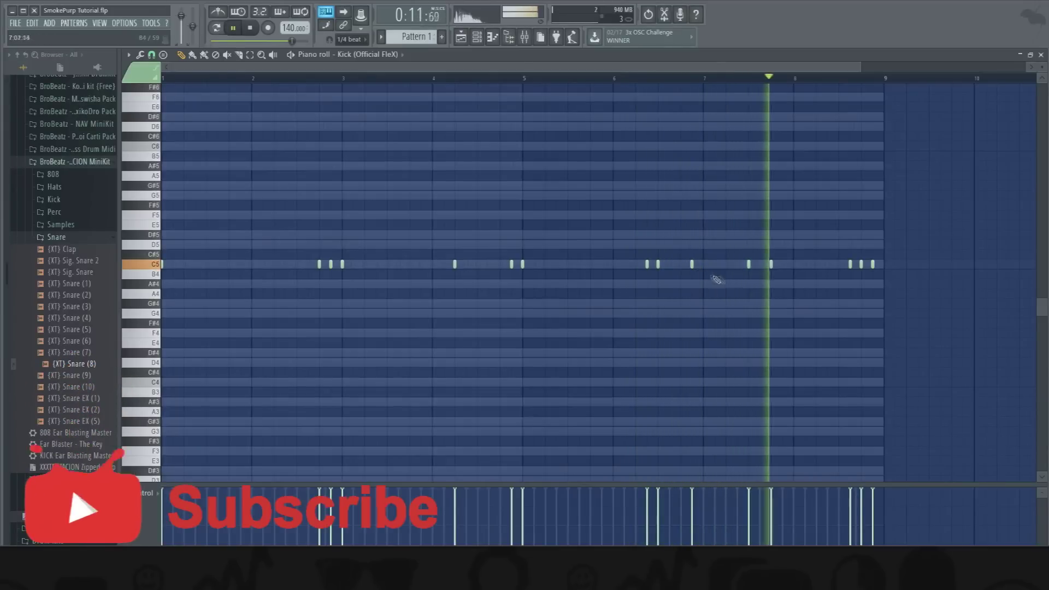
- Move the second kick note of bar 7 two steps later to match the 808, and play the pattern
click(783, 265)
right_click(771, 264)
key(space)
key(space)
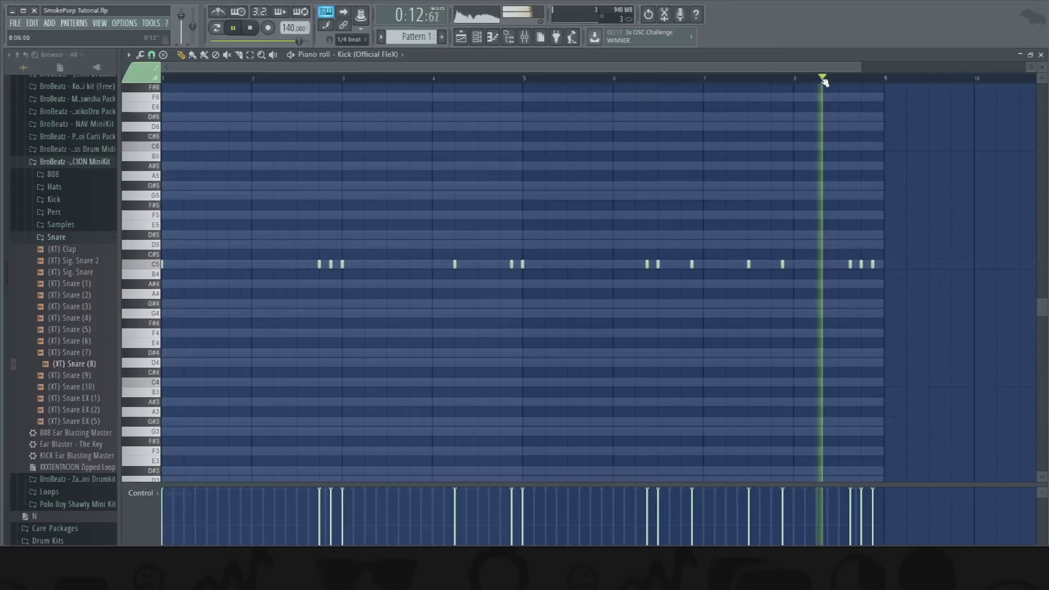
- Play the pattern and add a kick note at step 13 of bar 3 in the Kick (Official FleX) piano roll
click(476, 37)
click(476, 37)
click(476, 39)
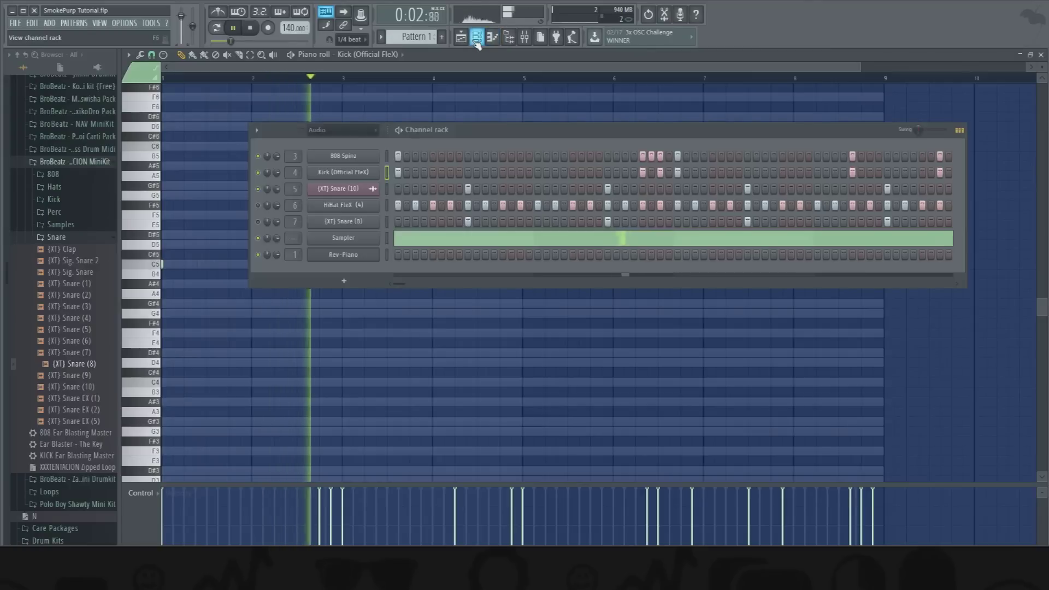
key(F6)
key(space)
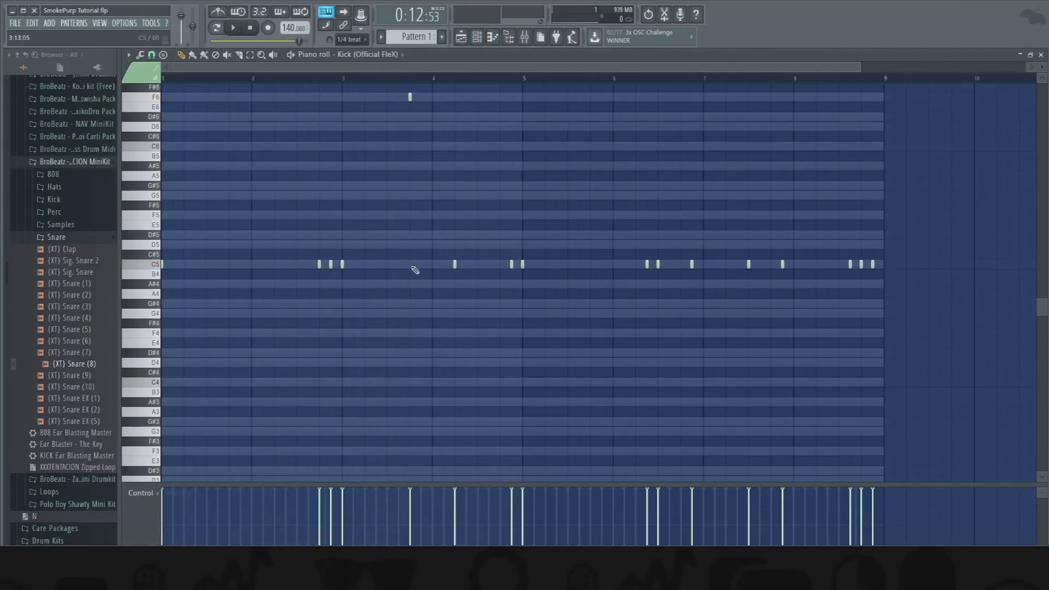
- Add a matching G6 note at step 13 of bar 3 in the 808 Spinz piano roll and audition it with the beat
click(476, 37)
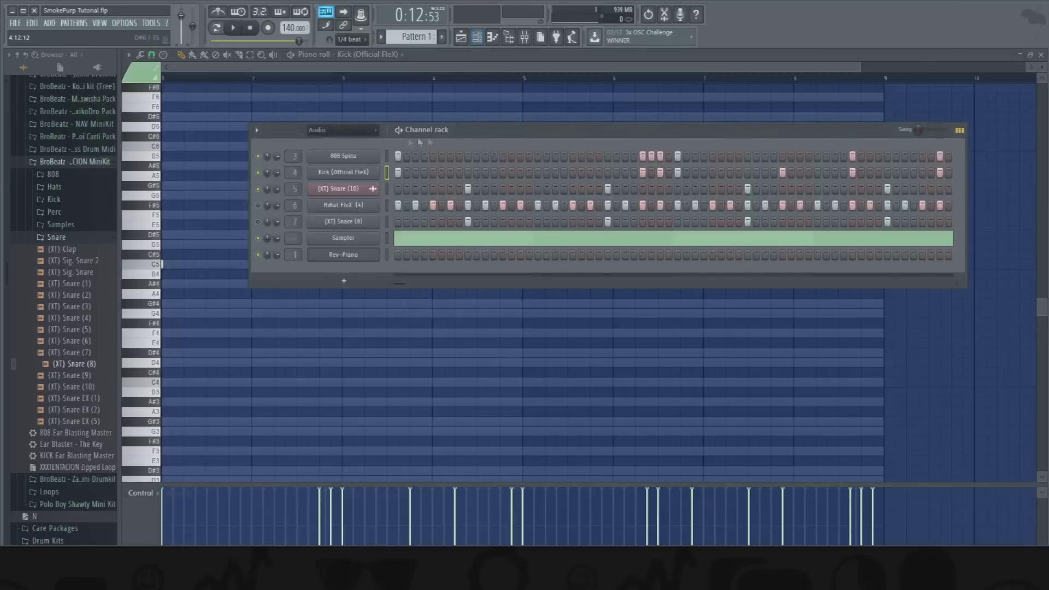
right_click(376, 156)
click(393, 156)
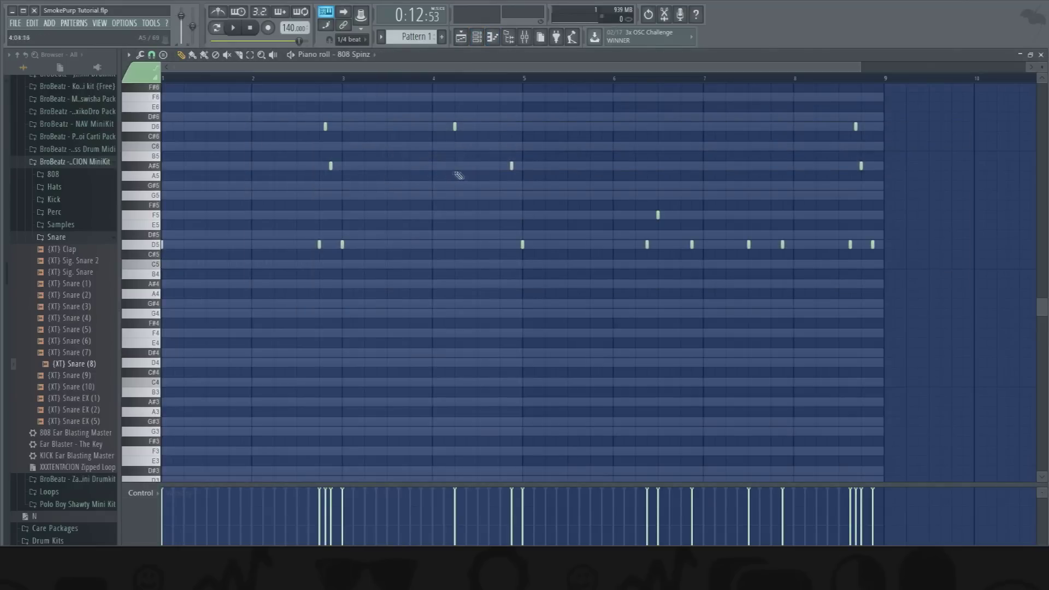
scroll(454, 175, up, 2)
key(space)
click(430, 79)
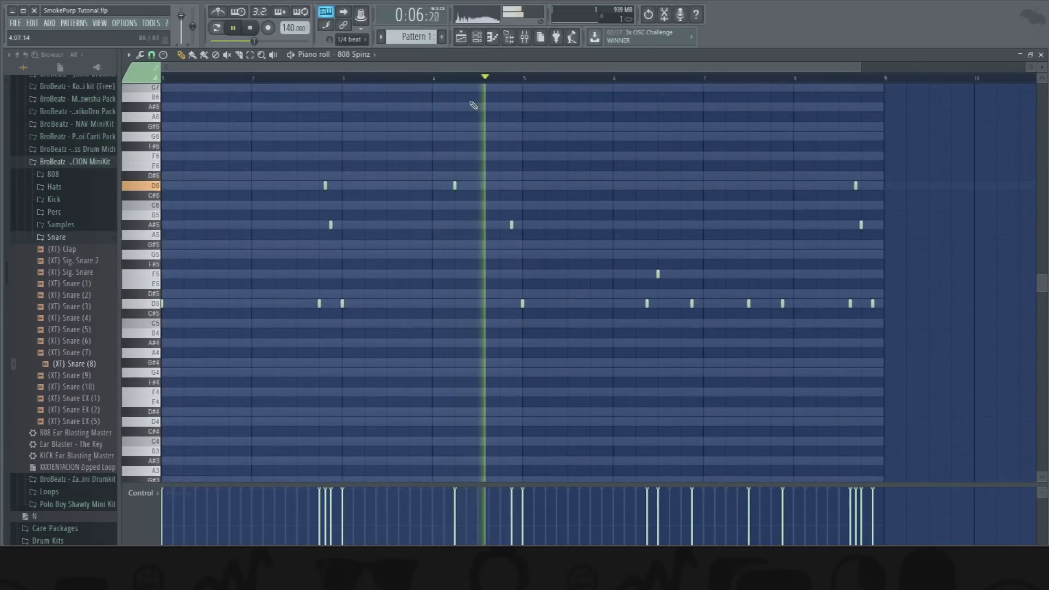
click(381, 80)
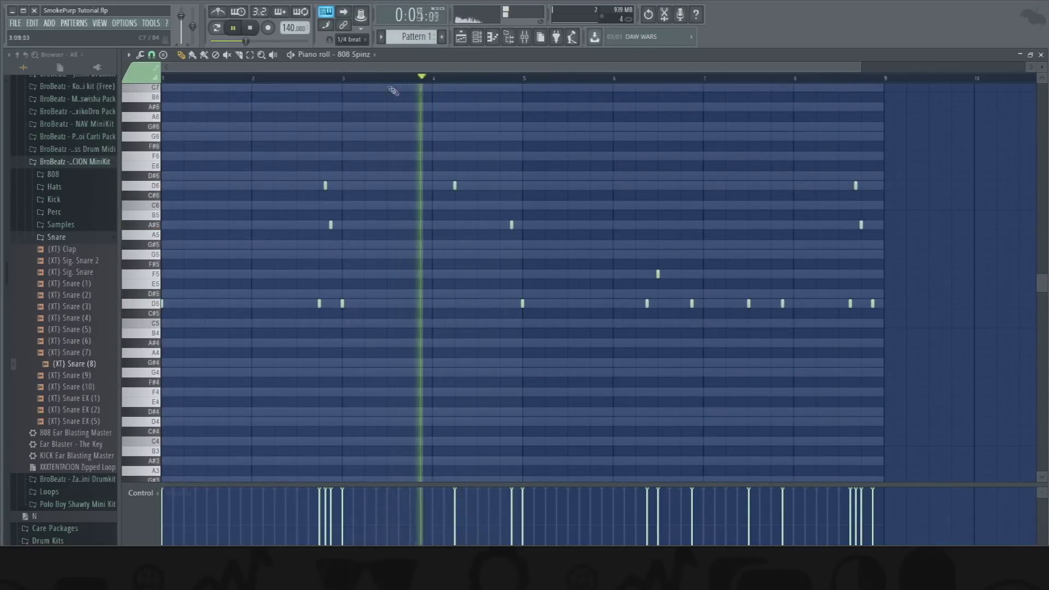
click(410, 136)
right_click(410, 107)
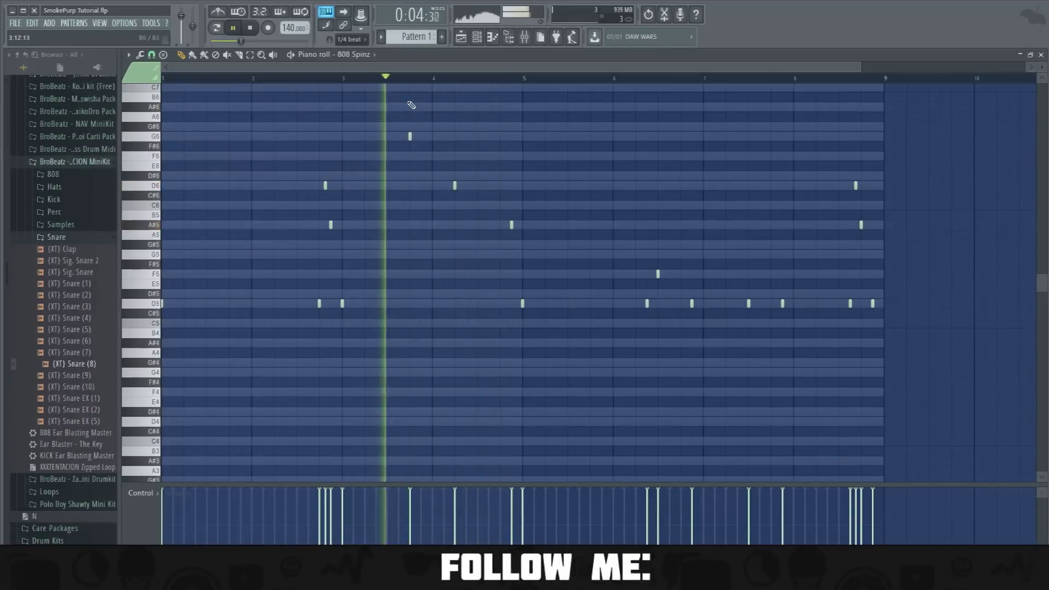
click(297, 79)
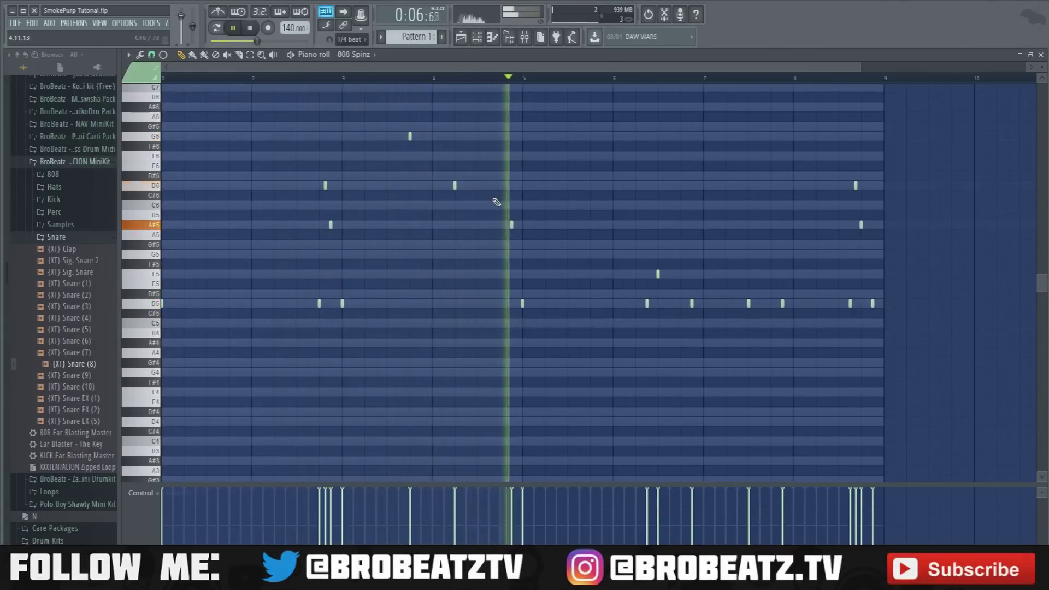
key(space)
- Look at the sampler settings of the HiHat FleX (4) channel, leaving its sample window closed again
click(478, 40)
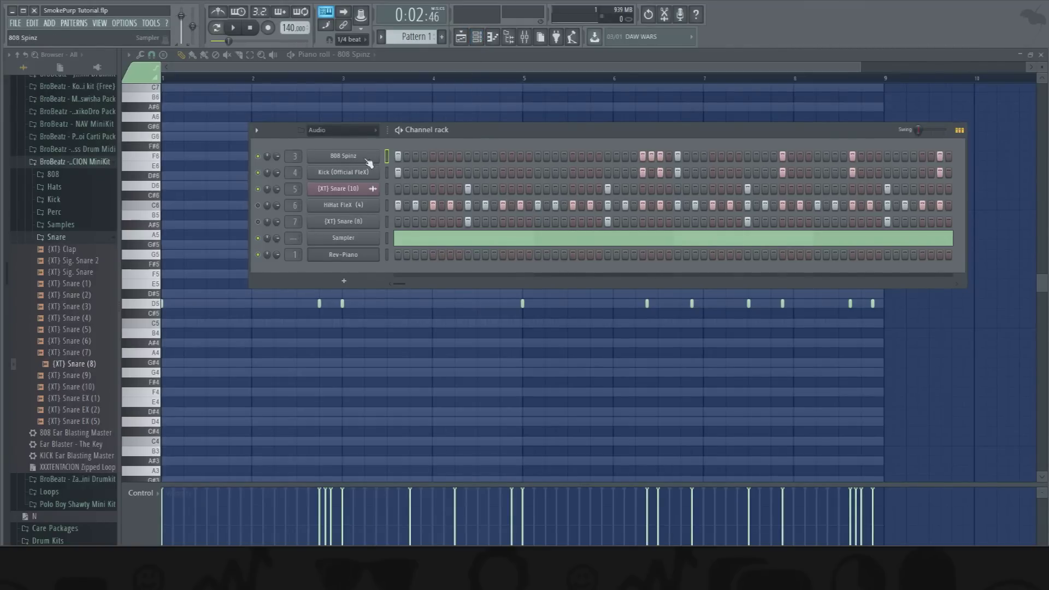
key(F6)
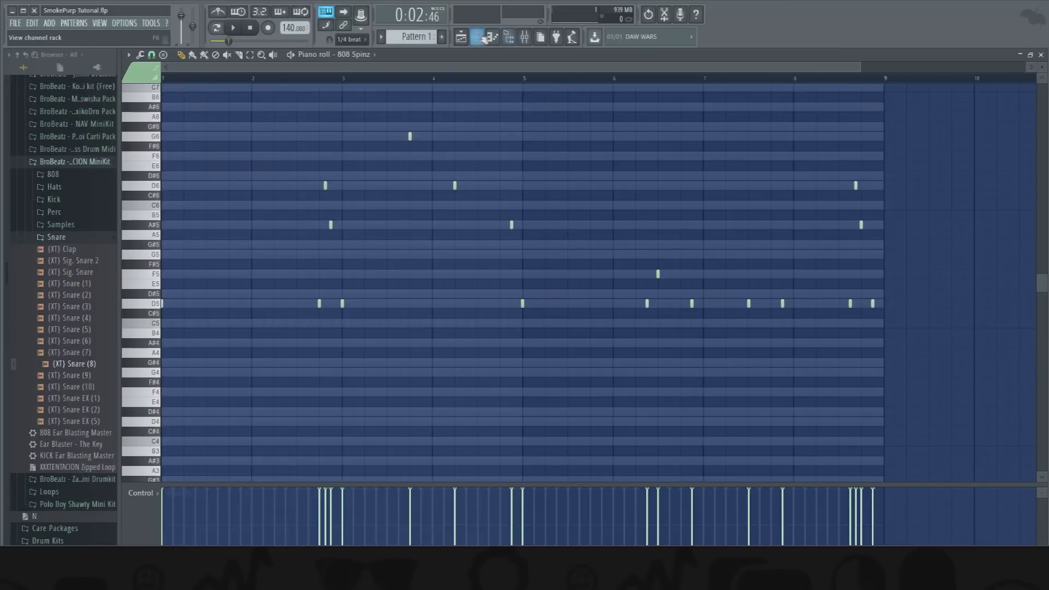
click(480, 37)
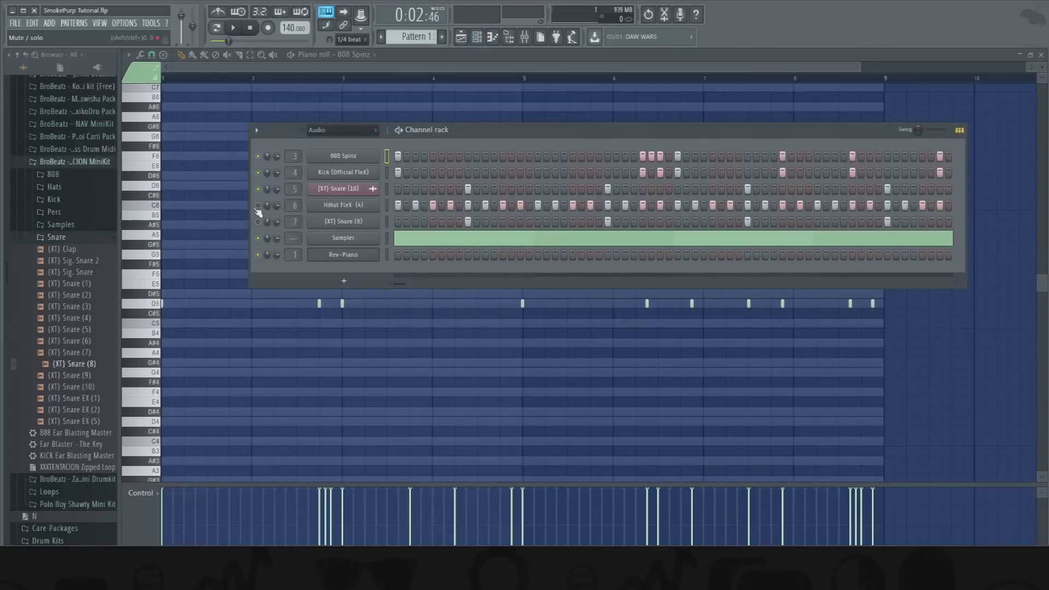
click(343, 207)
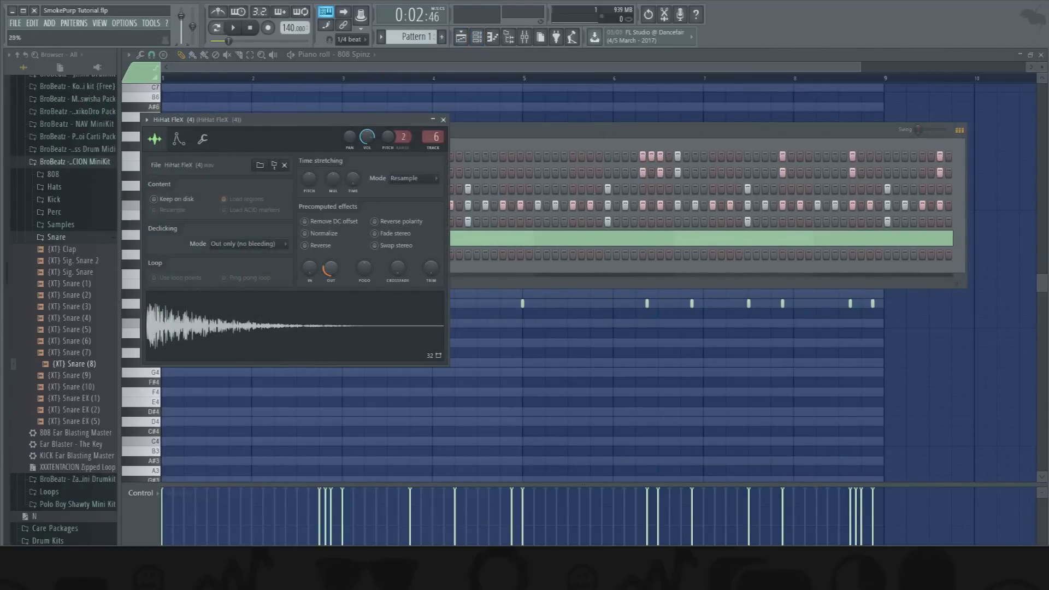
click(443, 120)
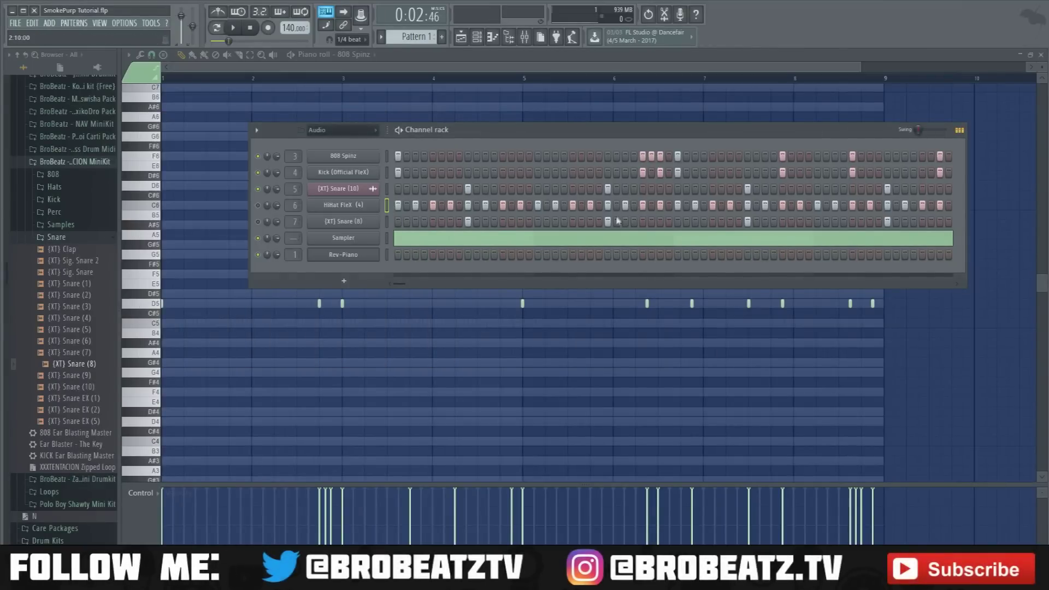
- In the HiHat FleX (4) piano roll, lengthen the notes at steps 13 and 15 of bar 2 to one step and set snap to 1/6 beat
right_click(340, 207)
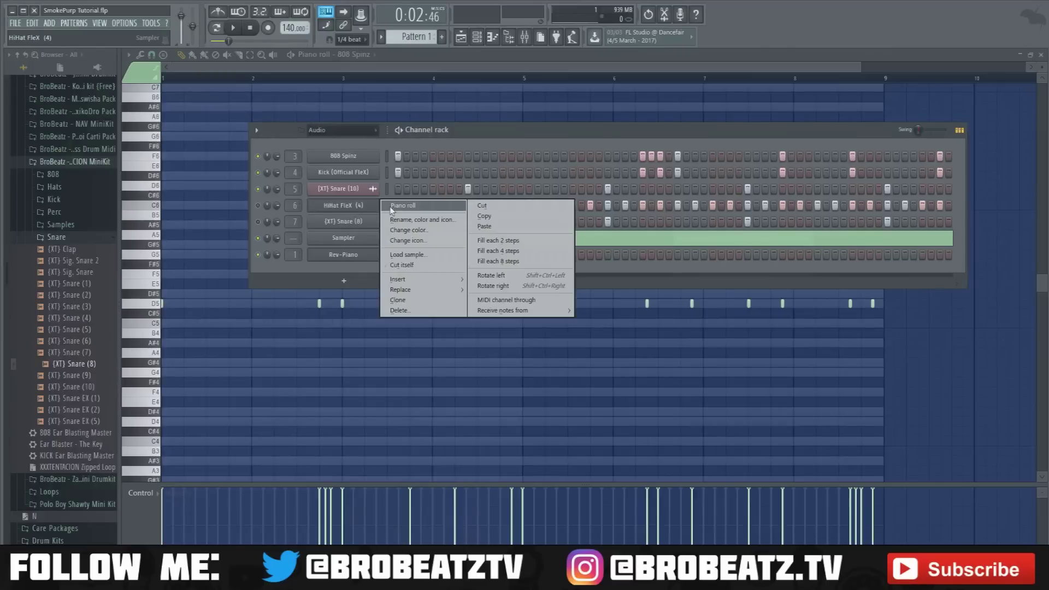
click(404, 206)
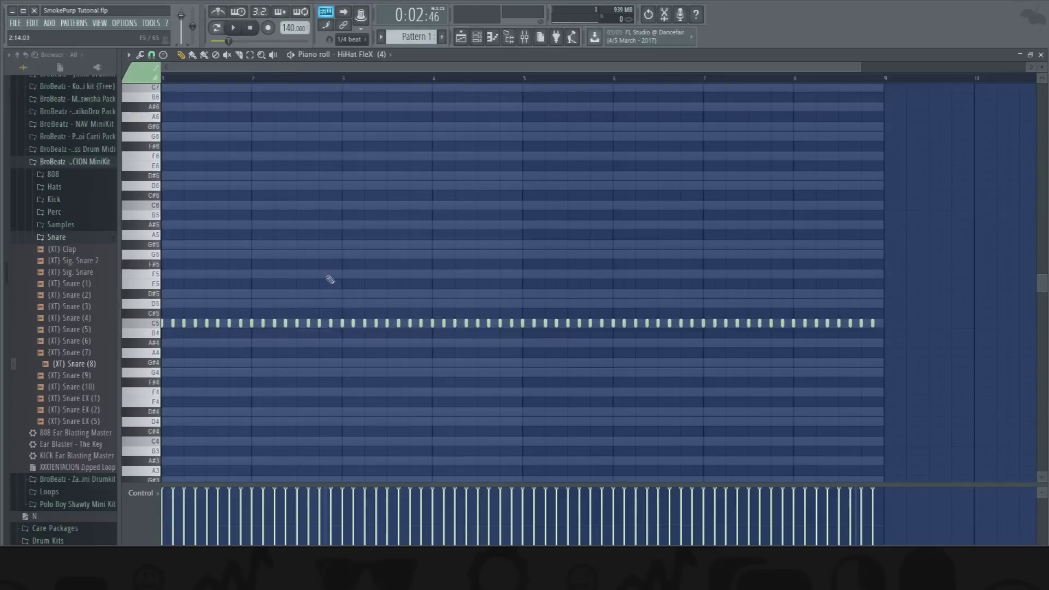
key(space)
scroll(329, 85, up, 3)
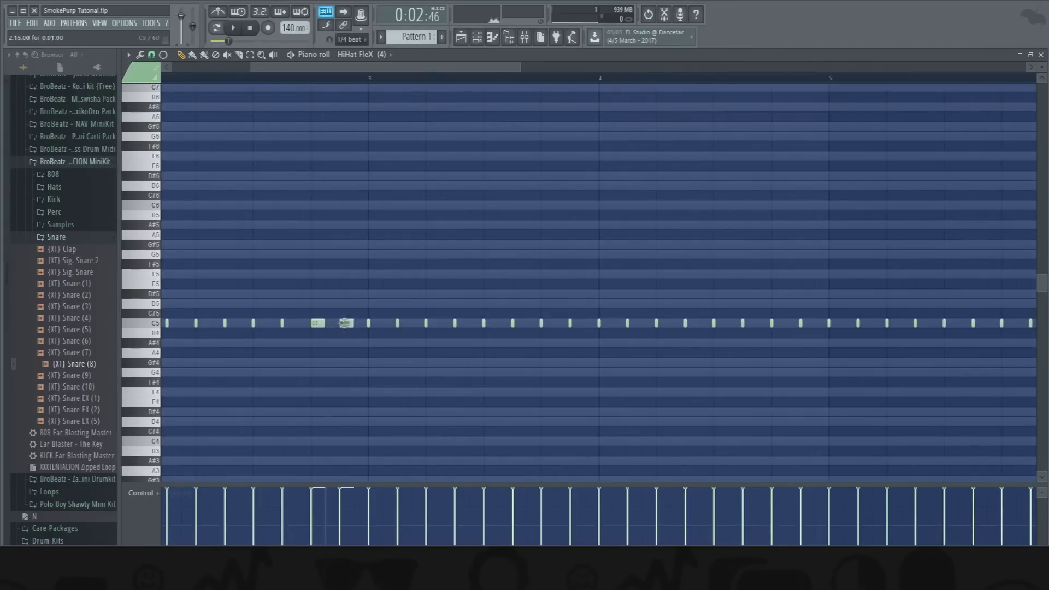
click(151, 54)
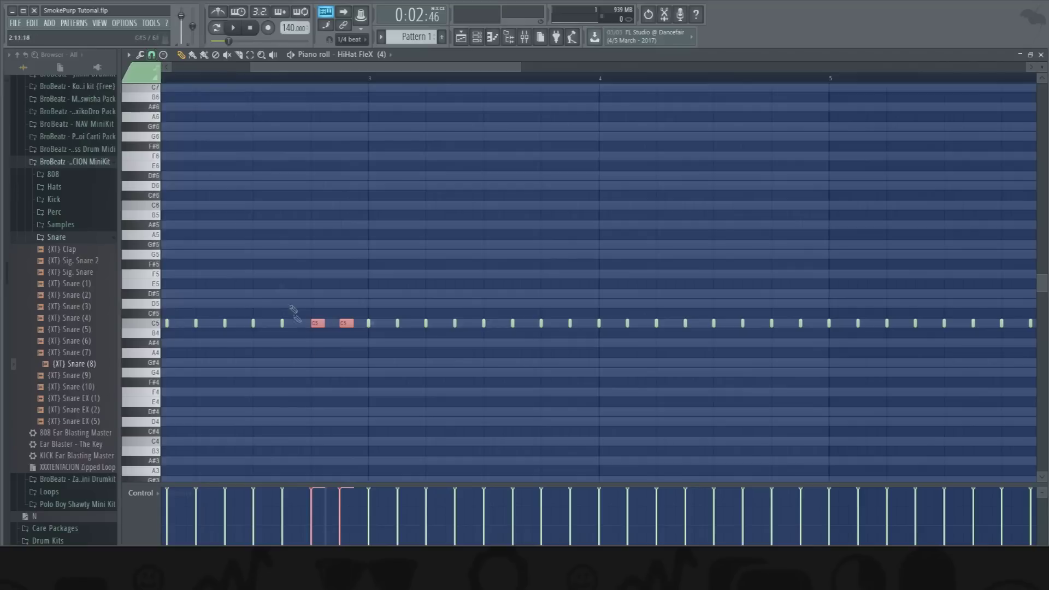
click(151, 56)
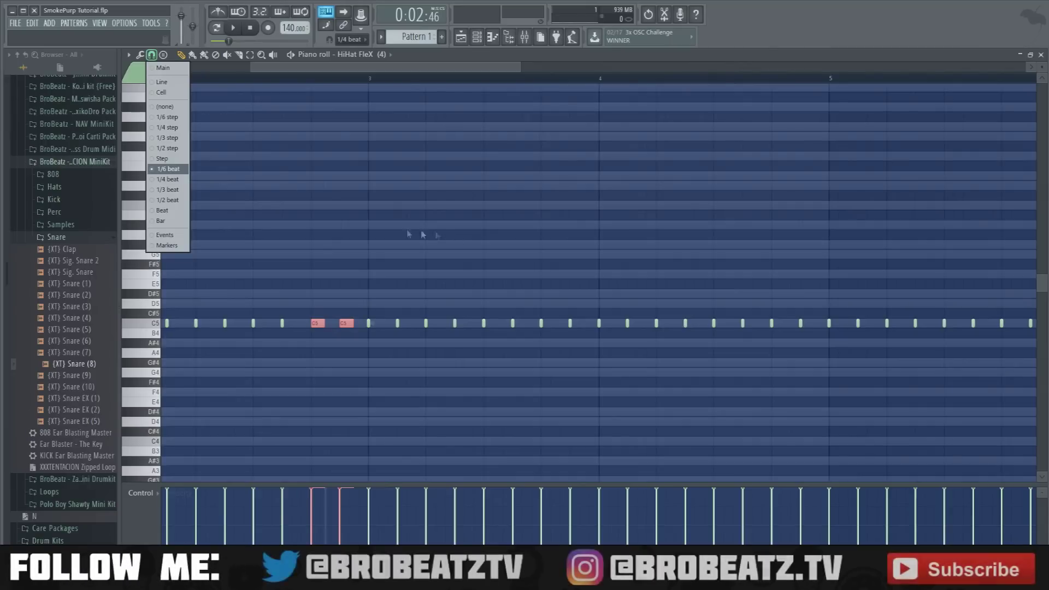
click(314, 179)
- Try chopping the two one-step hi-hat notes at the end of bar 2 into 1/6-beat pieces
drag(340, 334, 363, 336)
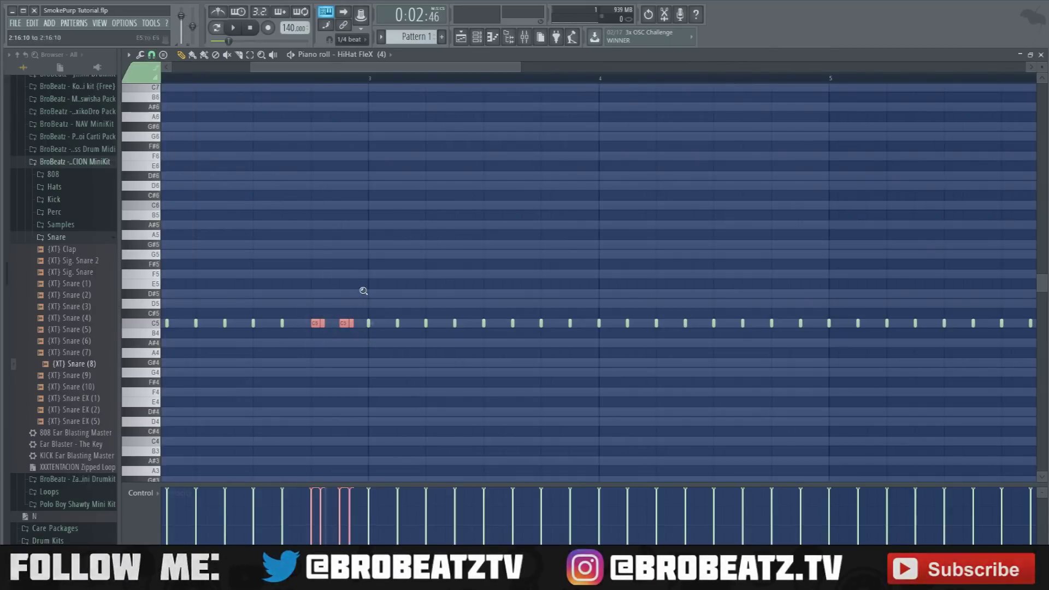
ctrl+right_click(364, 292)
scroll(361, 84, up, 1)
scroll(363, 88, up, 3)
right_click(353, 316)
right_click(353, 284)
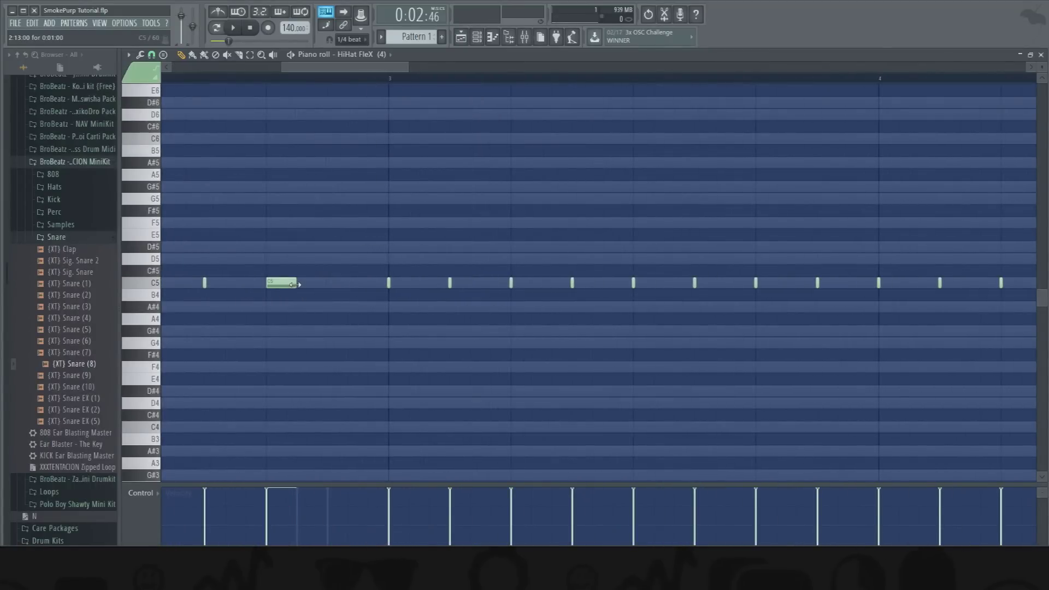
- Try lengthening the hi-hat notes at steps 13 and 15 of bar 2 to 1:16
drag(335, 253, 281, 305)
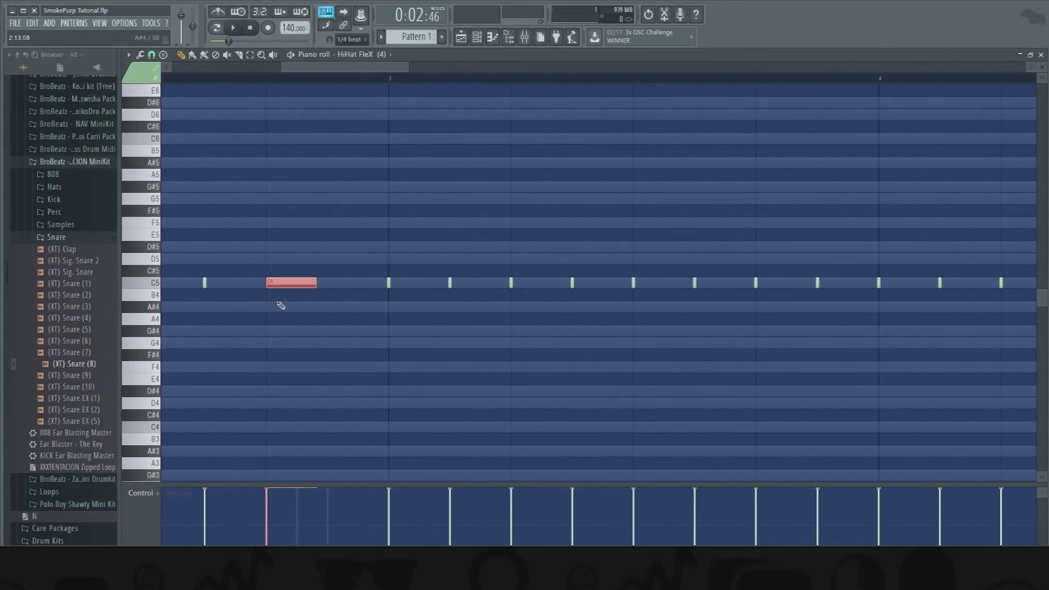
drag(347, 284, 342, 284)
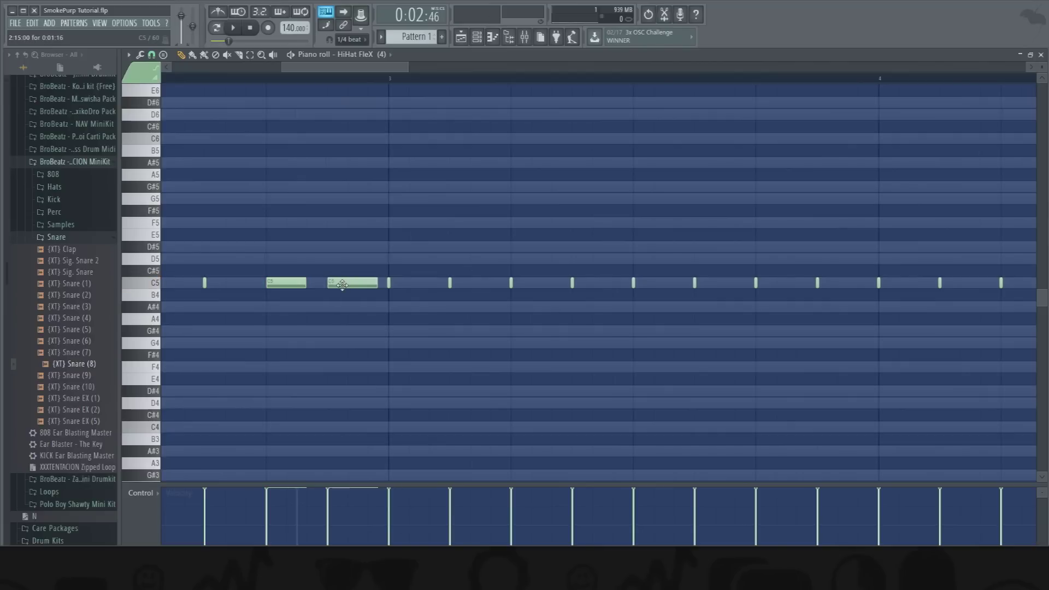
drag(393, 253, 313, 294)
right_click(362, 259)
right_click(355, 283)
right_click(286, 285)
- Fill steps 13 and 15 of bar 2 with two-step hi-hat notes and chop them into six 1/6-beat notes
click(266, 281)
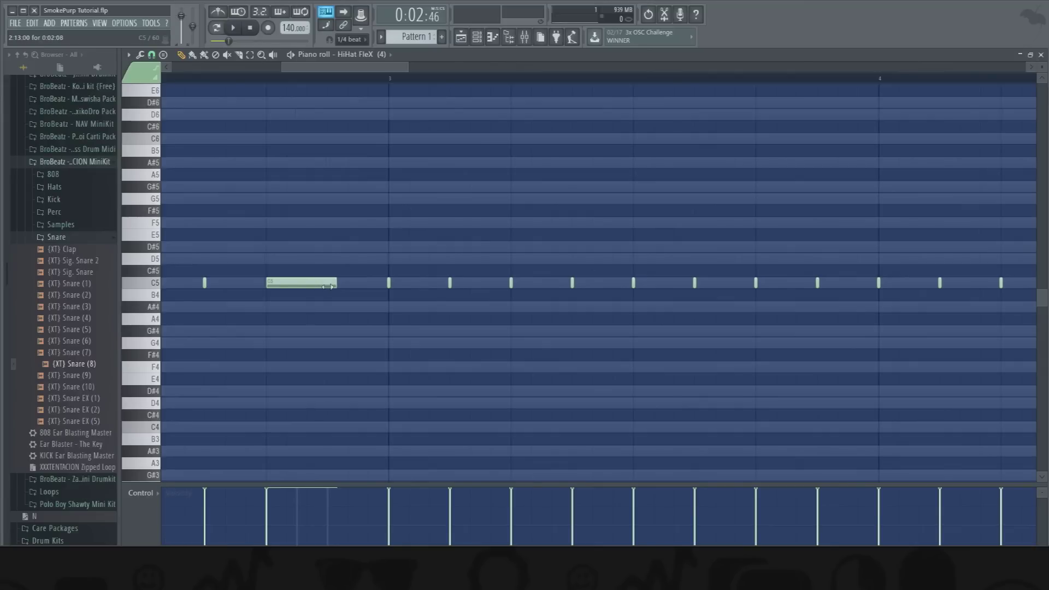
drag(337, 261, 294, 309)
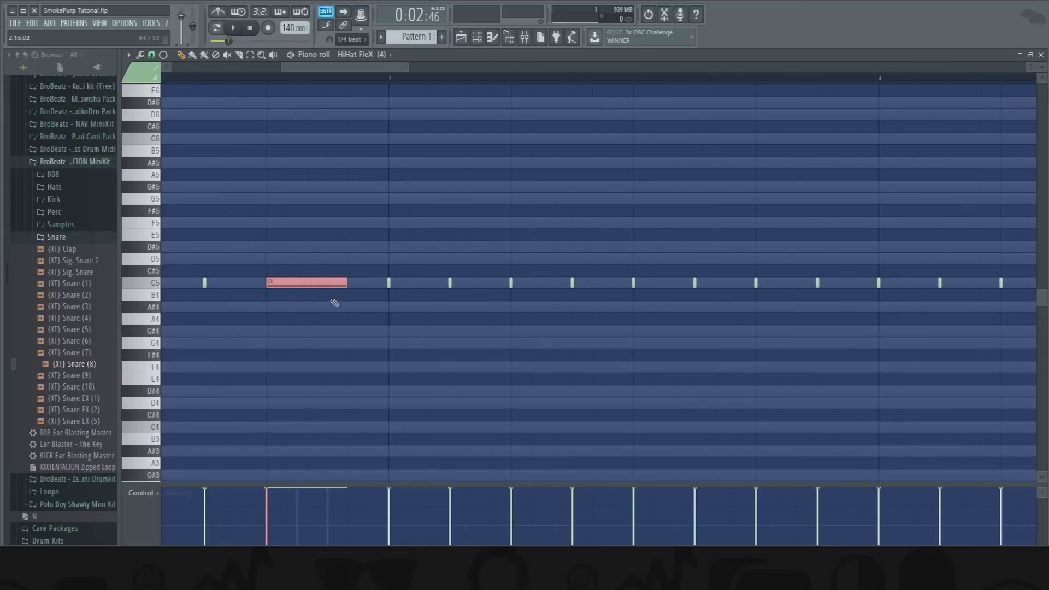
ctrl+click(332, 300)
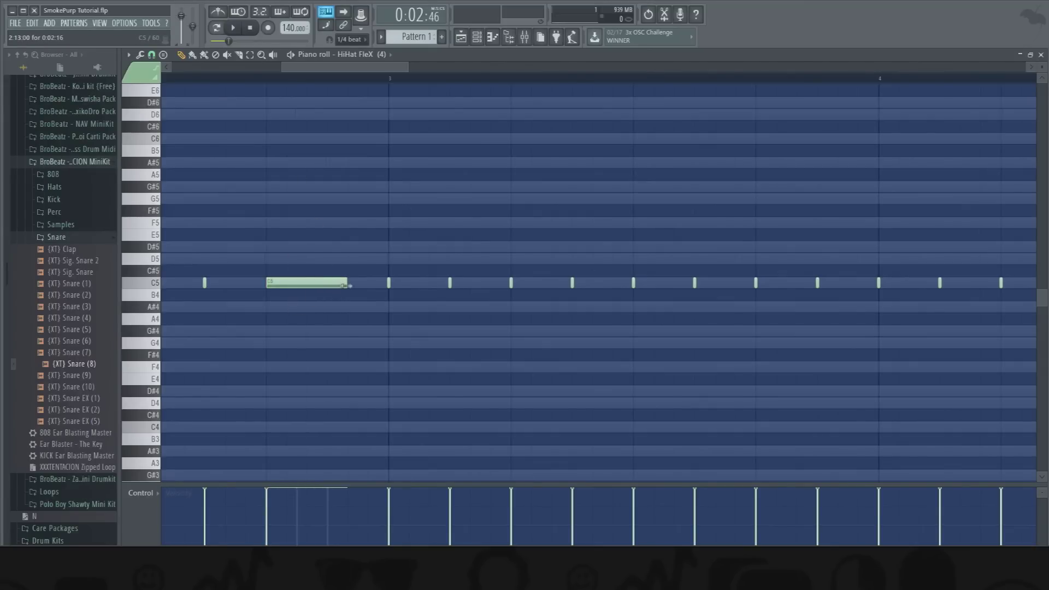
click(335, 287)
drag(354, 253, 292, 312)
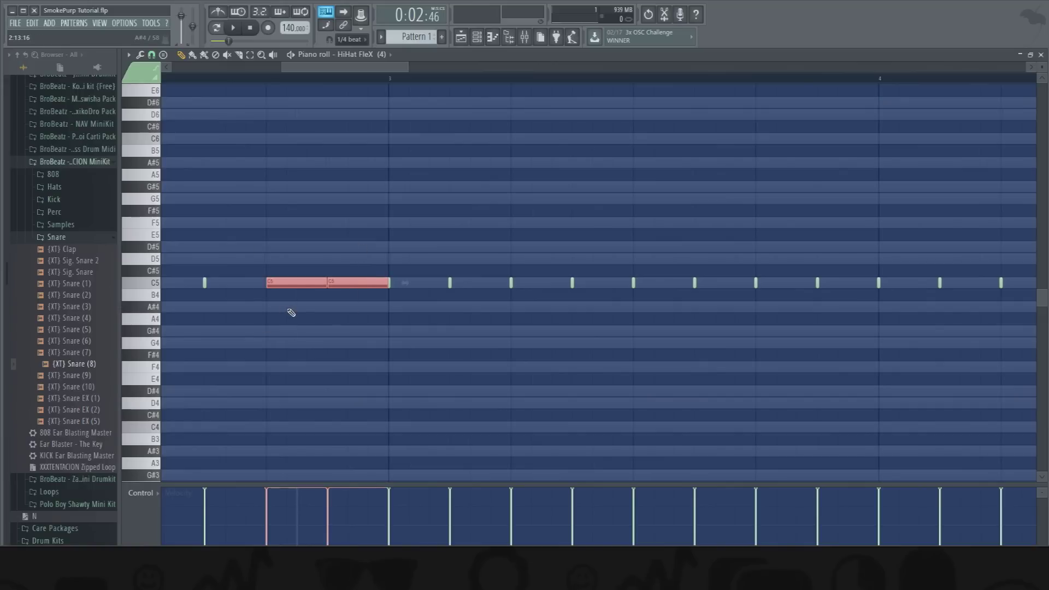
ctrl+click(335, 333)
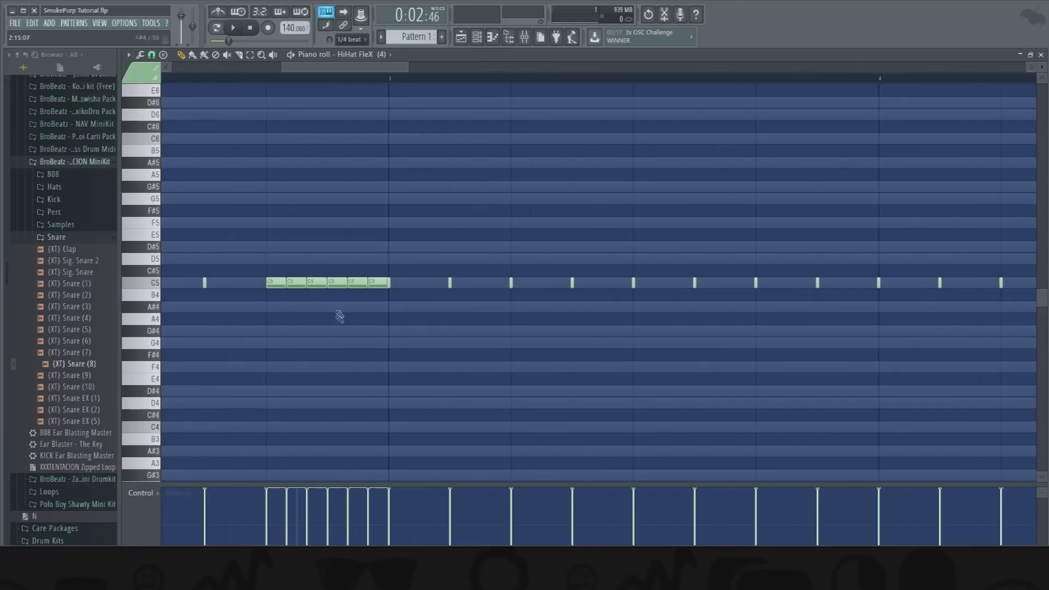
- Play back the chopped hi-hat roll at the end of bar 2 together with the rest of the pattern
key(space)
click(476, 37)
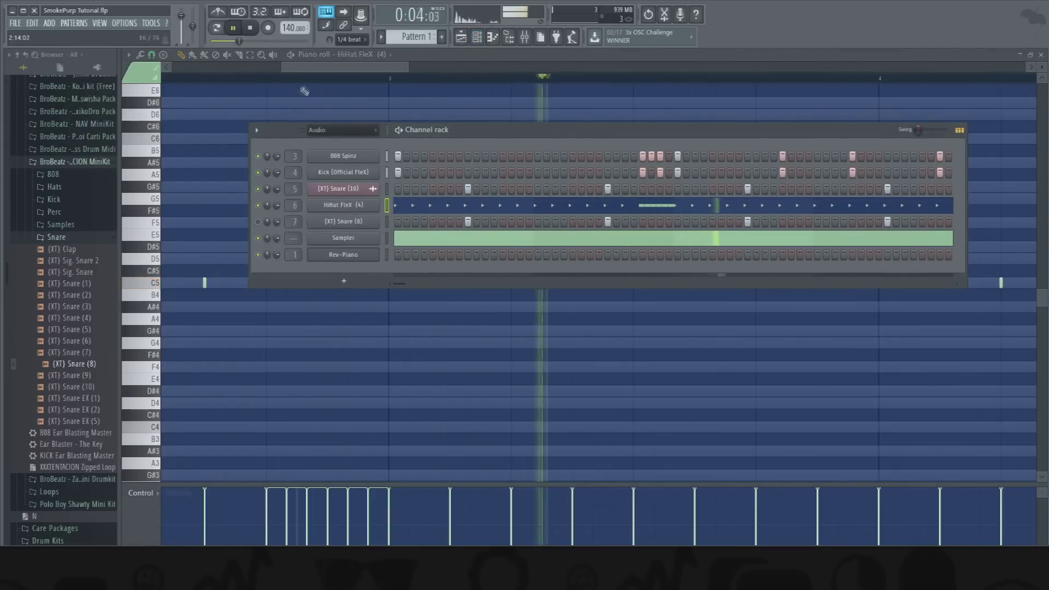
key(space)
click(308, 56)
mouse_move(285, 79)
mouse_down()
mouse_move(255, 79)
mouse_move(271, 80)
mouse_up()
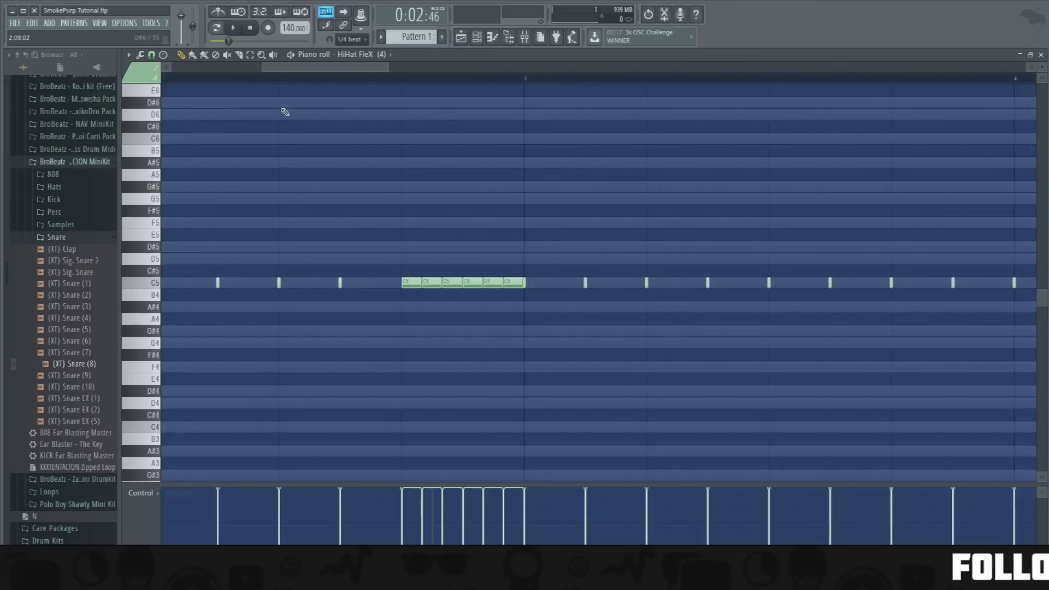
scroll(316, 70, down, 3)
key(space)
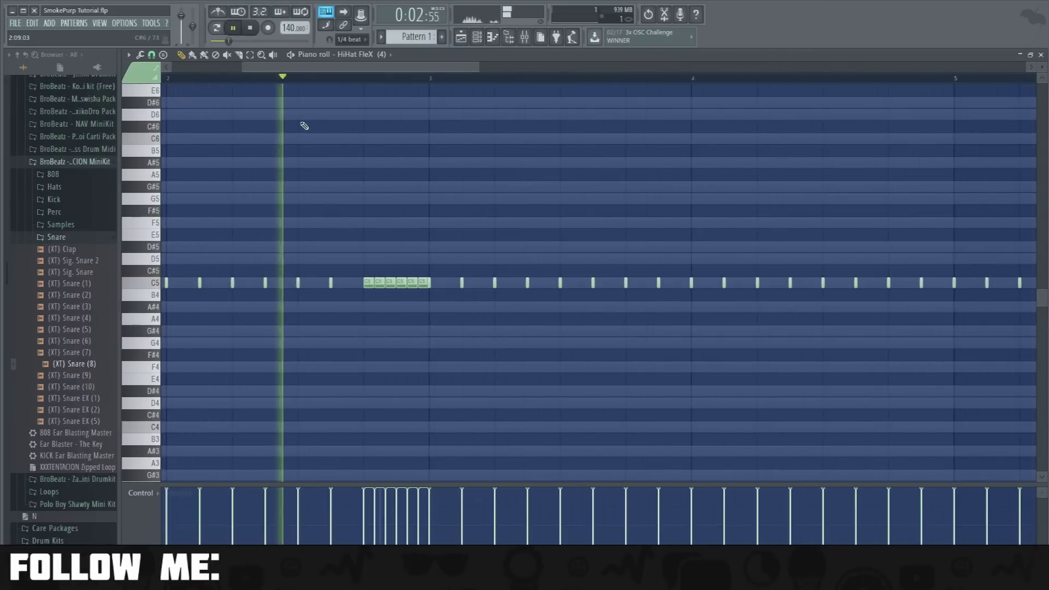
key(space)
- Delete the last three notes of the hi-hat roll, replace the first bar 3 hi-hat with a copy of the remaining triplet, and play it
right_click(402, 283)
right_click(412, 282)
right_click(423, 283)
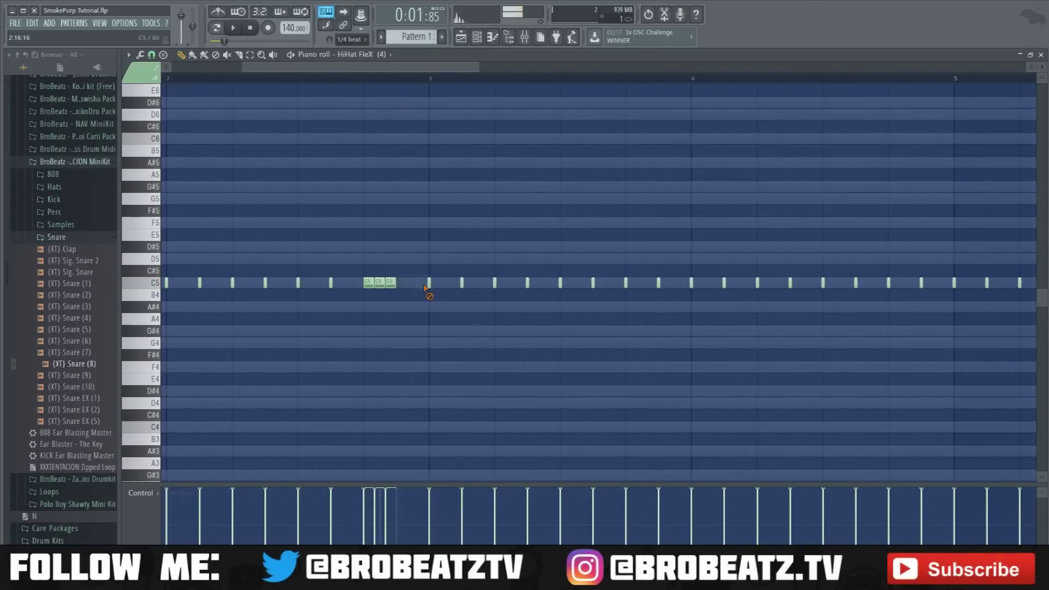
right_click(430, 282)
drag(406, 254, 431, 284)
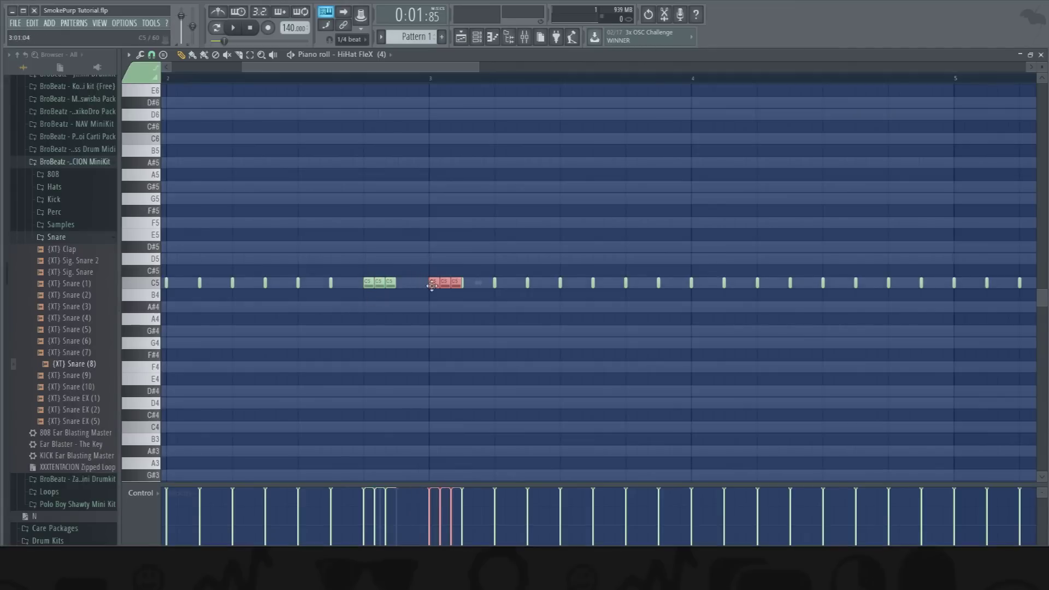
key(space)
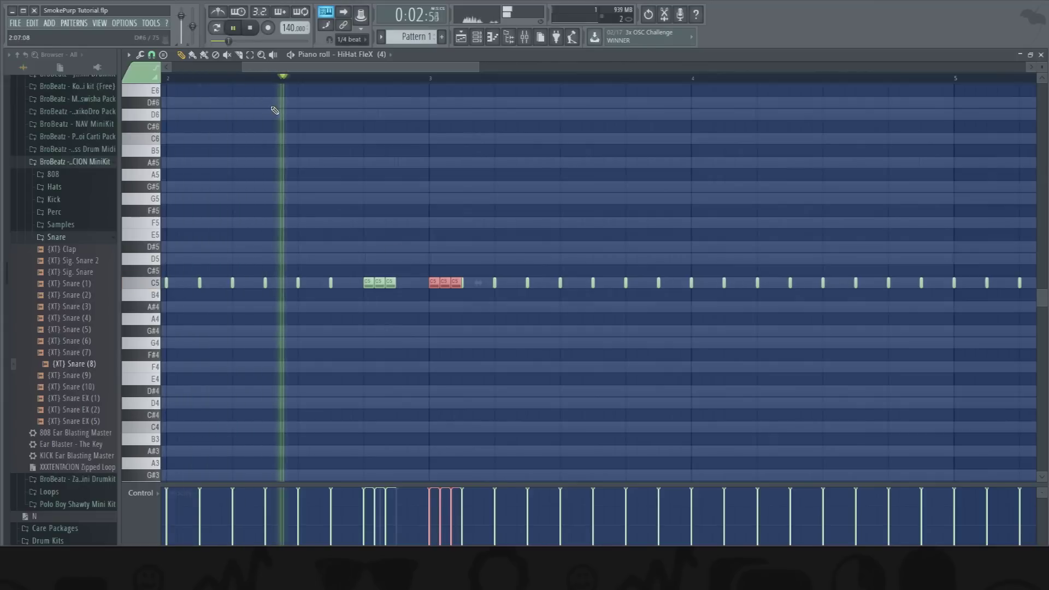
key(space)
- Move the two hi-hat triplets to steps 9 and 13 of bar 2 and delete the single hi-hat notes they overlap
drag(362, 266, 386, 291)
key(space)
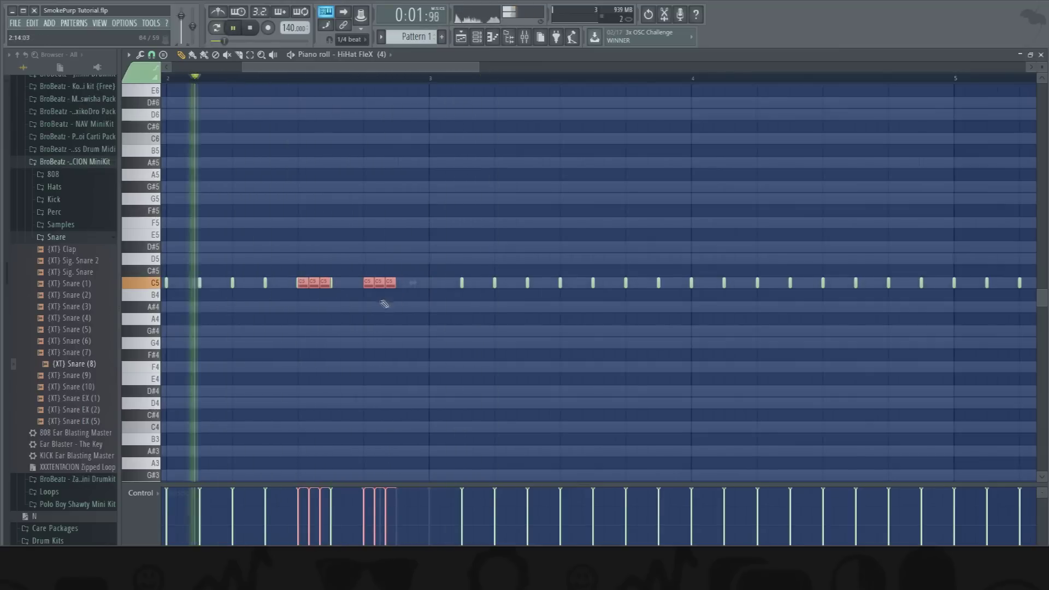
ctrl+click(352, 301)
right_click(332, 284)
right_click(300, 283)
right_click(300, 283)
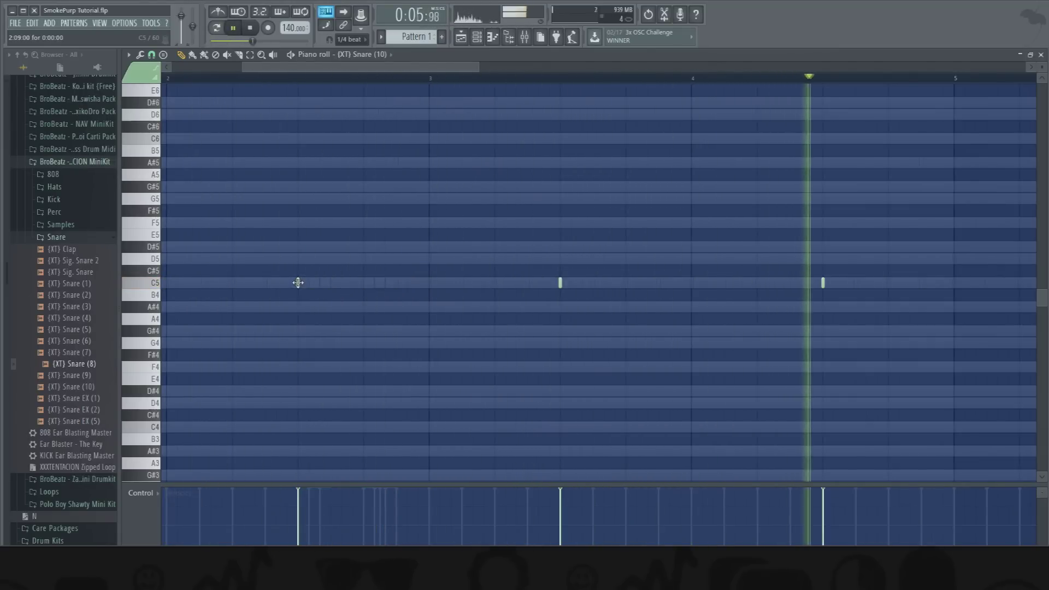
right_click(314, 284)
right_click(314, 285)
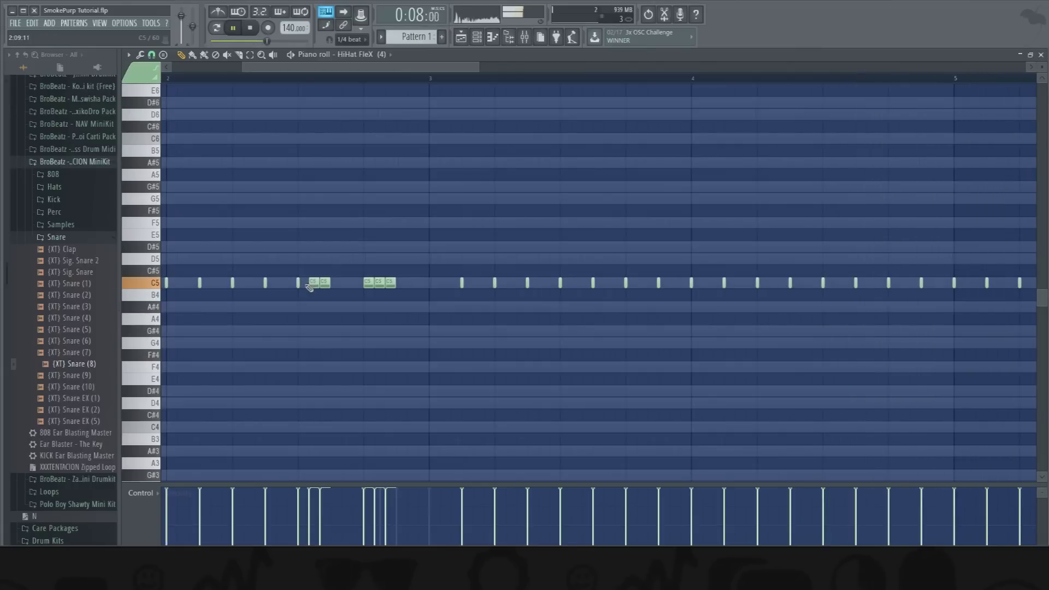
right_click(312, 283)
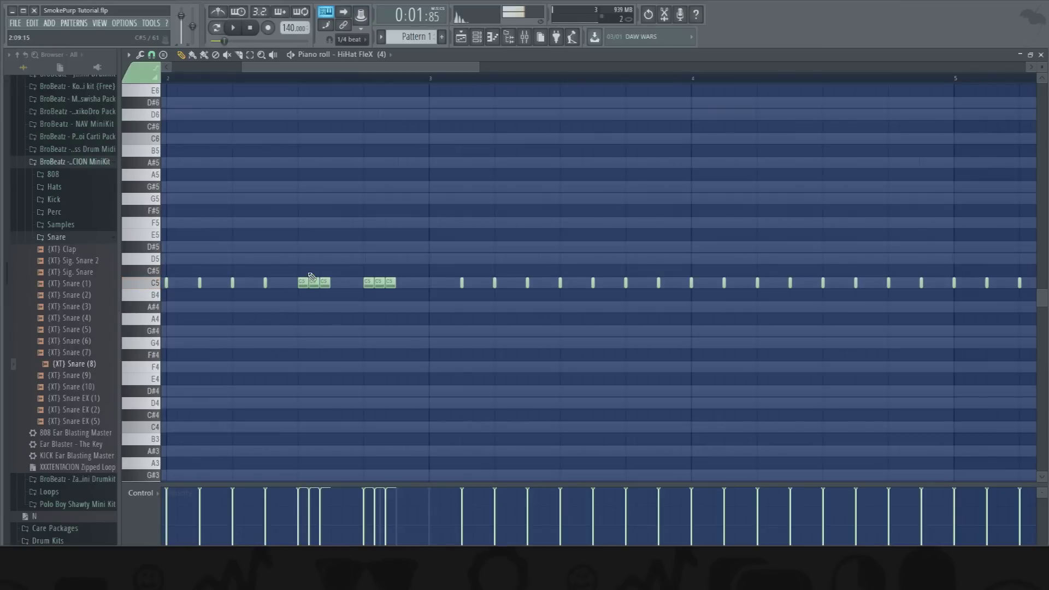
- Transpose both bar 2 hi-hat triplets up two semitones to D5
drag(347, 283, 431, 288)
key(shift+Up)
key(shift+Up)
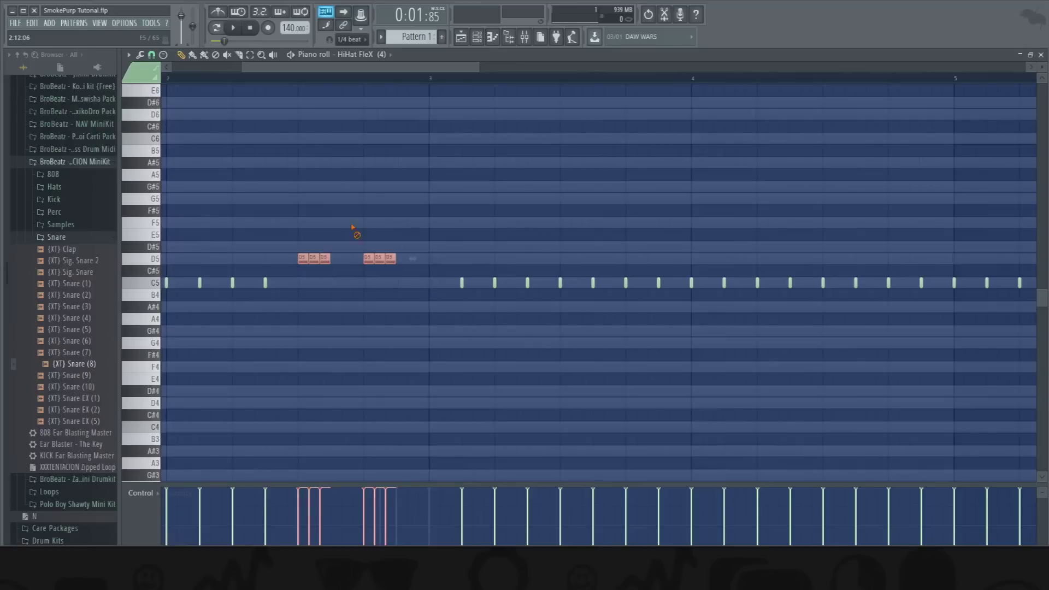
ctrl+click(355, 228)
- Split each note of the two D5 triplets in half, making six-note rolls, and play them
click(152, 55)
click(160, 140)
drag(427, 242, 288, 289)
drag(394, 262, 394, 261)
key(space)
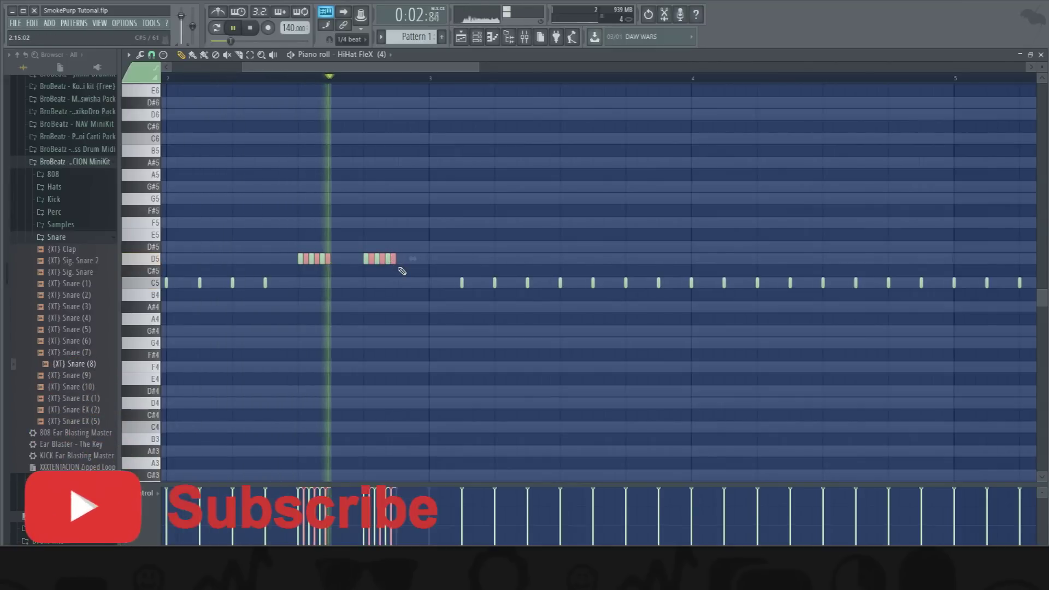
ctrl+click(401, 269)
- Stop playback and place a six-note hi-hat roll on C5 at step 9 of bar 4, replacing the notes there
scroll(432, 84, down, 2)
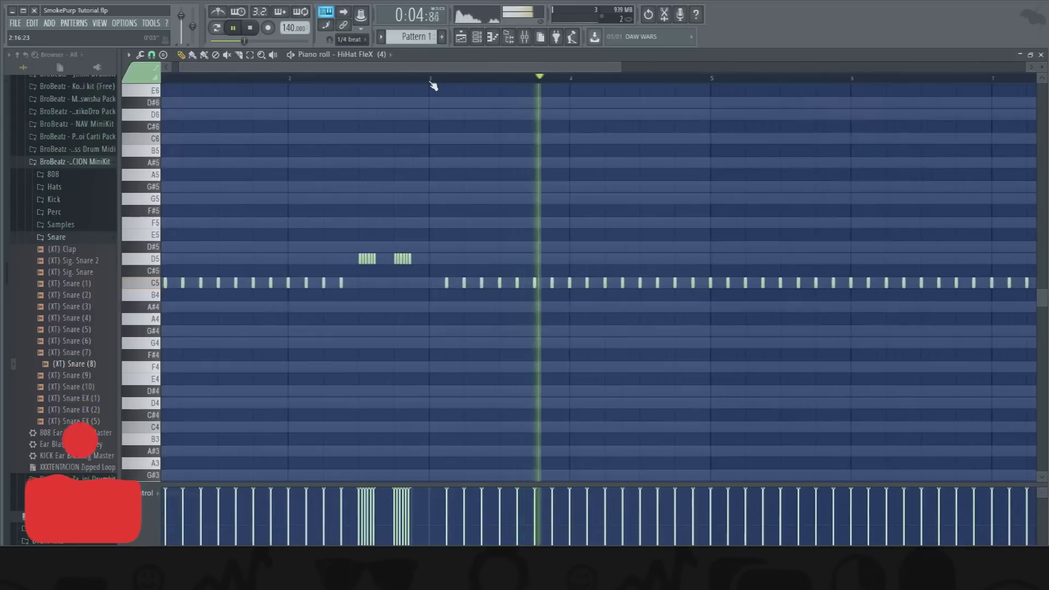
key(space)
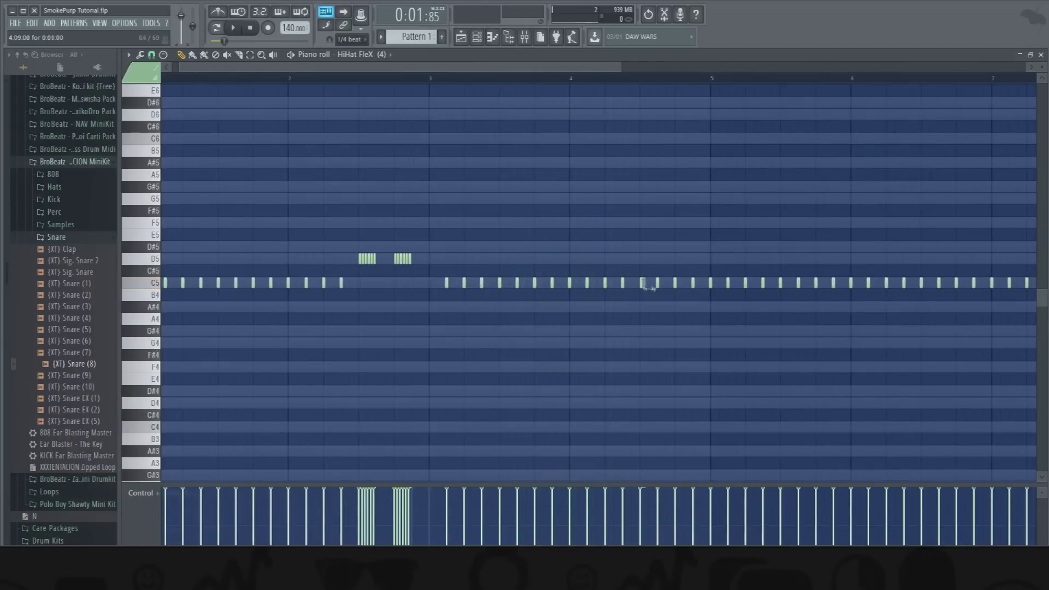
drag(403, 258, 646, 298)
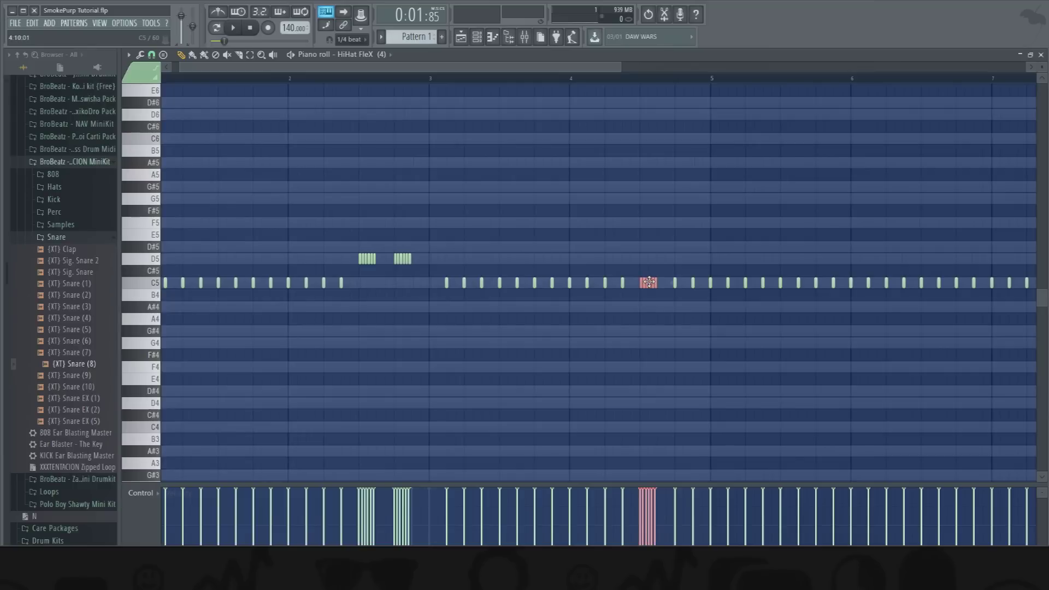
ctrl+click(654, 303)
- Delete the hi-hat notes from bar 5 onward and duplicate bars 1 to 4 into bars 5 to 8
drag(620, 66, 911, 67)
mouse_move(824, 284)
mouse_down()
mouse_move(527, 283)
mouse_move(537, 285)
mouse_up()
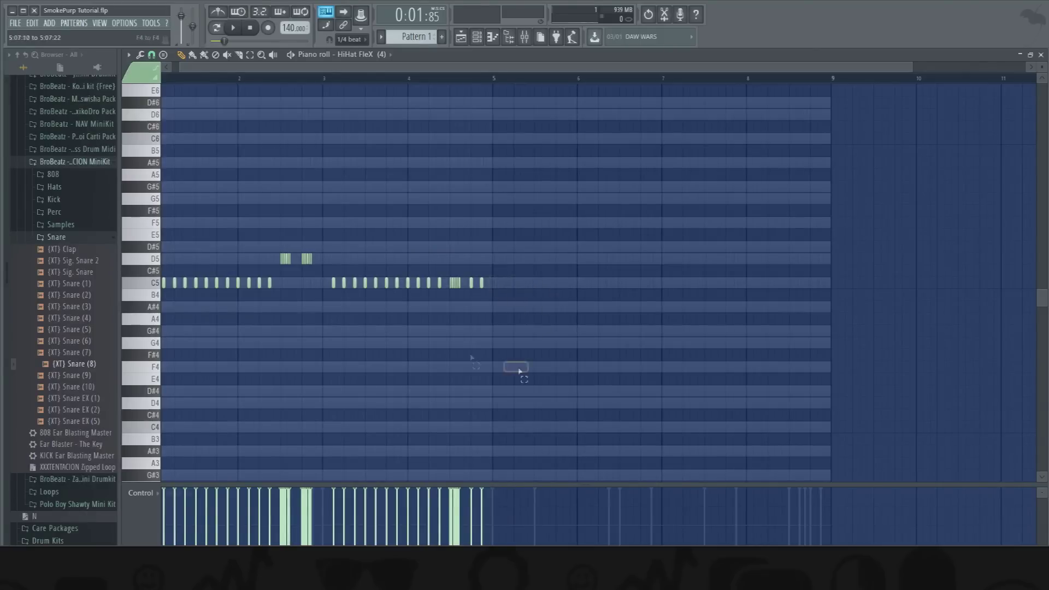
drag(520, 371, 159, 211)
click(156, 75)
click(152, 55)
click(166, 159)
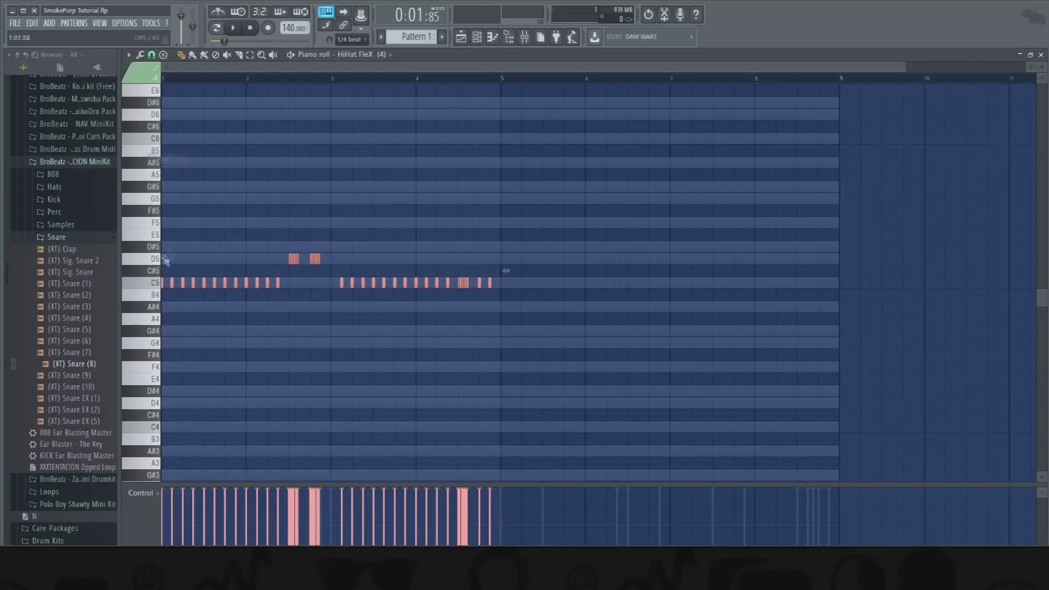
key(ctrl+b)
click(504, 188)
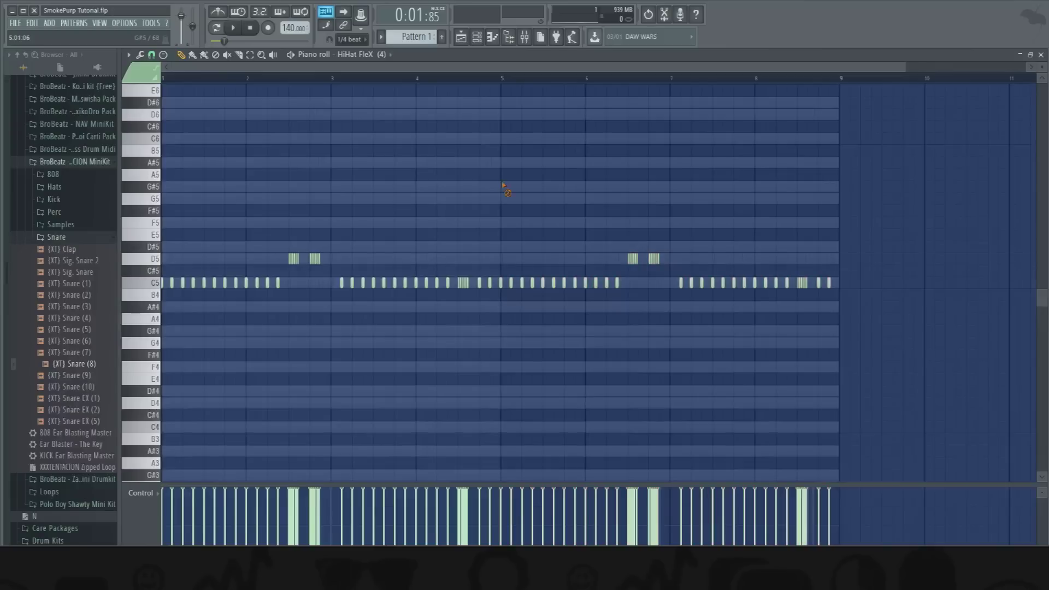
drag(664, 262, 668, 262)
- Play the pattern with the channel rack and mixer open to check the new hi-hat rolls
click(478, 41)
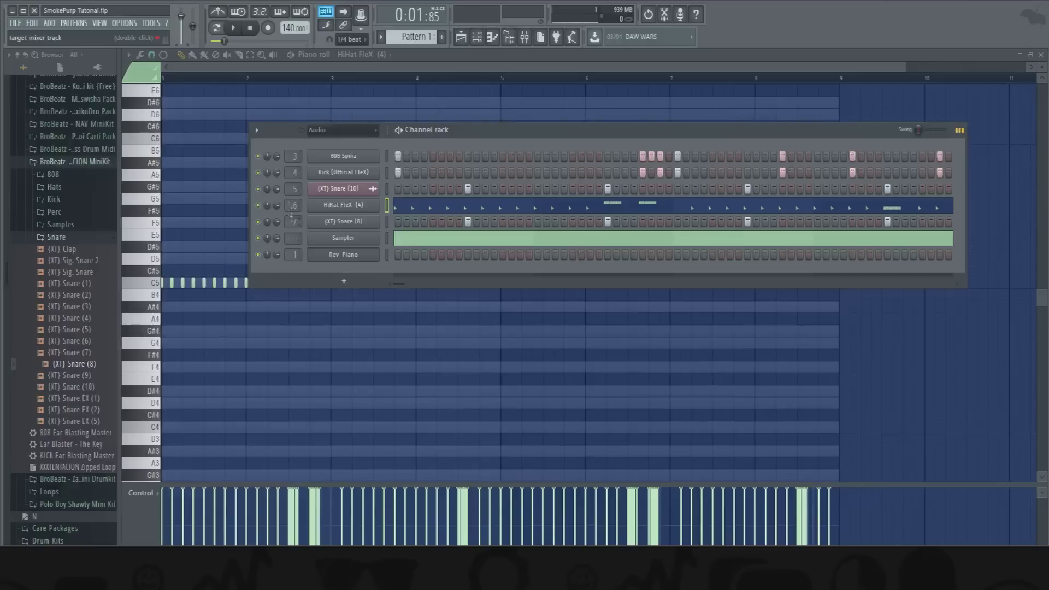
key(space)
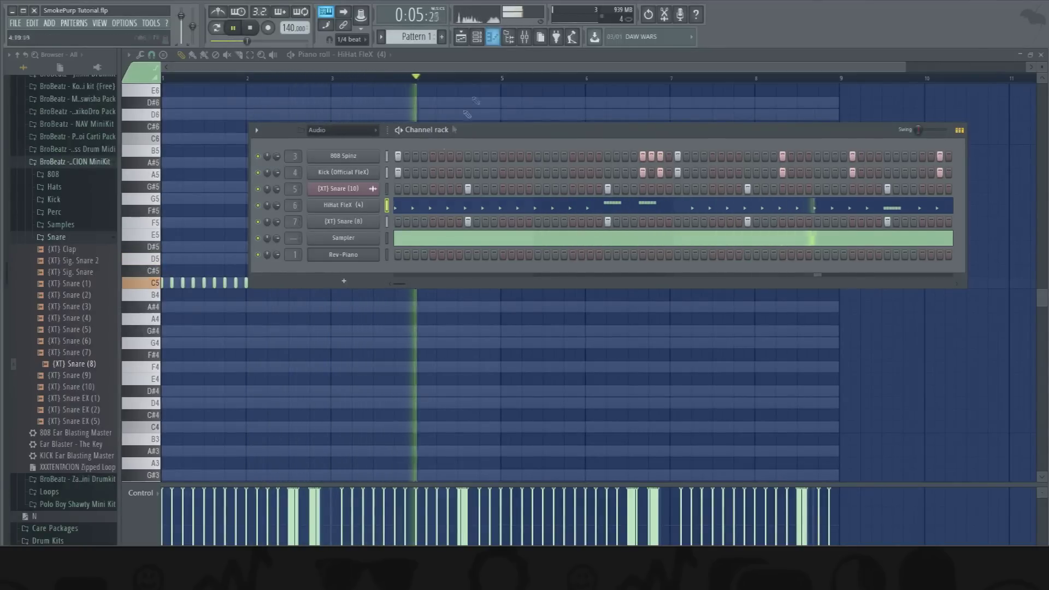
click(529, 40)
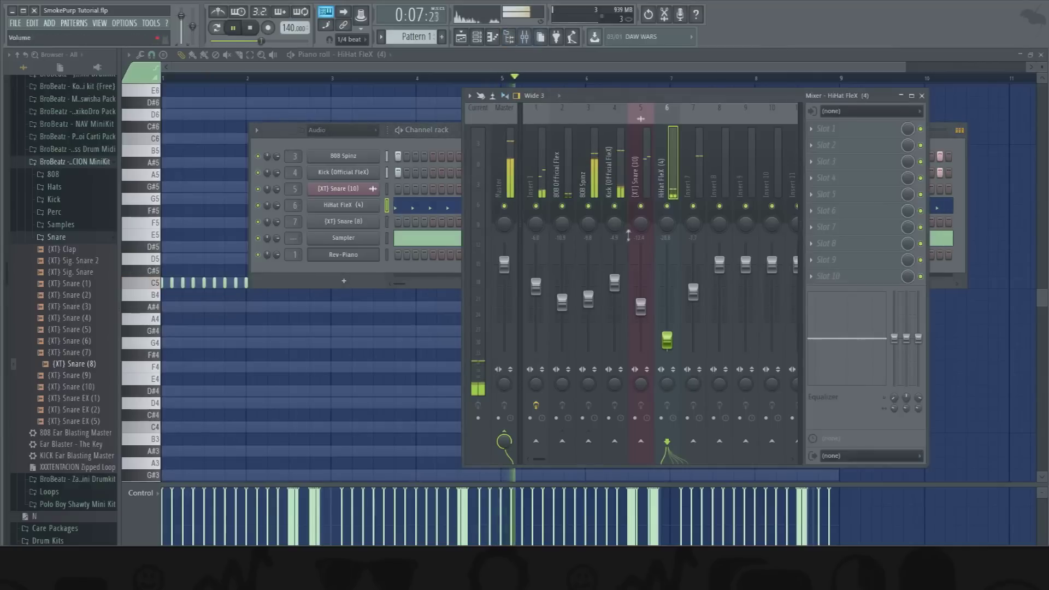
click(418, 280)
key(space)
- Add an extra hit at step 3 of bar 6 on both snare channels and play the pattern
right_click(358, 192)
click(357, 192)
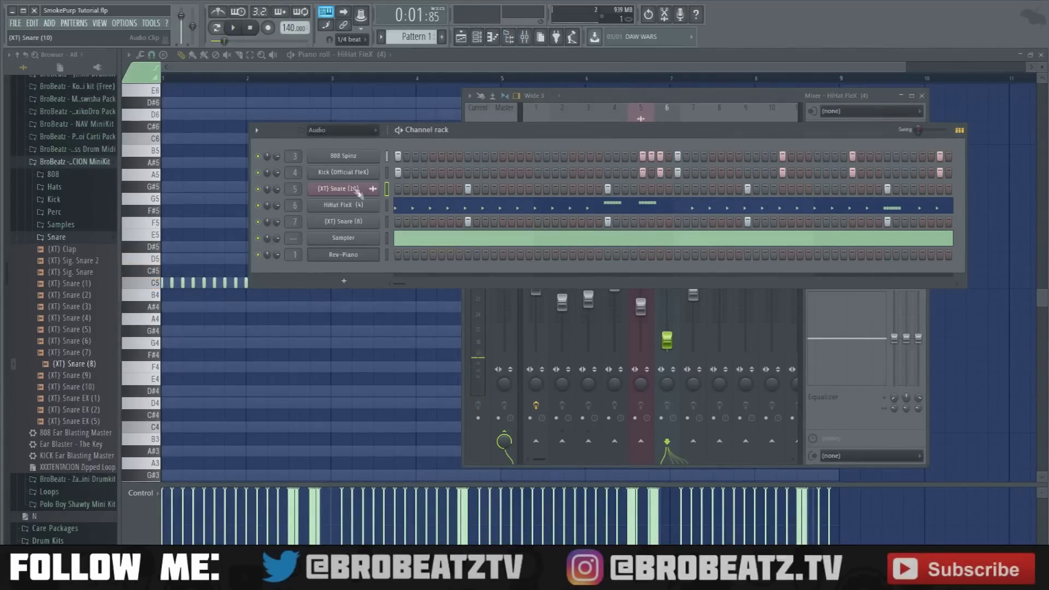
drag(399, 284, 716, 286)
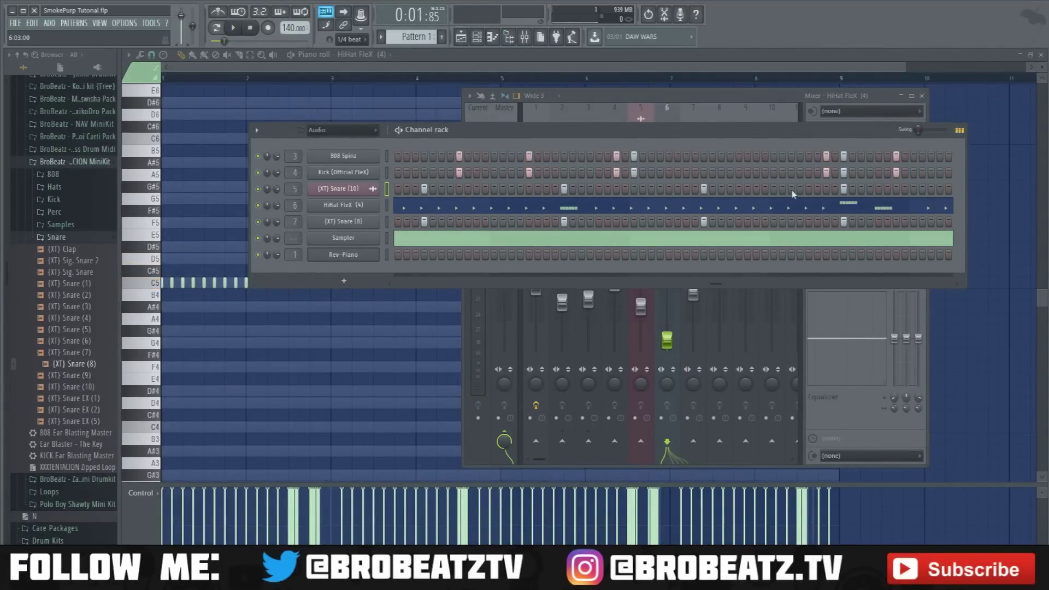
key(space)
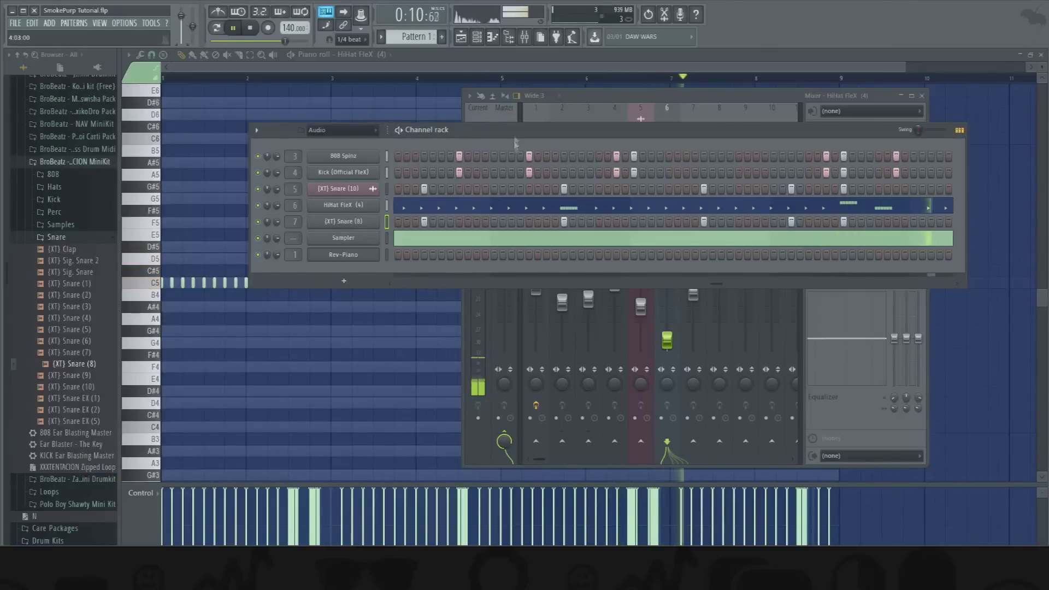
click(602, 97)
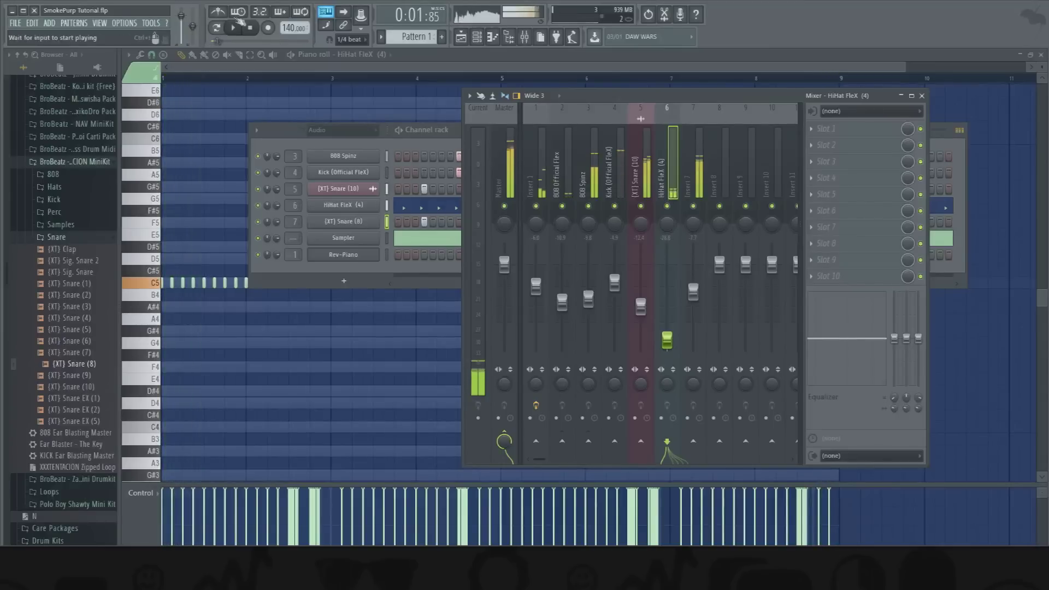
key(space)
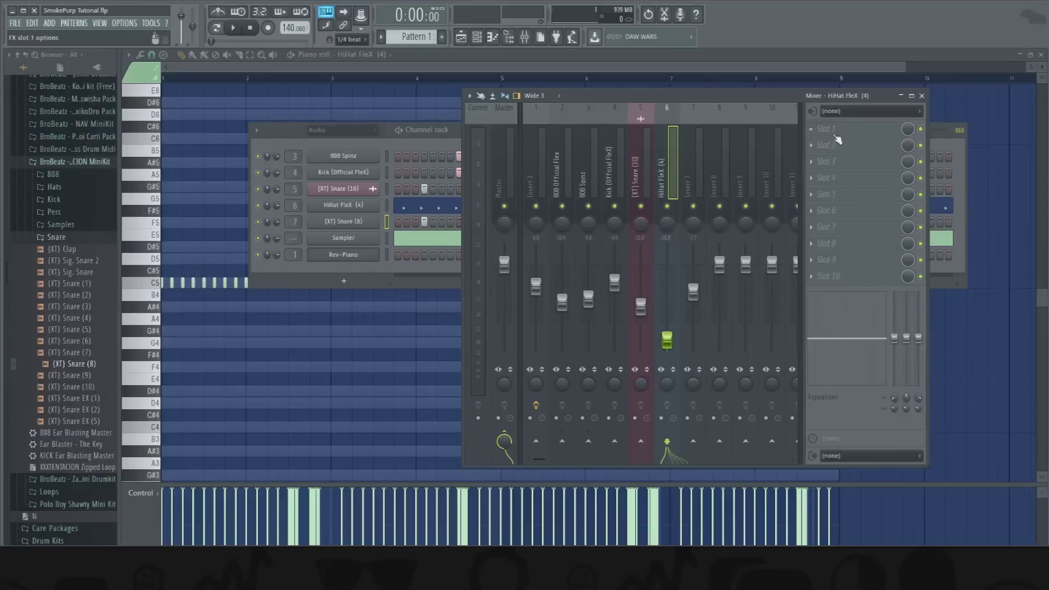
- Load Fruity parametric EQ 2 in slot 1 of the HiHat FleX (4) mixer track and move its window aside
click(837, 140)
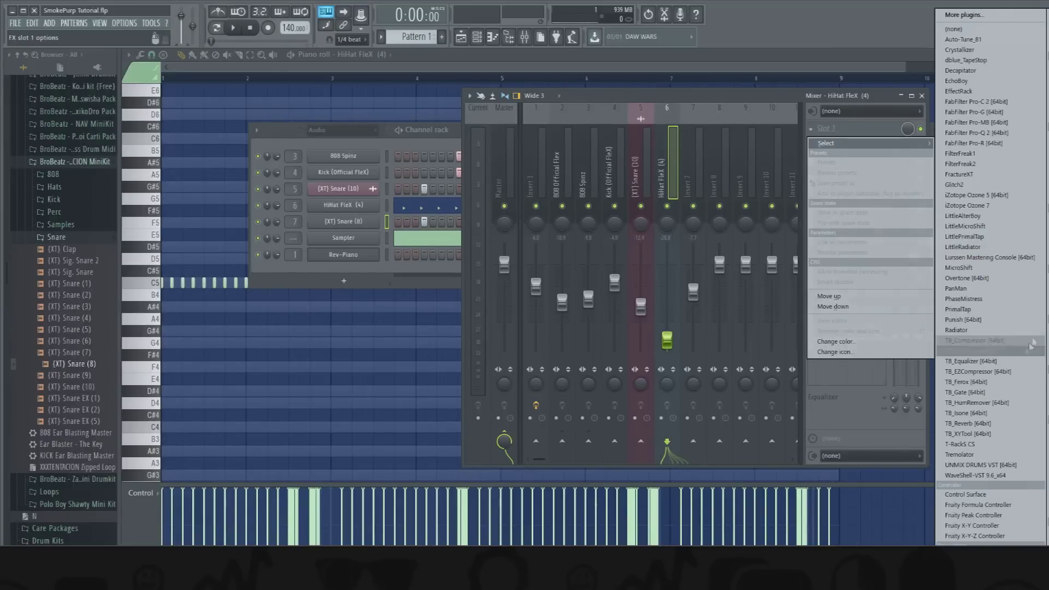
click(981, 347)
drag(481, 194, 573, 282)
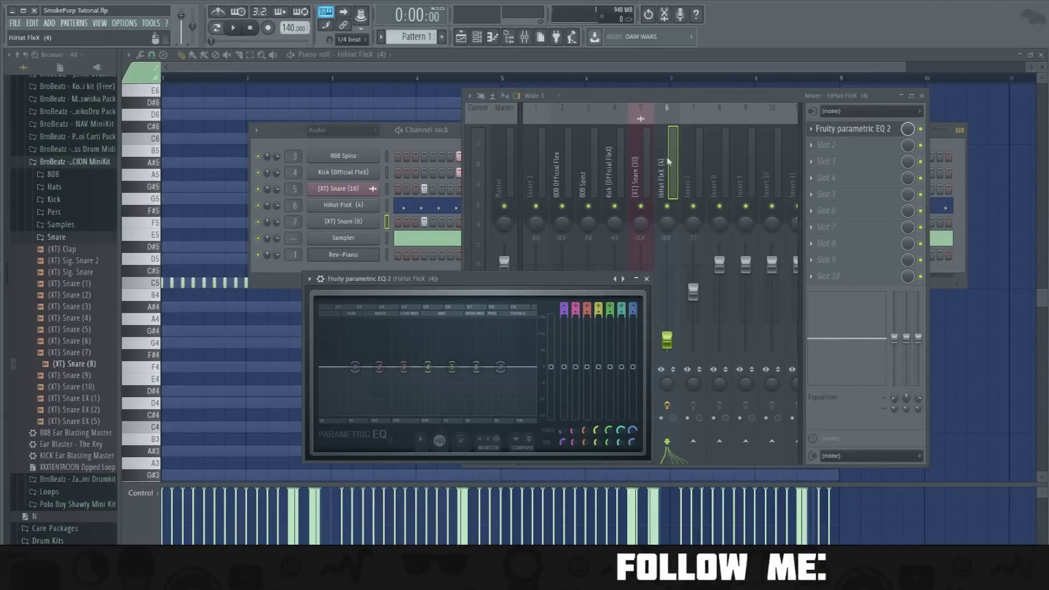
click(645, 182)
click(663, 183)
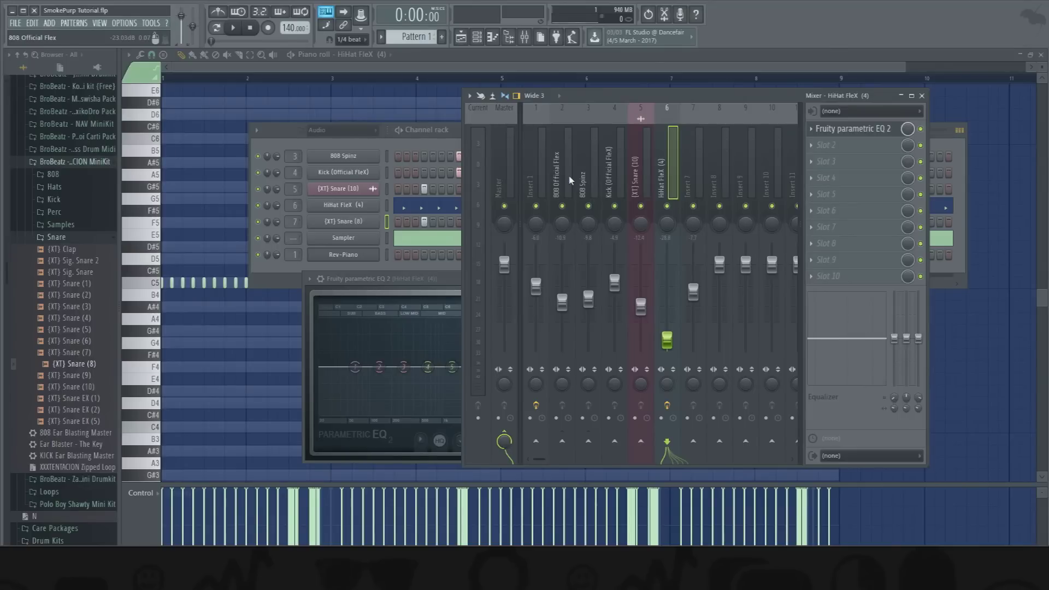
- Add Fruity parametric EQ 2 to the Snare (10) mixer track and copy it to the Kick and 808 Spinz tracks
click(645, 182)
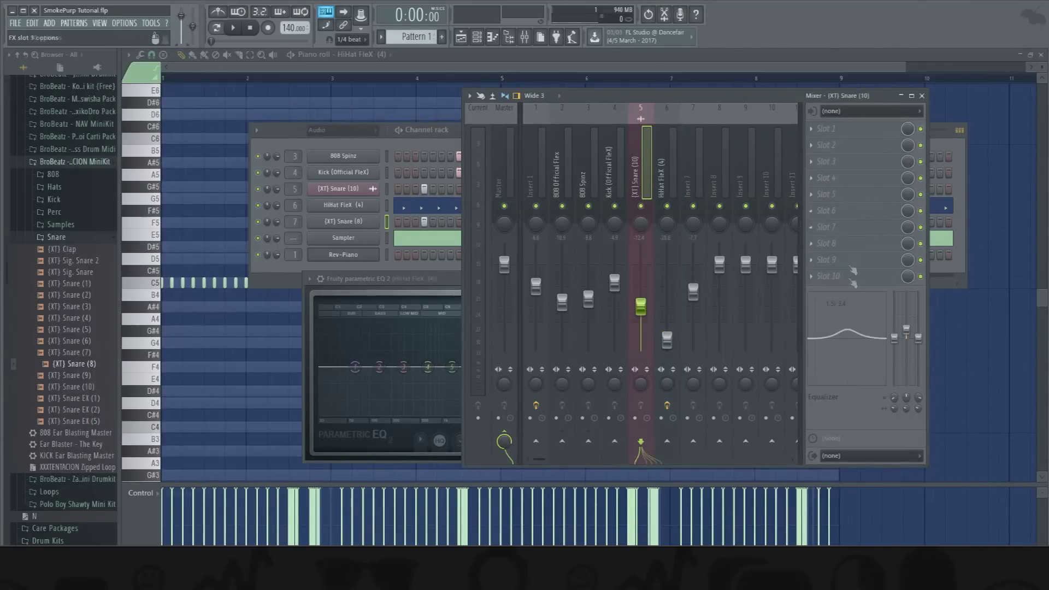
click(824, 128)
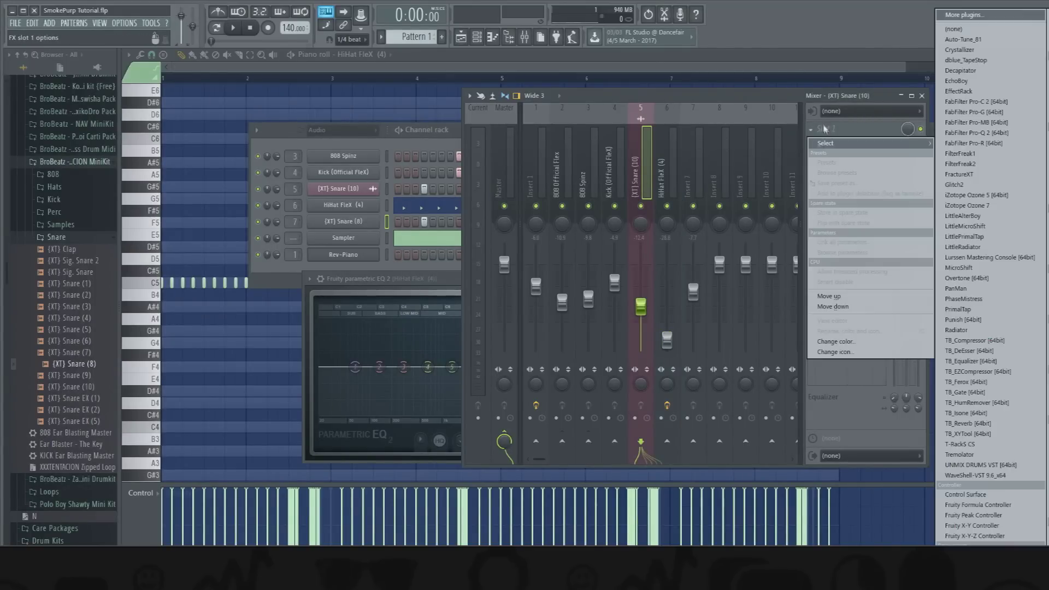
click(969, 258)
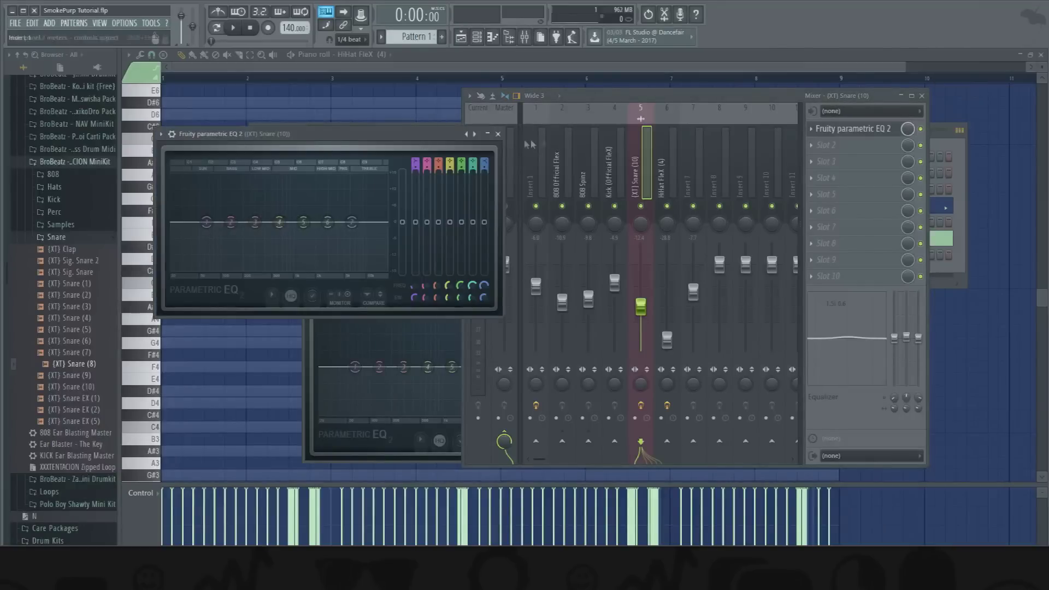
click(813, 132)
drag(833, 183, 616, 193)
click(813, 131)
drag(828, 184, 591, 163)
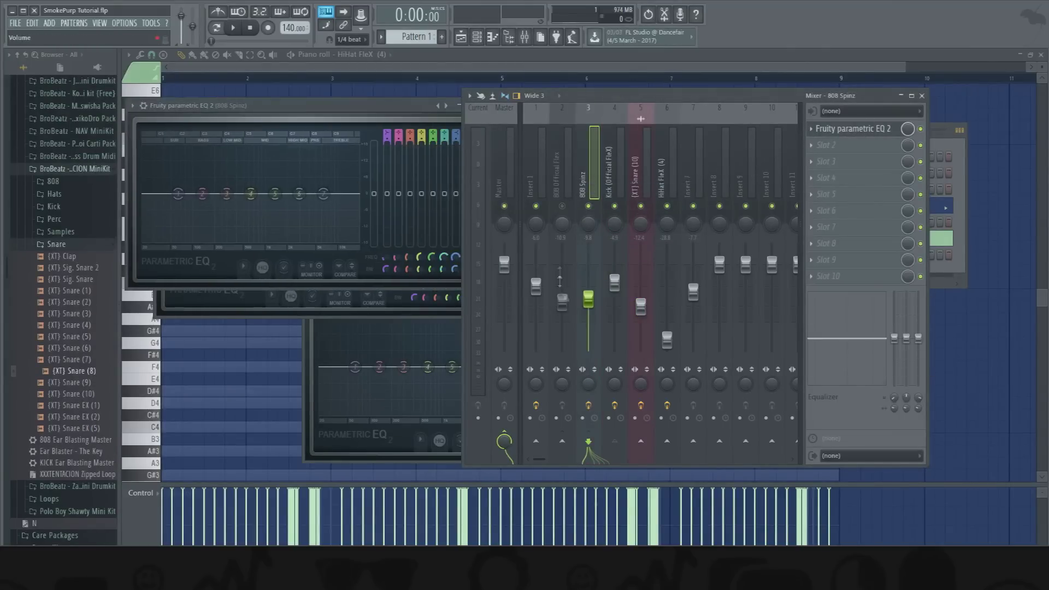
- Lower the mixer faders of Insert 1, 808 Official Flex, 808 Spinz, Kick and HiHat to the minimum during playback
drag(563, 302, 562, 350)
click(543, 145)
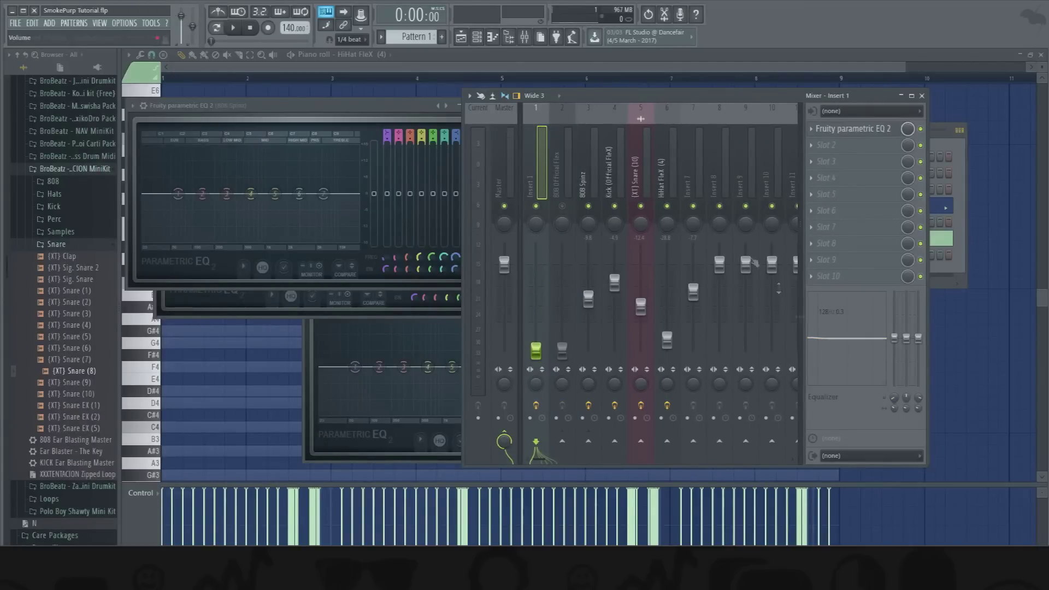
key(space)
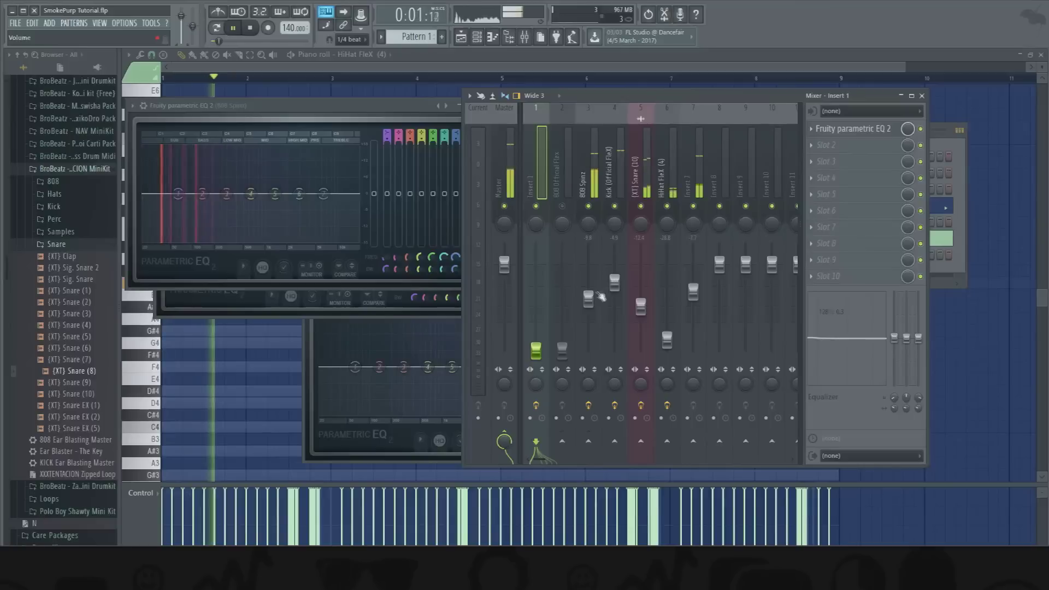
drag(589, 299, 592, 354)
drag(616, 283, 668, 355)
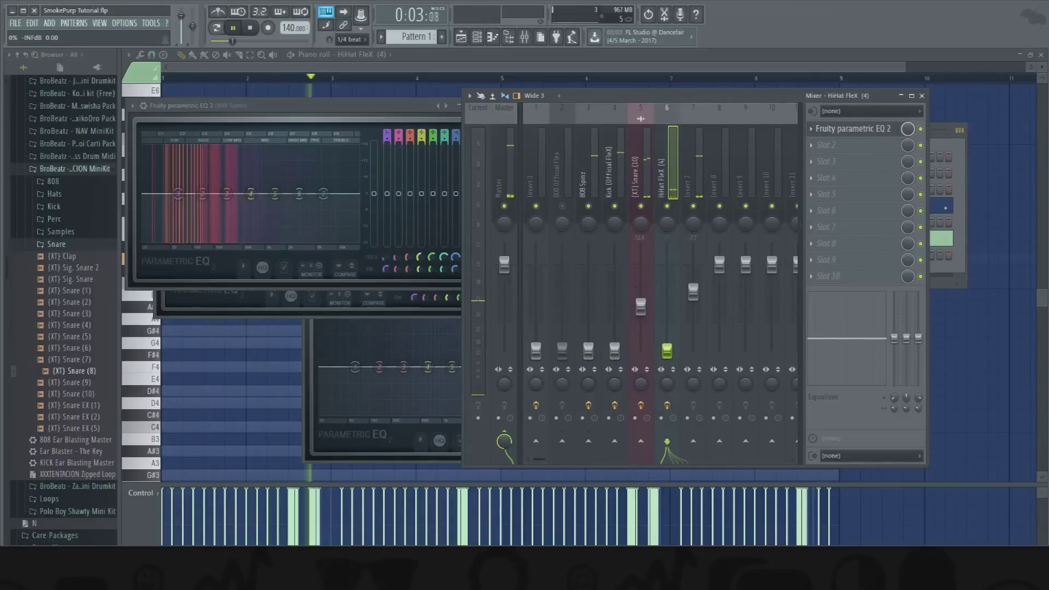
- Load Fruity parametric EQ 2 in slot 1 of Insert 7 and stop playback
click(688, 199)
click(826, 128)
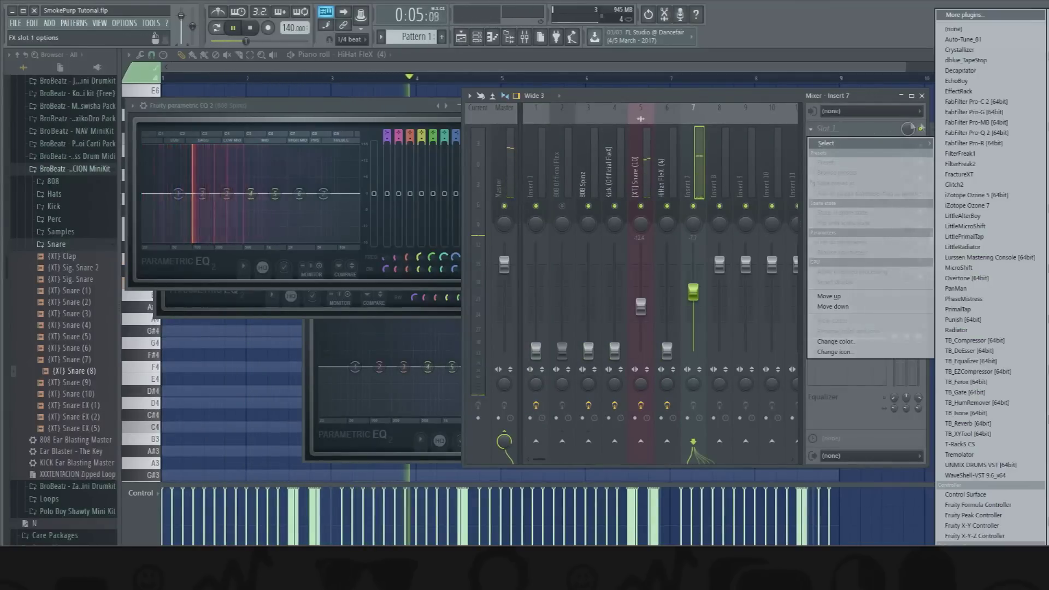
click(1048, 328)
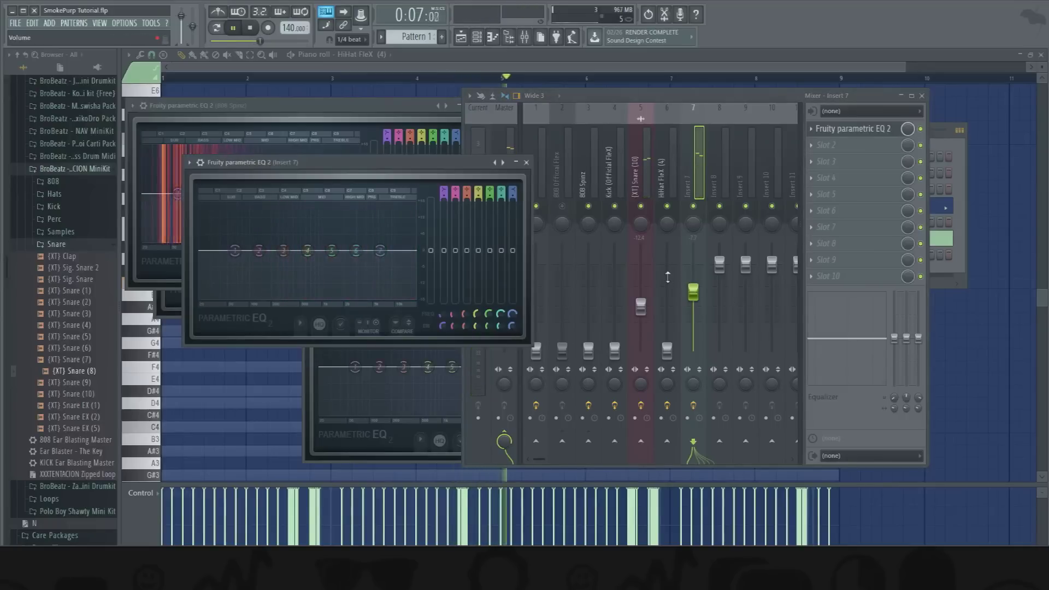
key(space)
- Solo Insert 7 and unmute the HiHat, Snare (10) and Kick tracks so only the drums sound
right_click(694, 207)
click(667, 207)
click(640, 207)
click(614, 207)
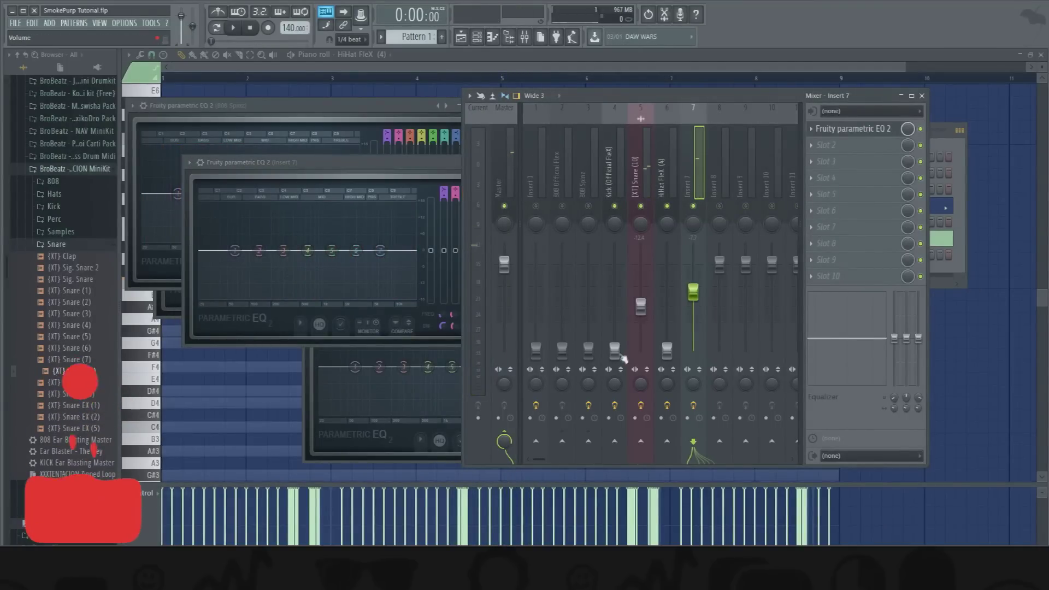
- Play the soloed drums and lower the Snare (10) mixer fader to near the minimum
drag(615, 351, 615, 350)
key(space)
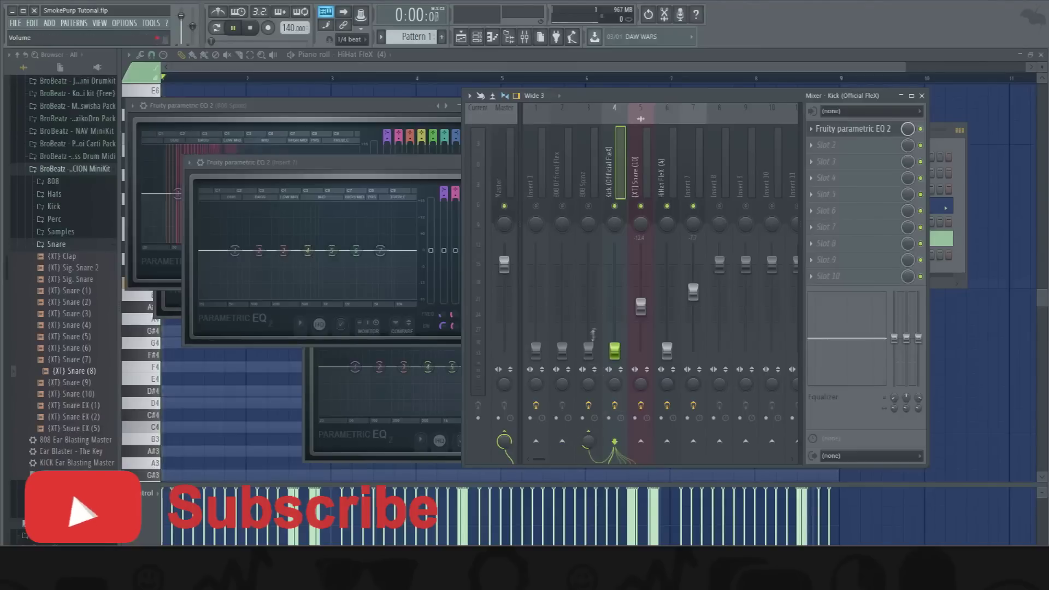
drag(647, 315, 651, 347)
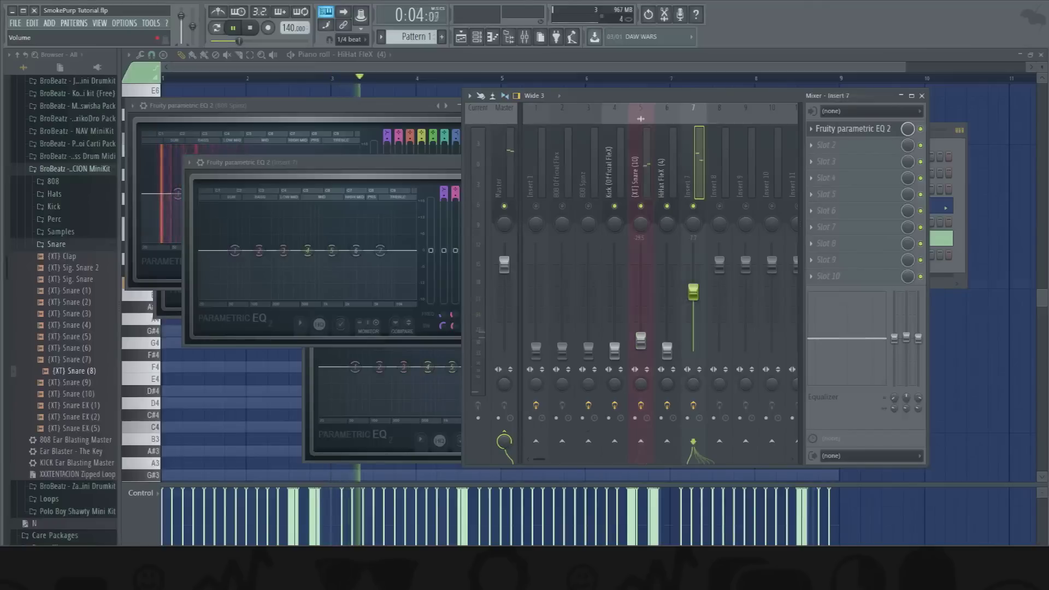
- Lower the Insert 7 fader slightly, then open its Fruity parametric EQ 2 in an enlarged window clear of the browser
drag(693, 292, 693, 296)
click(842, 133)
click(842, 132)
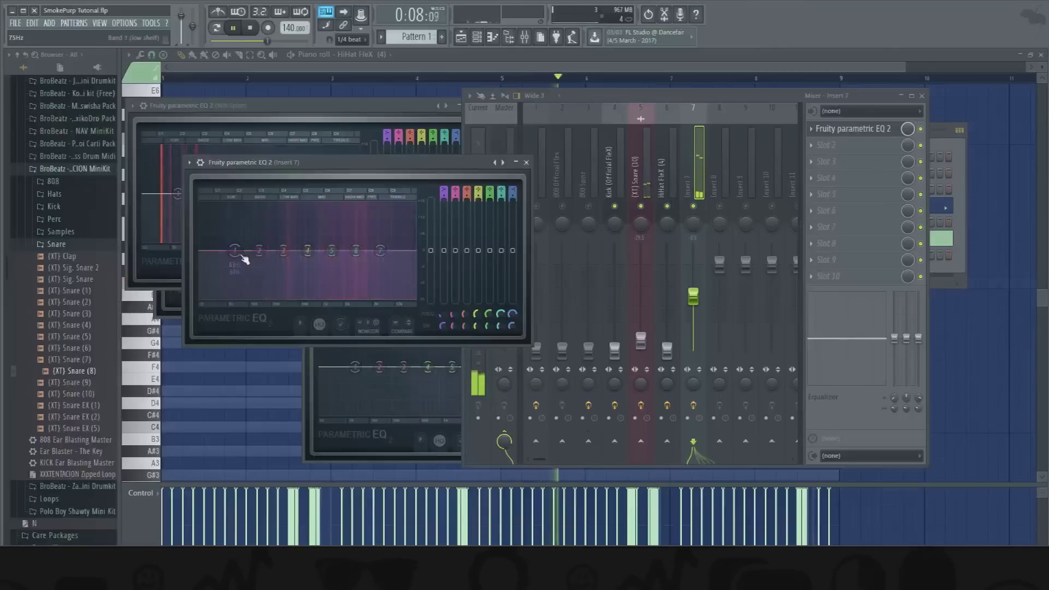
drag(118, 179, 5, 178)
drag(205, 165, 456, 179)
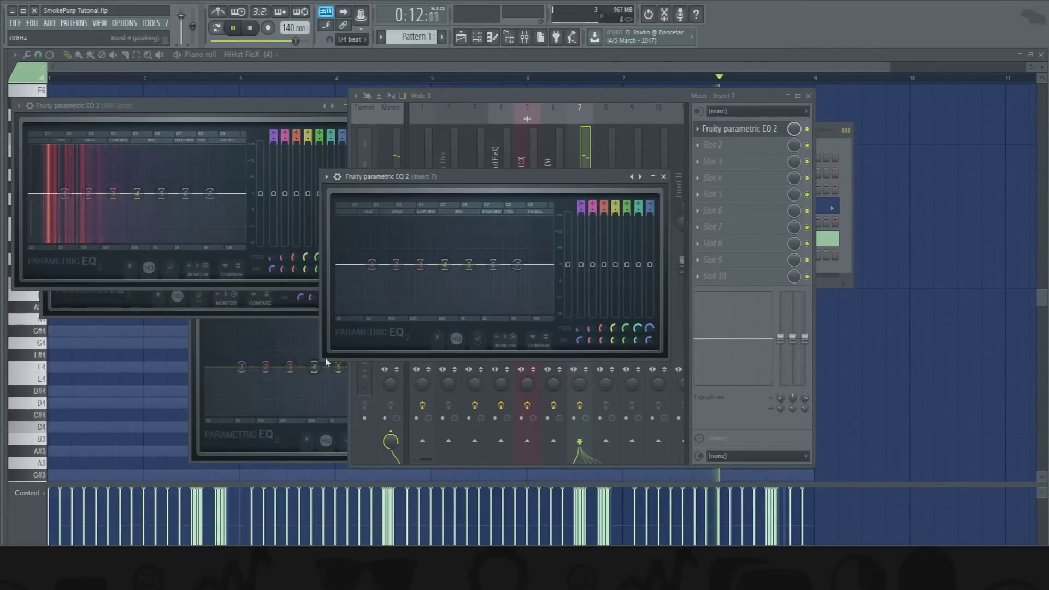
drag(319, 359, 169, 462)
drag(393, 183, 501, 152)
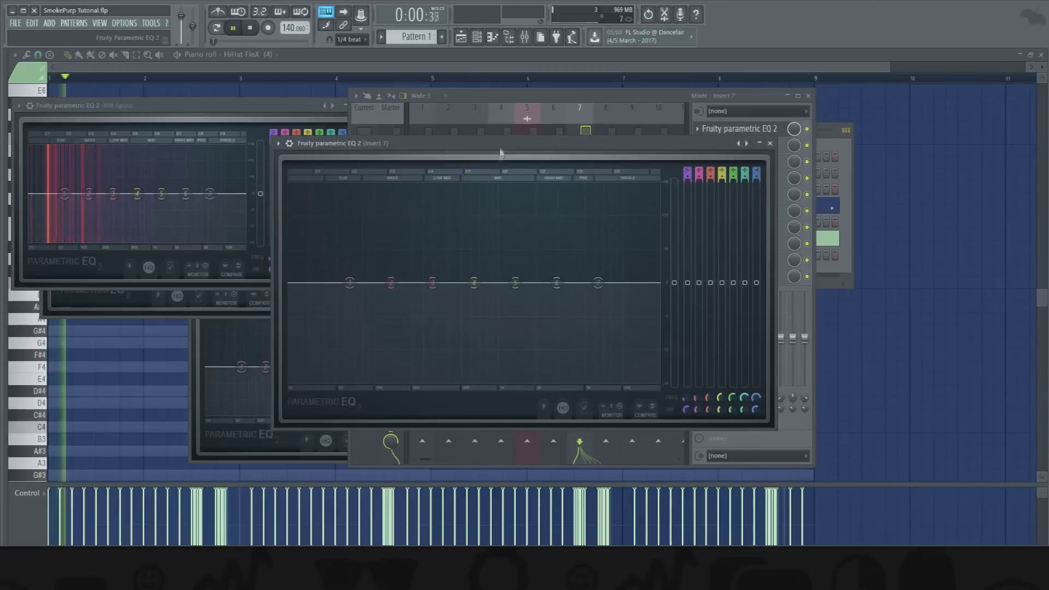
- Change the filter order of band 1 in Insert 7's EQ and pull the band down into a steep low cut
right_click(350, 282)
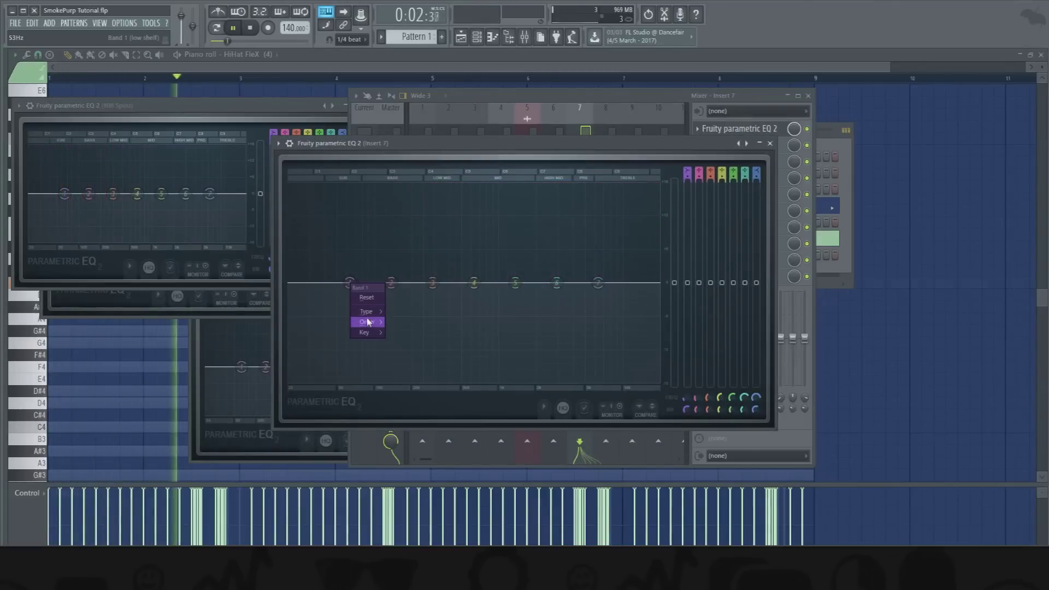
mouse_move(369, 322)
click(405, 343)
drag(350, 283, 405, 380)
- Shape Insert 7's EQ with a slight band 4 boost, a lowered band 7 and a narrow band 6 dip near 2600 Hz
drag(474, 282, 476, 271)
drag(598, 282, 607, 309)
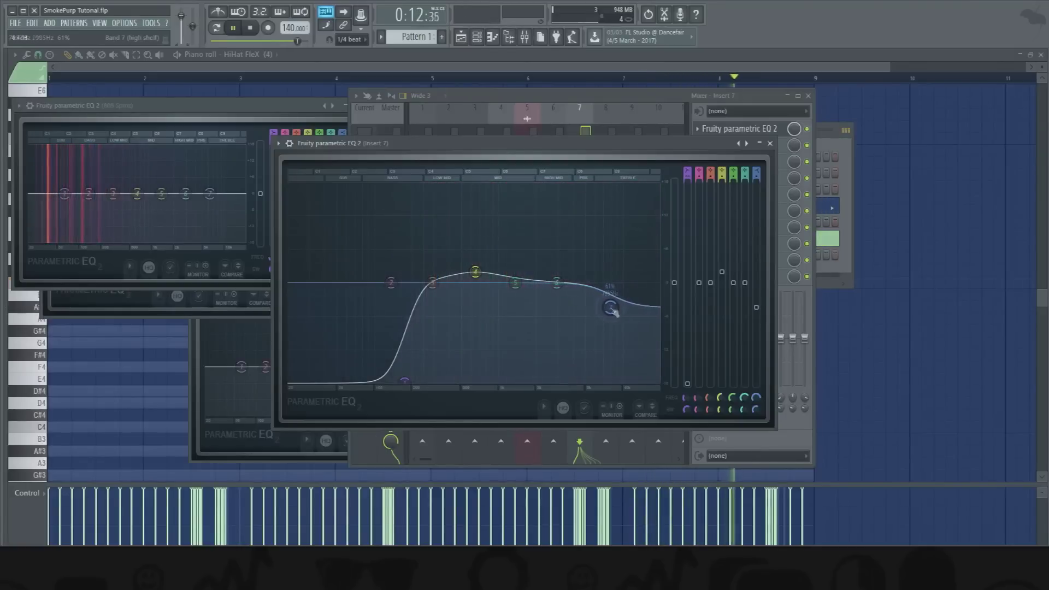
drag(557, 282, 564, 275)
drag(559, 236, 552, 295)
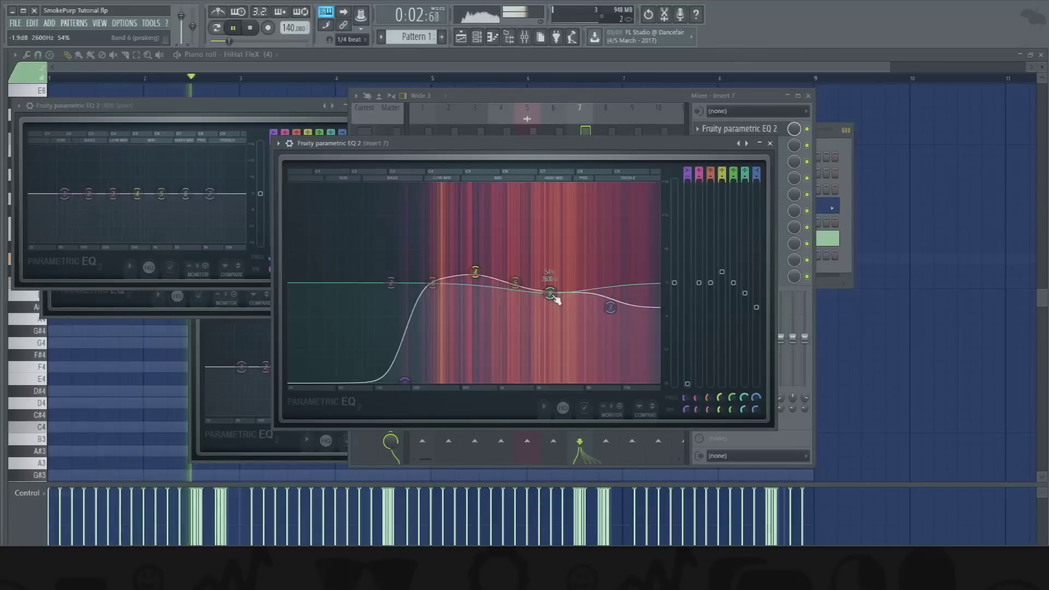
scroll(555, 298, down, 5)
- Move the Insert 7 mixer track next to Snare (10), ahead of the HiHat track, and raise the Snare (10) fader
drag(464, 143, 604, 257)
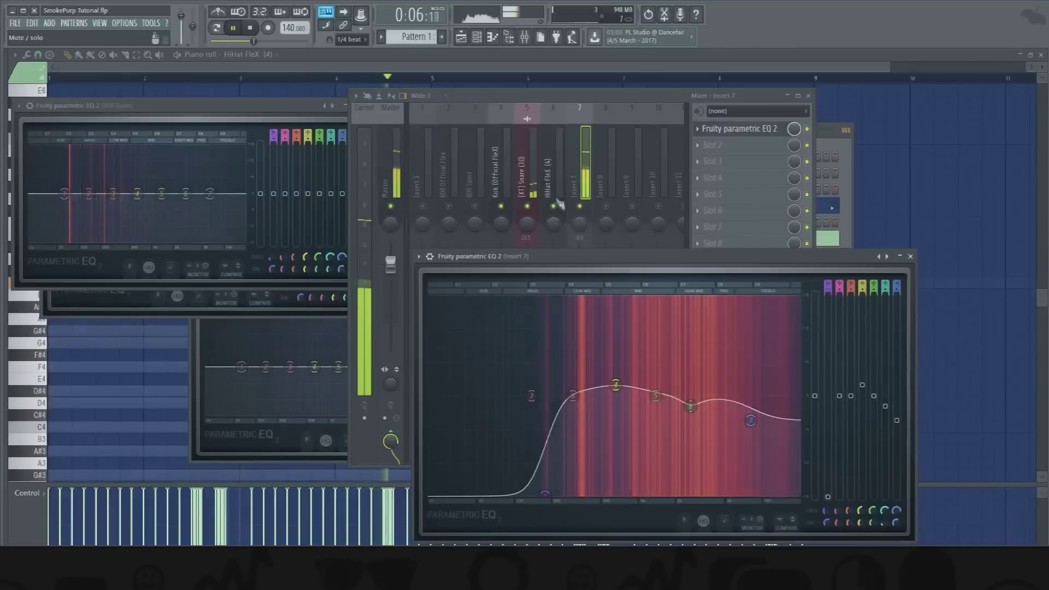
click(533, 183)
click(572, 185)
scroll(576, 185, up, 1)
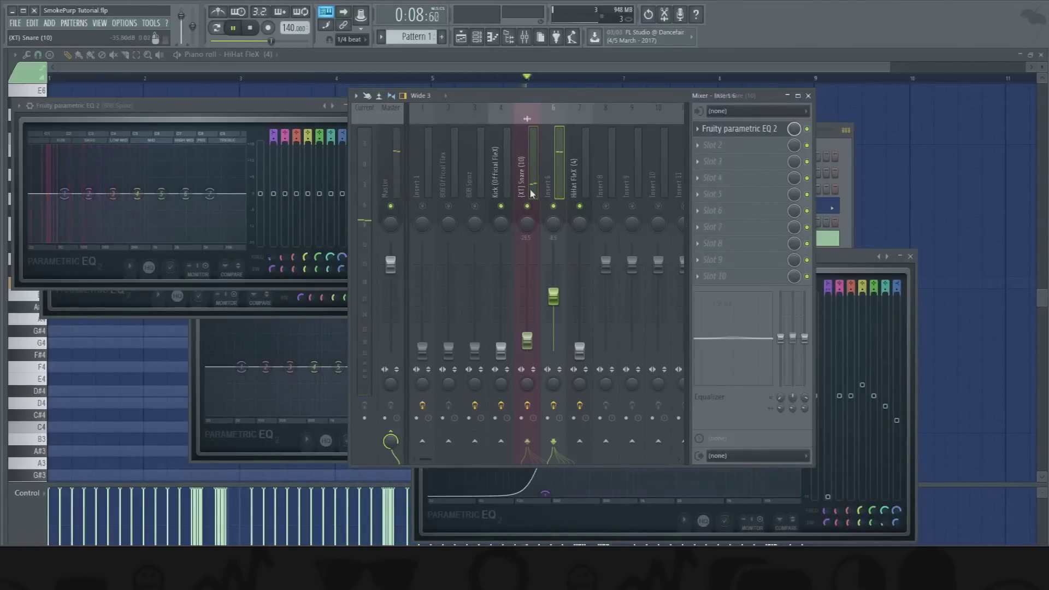
drag(527, 340, 556, 306)
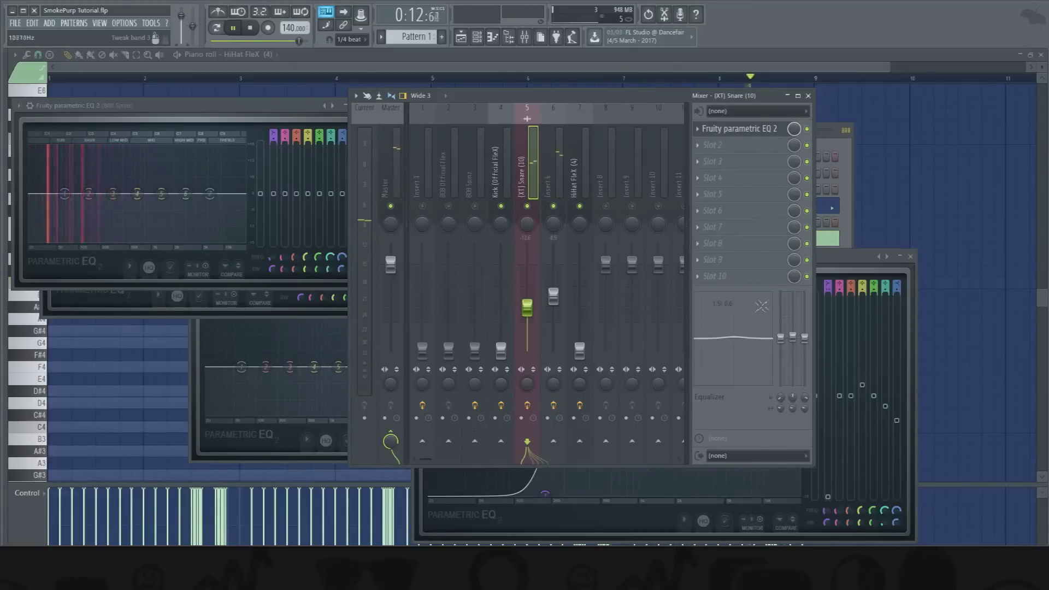
- Open Snare (10)'s parametric EQ enlarged, make a steep low cut with band 1, and boost band 6 slightly
click(738, 129)
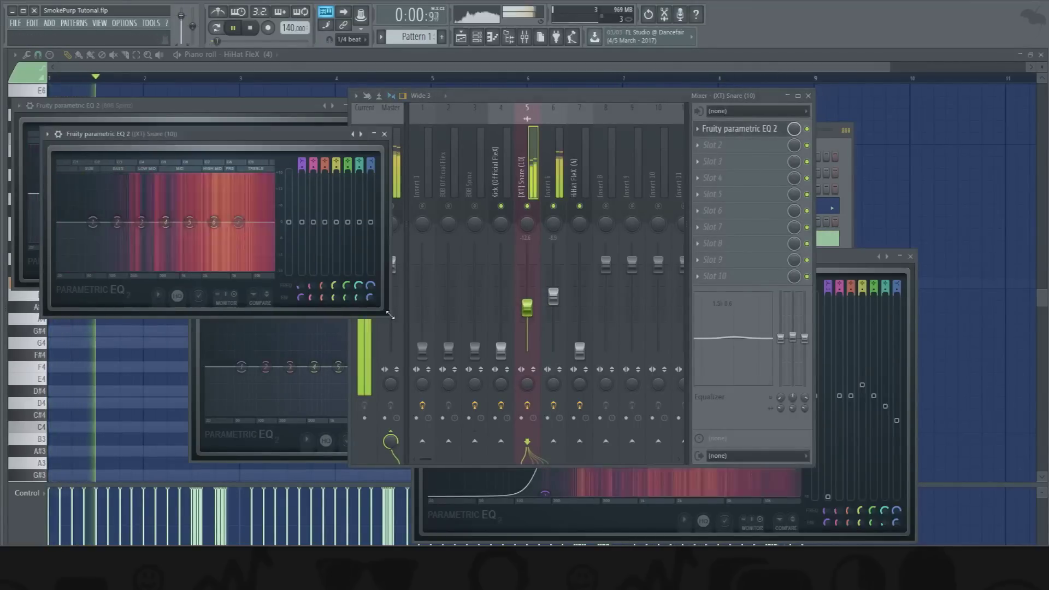
drag(390, 315, 713, 455)
drag(328, 128, 445, 127)
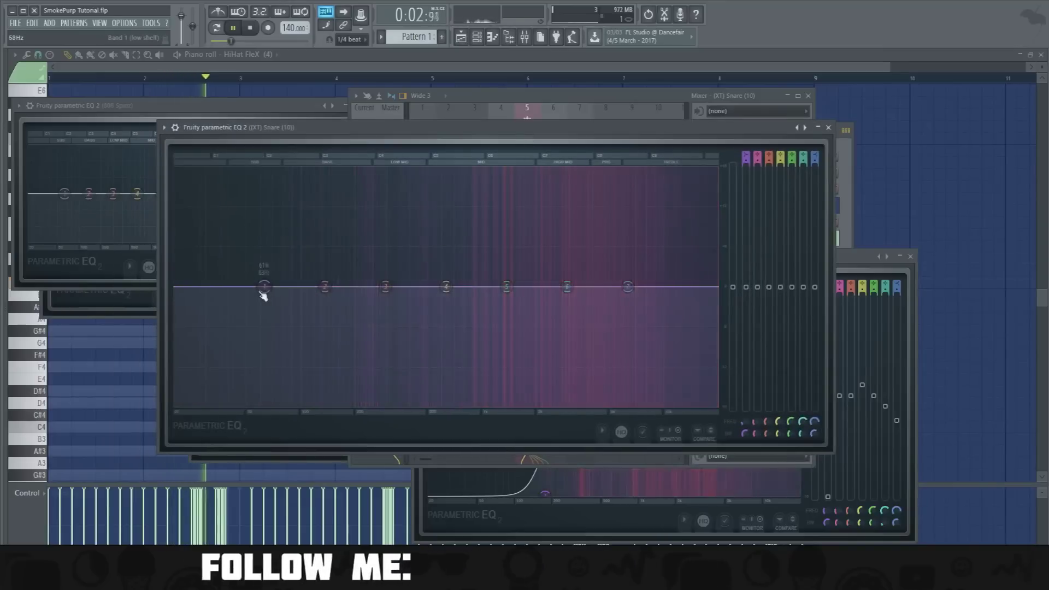
drag(264, 286, 280, 405)
right_click(280, 405)
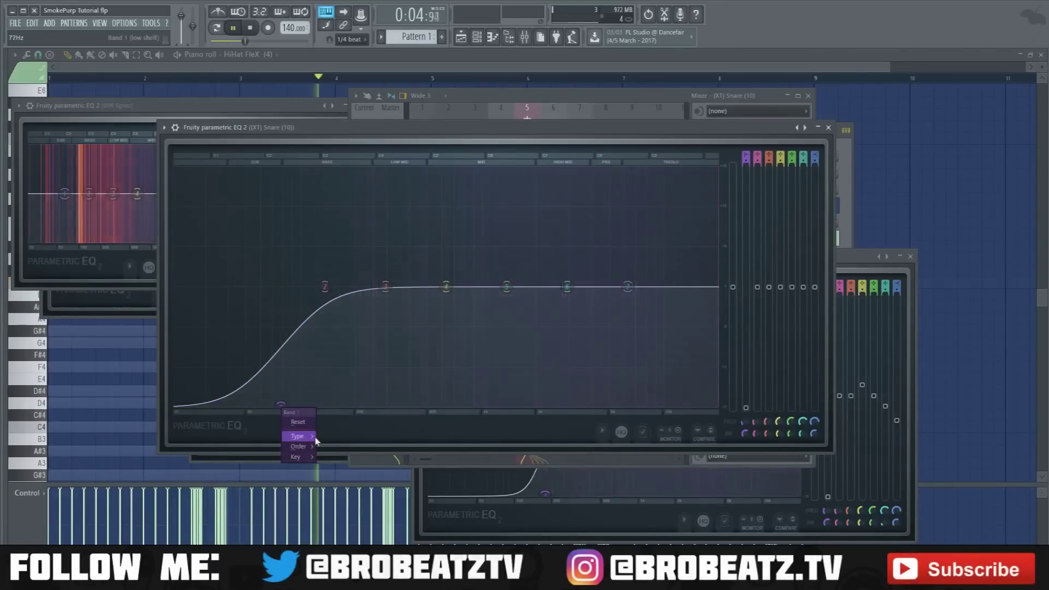
click(334, 446)
drag(280, 405, 363, 407)
drag(566, 286, 604, 267)
- Arrange the Snare (10) and Insert 6 EQ windows side by side to compare their curves and spectra
drag(860, 257, 965, 228)
drag(697, 126, 541, 127)
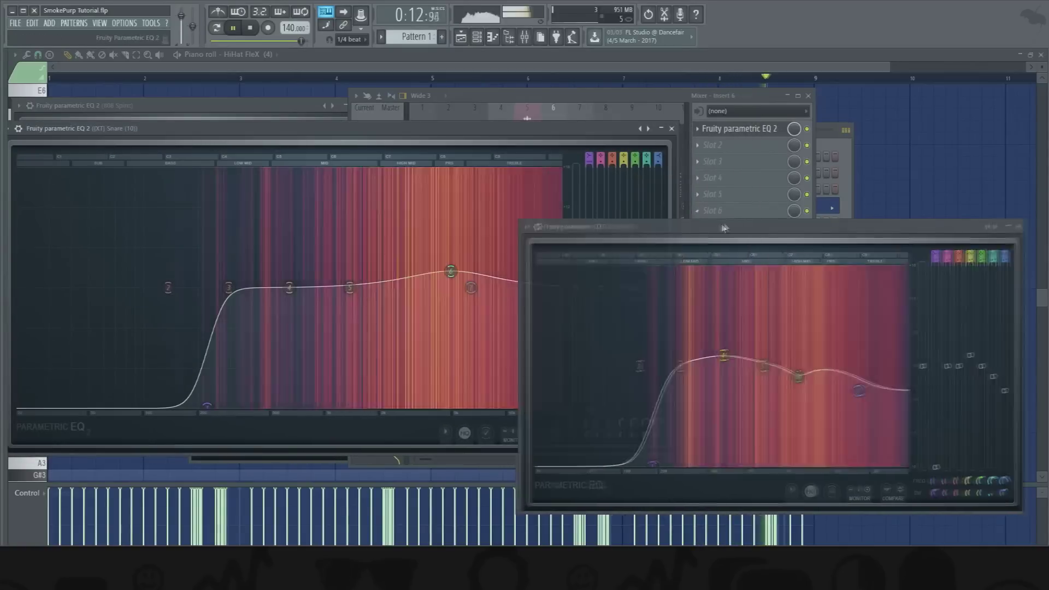
drag(719, 228, 763, 137)
drag(559, 236, 688, 236)
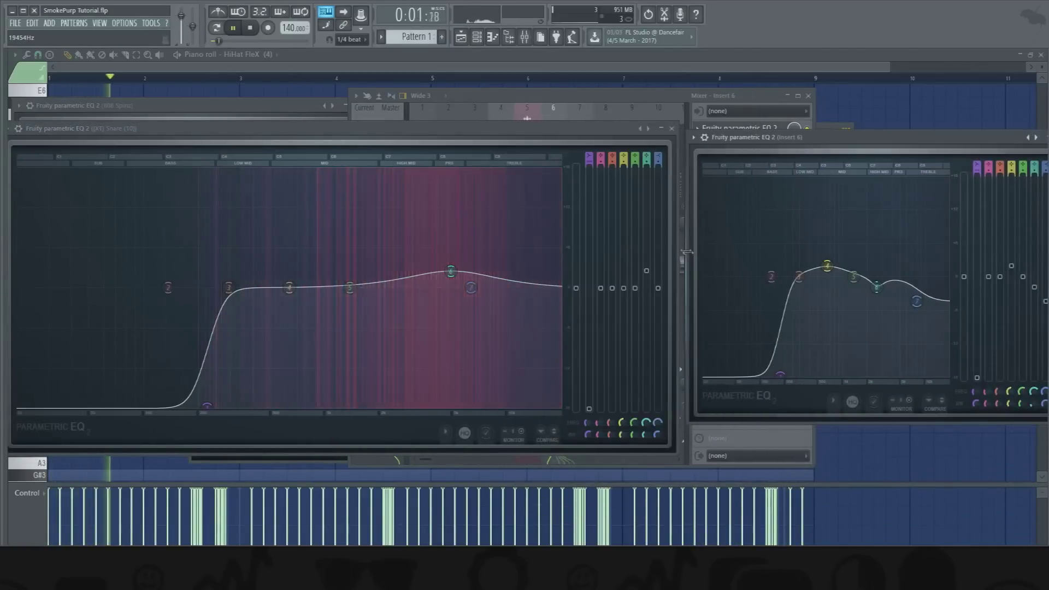
drag(675, 443, 483, 407)
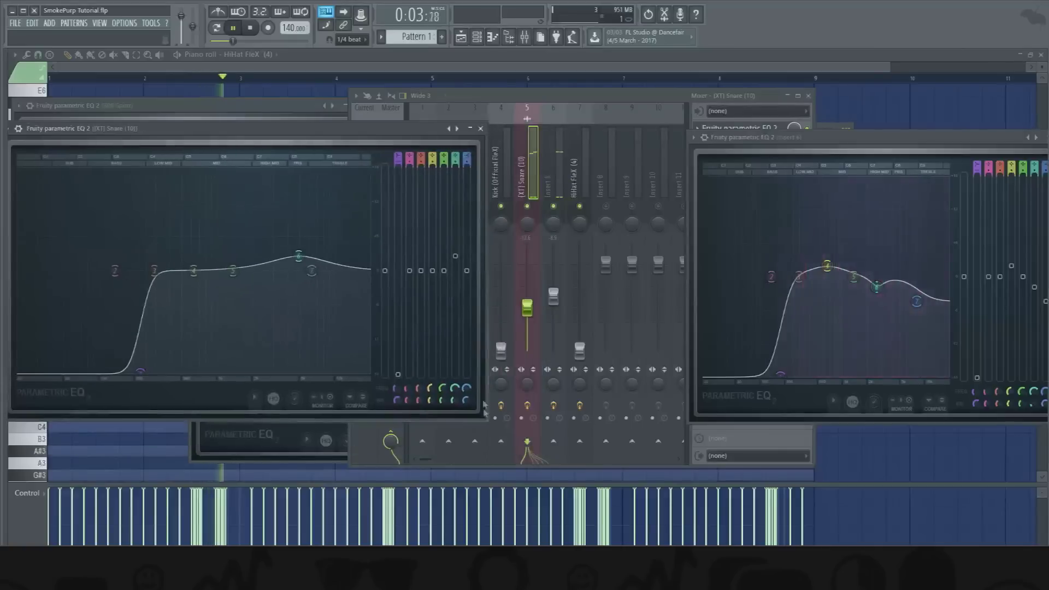
drag(369, 135, 557, 146)
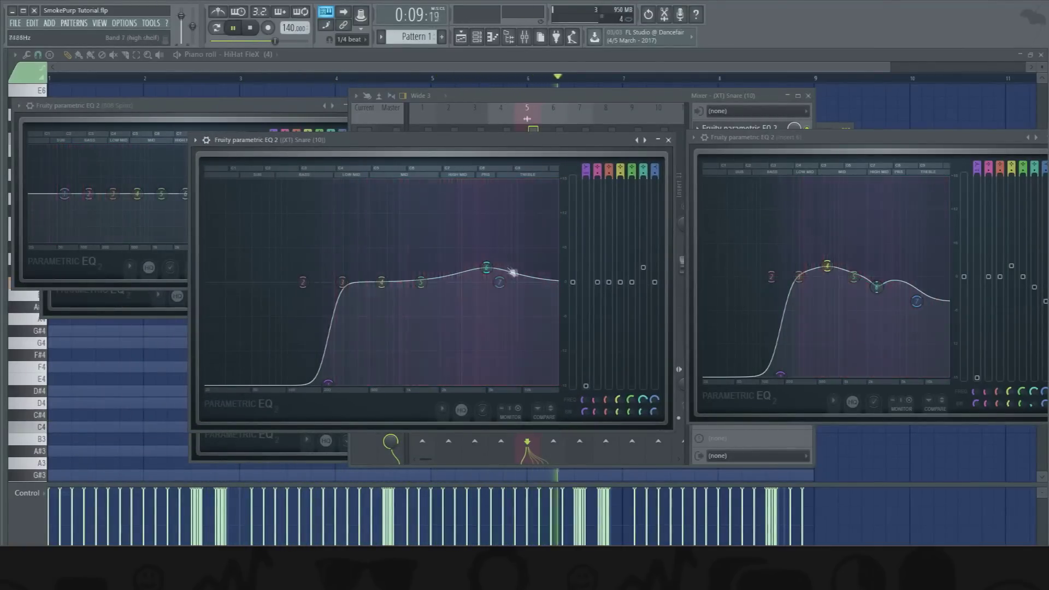
- Shift Snare (10)'s band 6 boost to a lower frequency, dip band 5 above it, raise band 7, and close the EQ
drag(489, 270, 455, 268)
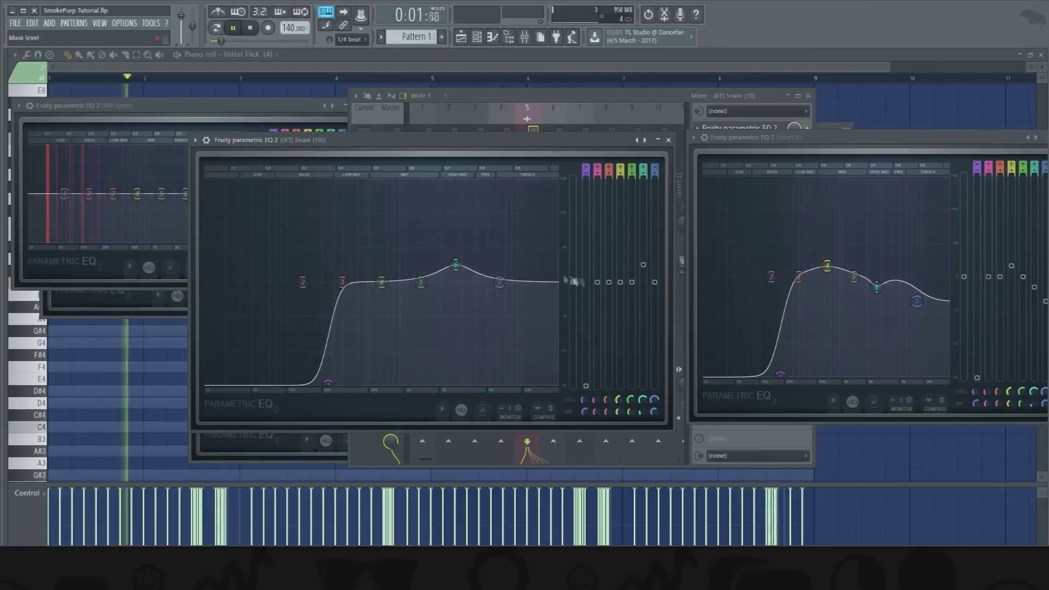
drag(421, 281, 504, 297)
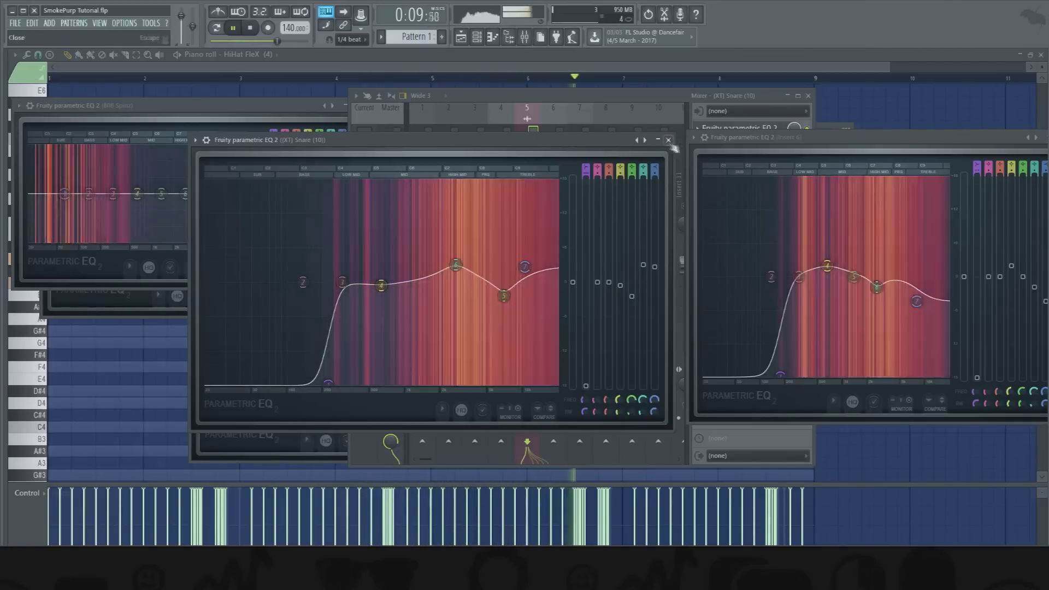
click(668, 141)
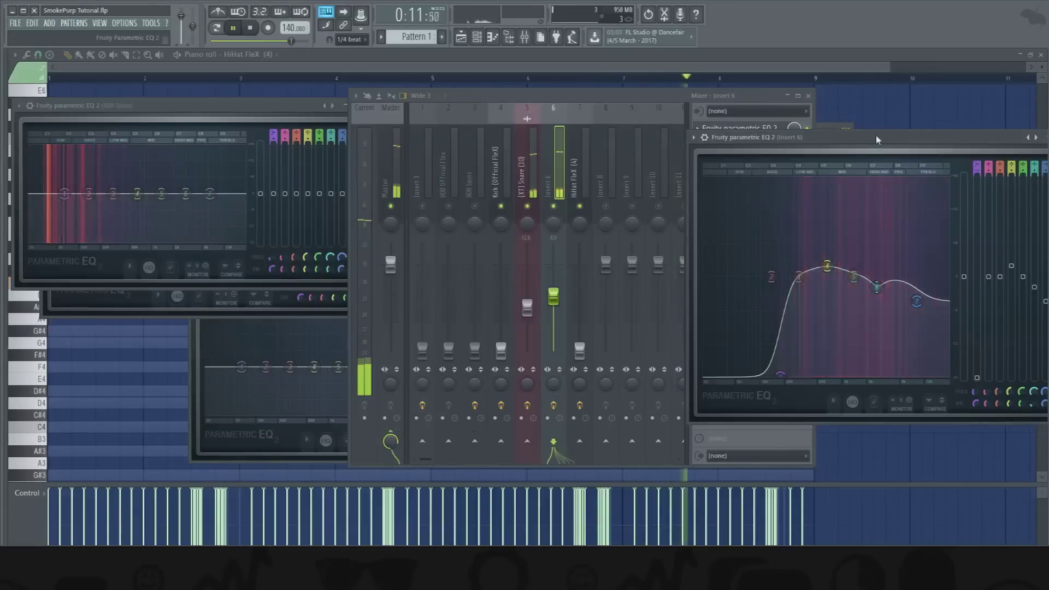
- Move Insert 6's EQ window off the mixer and raise the Snare (10) fader to -10.2 dB
drag(765, 138, 552, 366)
drag(527, 303, 528, 300)
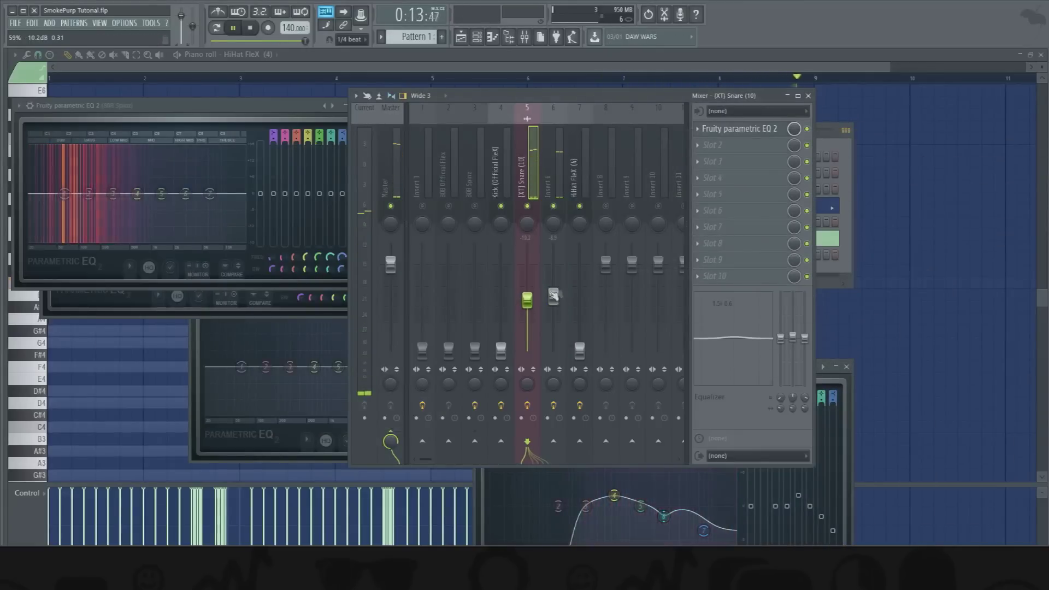
key(space)
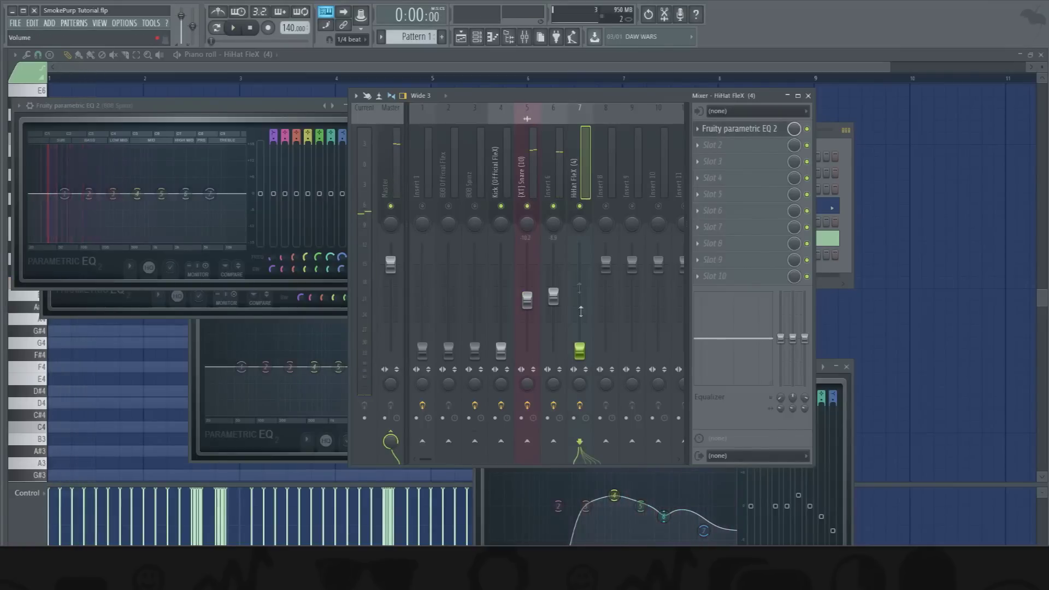
- Open the HiHat track's parametric EQ, make a steep low cut with band 1, and dip band 6 slightly near 3400 Hz
click(738, 129)
drag(245, 376, 334, 413)
right_click(335, 413)
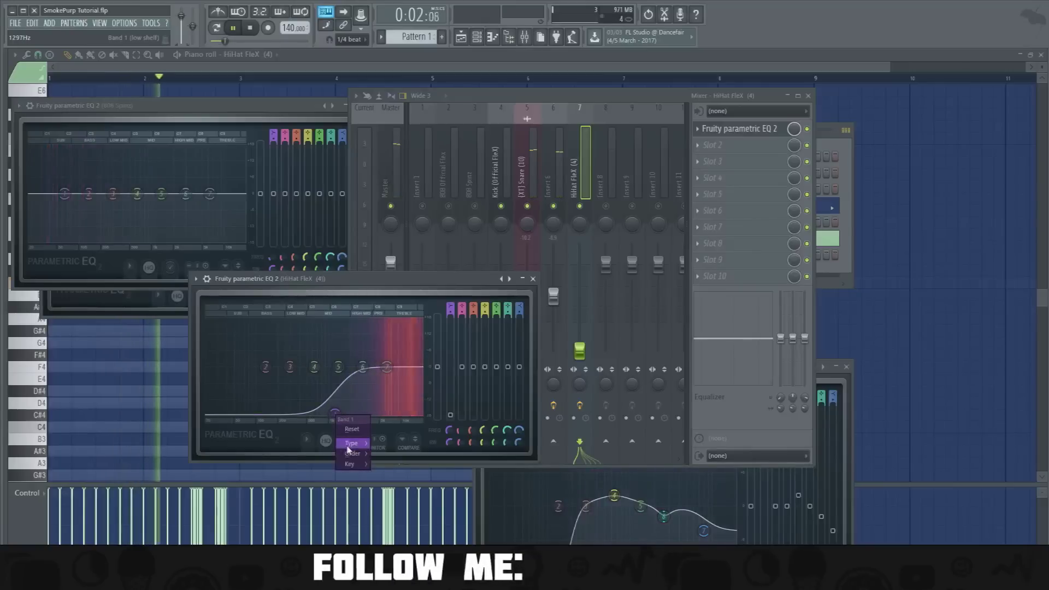
mouse_move(353, 454)
click(392, 464)
drag(335, 414, 367, 415)
drag(363, 368, 367, 370)
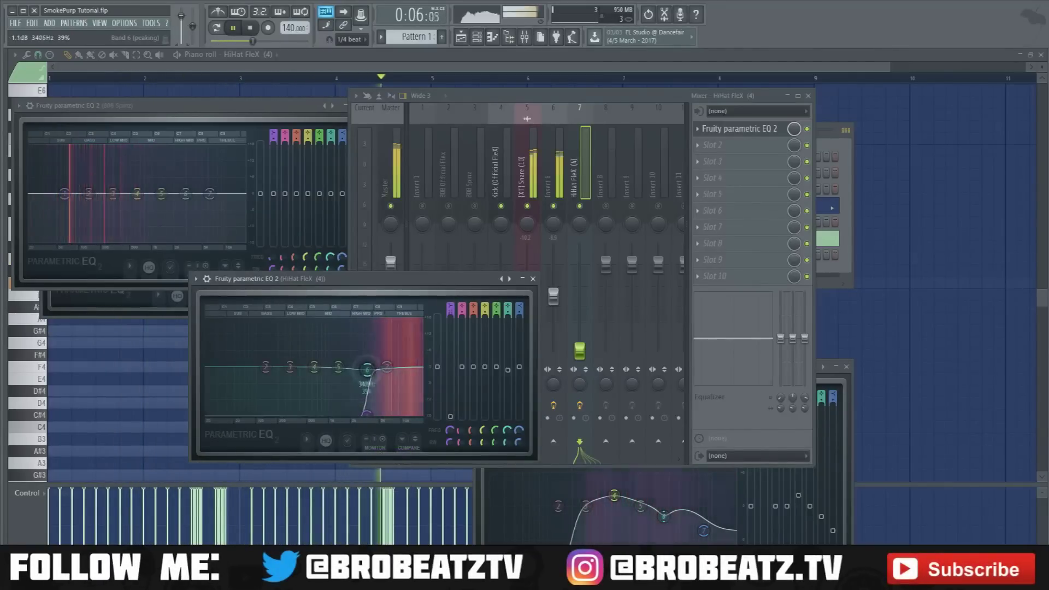
- Raise the HiHat and Kick mixer faders from the minimum during playback to balance them with the snares
drag(580, 351, 580, 316)
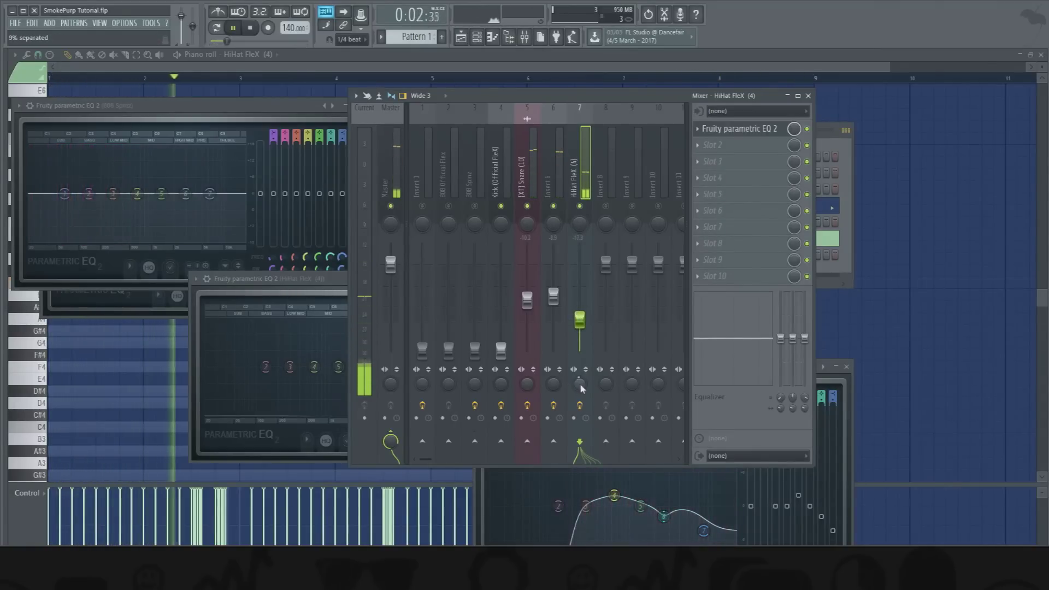
click(502, 303)
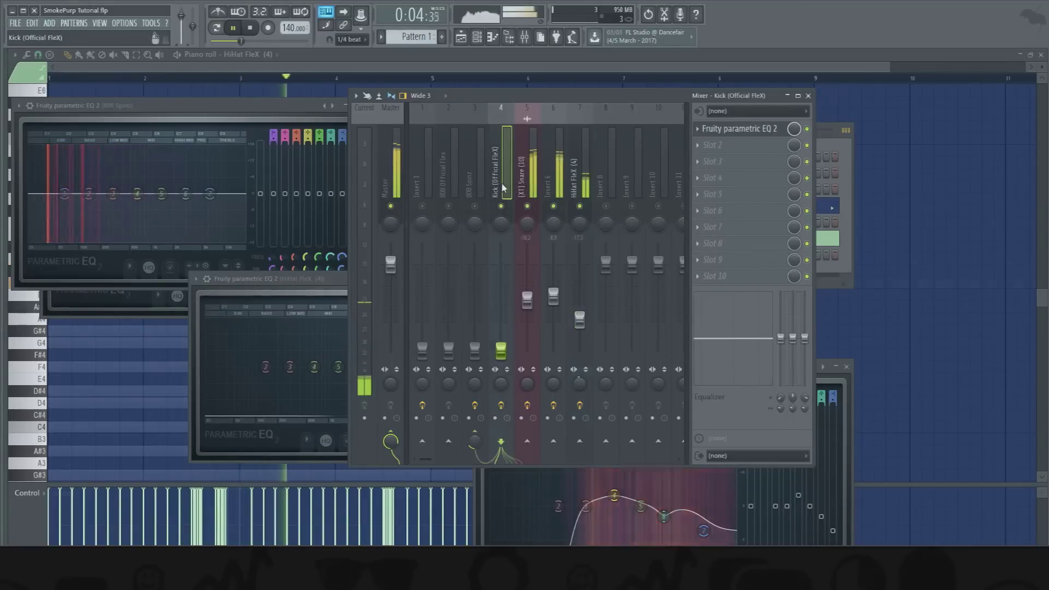
drag(501, 305, 501, 288)
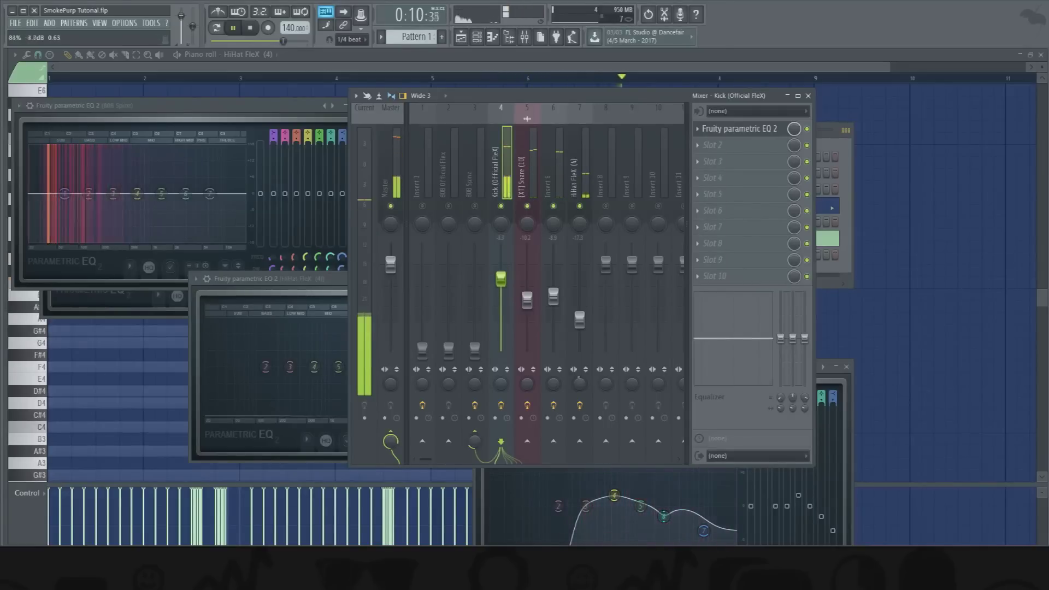
- Select the Snare (10), Insert 6 and HiHat tracks, lower their faders together slightly, and fine-tune the Kick fader
drag(527, 195, 580, 197)
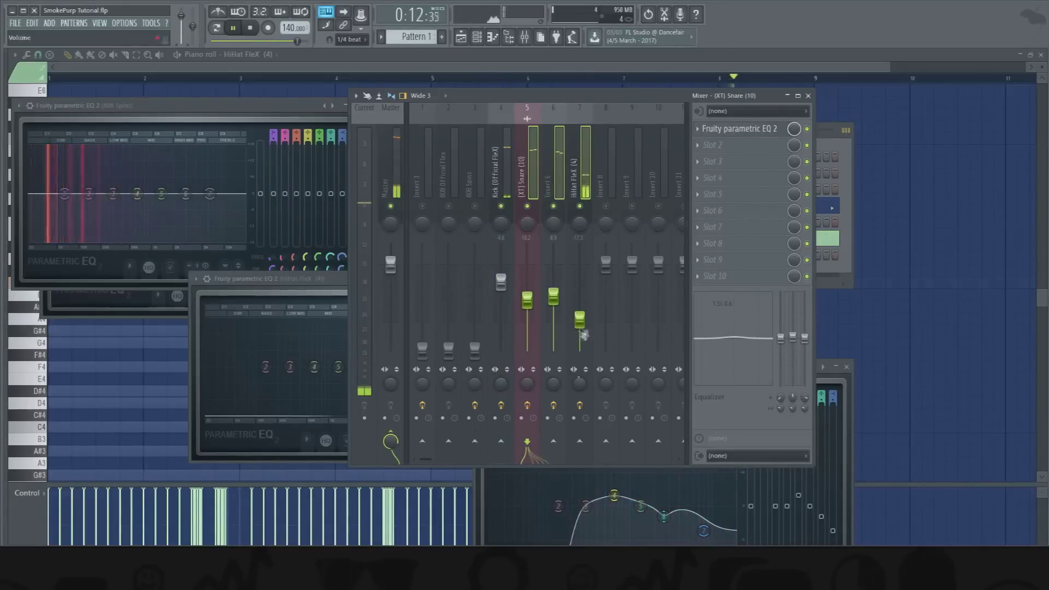
click(502, 283)
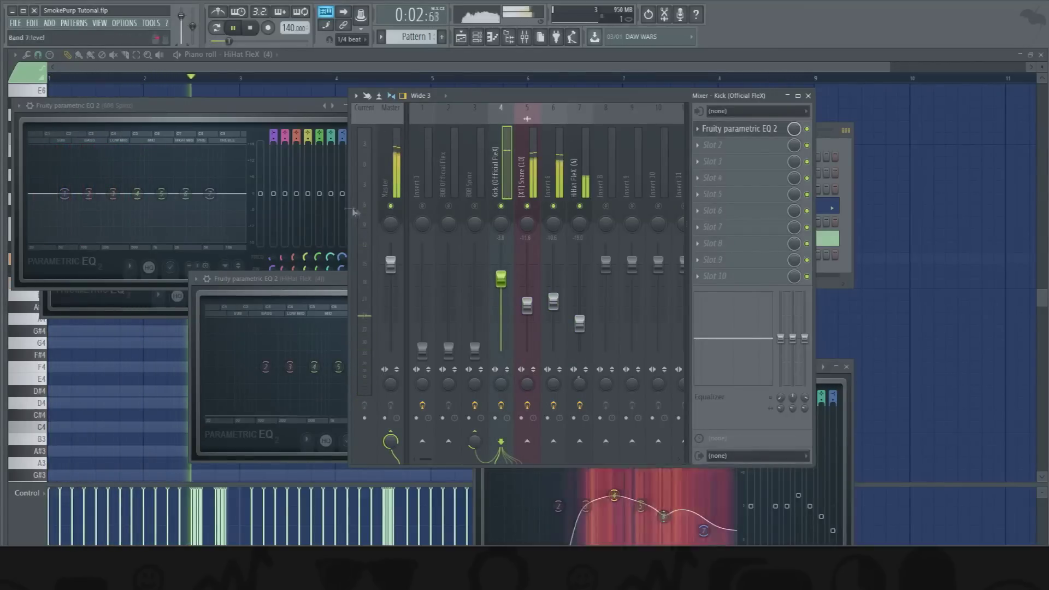
drag(502, 281, 503, 284)
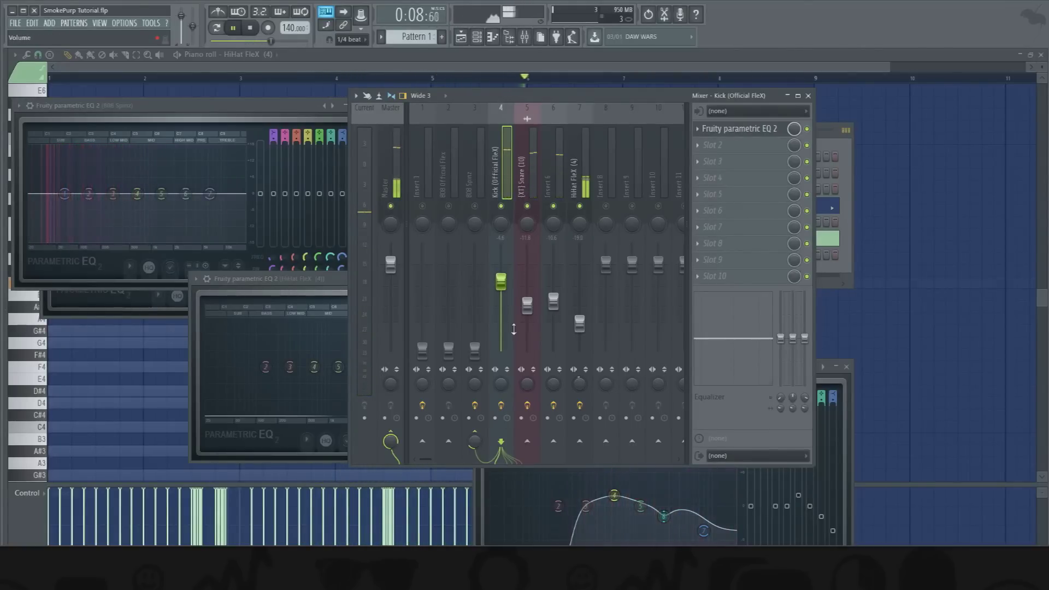
- Select the Snare (10) and Insert 6 tracks and raise both faders slightly together
click(527, 189)
ctrl+shift+click(552, 188)
drag(553, 297, 554, 294)
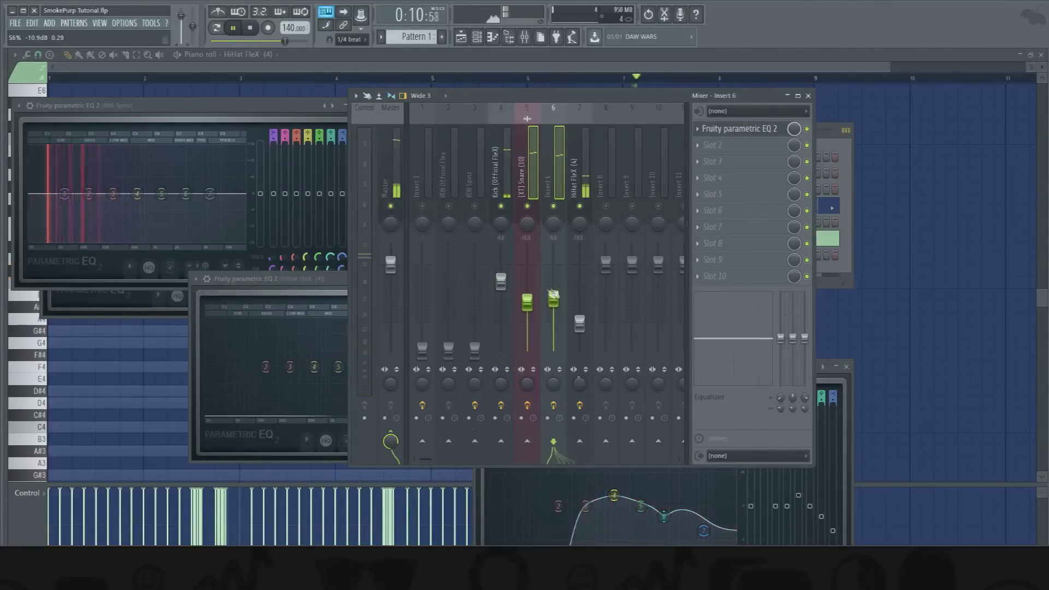
- Open the piano roll of Snare (10), switch it to Snare (8), and enlarge the note velocity area
click(343, 71)
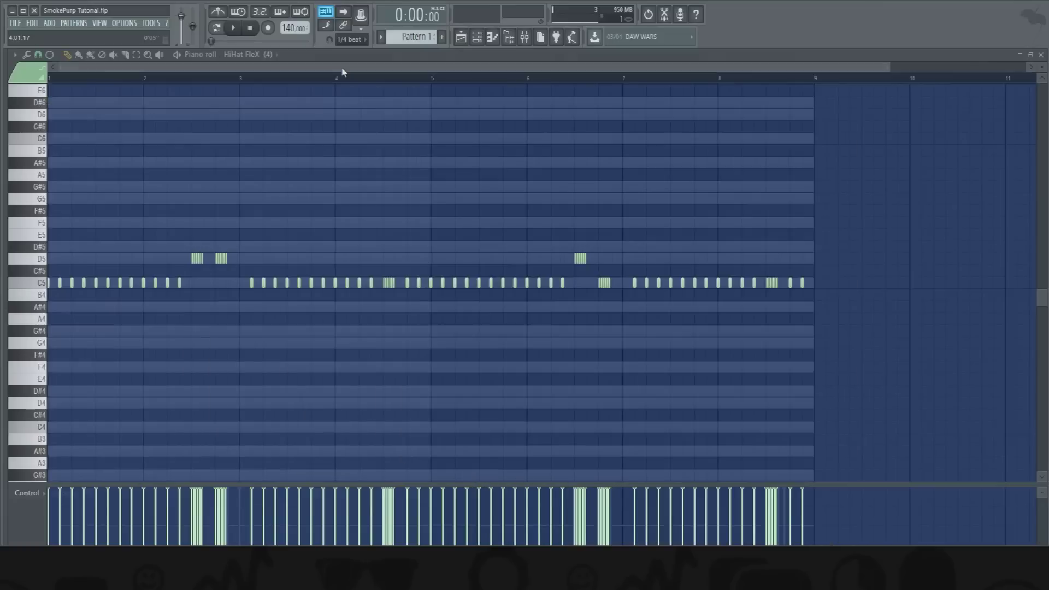
click(485, 38)
click(252, 192)
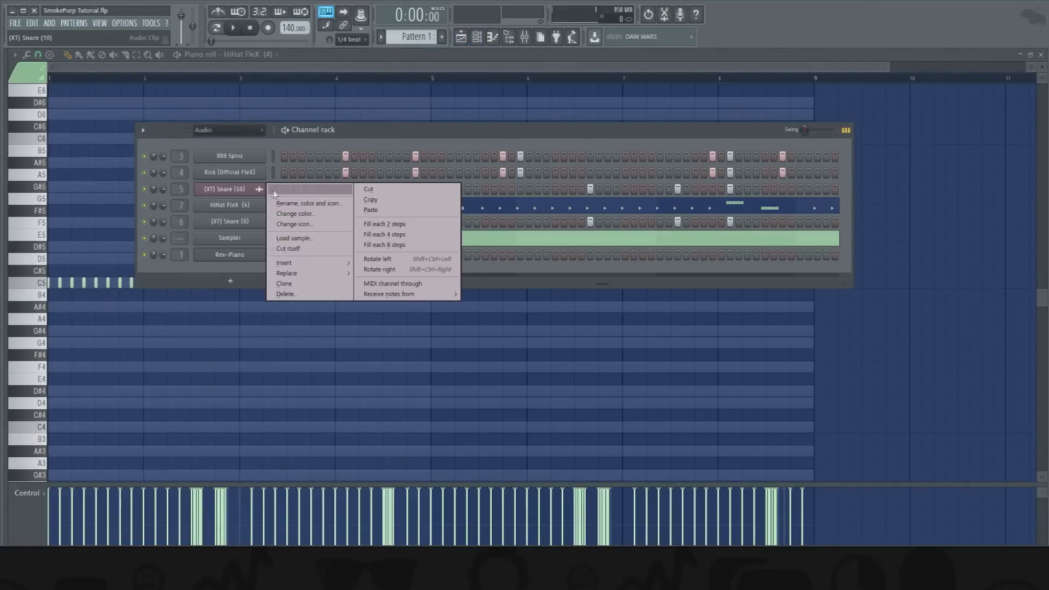
click(287, 192)
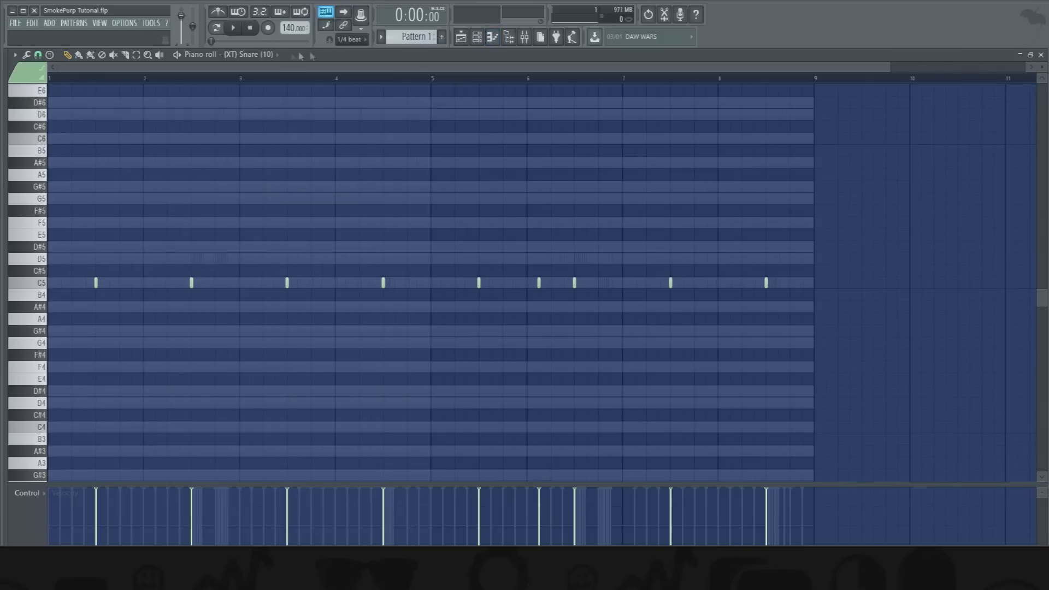
click(276, 54)
click(264, 118)
drag(544, 482, 559, 334)
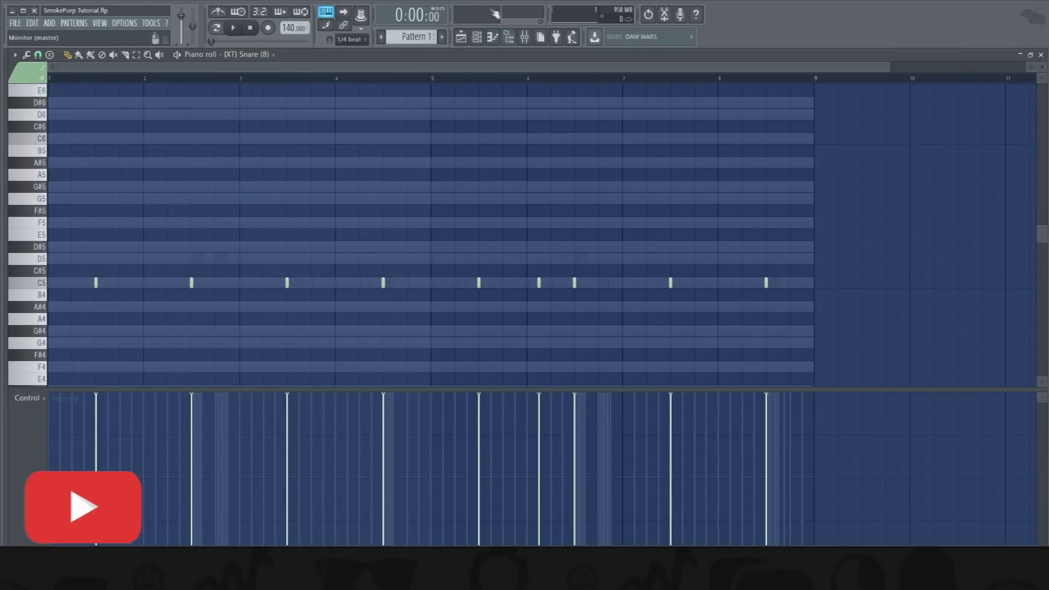
- Show the Playlist with the channel rack open over it
click(464, 37)
click(479, 38)
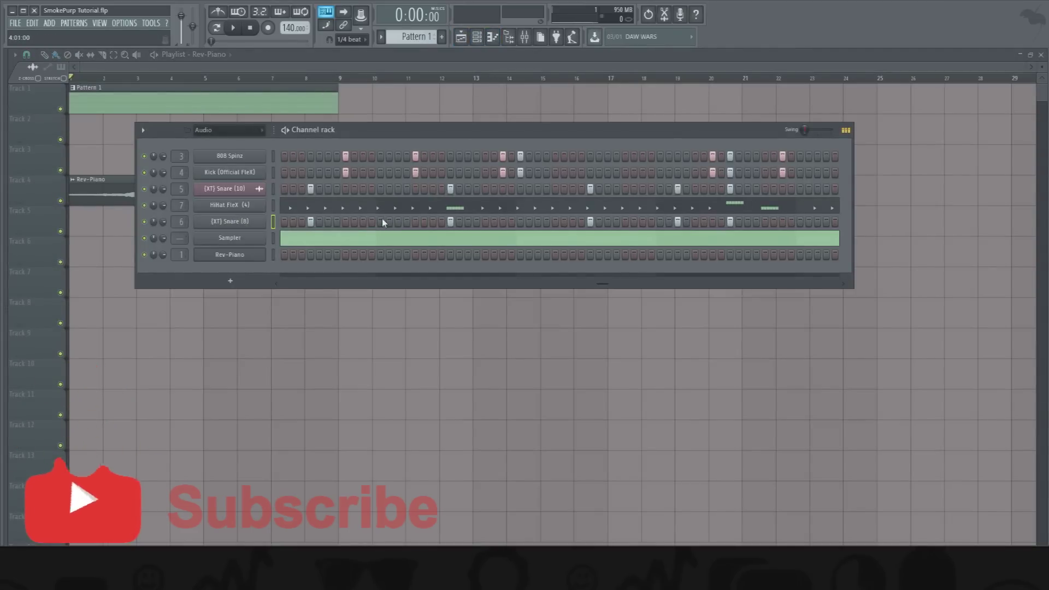
- Open the piano roll of Snare (8), change the grid snap, and add three C5 roll notes just before the bar 3 hit
right_click(234, 228)
click(274, 224)
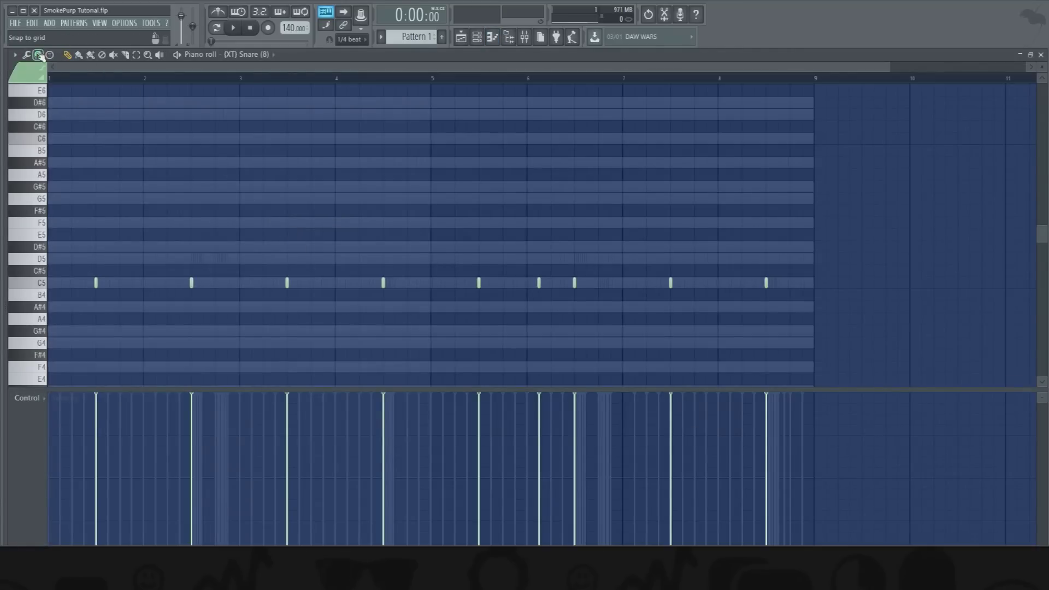
click(38, 55)
click(65, 169)
scroll(377, 89, up, 4)
drag(294, 67, 206, 67)
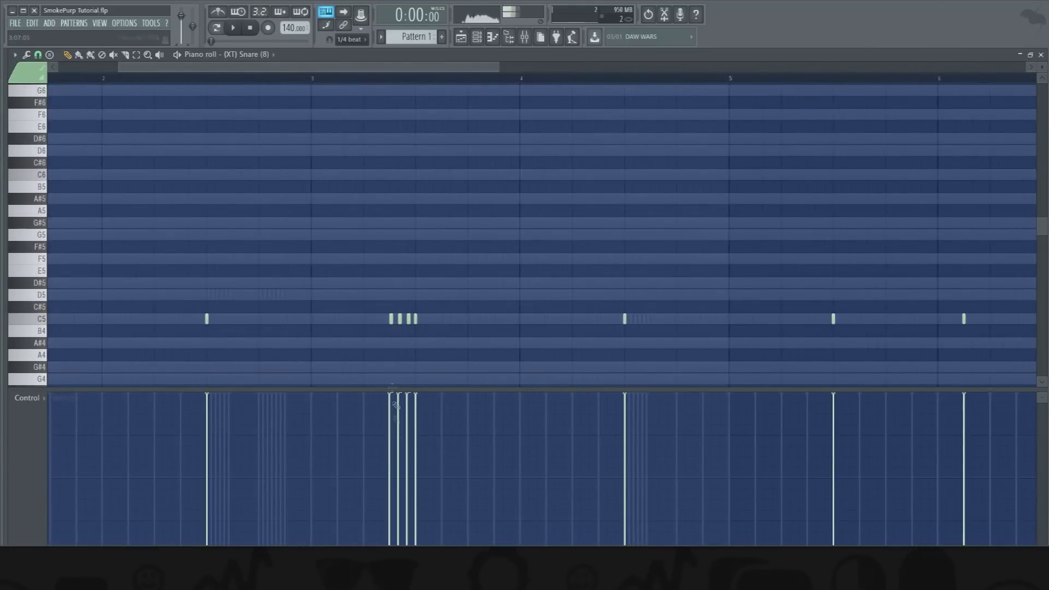
- Shape the three snare roll notes into rising velocities and add a C5 note after the bar 3 hit at about 58% velocity
scroll(357, 79, up, 1)
click(358, 79)
key(space)
key(space)
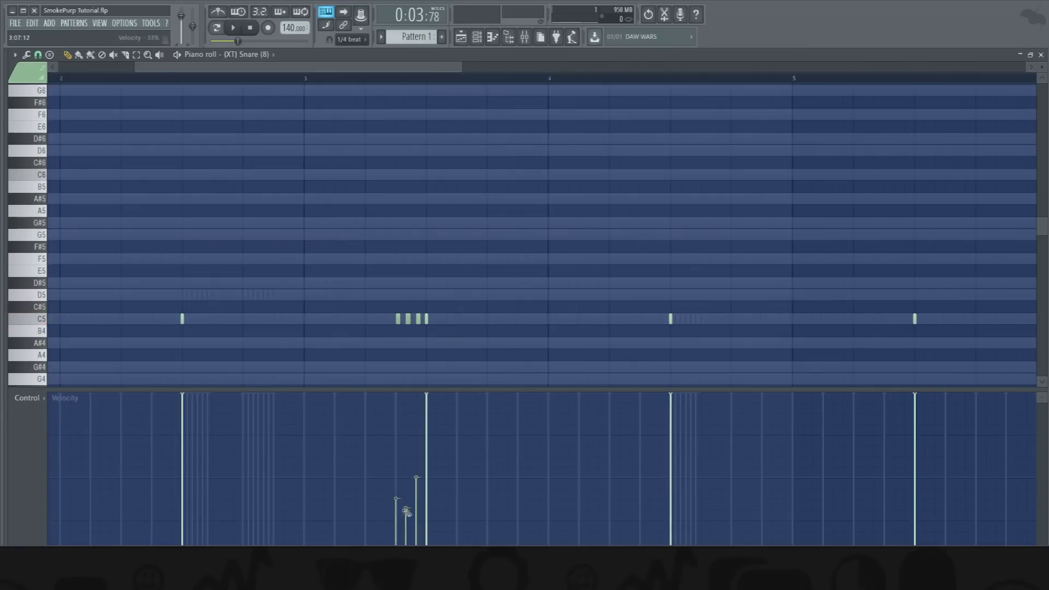
key(space)
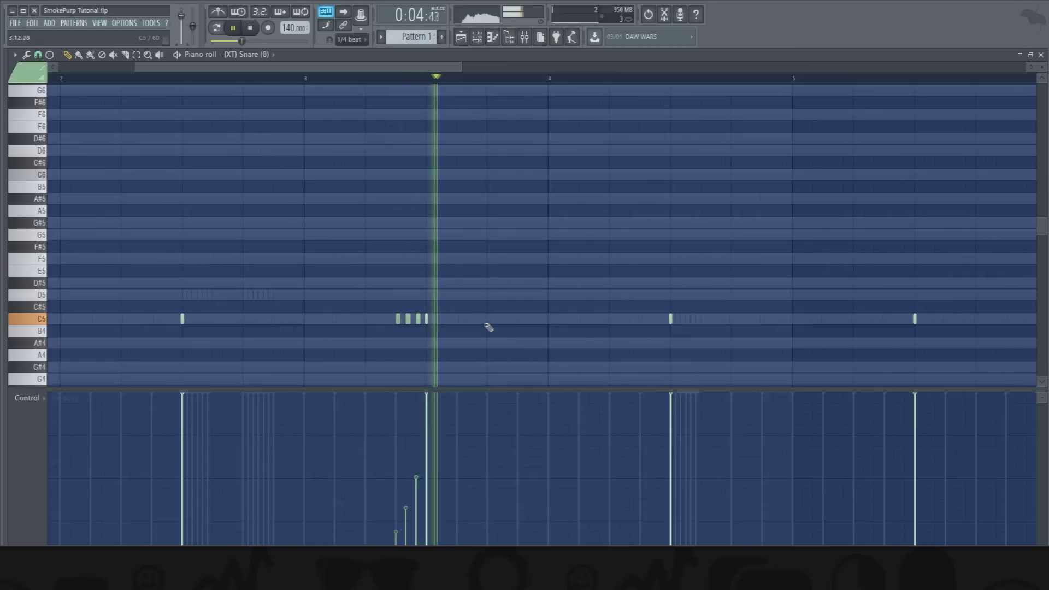
click(459, 319)
drag(464, 488, 472, 455)
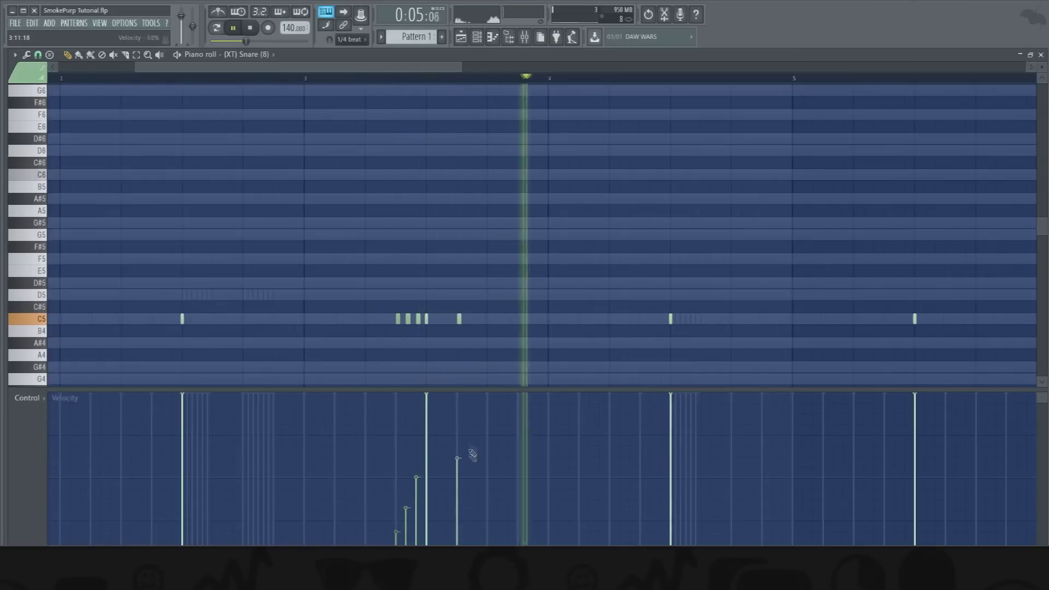
- Return to the channel rack, copy the Snare (8) notes, and paste them into Snare (10)
click(470, 38)
click(477, 39)
right_click(235, 221)
click(369, 232)
right_click(235, 188)
click(366, 214)
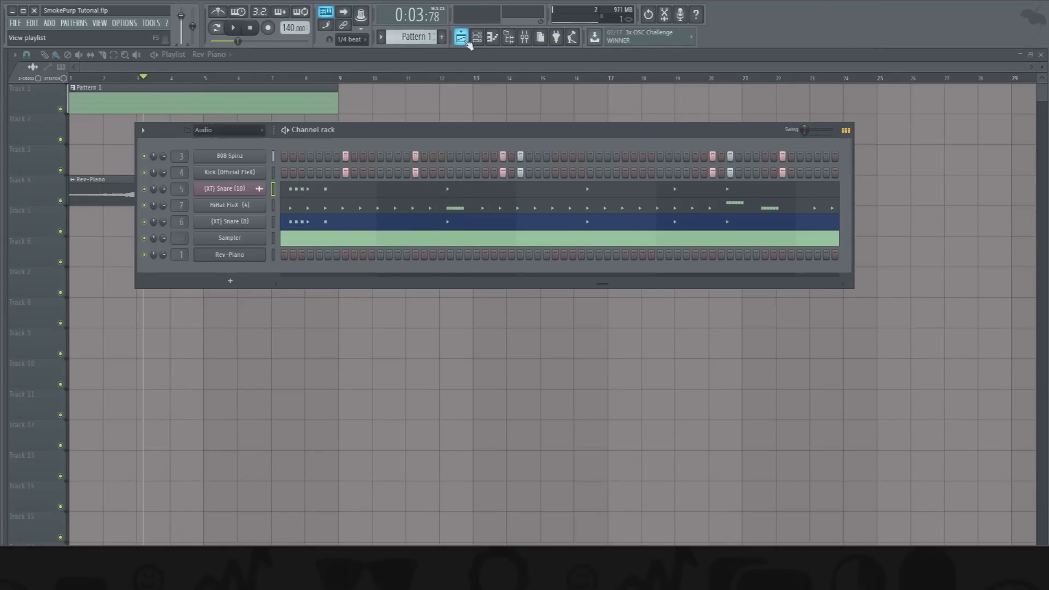
- Open the Kick track's Fruity parametric EQ 2 in the mixer, boost band 3 around 134 Hz, and set the Kick fader to about -5 dB
click(517, 43)
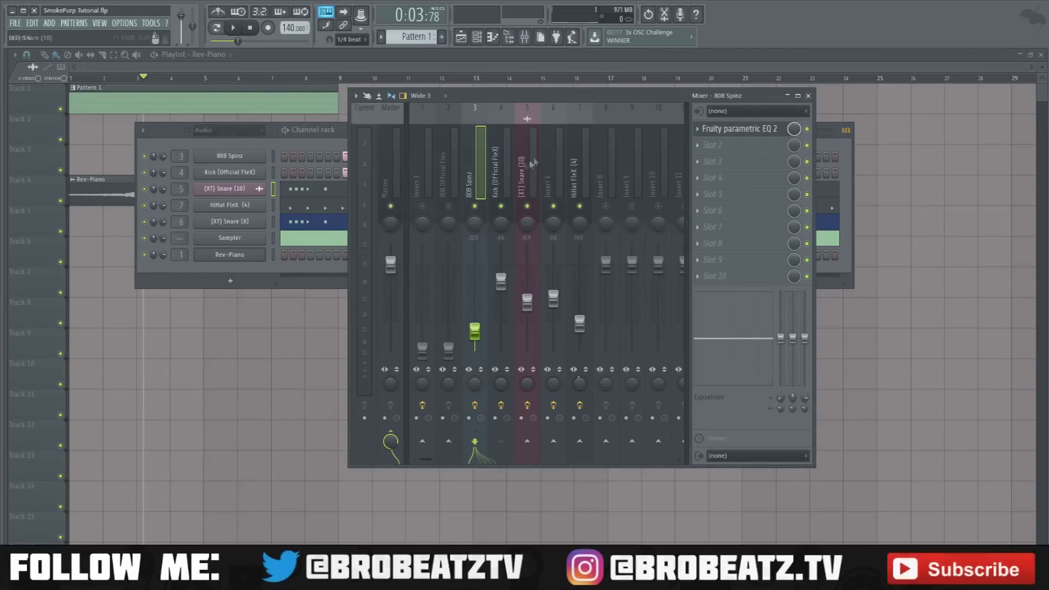
click(501, 164)
click(730, 132)
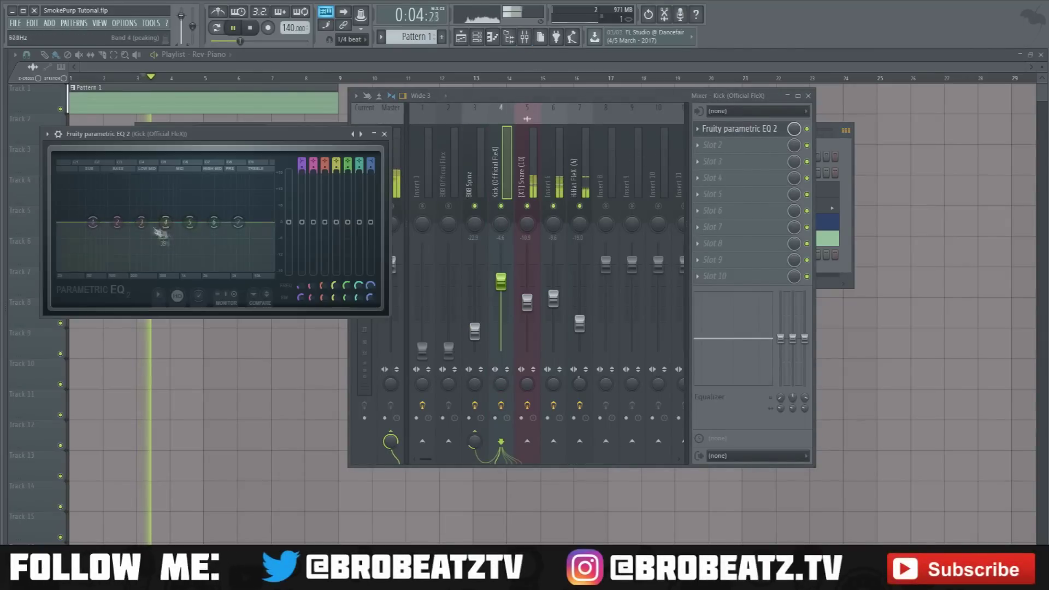
drag(140, 222, 117, 211)
drag(501, 282, 501, 283)
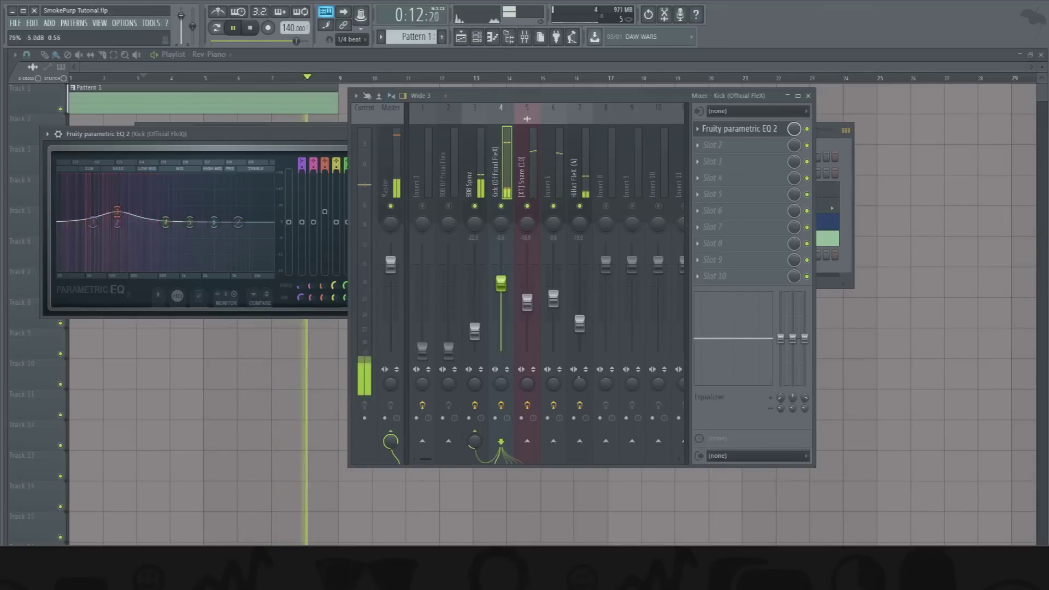
- Roll off the kick's highs with EQ band 7, dip band 1 slightly, and enlarge the EQ window
drag(238, 221, 201, 272)
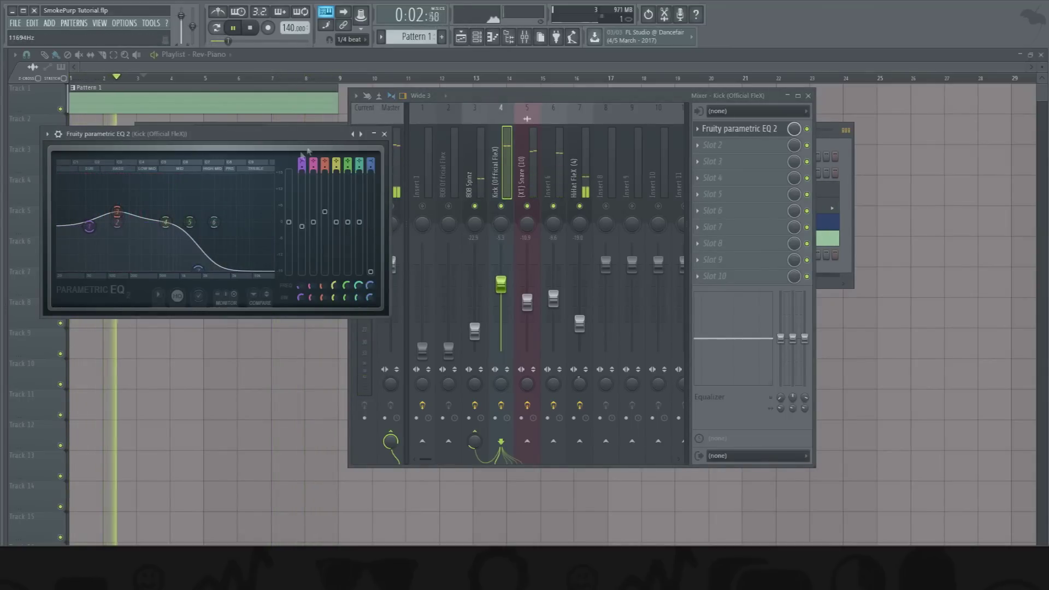
drag(321, 136, 613, 190)
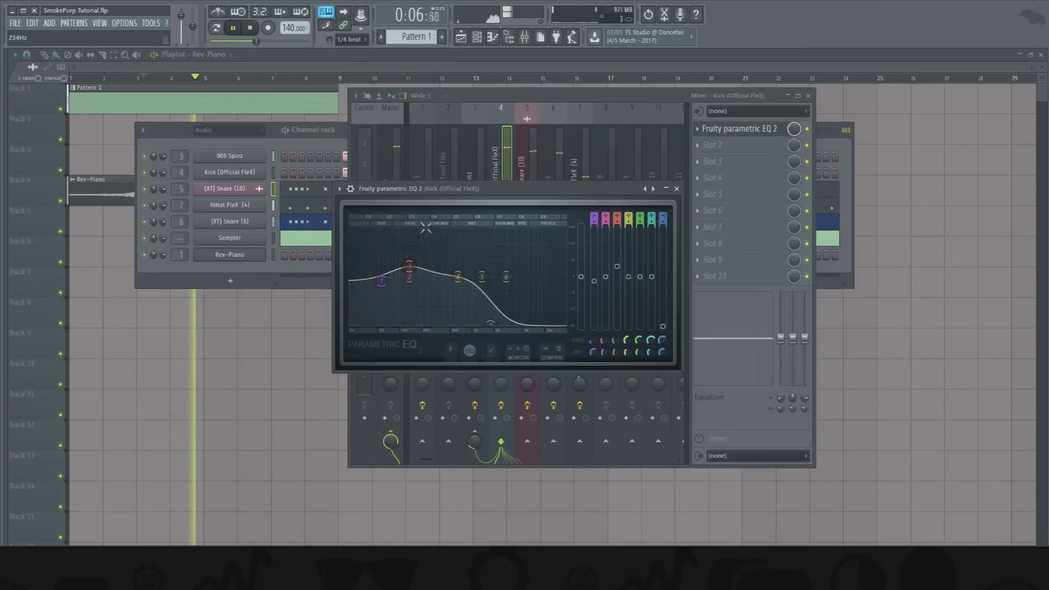
drag(333, 183, 94, 73)
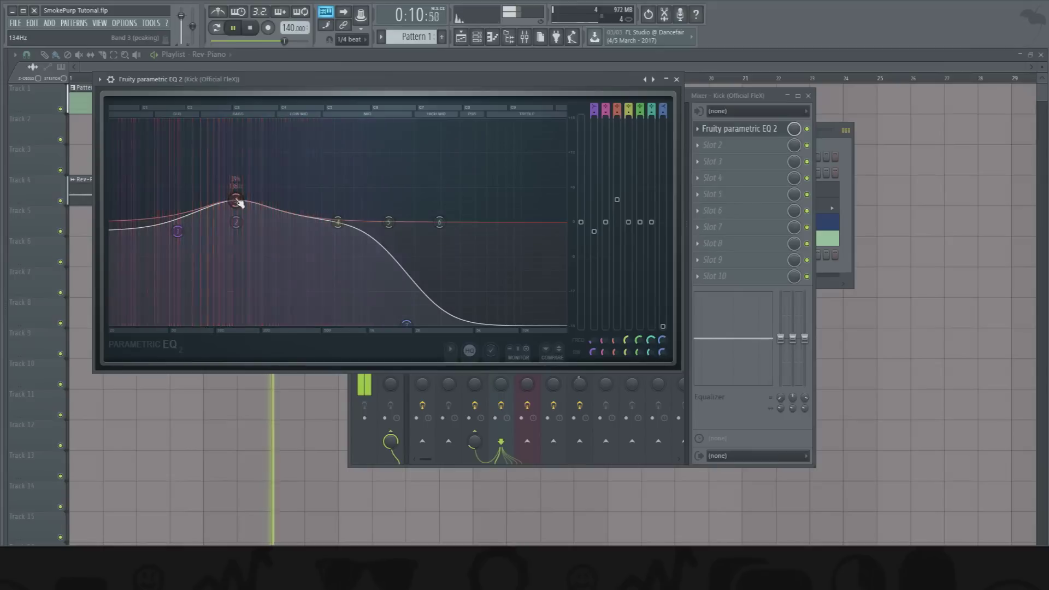
click(706, 97)
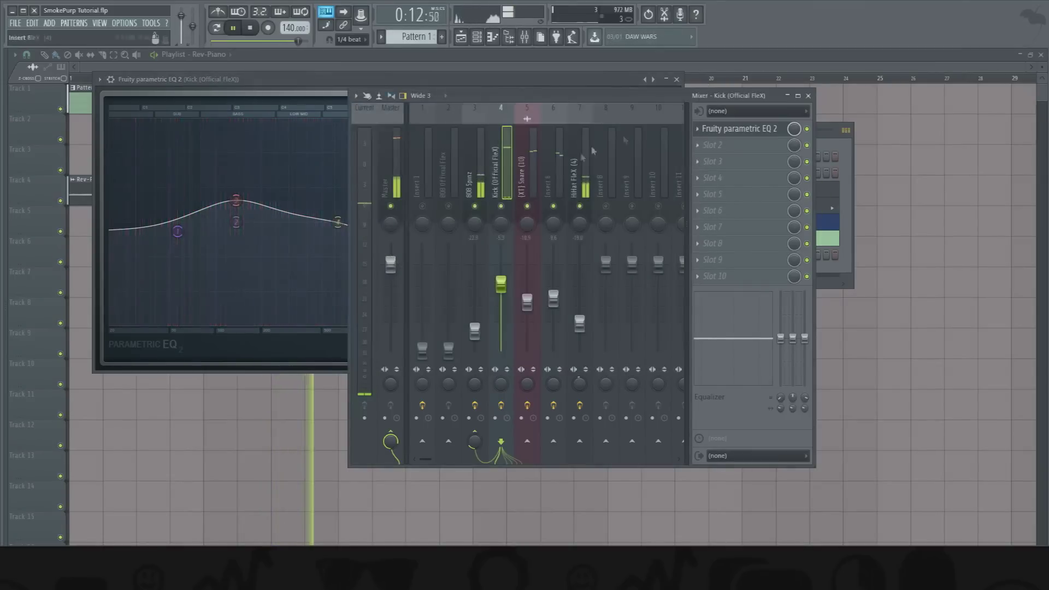
- Open and enlarge the 808 Spinz track's Fruity parametric EQ 2, cut band 2 by about 1.4 dB at 140 Hz, and raise band 1 near 75 Hz
click(481, 175)
click(773, 130)
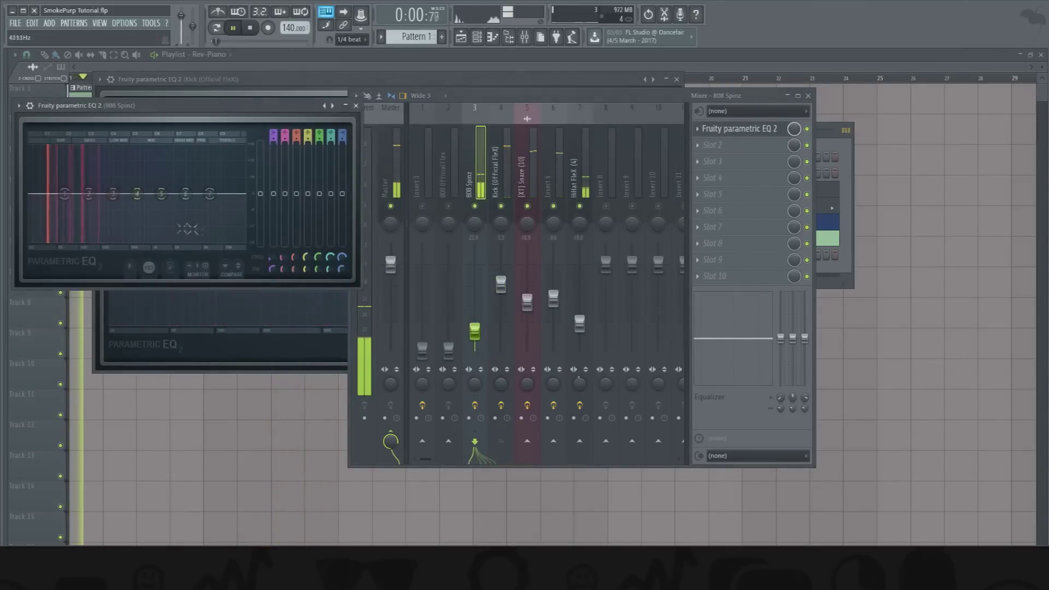
drag(366, 293, 808, 460)
drag(194, 280, 219, 284)
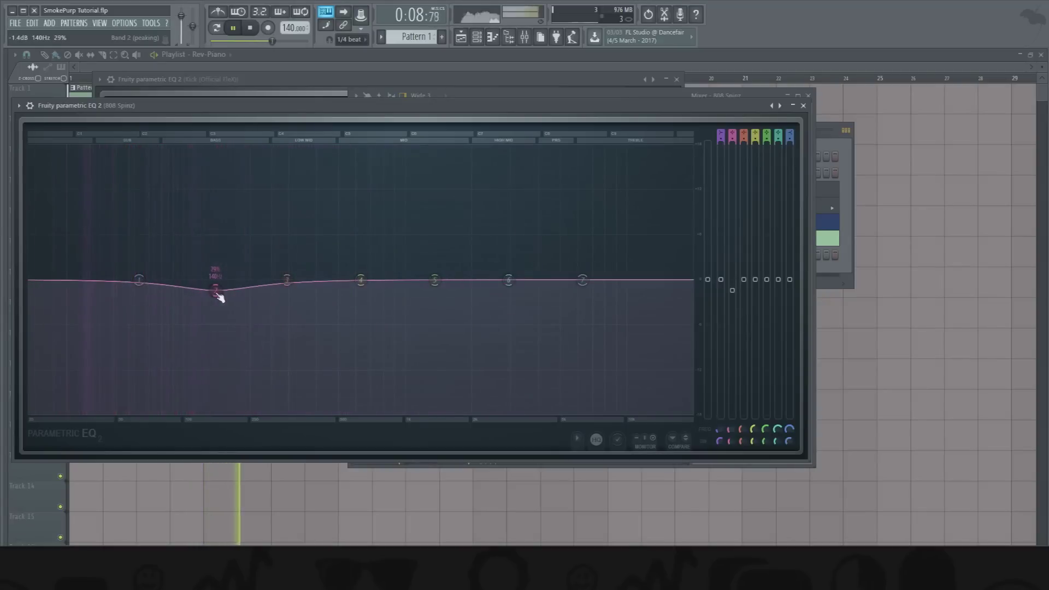
drag(140, 280, 156, 268)
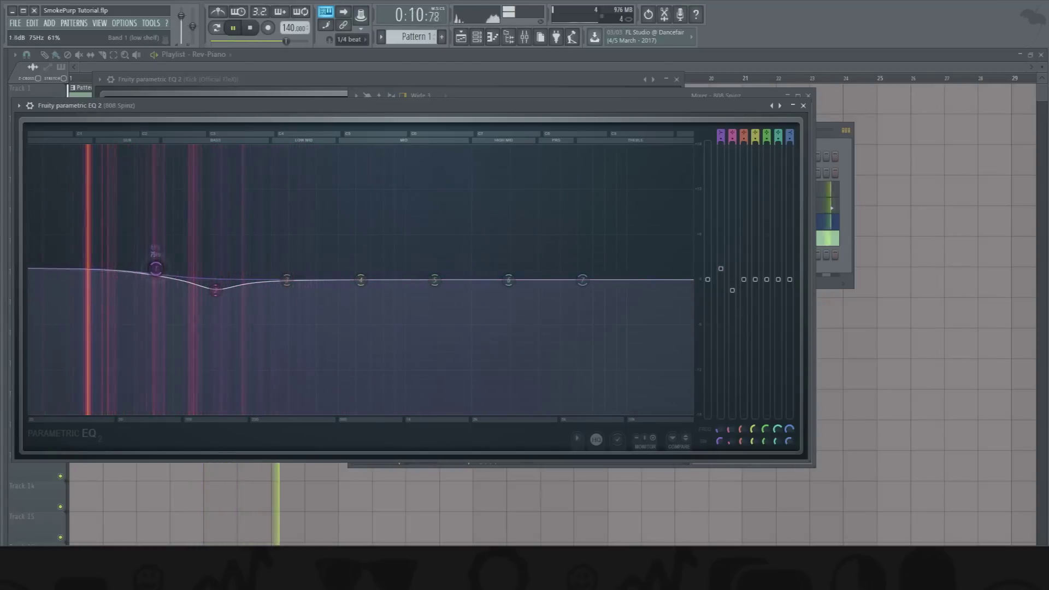
- Boost the 808's EQ band 3 by about 1.6 dB at 70 Hz, deepen the band 2 cut, and roll off the highs with band 7
drag(287, 280, 157, 268)
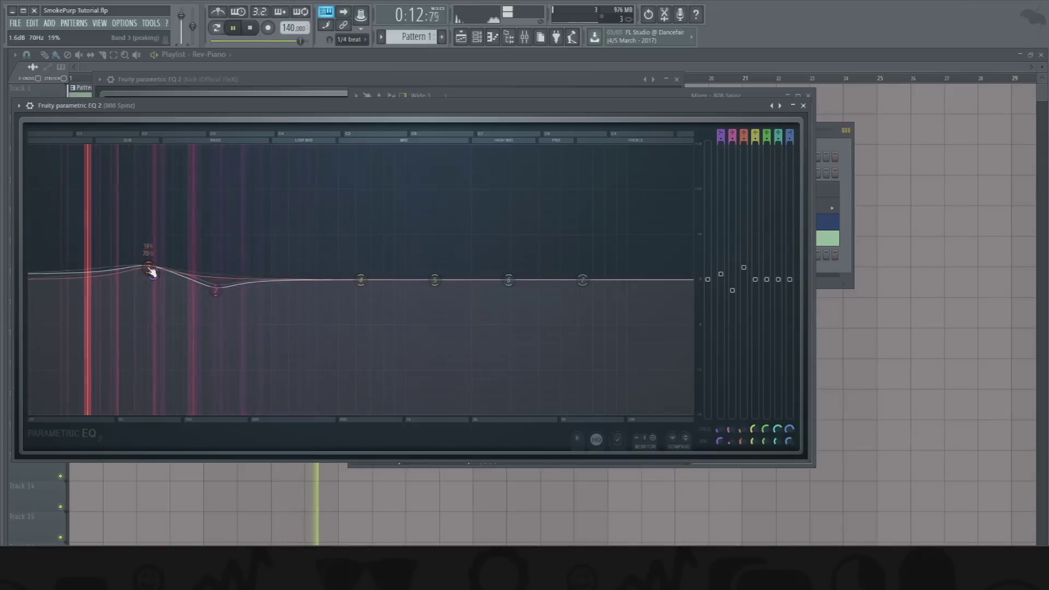
drag(216, 290, 212, 294)
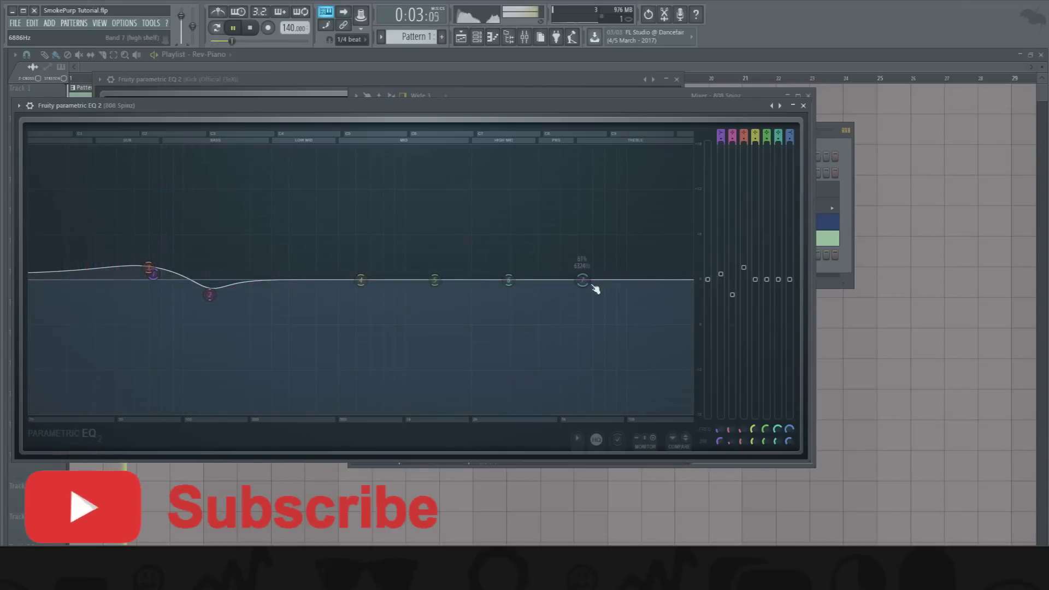
drag(584, 281, 534, 414)
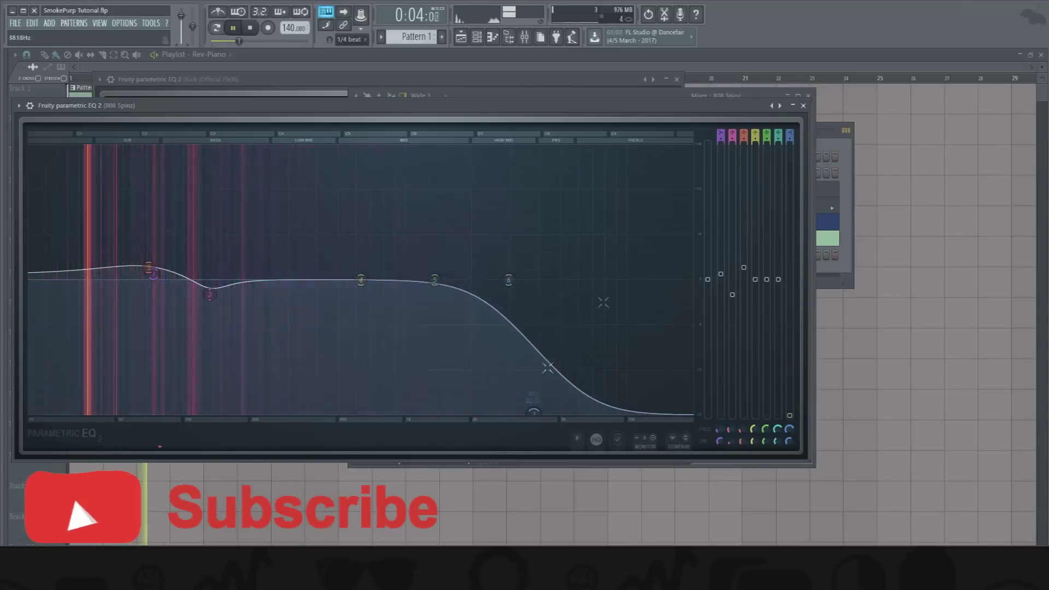
click(804, 106)
- Raise the 808 Spinz fader to about -12 dB, trim the Kick fader, and lower the five tracks from 808 Spinz to HiHat together
drag(474, 312, 475, 306)
click(501, 285)
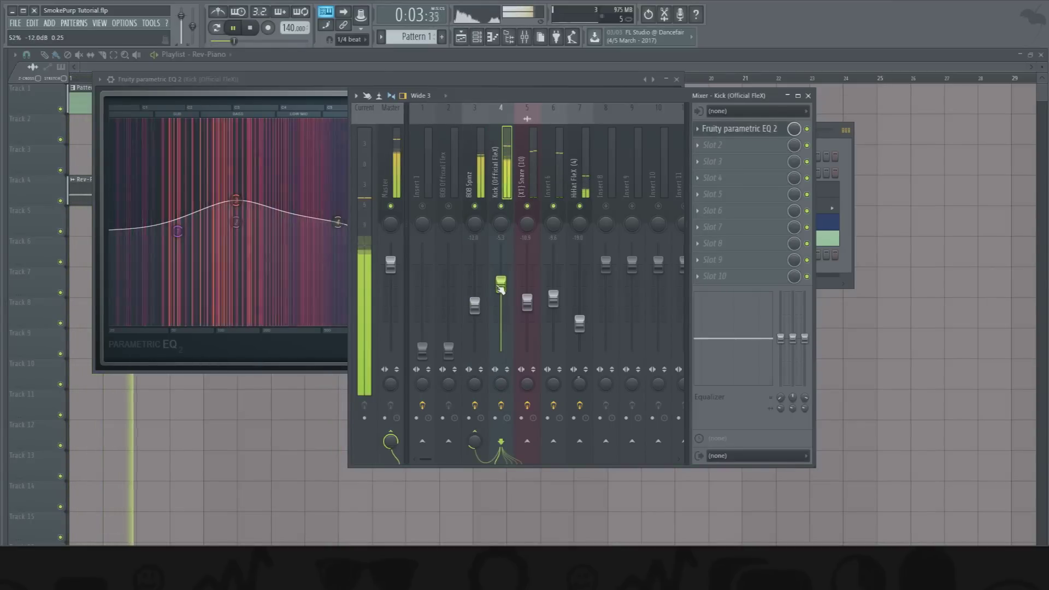
drag(475, 165, 580, 165)
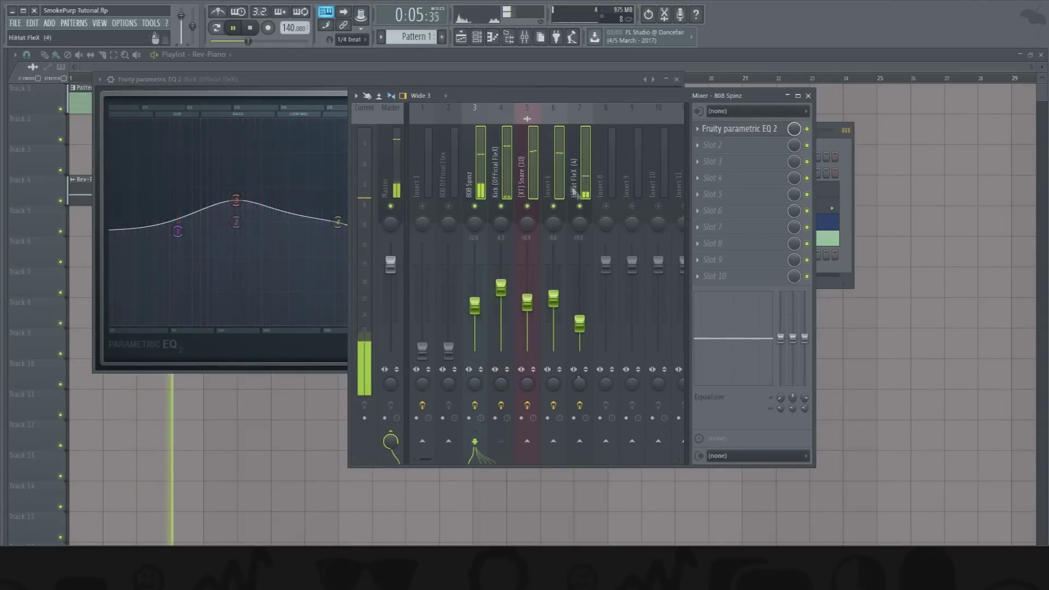
drag(579, 323, 580, 328)
- Set the Kick fader to about -7 dB and raise the 808 Spinz fader slightly
click(502, 170)
drag(501, 293, 501, 292)
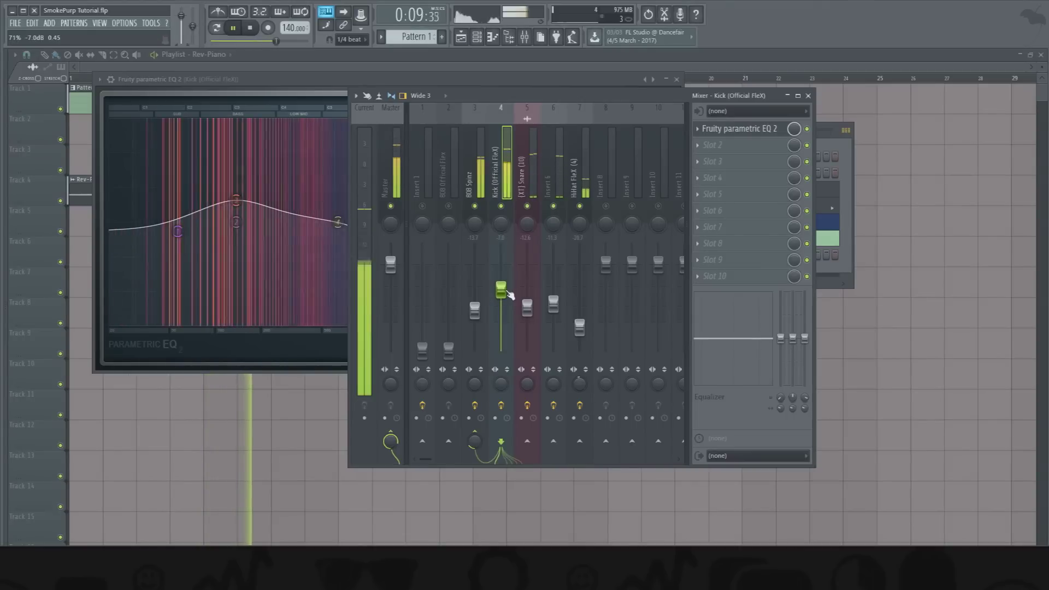
drag(475, 311, 475, 308)
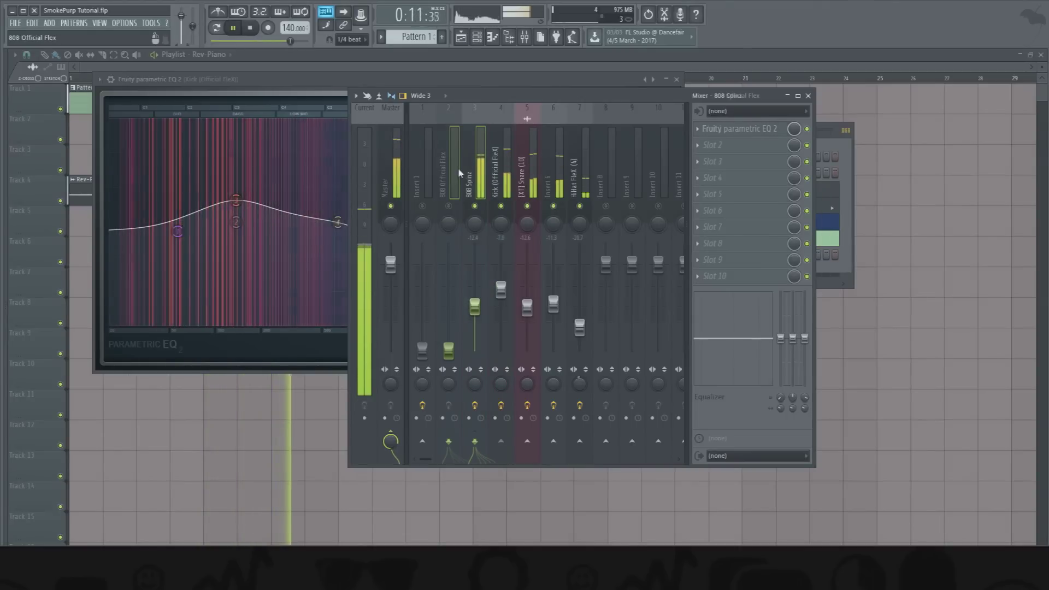
- Unmute Insert 1, open its Fruity parametric EQ 2, adjust its stereo separation, and raise its fader to sit in the mix
click(424, 224)
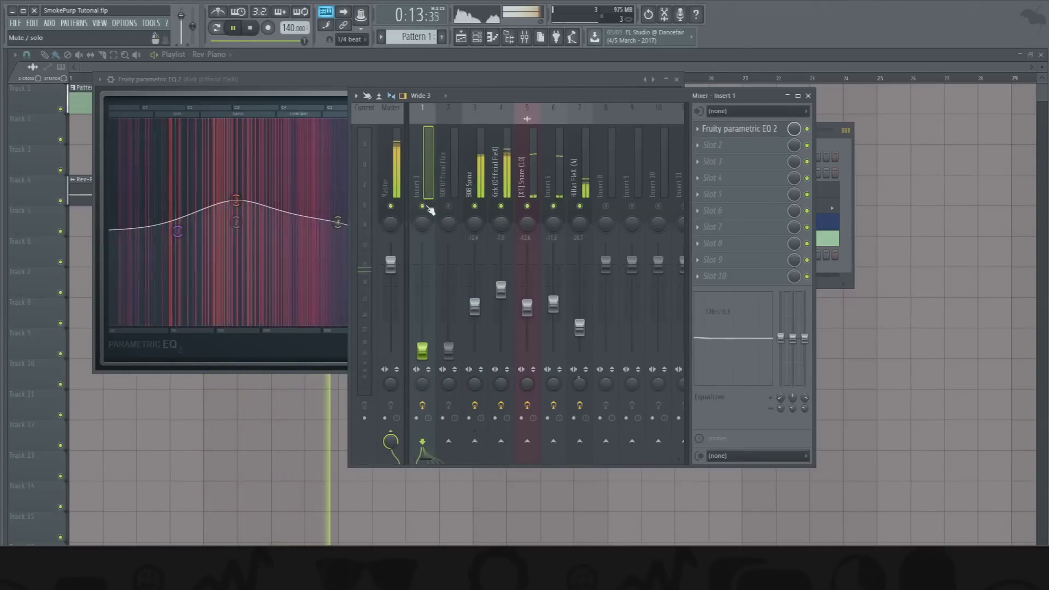
click(747, 129)
drag(422, 351, 422, 343)
drag(423, 385, 422, 392)
drag(423, 343, 429, 302)
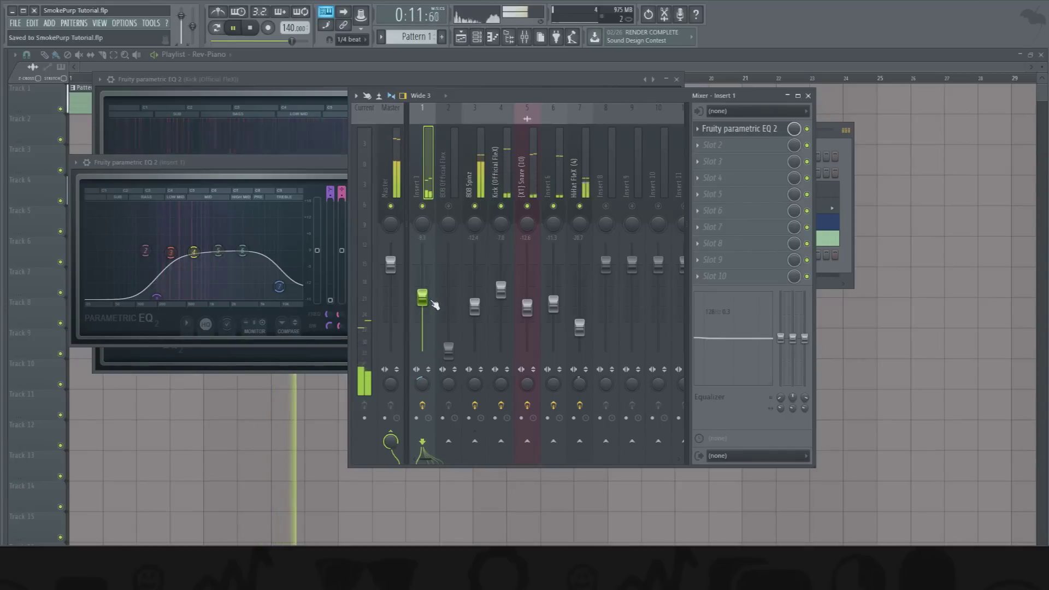
- Add a Fruity Multiband Compressor to the first effect slot of the Master track and move its window into view
click(395, 186)
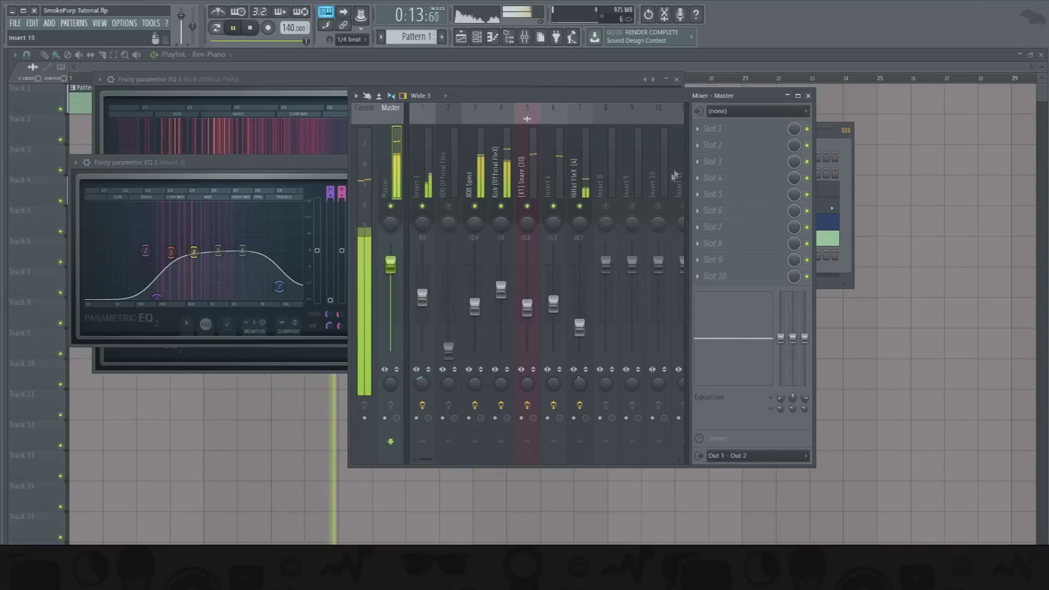
click(712, 129)
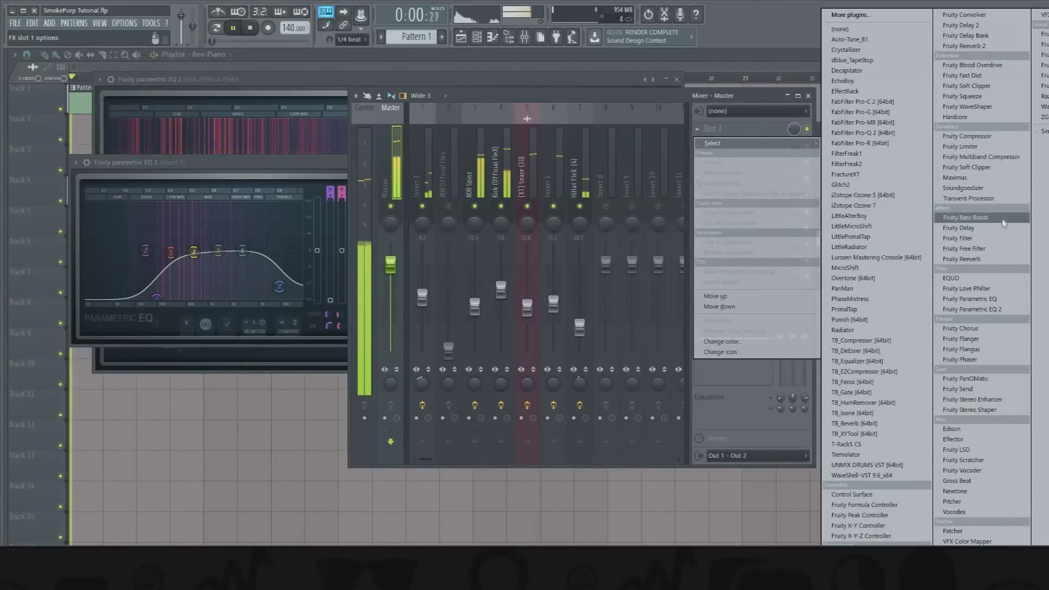
click(984, 156)
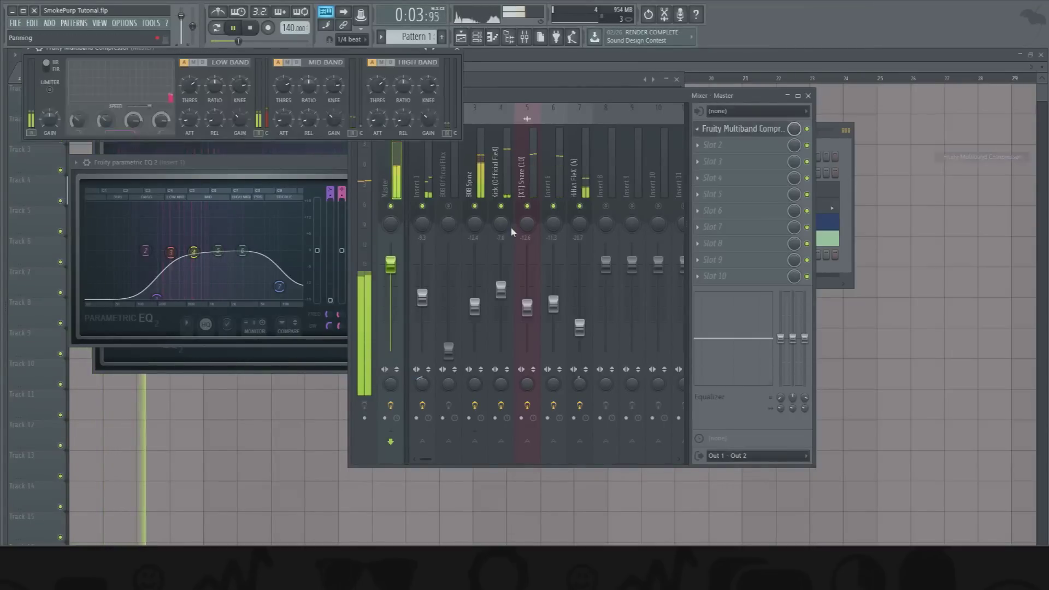
drag(127, 51, 221, 146)
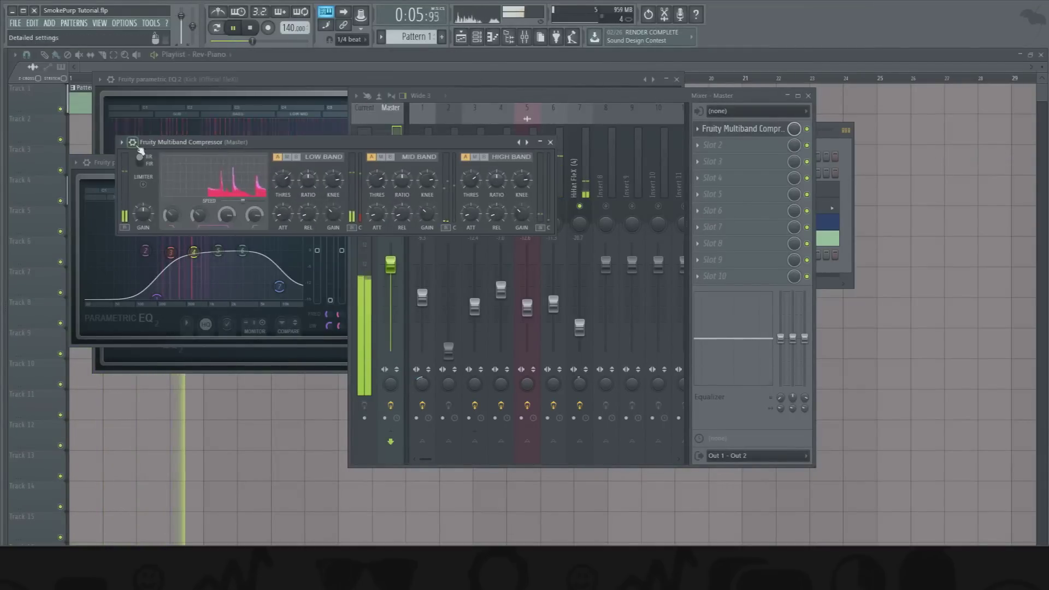
- Load the Mastering 2.4dB preset in the Master track's Fruity Multiband Compressor and close the plugin window
click(125, 143)
mouse_move(189, 175)
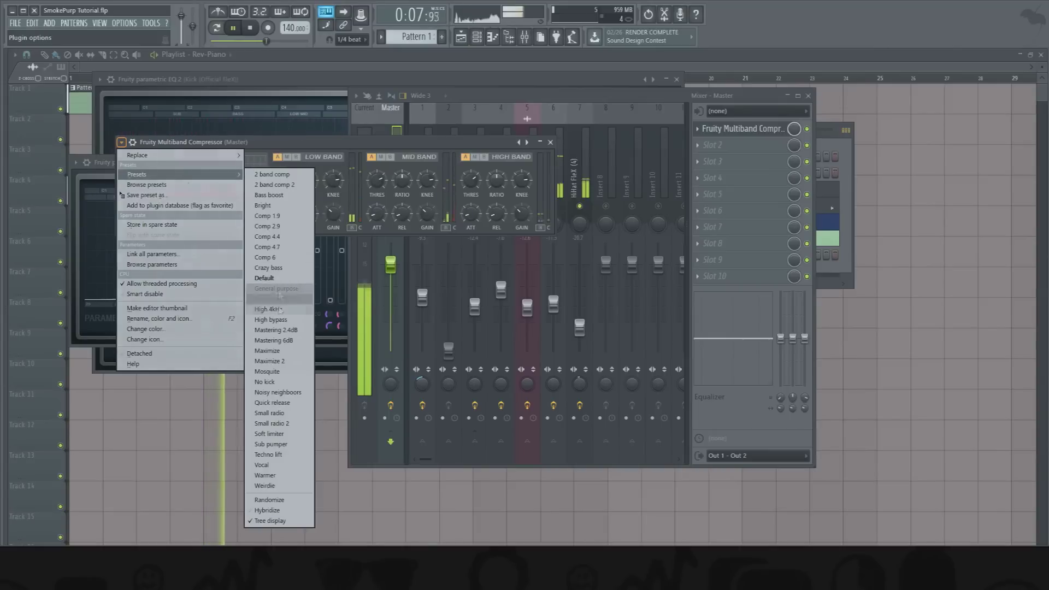
click(279, 351)
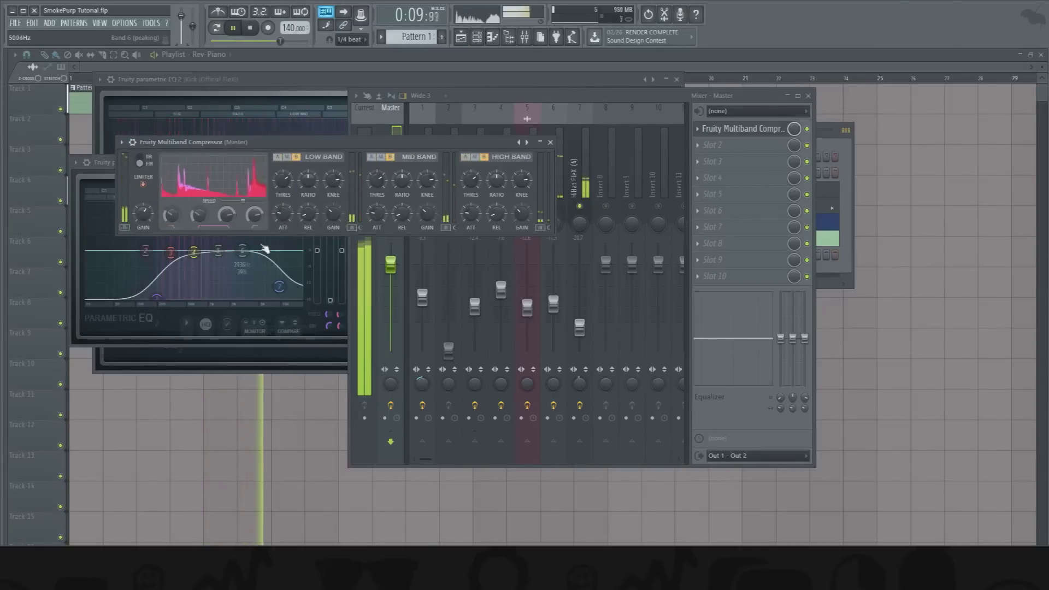
drag(280, 143, 298, 189)
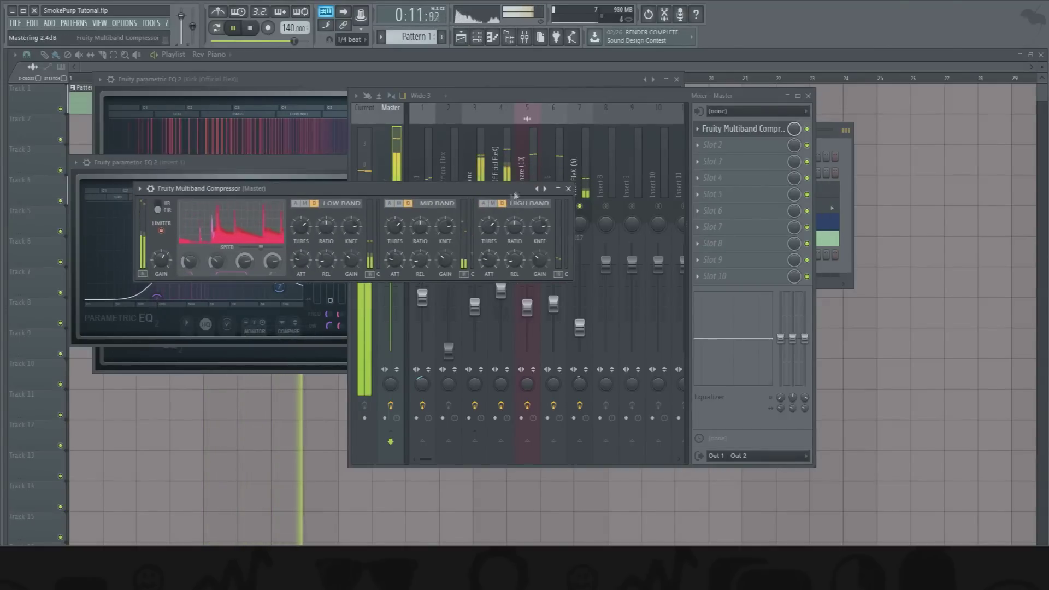
click(569, 188)
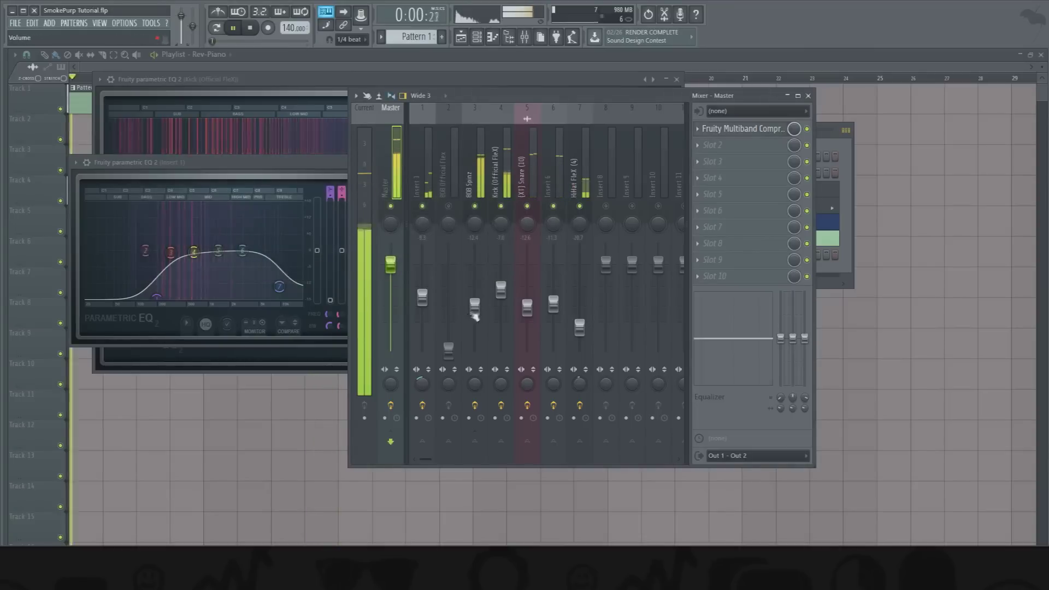
- Select the 808 Spinz track and cut the low band in its built-in track equalizer
click(475, 307)
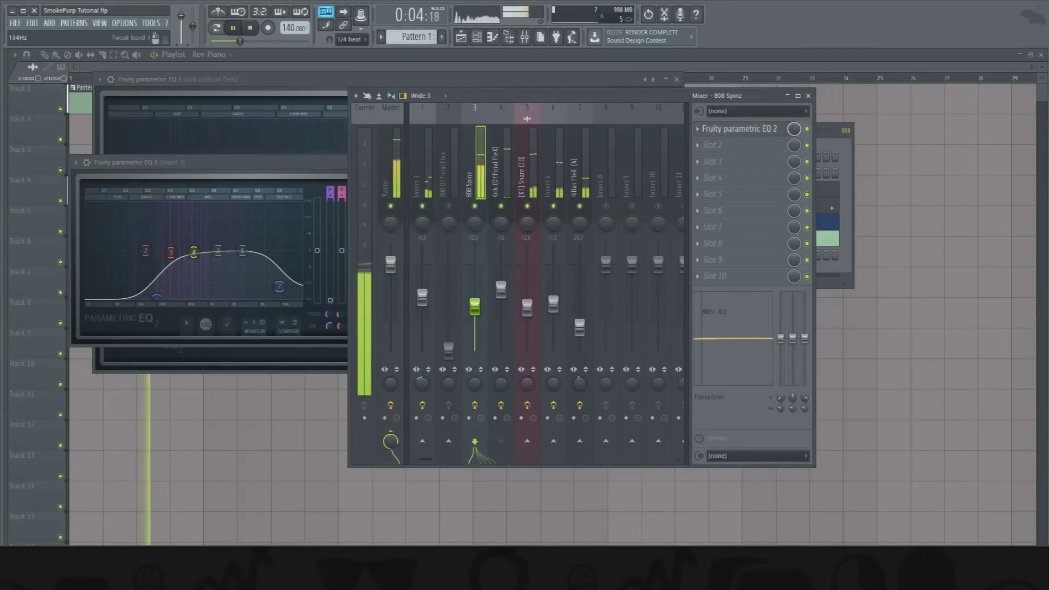
mouse_move(707, 346)
mouse_down()
mouse_move(695, 385)
mouse_move(699, 343)
mouse_up()
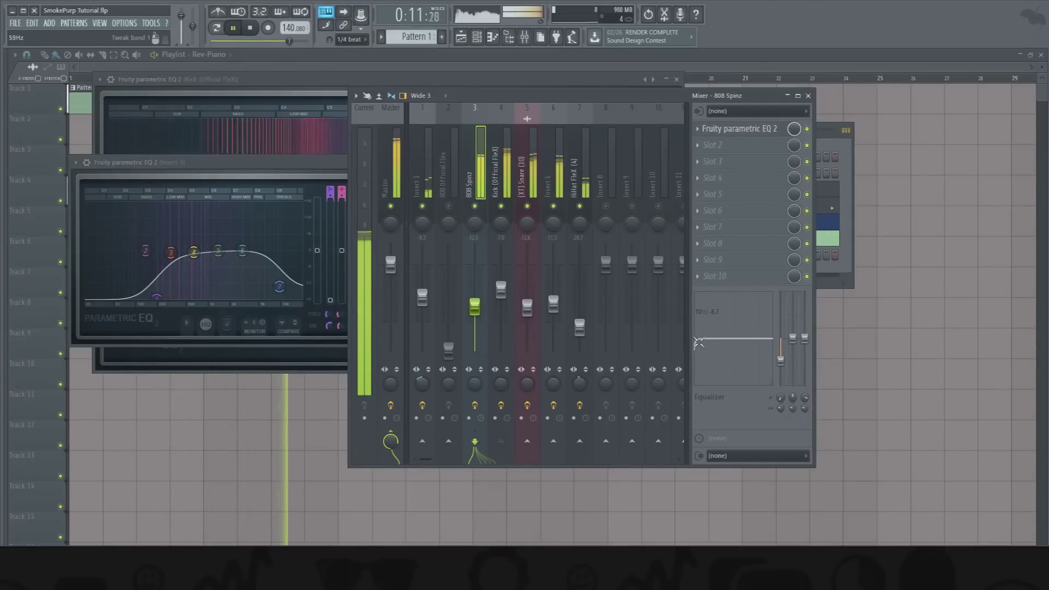
- Select the Insert 1 mixer track, close the mixer and plugin windows, and stop playback
click(429, 168)
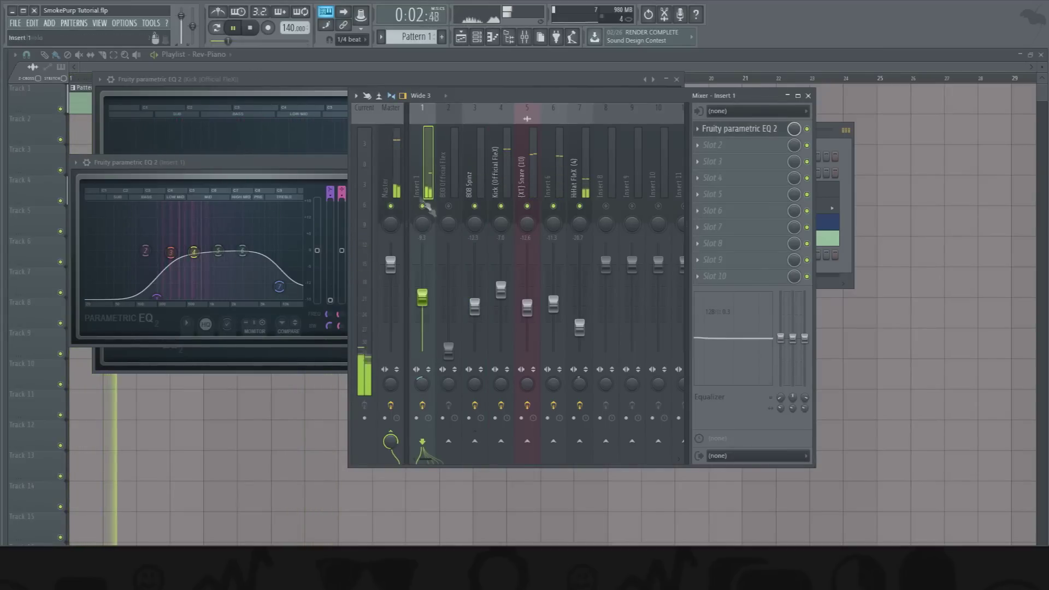
click(304, 81)
click(306, 64)
click(250, 32)
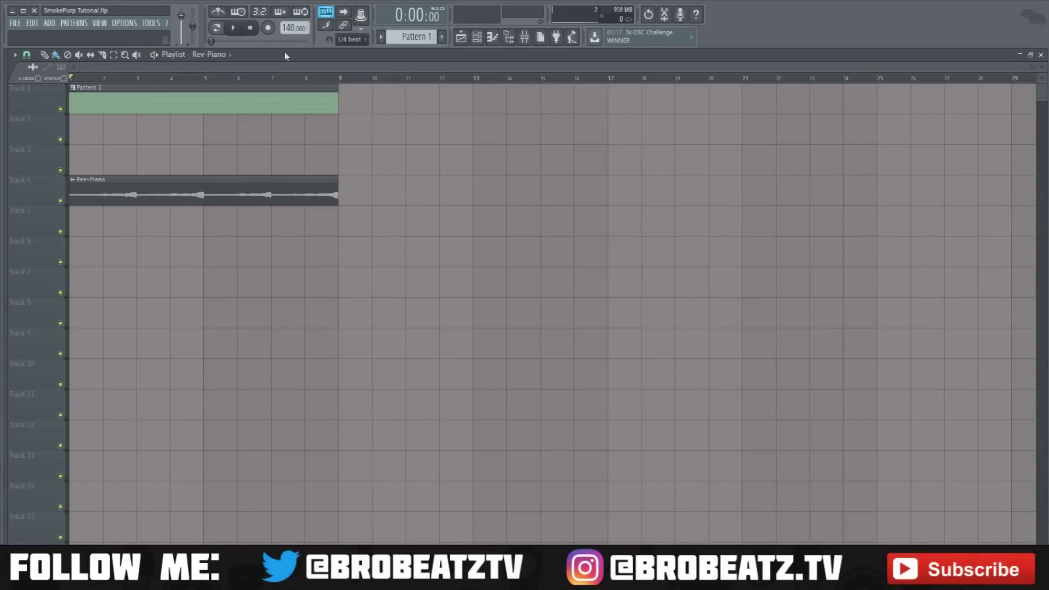
- Split Pattern 1 by channel so each instrument has its own clip in the playlist
click(479, 40)
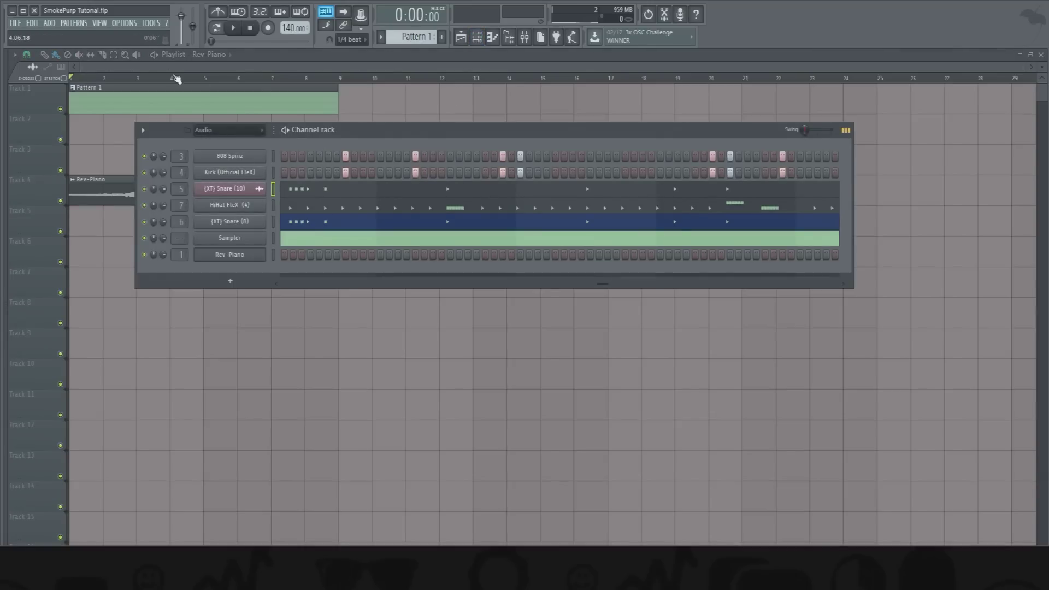
key(F6)
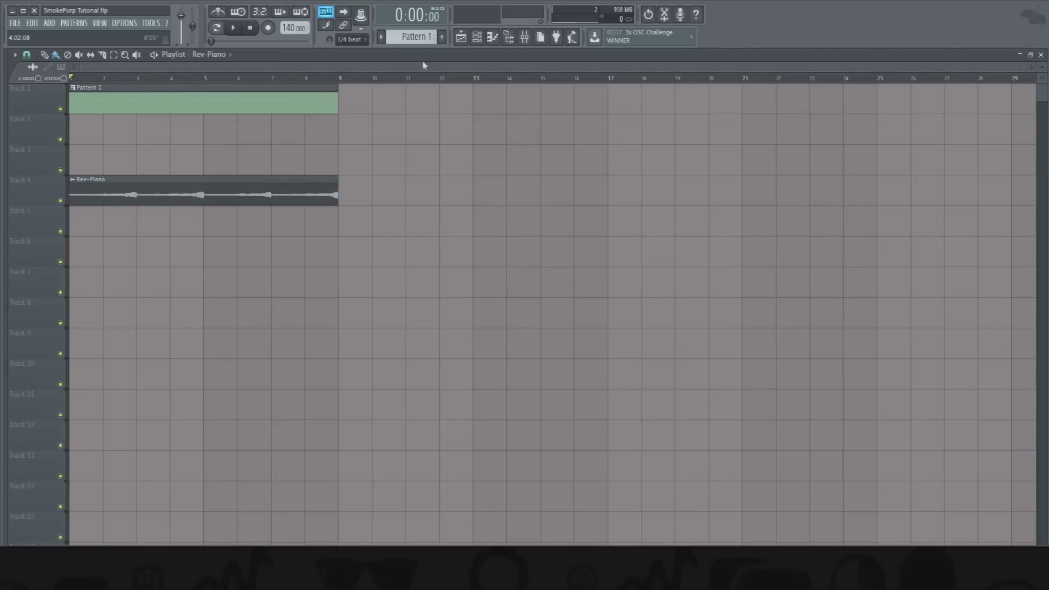
click(384, 38)
click(448, 171)
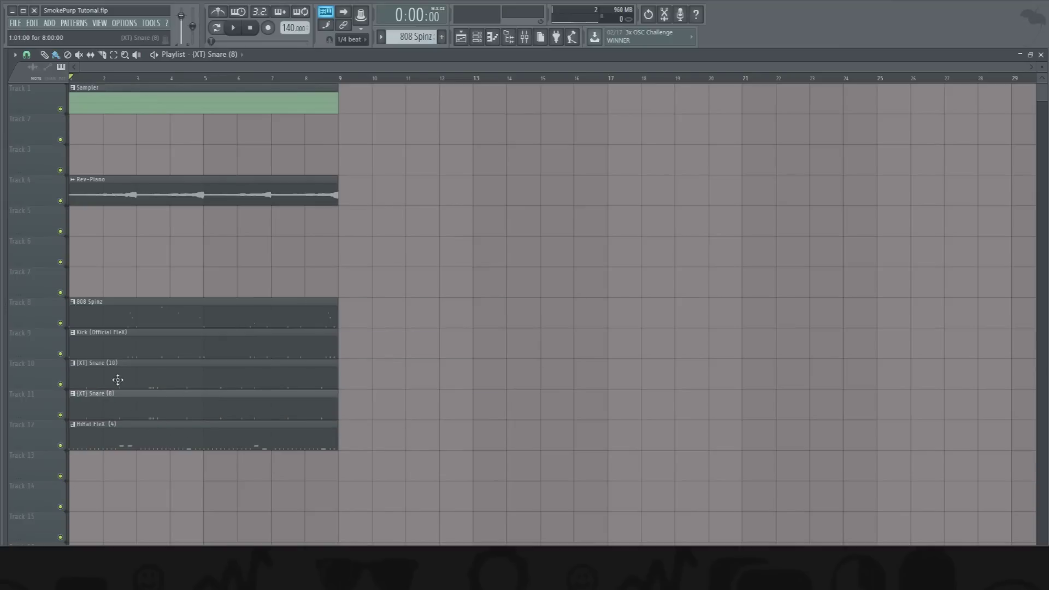
- Remove the [XT] Snare (8) and Sampler clips from the playlist and move the Rev-Piano clip down to Track 7
right_click(117, 401)
drag(105, 96, 141, 134)
right_click(140, 134)
drag(140, 188, 122, 267)
- Repeat the Rev-Piano clip through bar 25 and the drum and 808 clips from bar 9 to 41, with [XT] Snare (8) at bar 17
drag(363, 280, 343, 284)
mouse_move(231, 310)
mouse_down()
mouse_move(117, 438)
mouse_move(422, 453)
mouse_move(387, 456)
mouse_up()
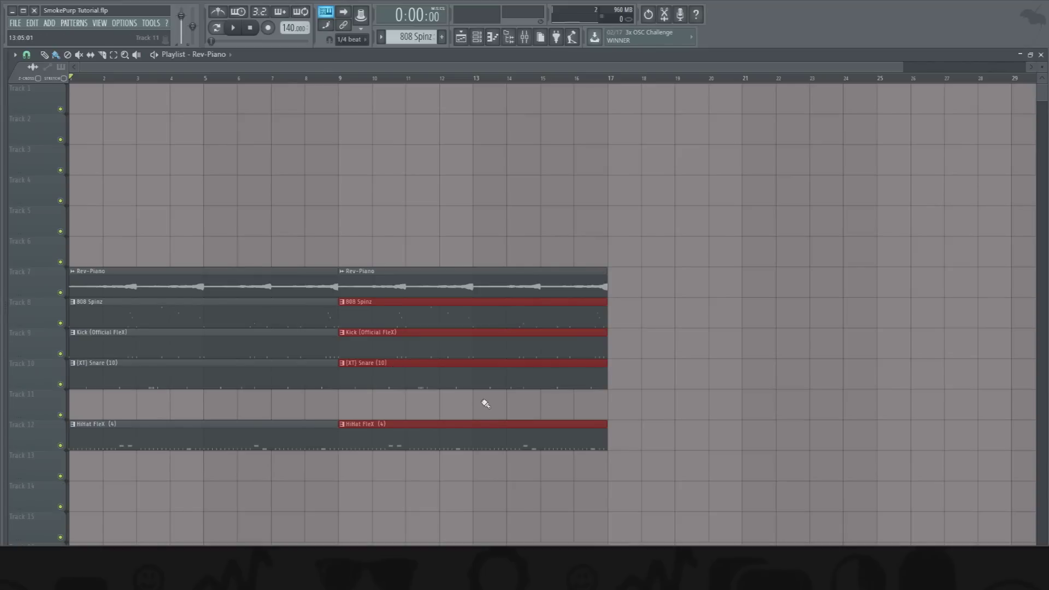
mouse_move(626, 462)
mouse_down()
mouse_move(175, 327)
mouse_move(127, 324)
mouse_move(390, 339)
mouse_move(936, 323)
mouse_move(907, 306)
mouse_up()
key(ctrl+d)
drag(627, 288, 660, 283)
drag(565, 66, 935, 66)
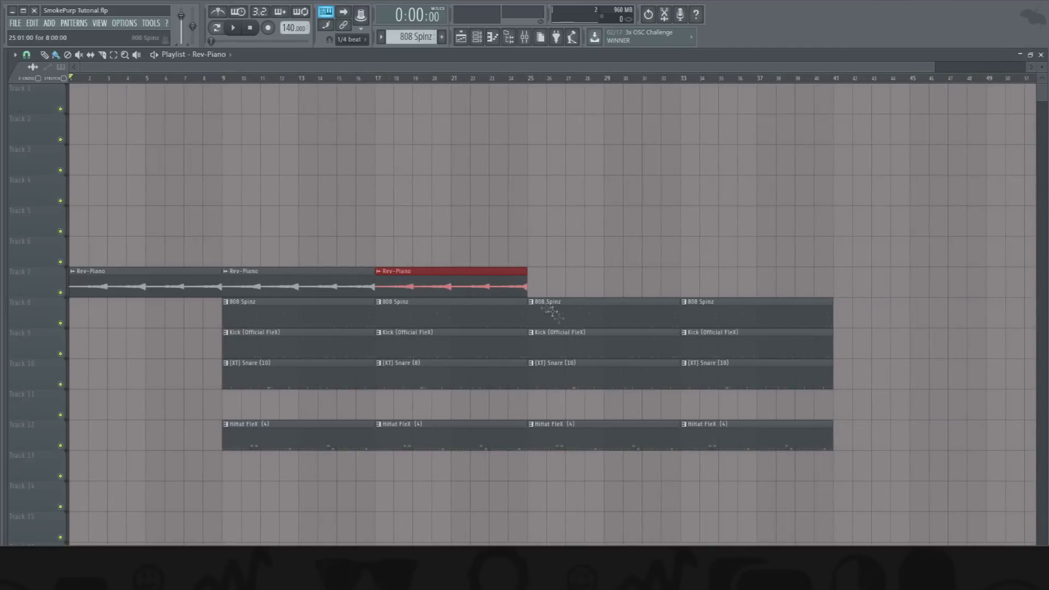
- Add a Rev-Piano clip at bar 25, and delete the kick and hi-hat clips there plus all drum and 808 clips at bar 33
right_click(533, 339)
click(609, 279)
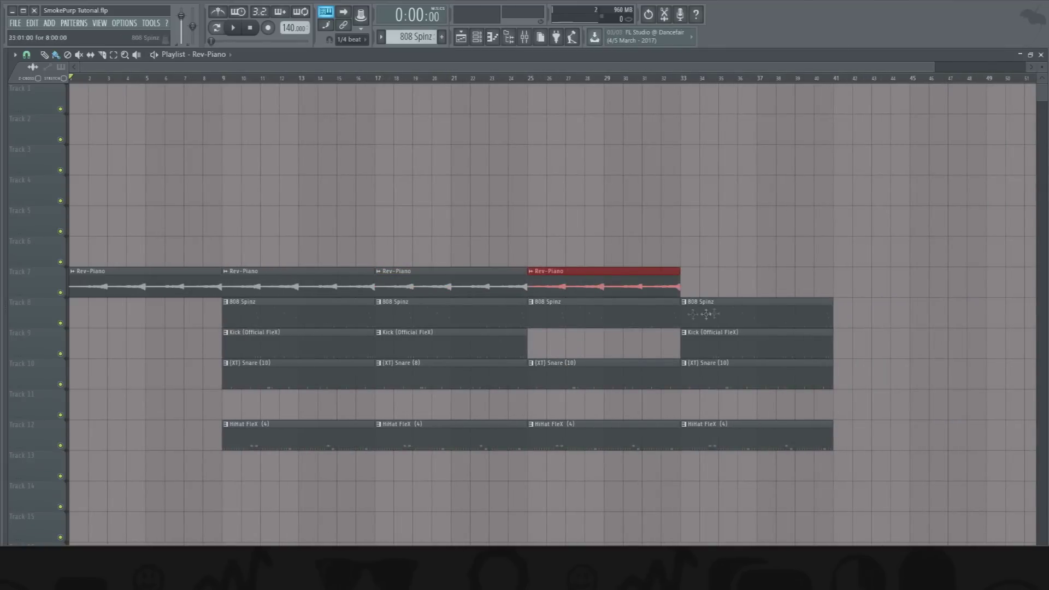
right_click(725, 300)
right_click(707, 342)
right_click(694, 375)
right_click(683, 434)
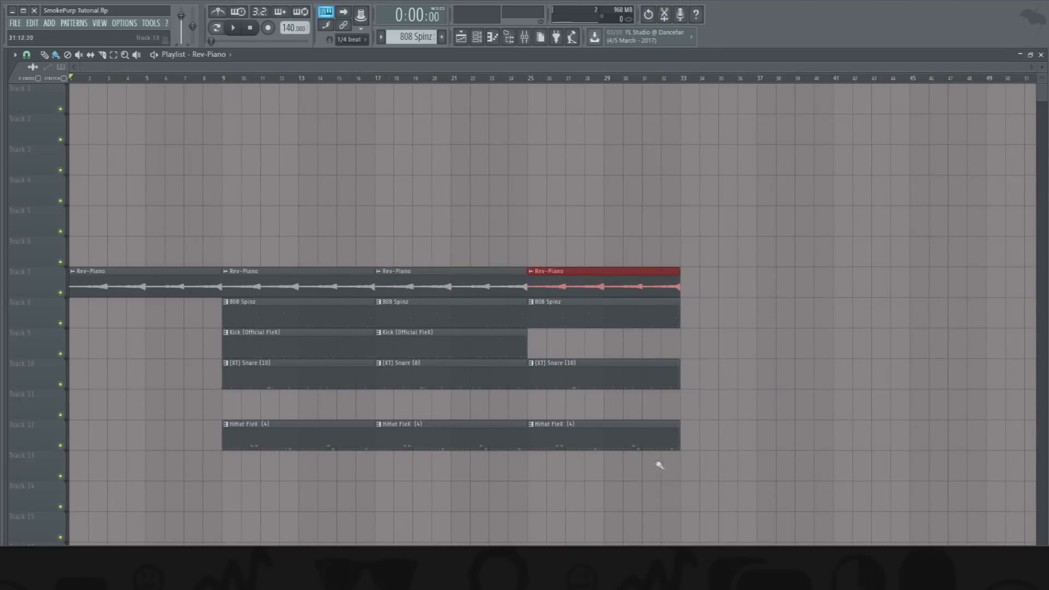
right_click(620, 434)
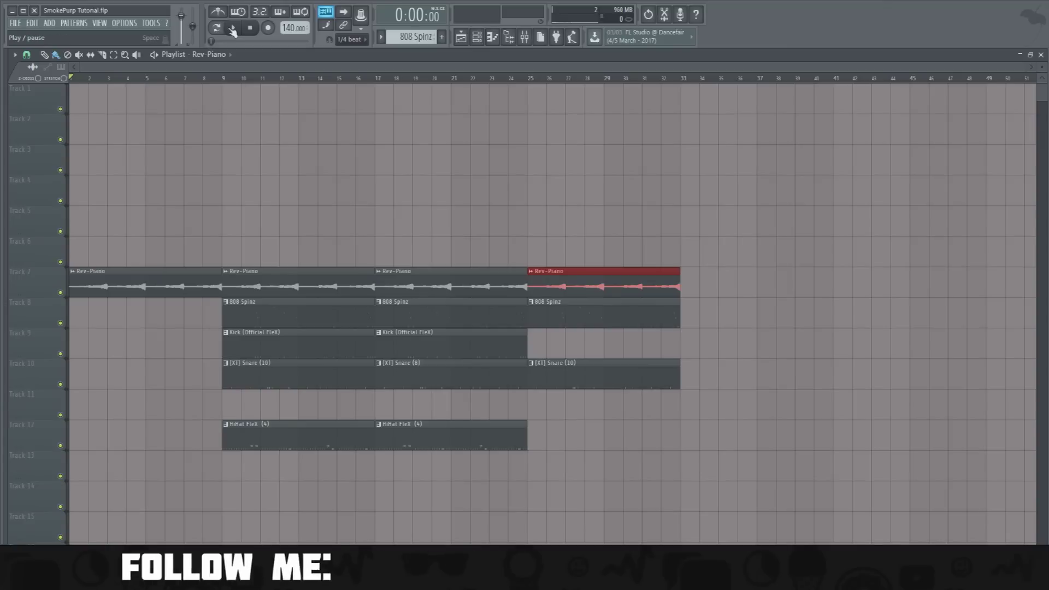
- While playing the arrangement, trim the start of the second HiHat FleX (4) clip to bar 18 and slightly raise the Insert 1 fader
click(232, 29)
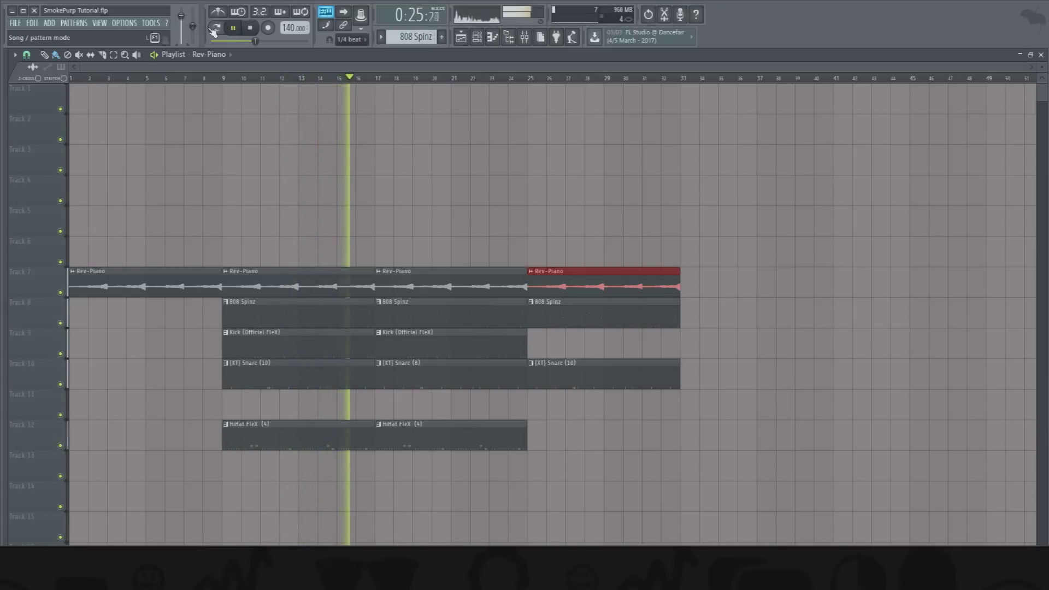
drag(376, 431, 395, 437)
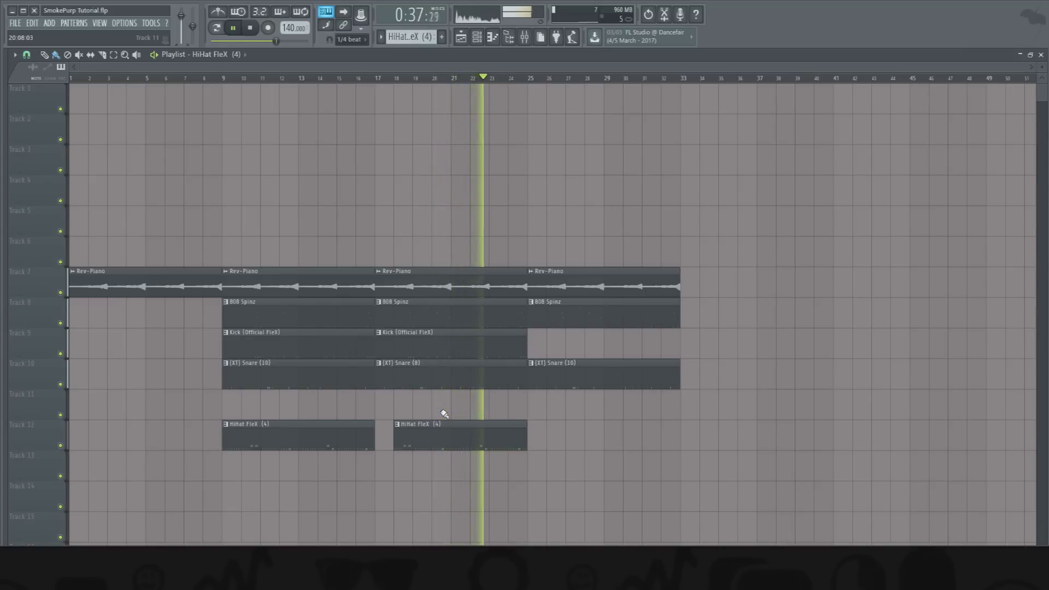
key(F9)
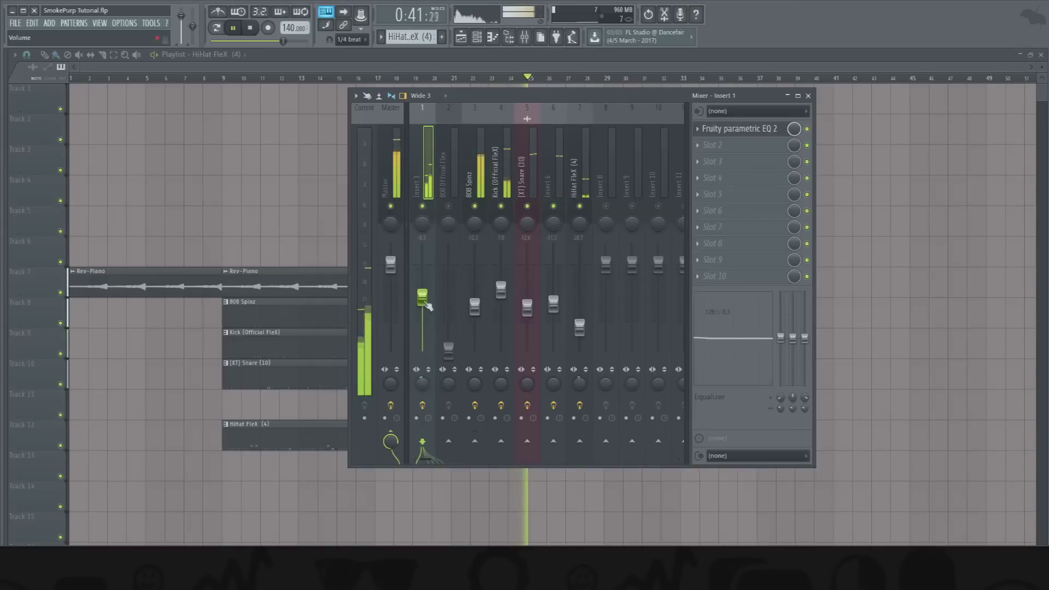
key(F9)
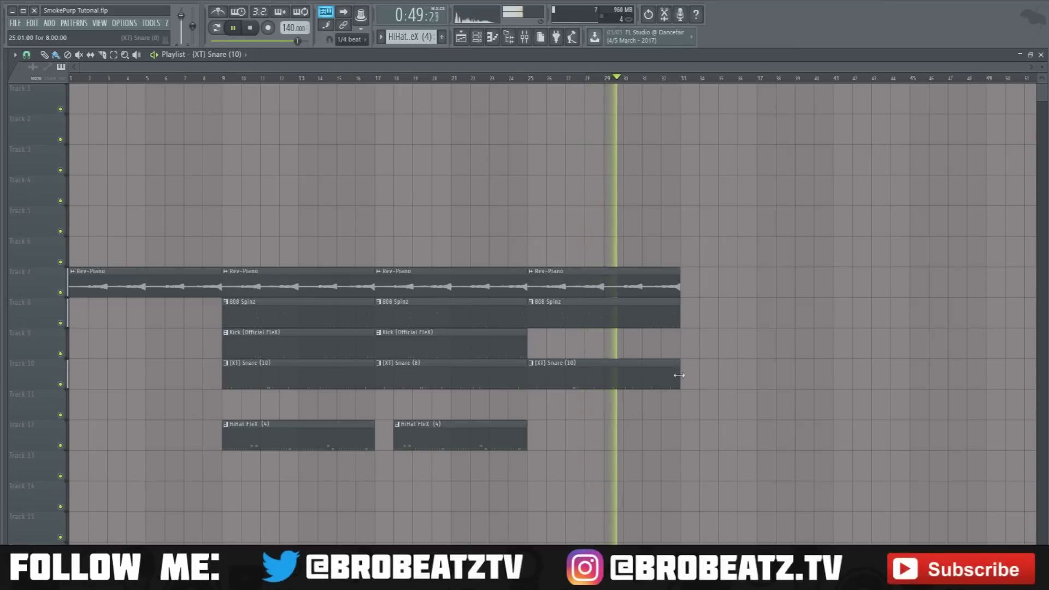
- Trim the end of the last [XT] Snare (10) clip to bar 31 and stop playback
drag(637, 382, 643, 382)
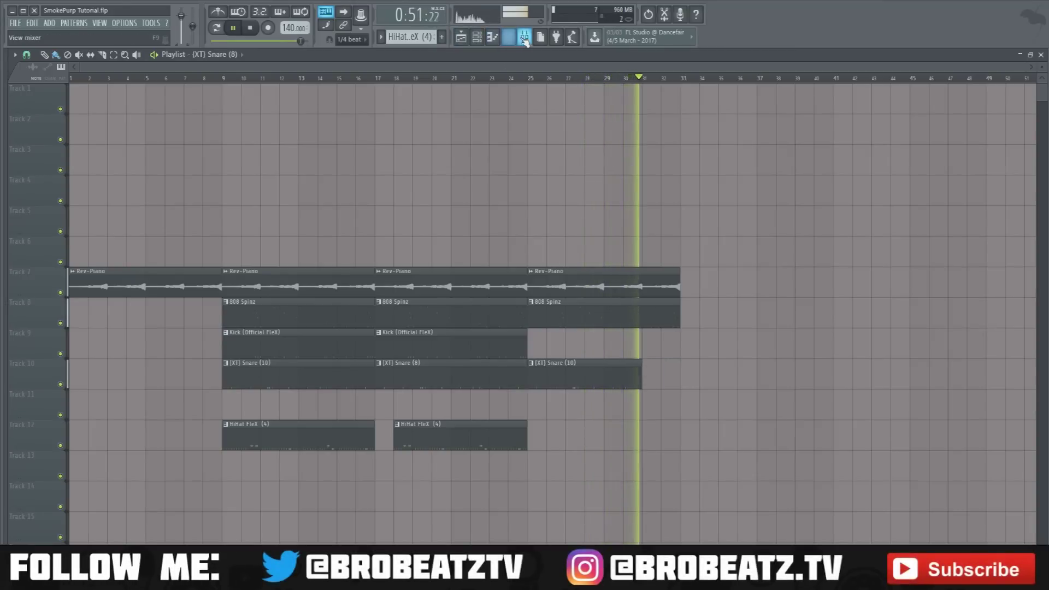
key(F9)
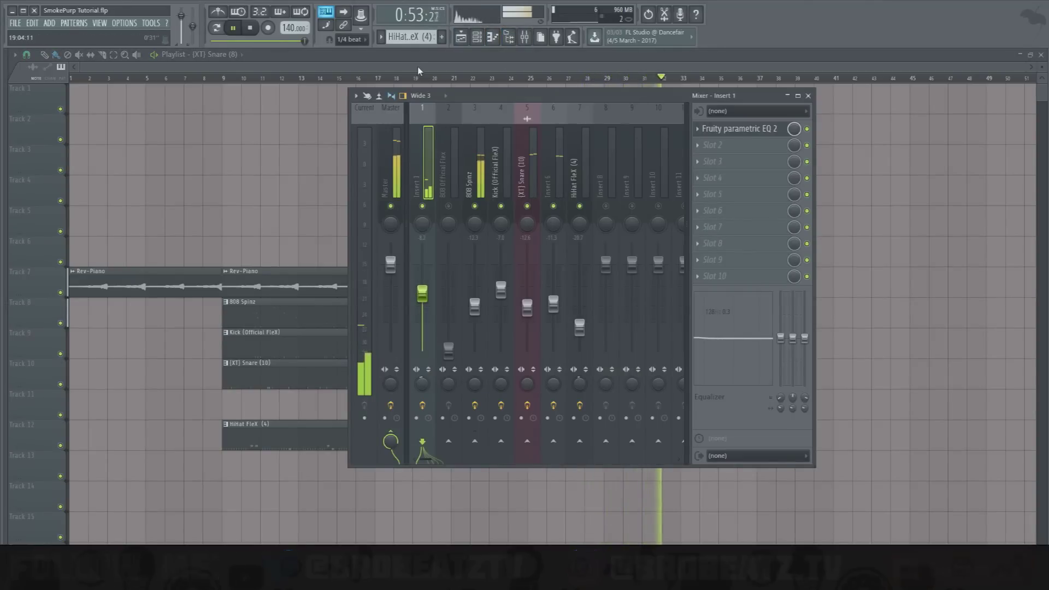
key(F9)
click(251, 28)
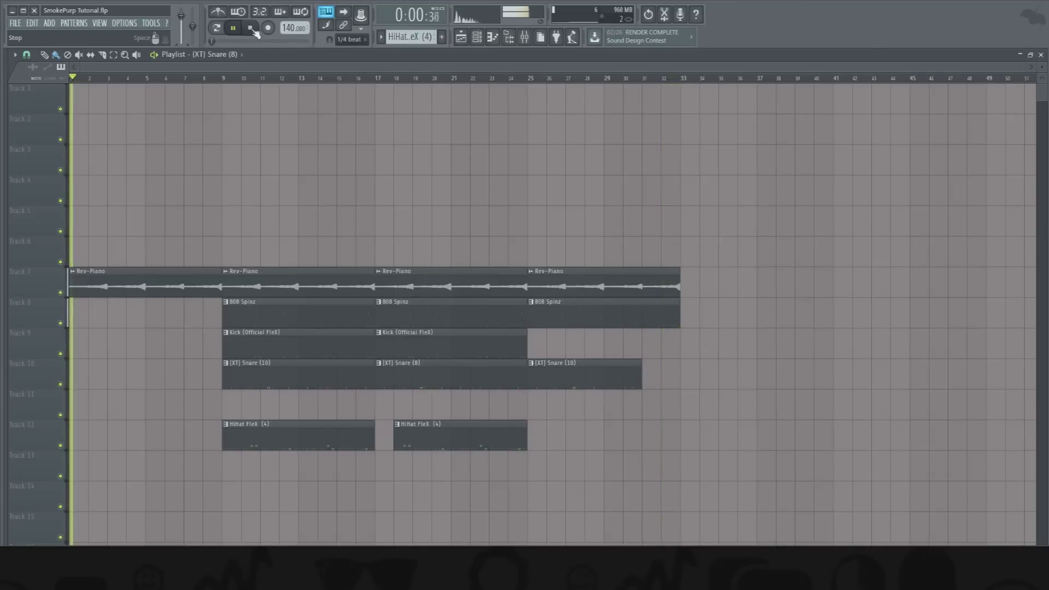